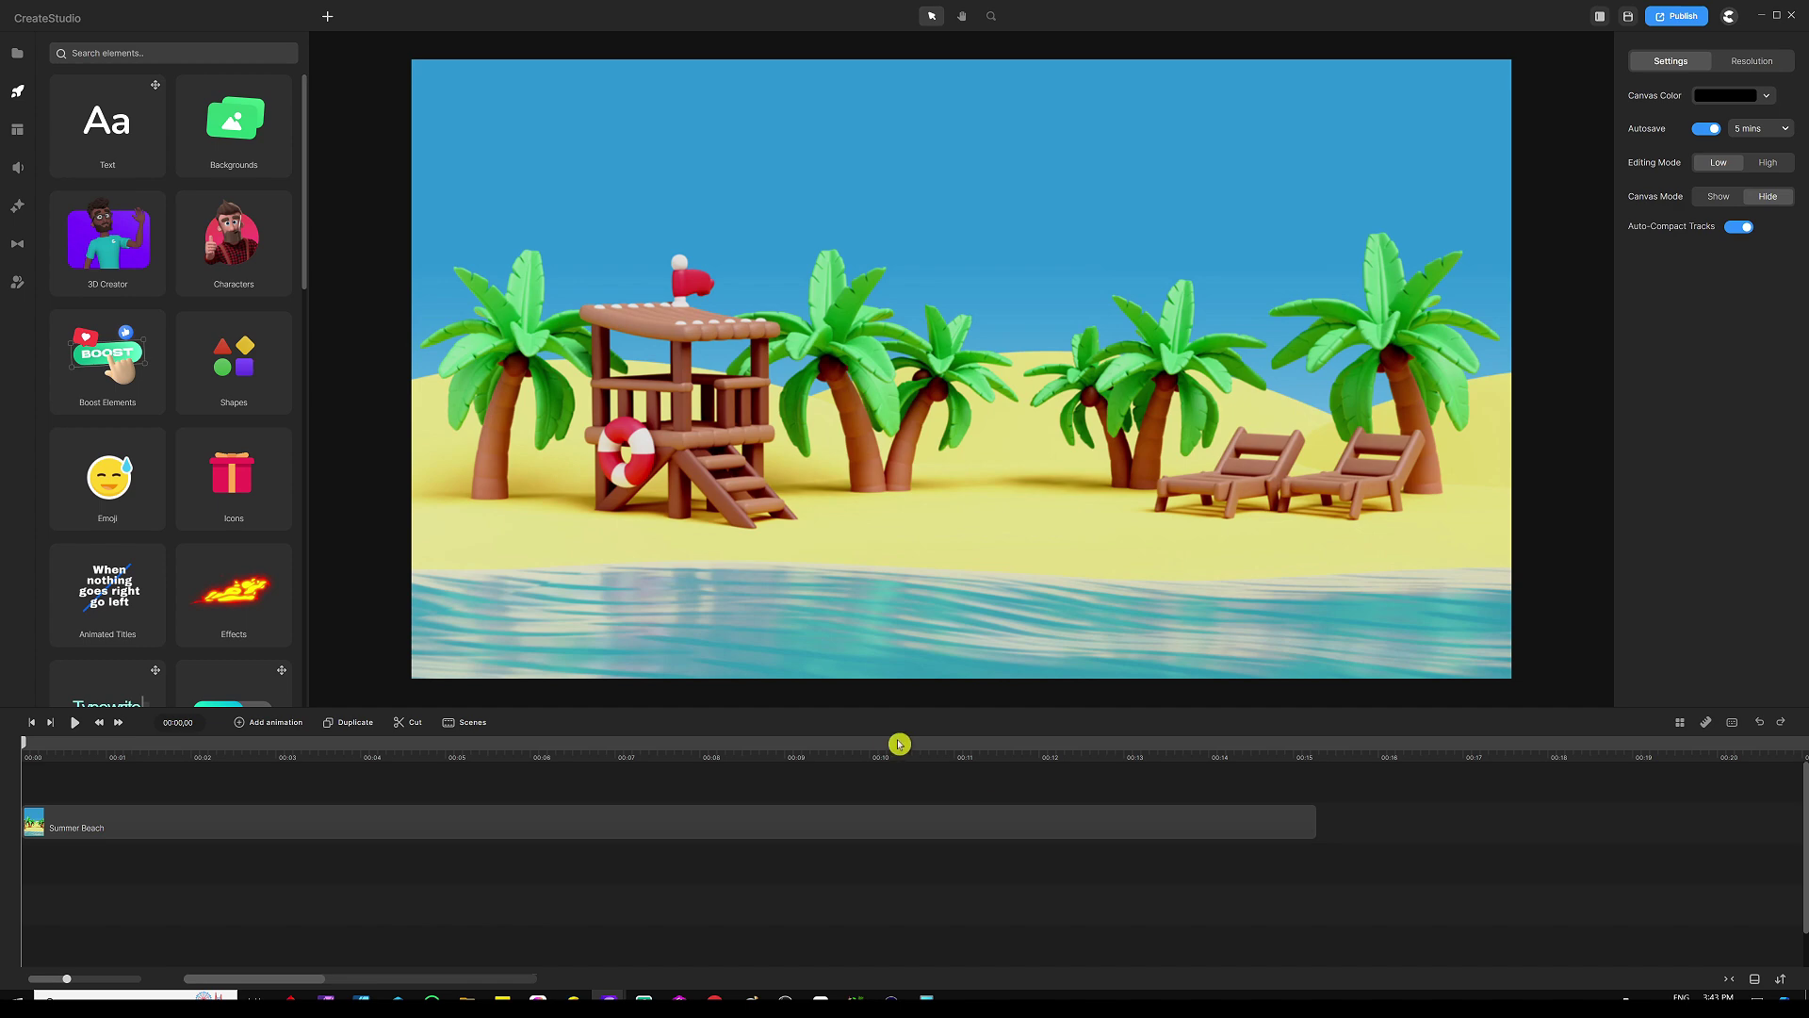
Step: Duplicate the Summer Beach layer in the timeline and deselect the copy
click(838, 818)
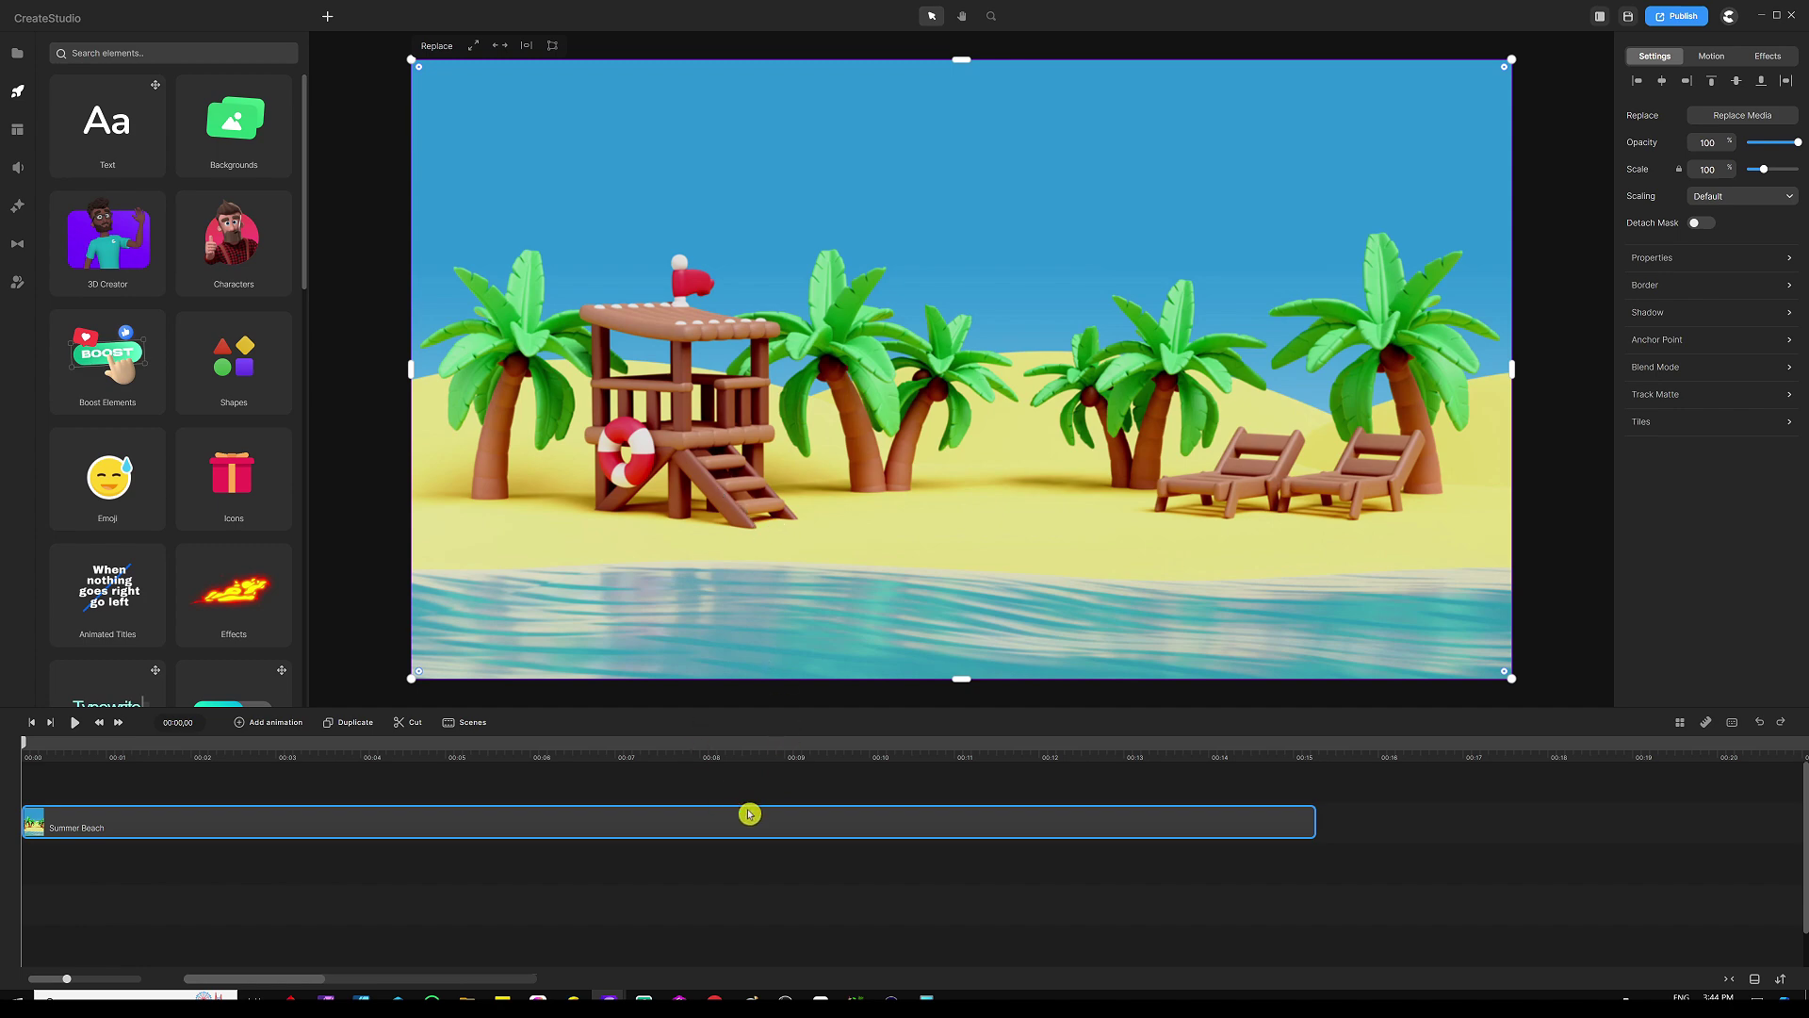
key(ctrl+d)
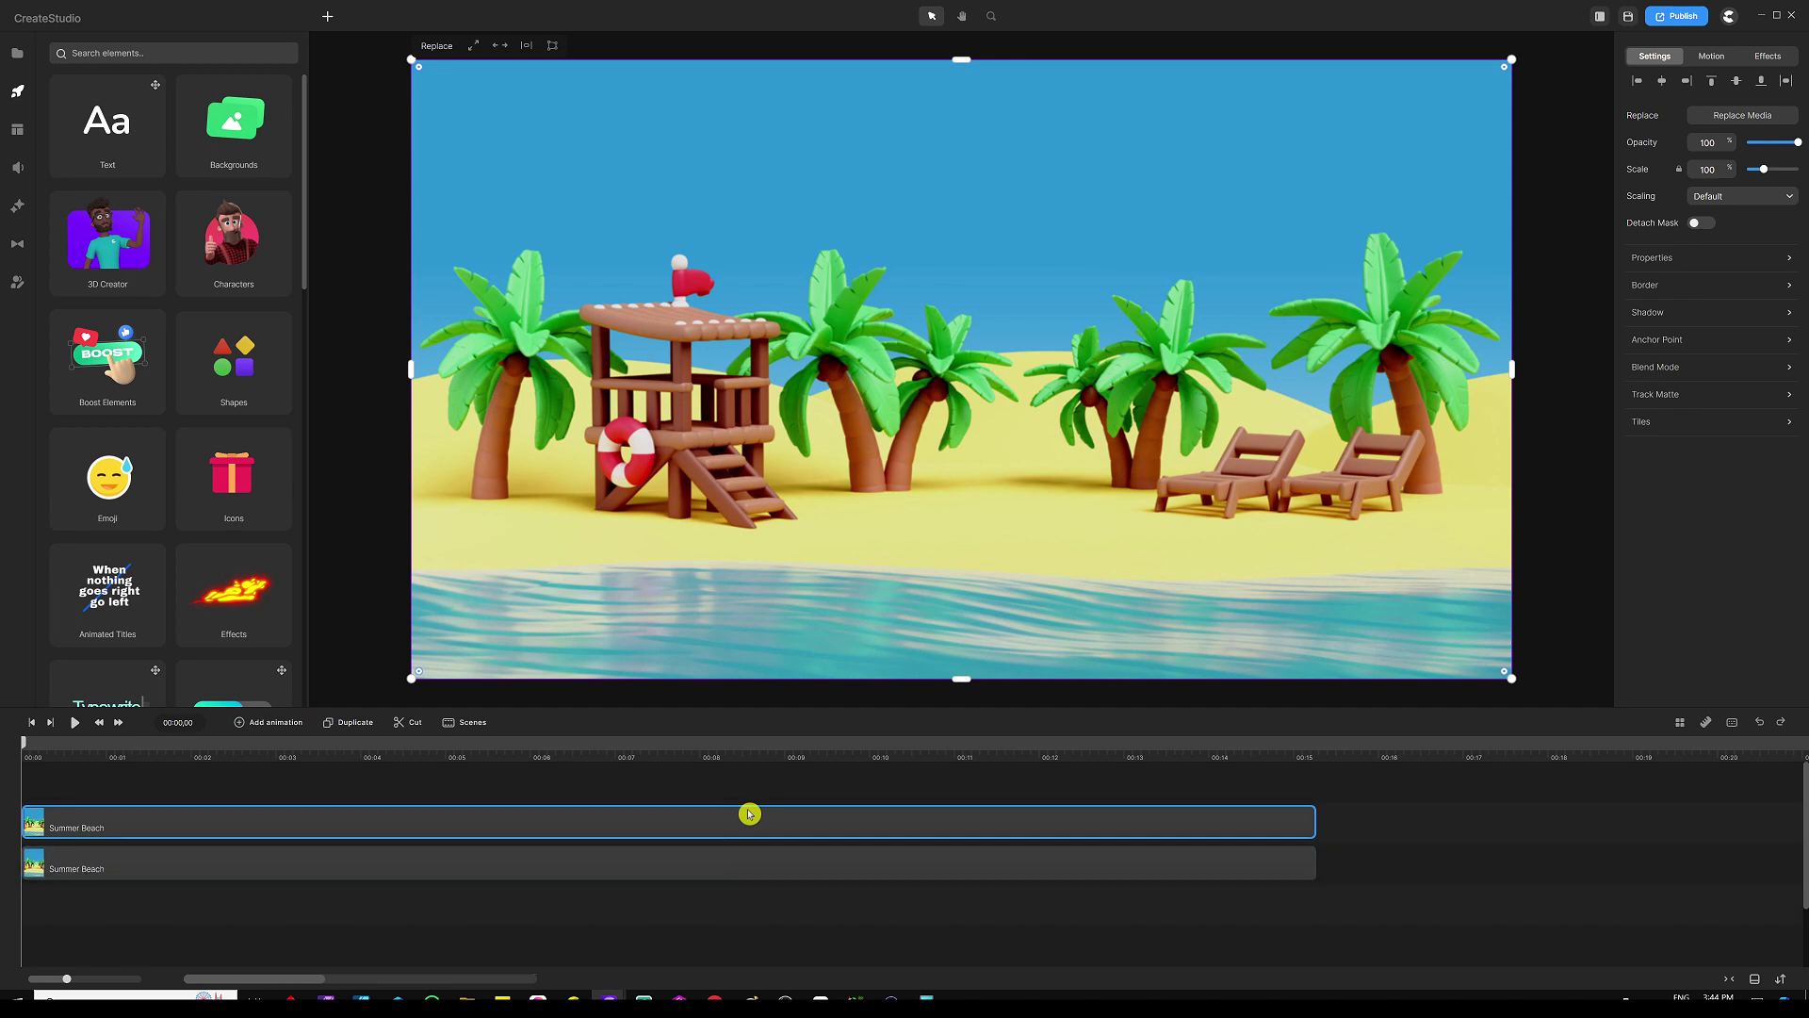
click(619, 785)
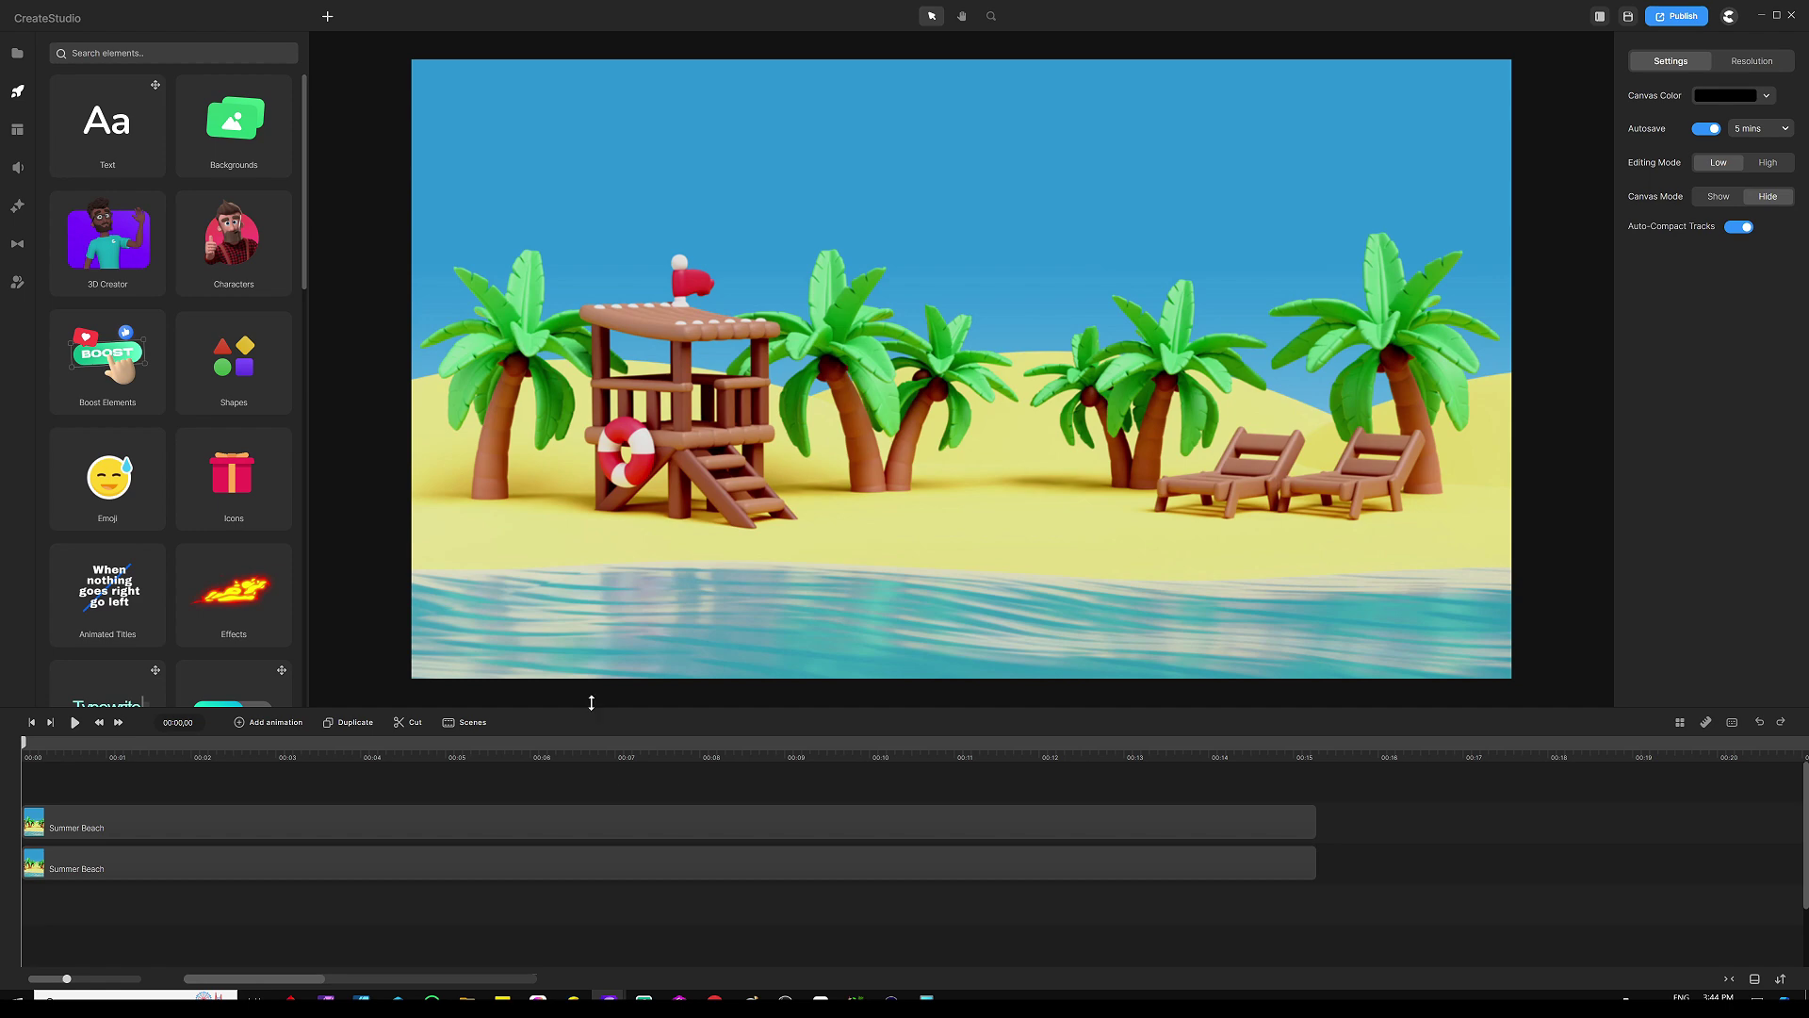
Step: With the Pen tool, trace the shoreline in five points from the scene's left edge to just past the lifeguard tower stairs
click(328, 19)
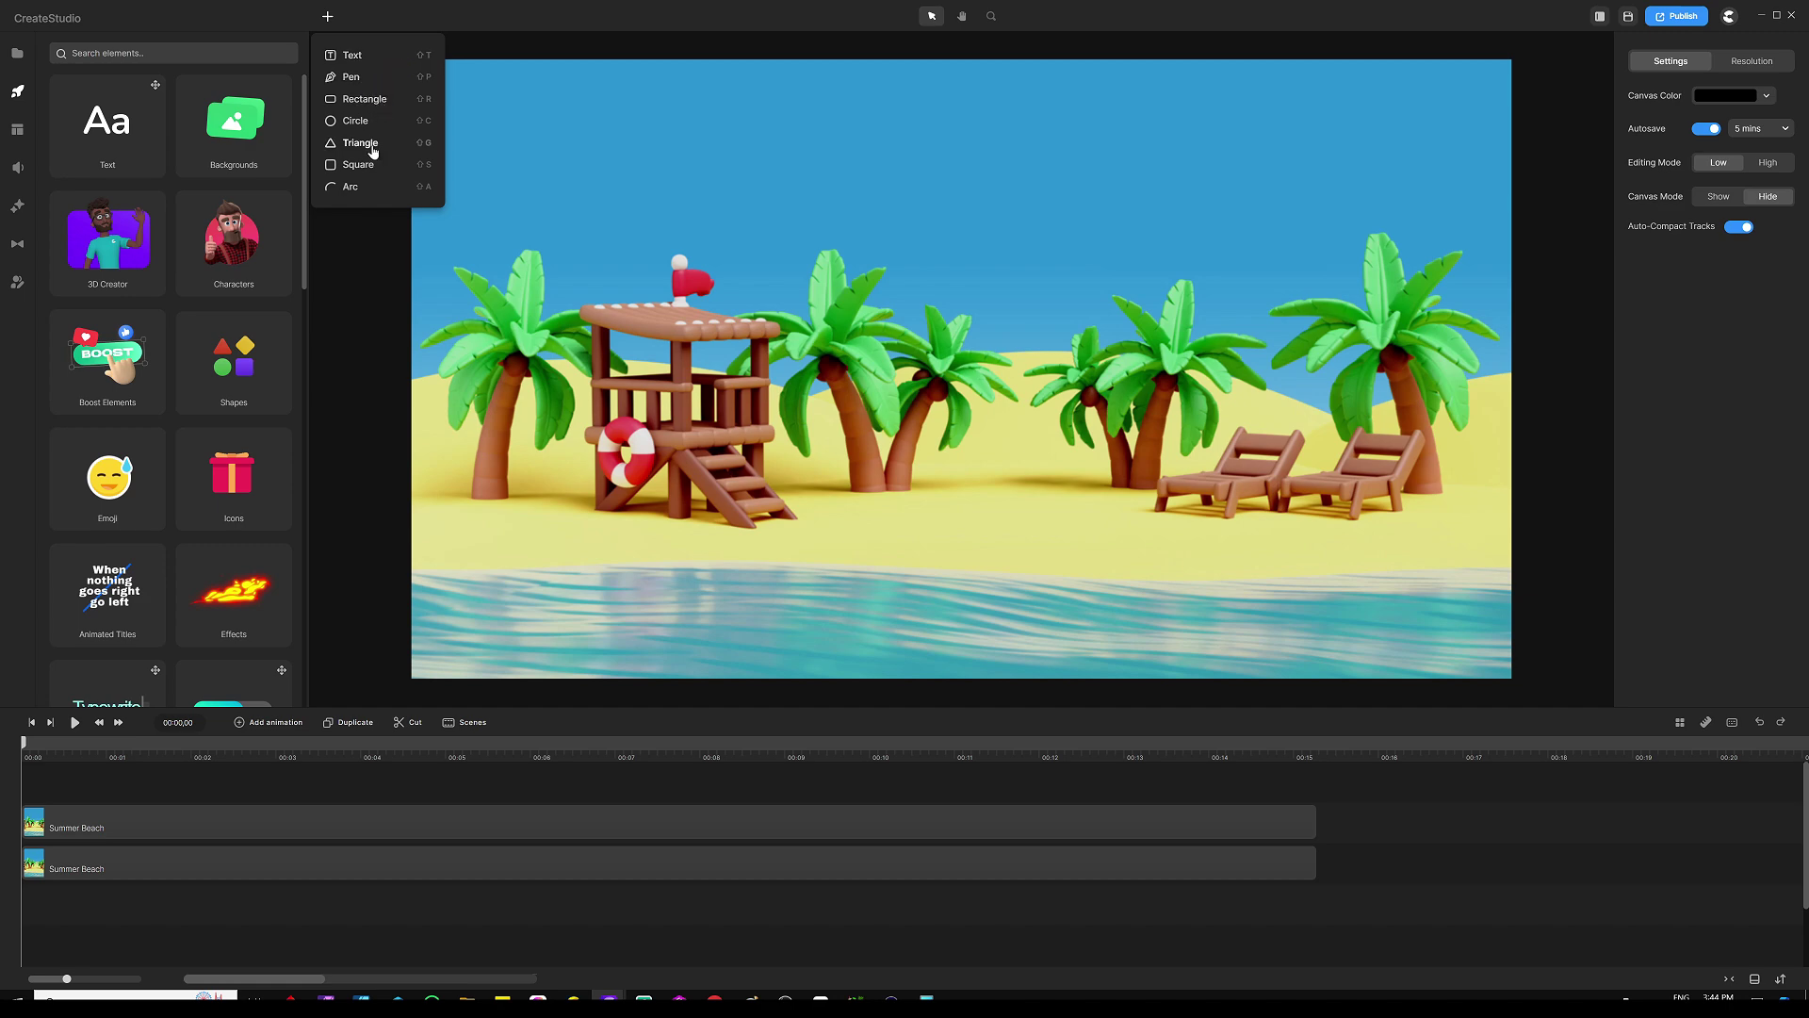
click(350, 78)
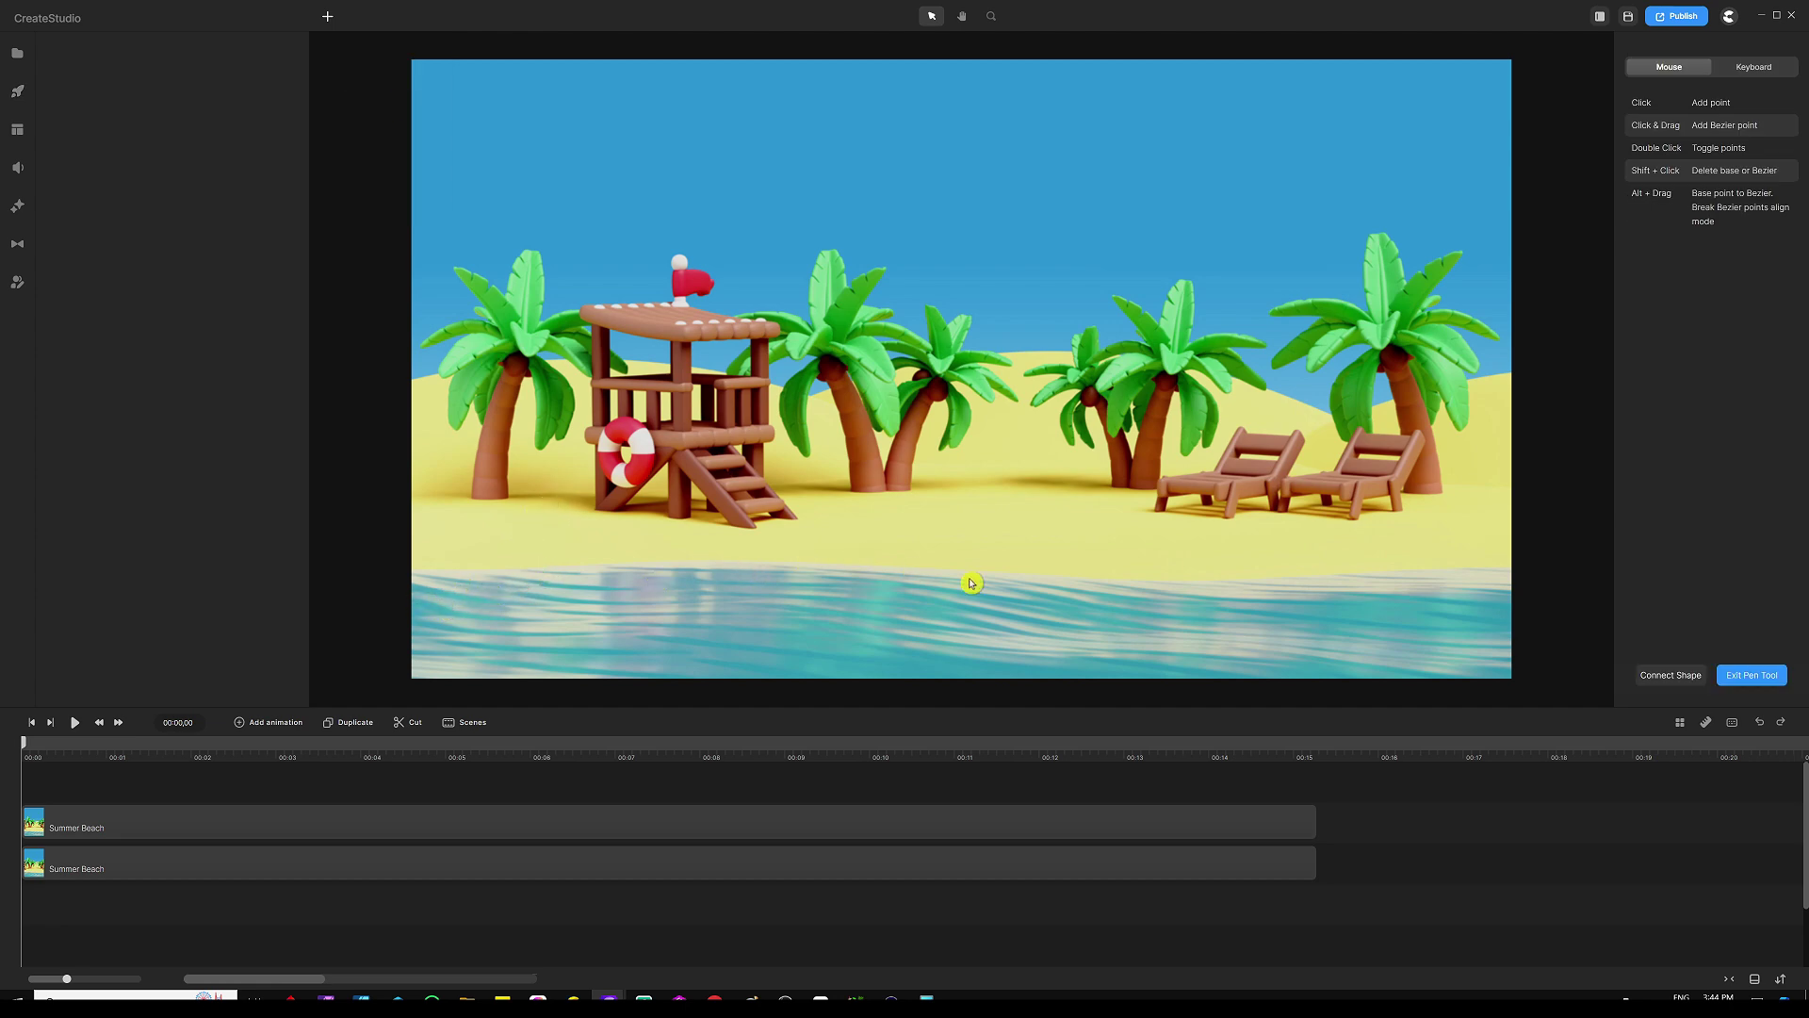
scroll(431, 582, up, 3)
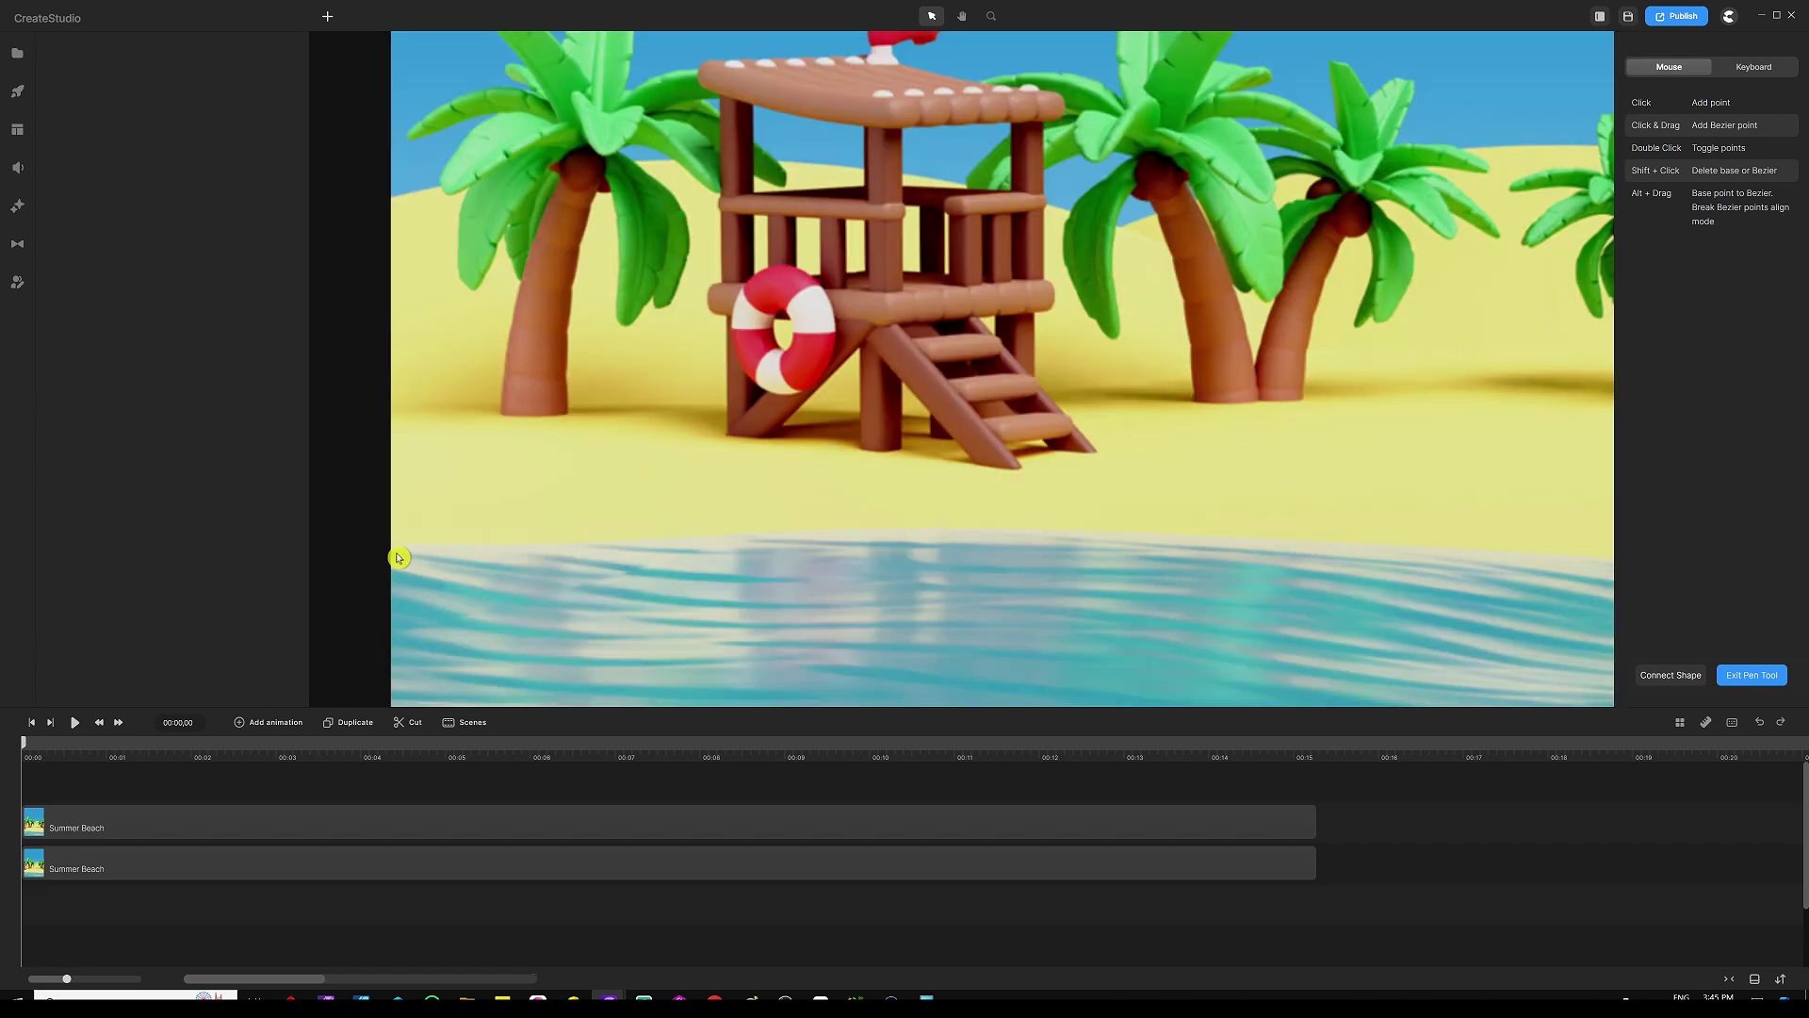
click(393, 549)
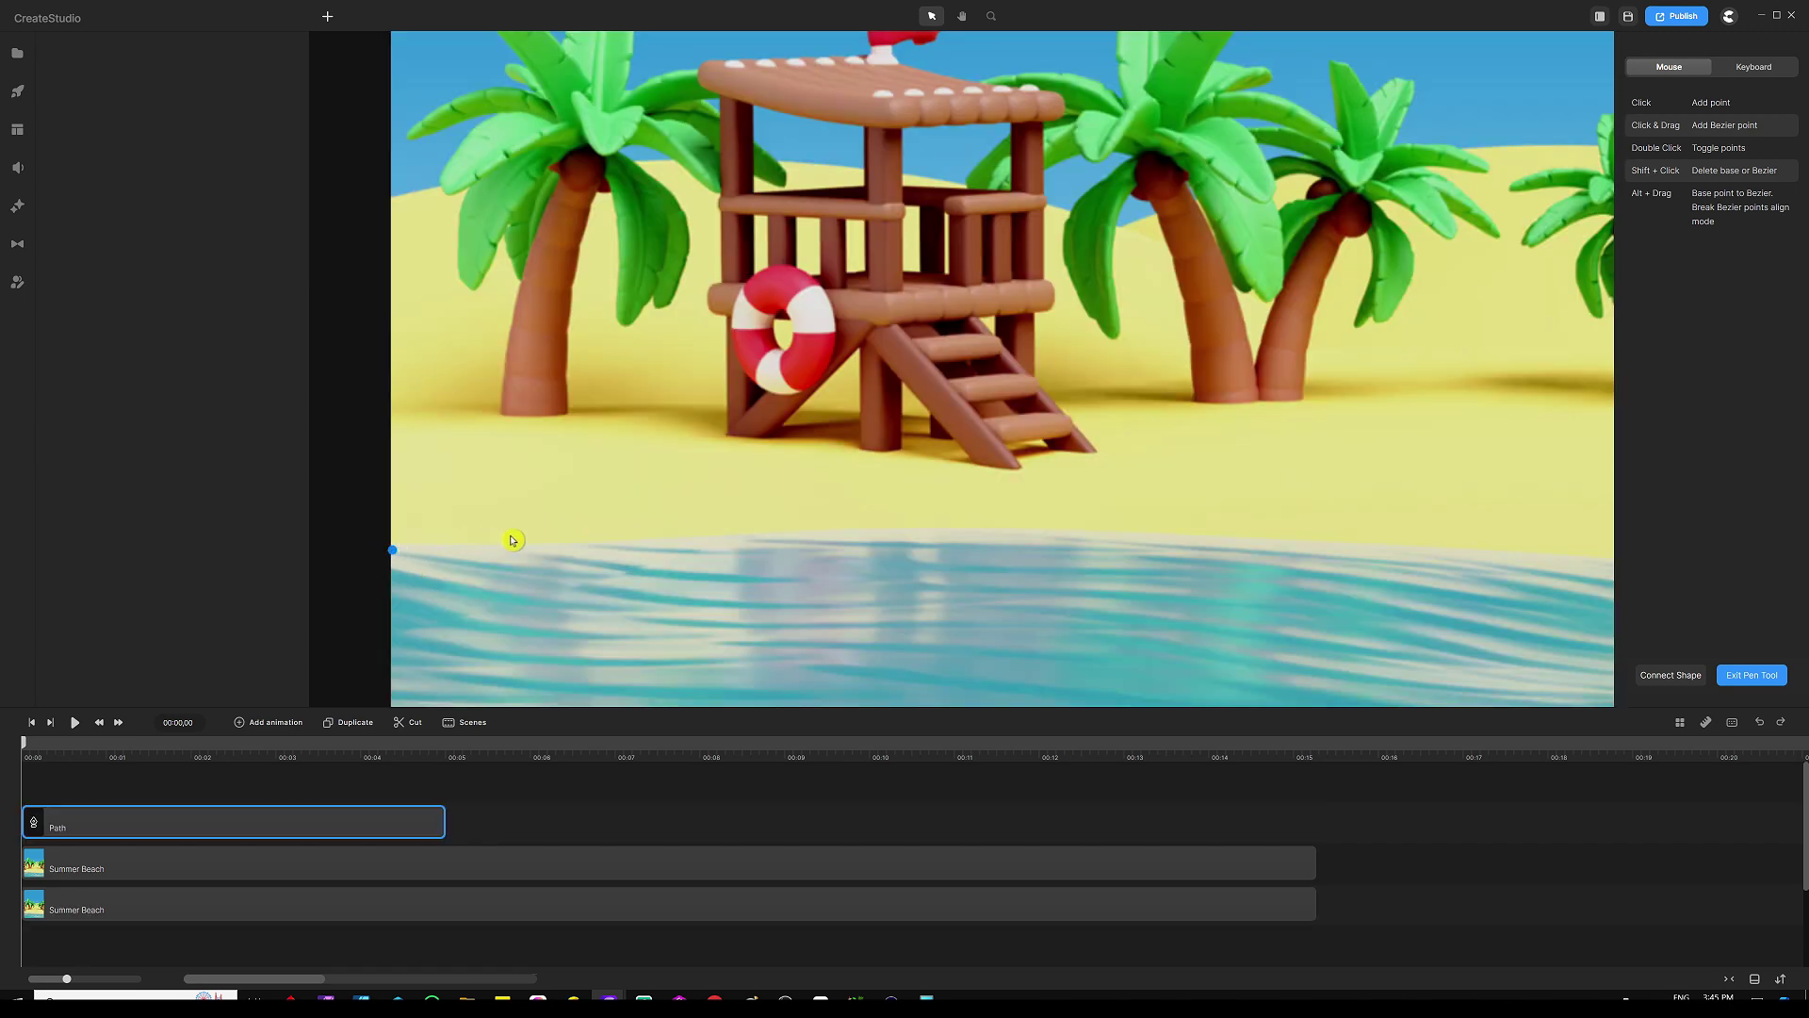
click(547, 542)
click(750, 534)
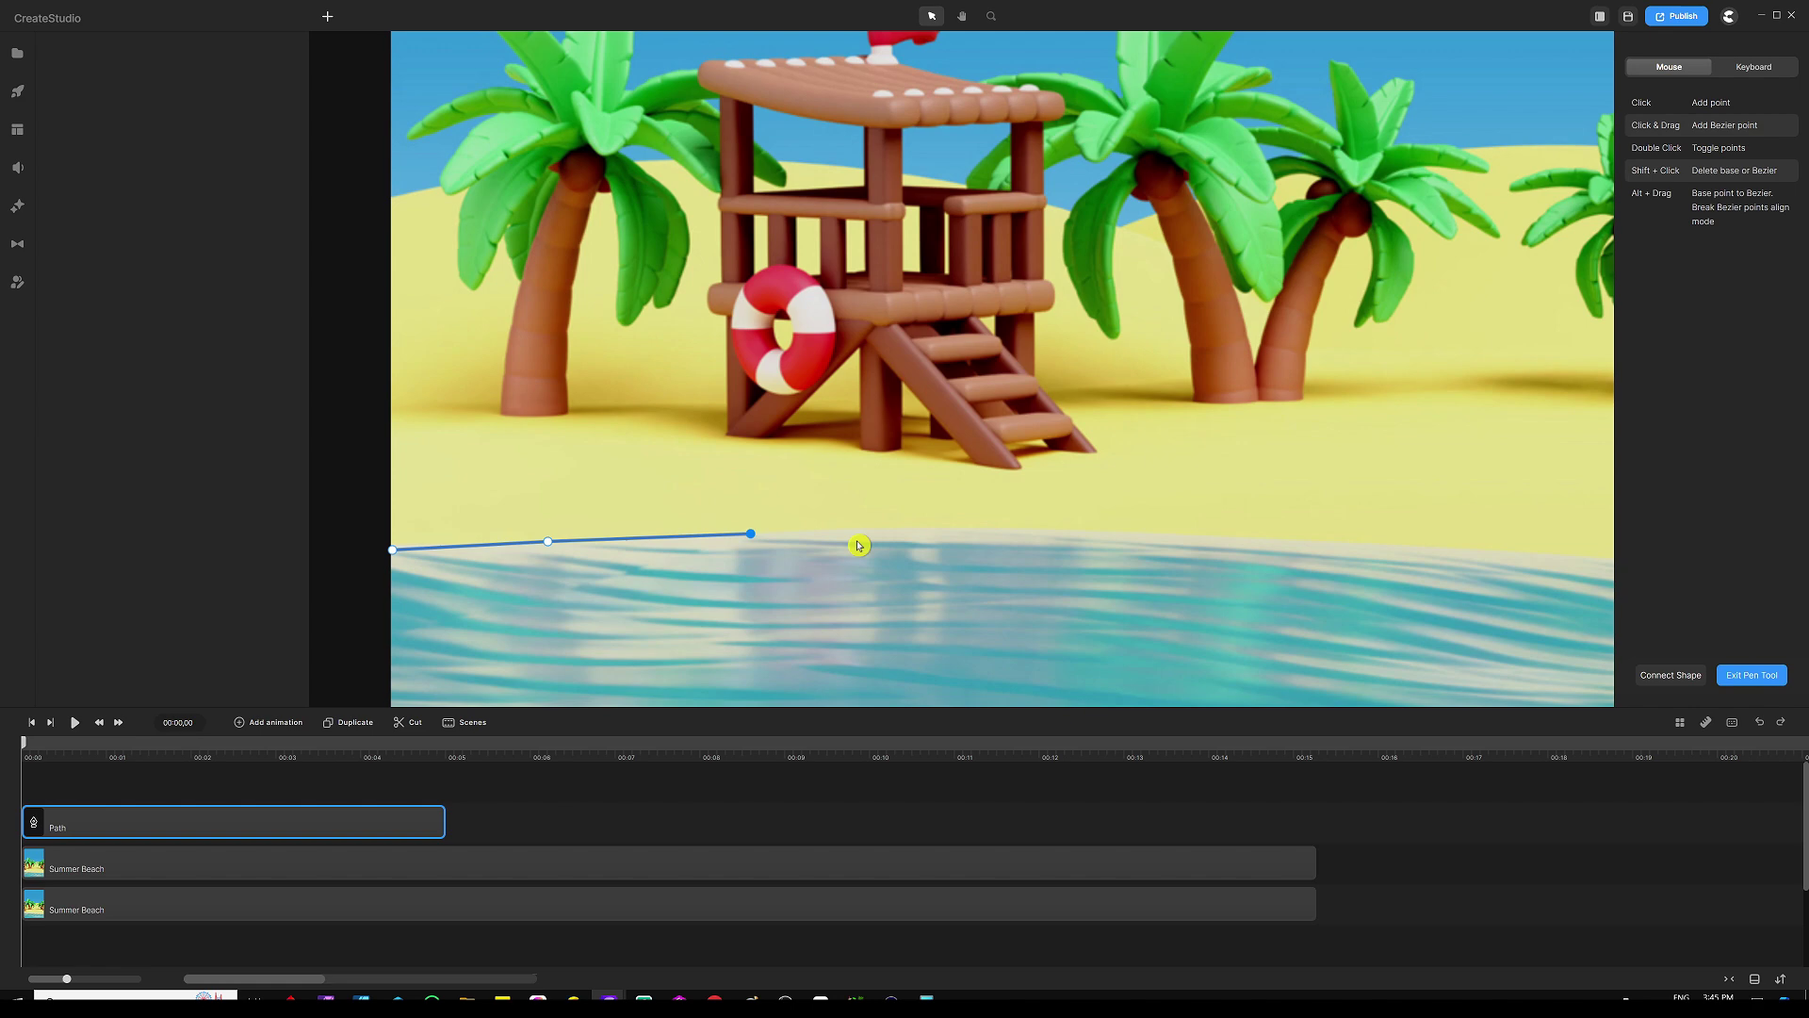
click(961, 525)
click(1120, 533)
Step: Continue the pen path along the waterline beneath the palms and beach chairs to the scene's right edge
scroll(801, 459, down, 3)
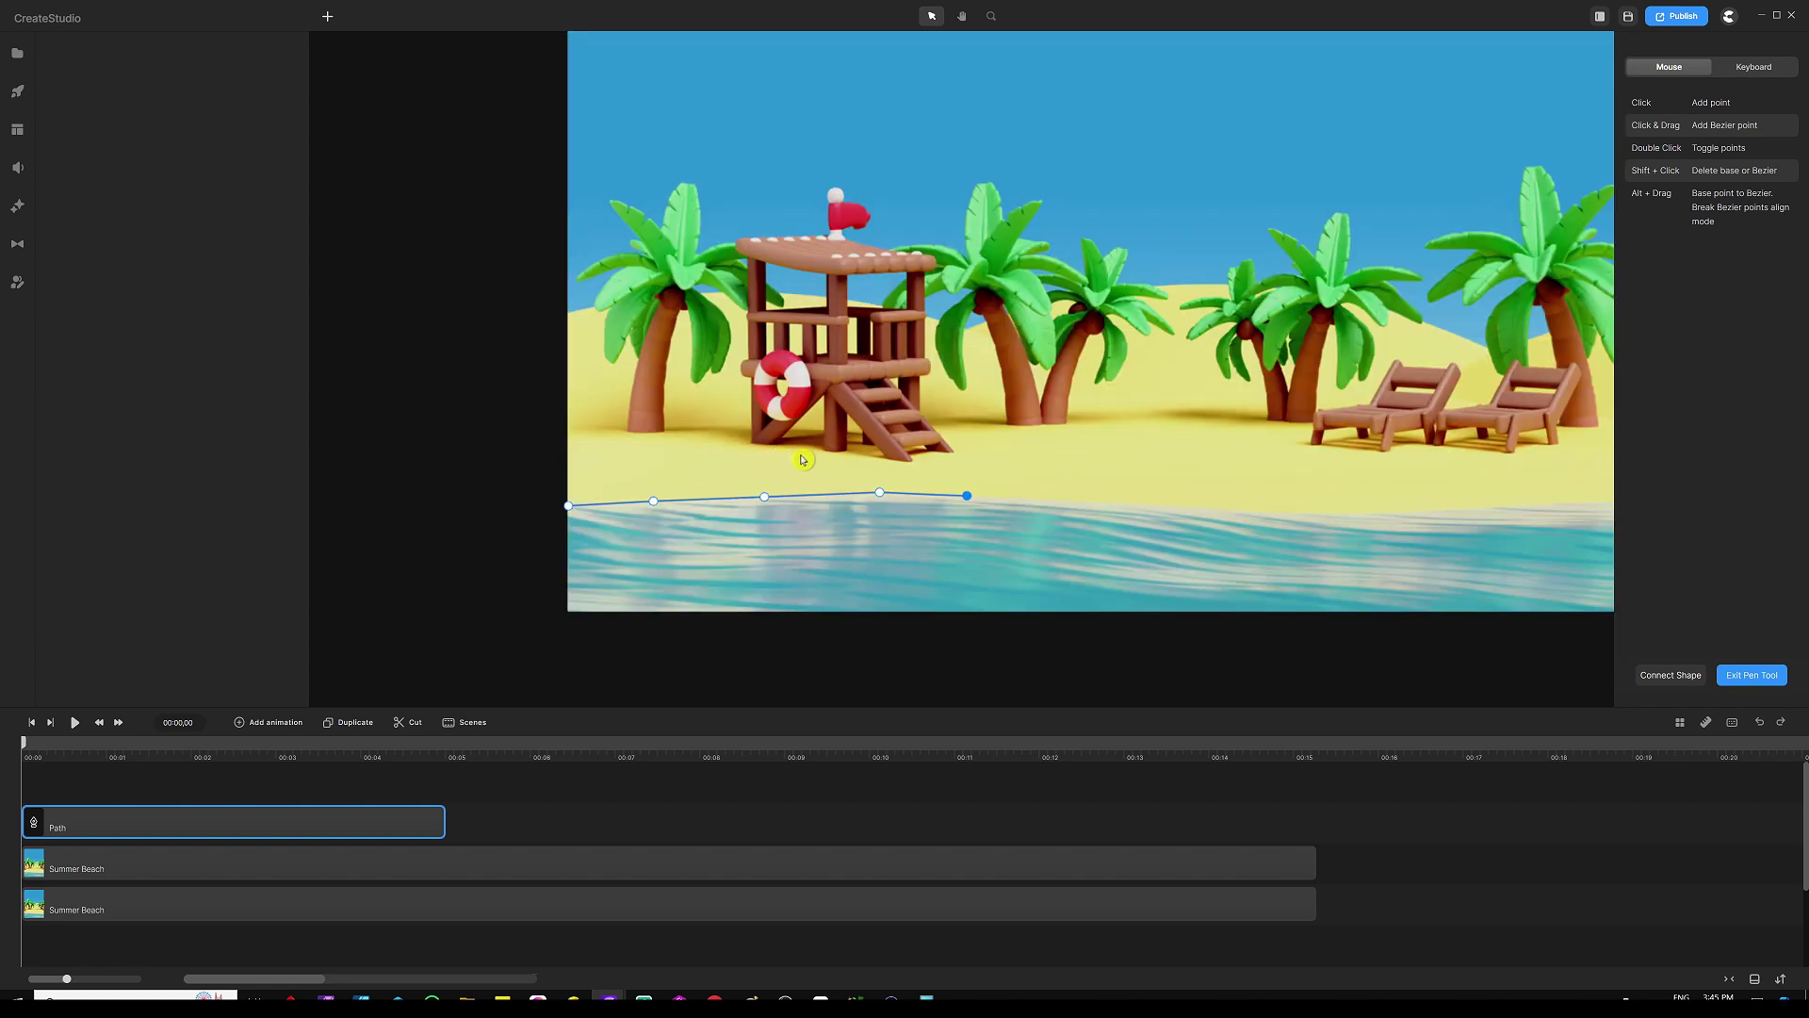
scroll(1172, 516, up, 3)
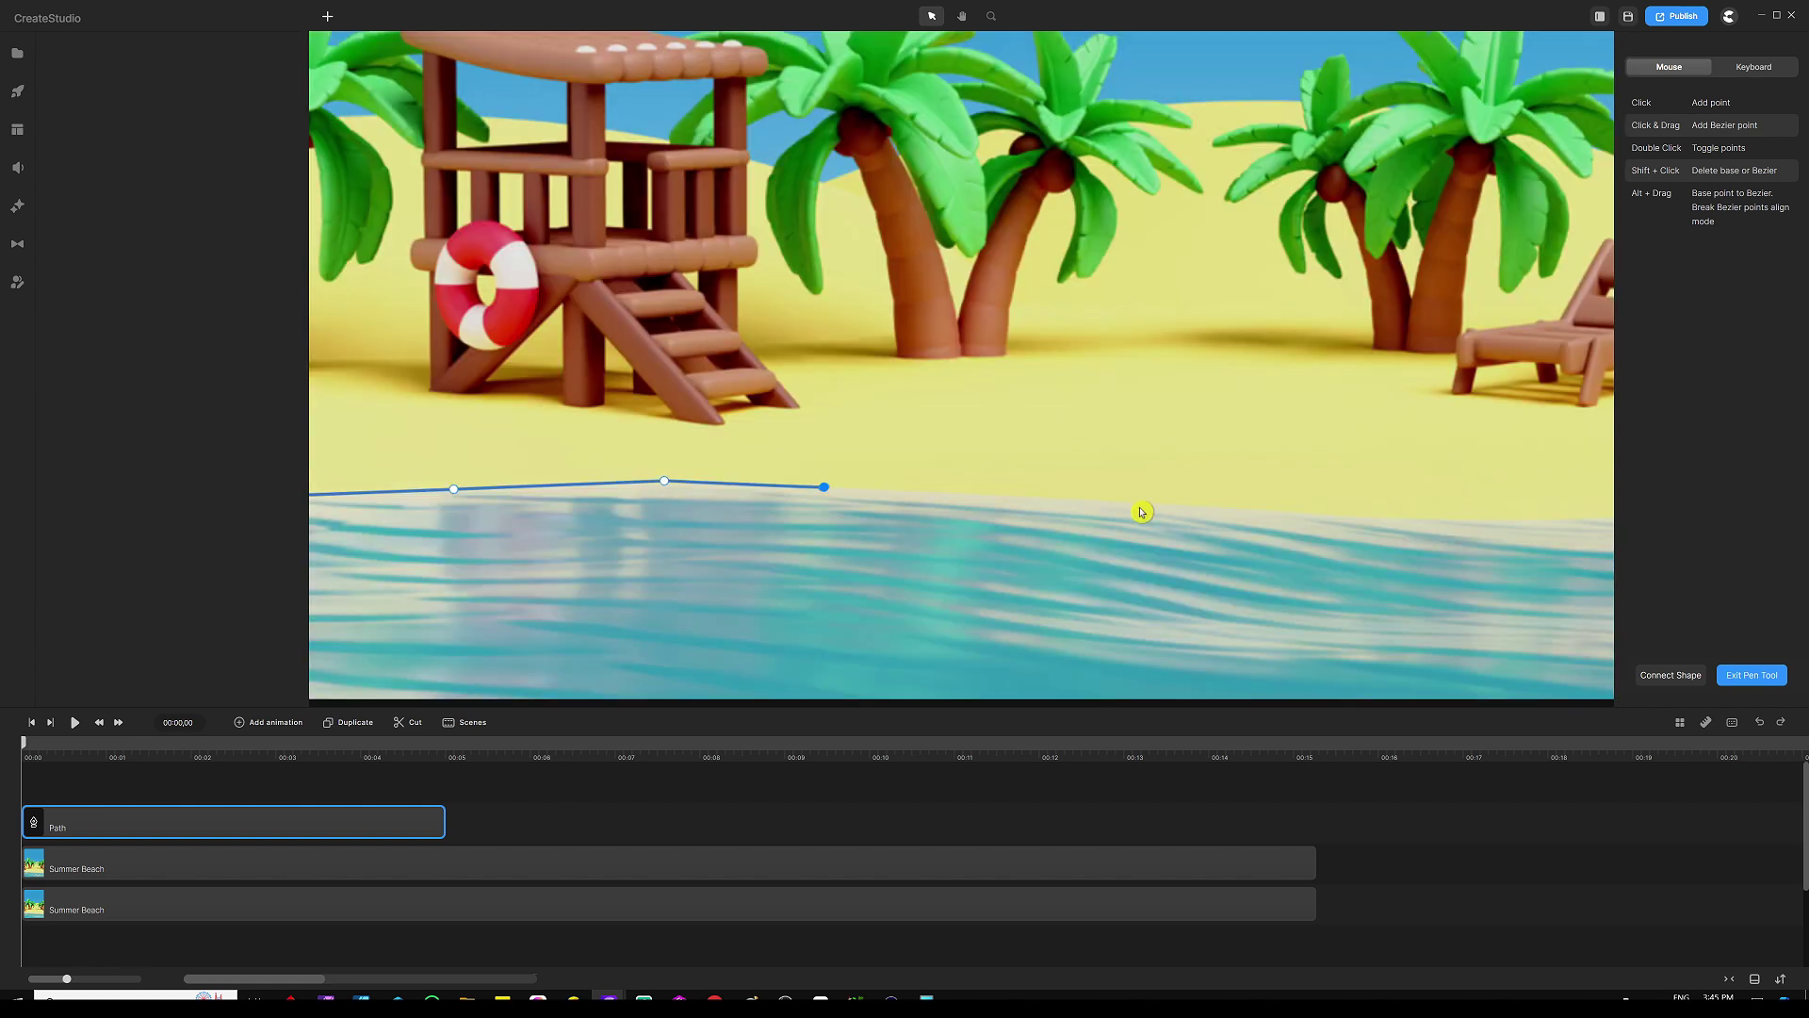
click(1034, 500)
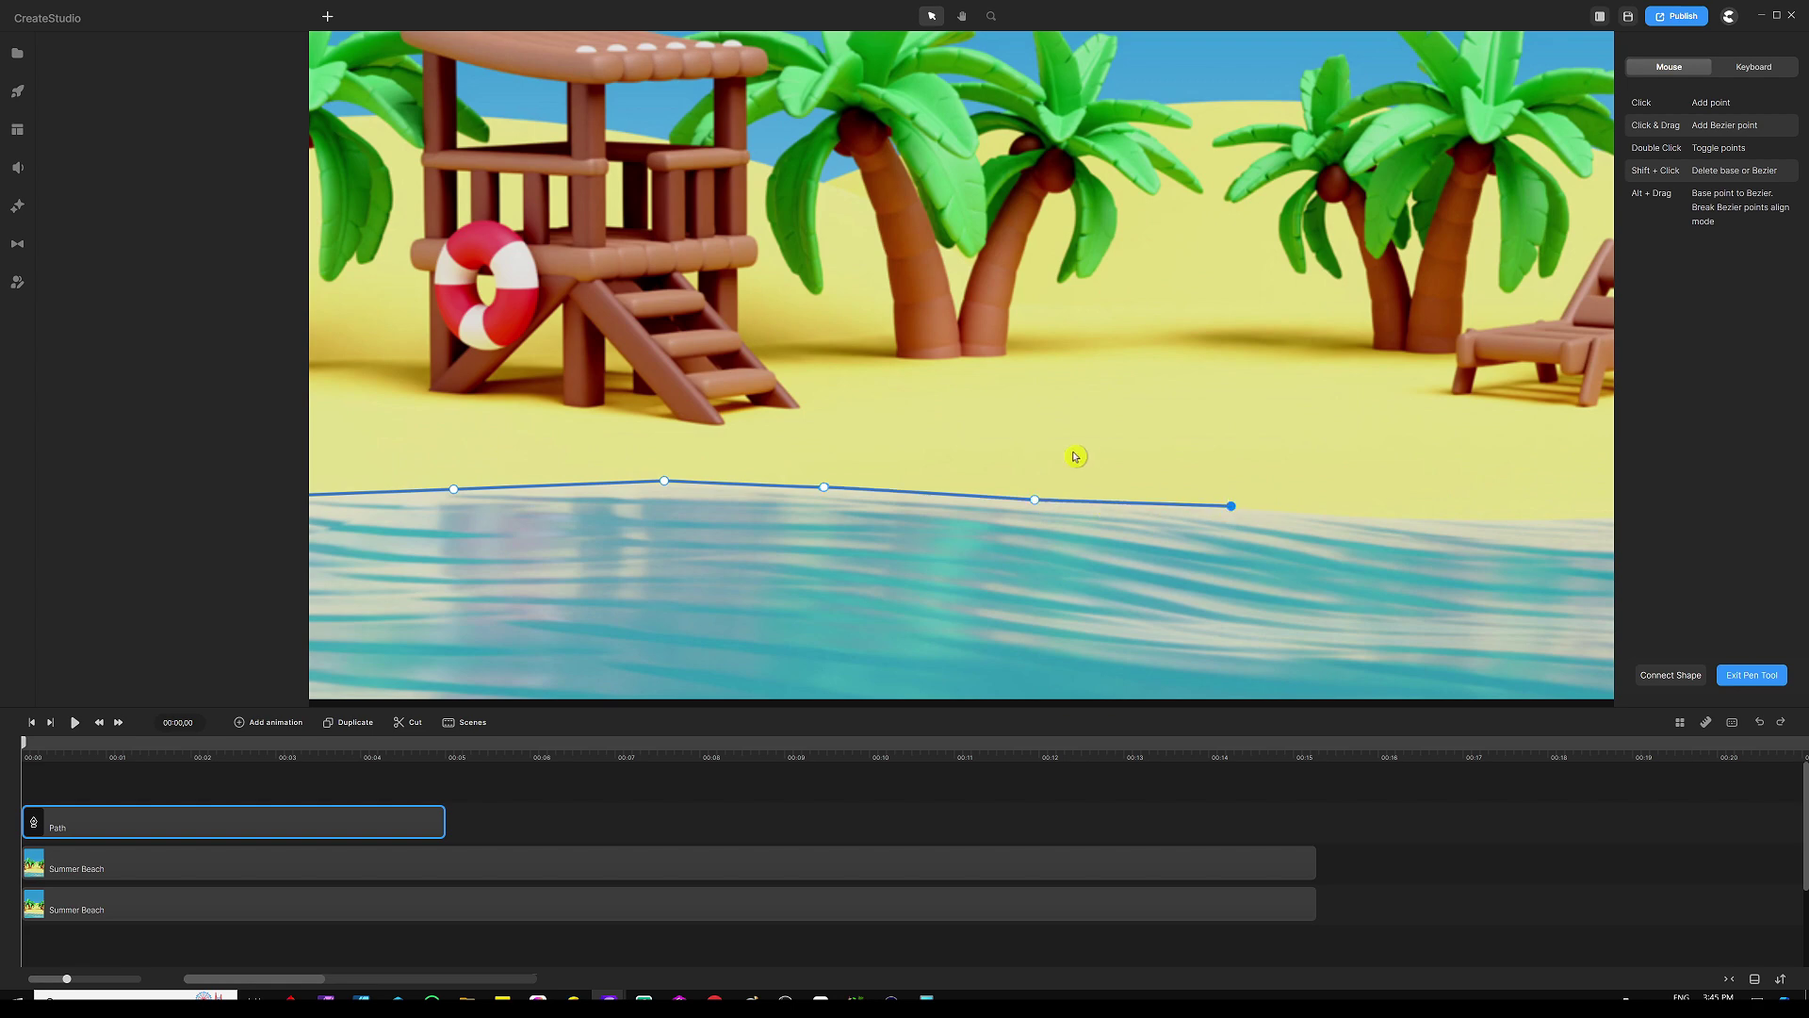
scroll(1329, 486, down, 3)
click(1343, 495)
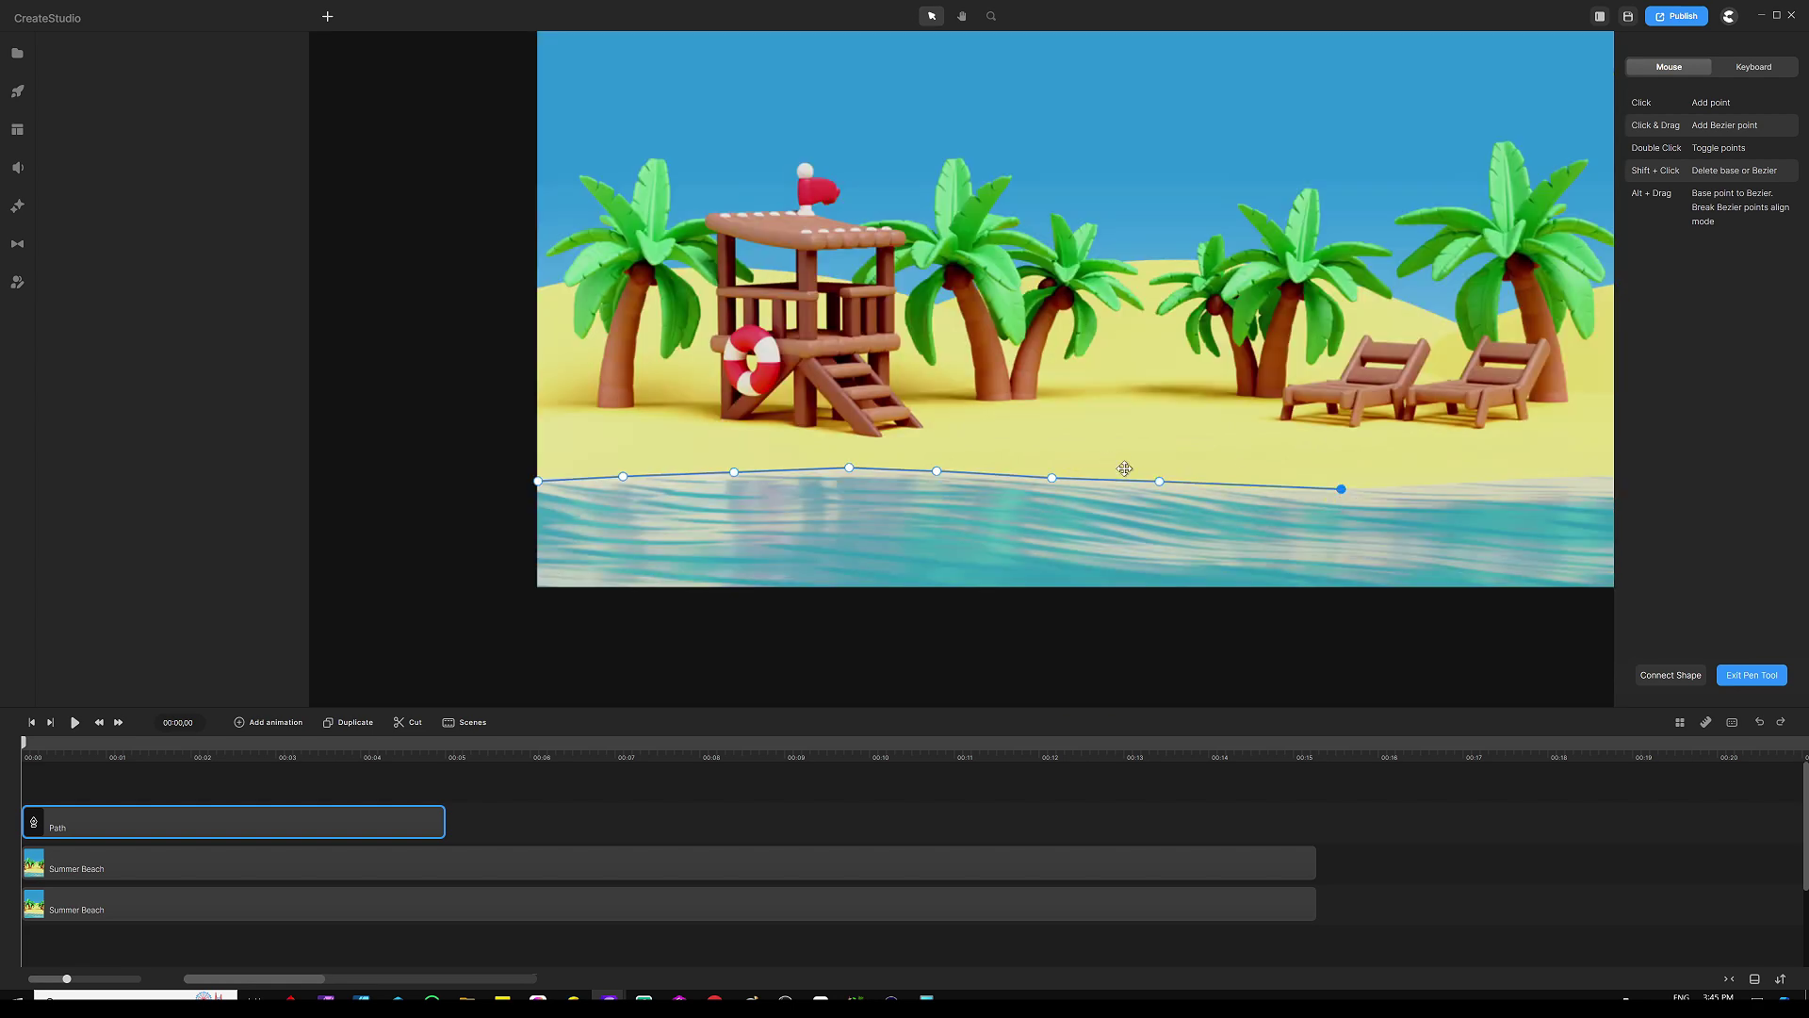
scroll(1064, 485, down, 3)
scroll(1366, 480, up, 3)
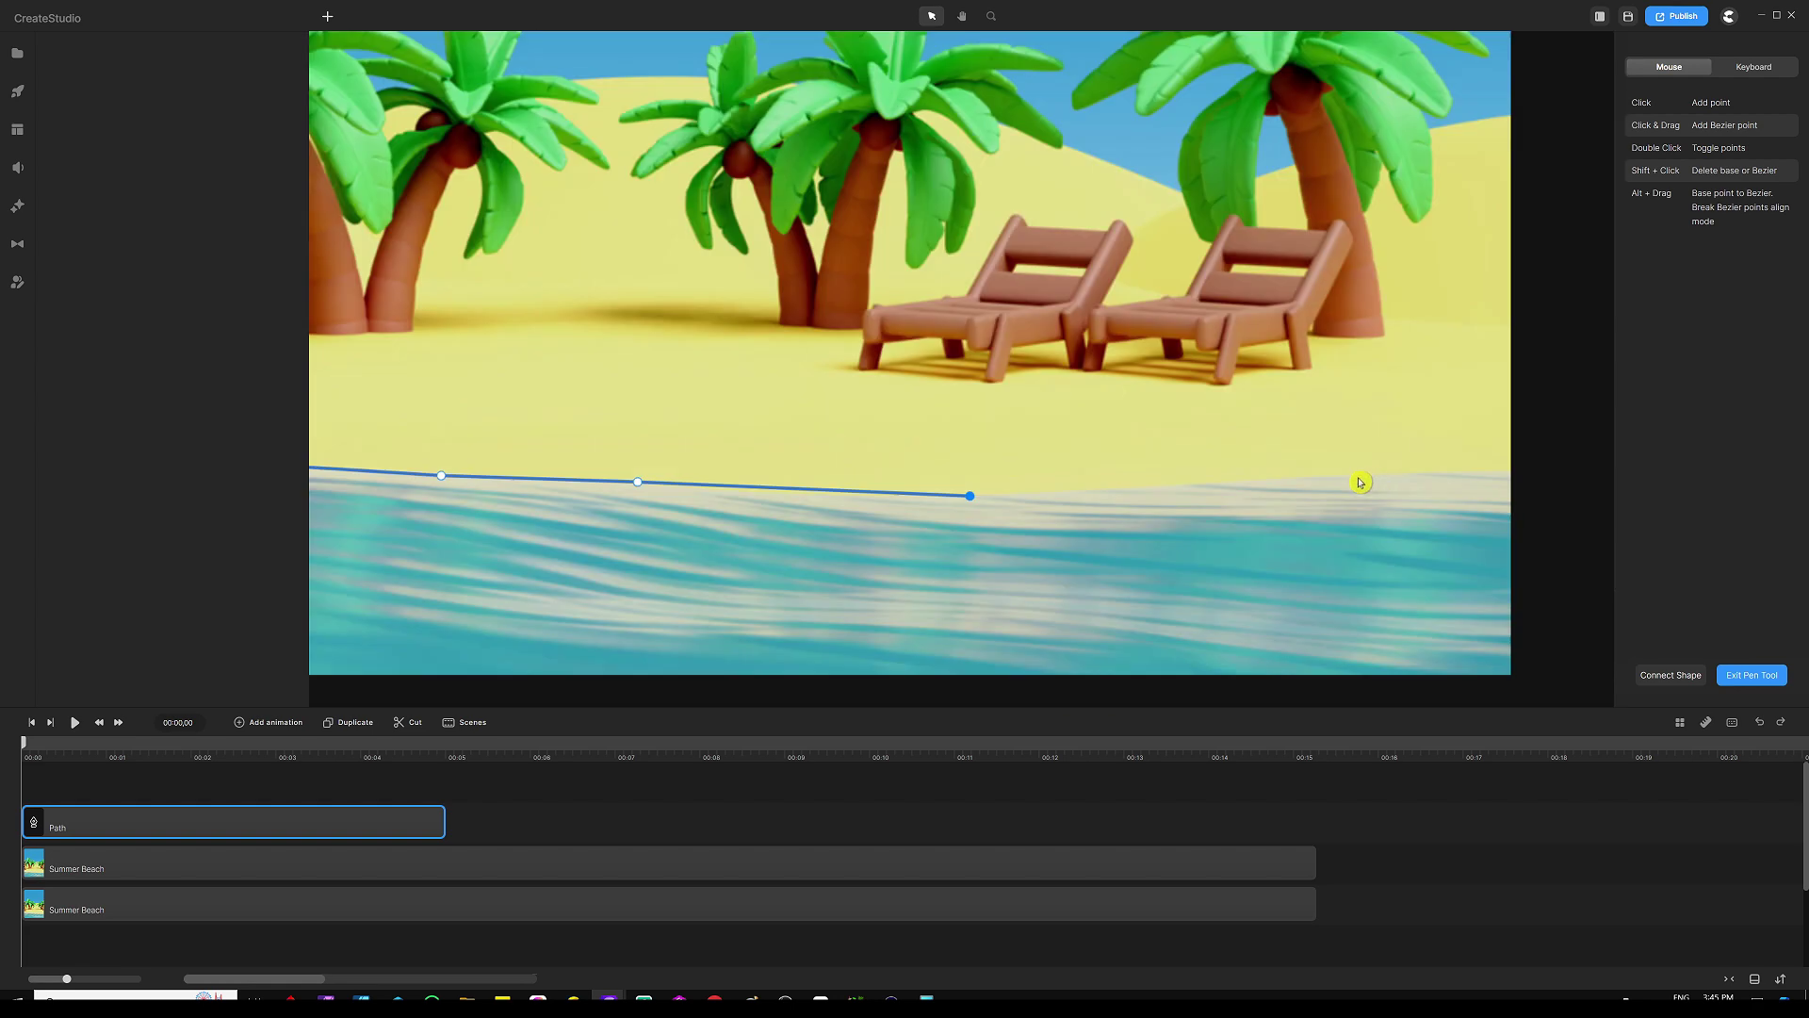
click(1193, 482)
click(1333, 477)
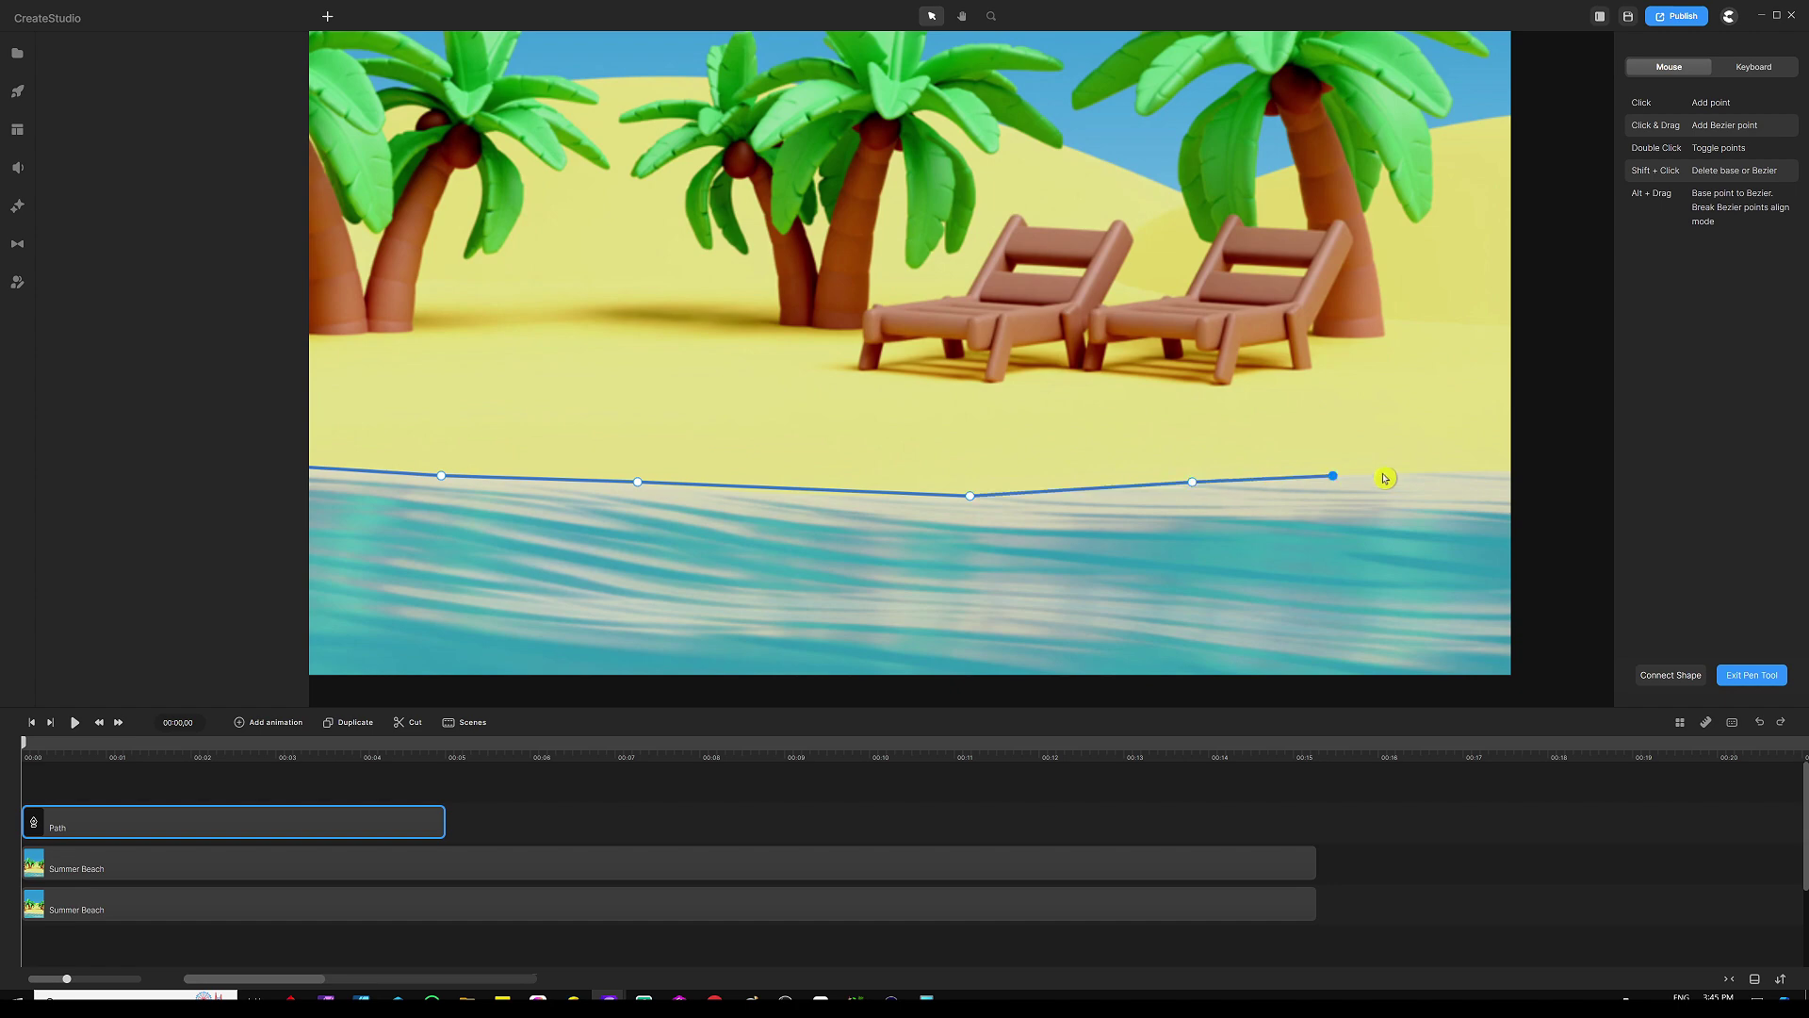
scroll(966, 457, down, 2)
scroll(1313, 490, up, 4)
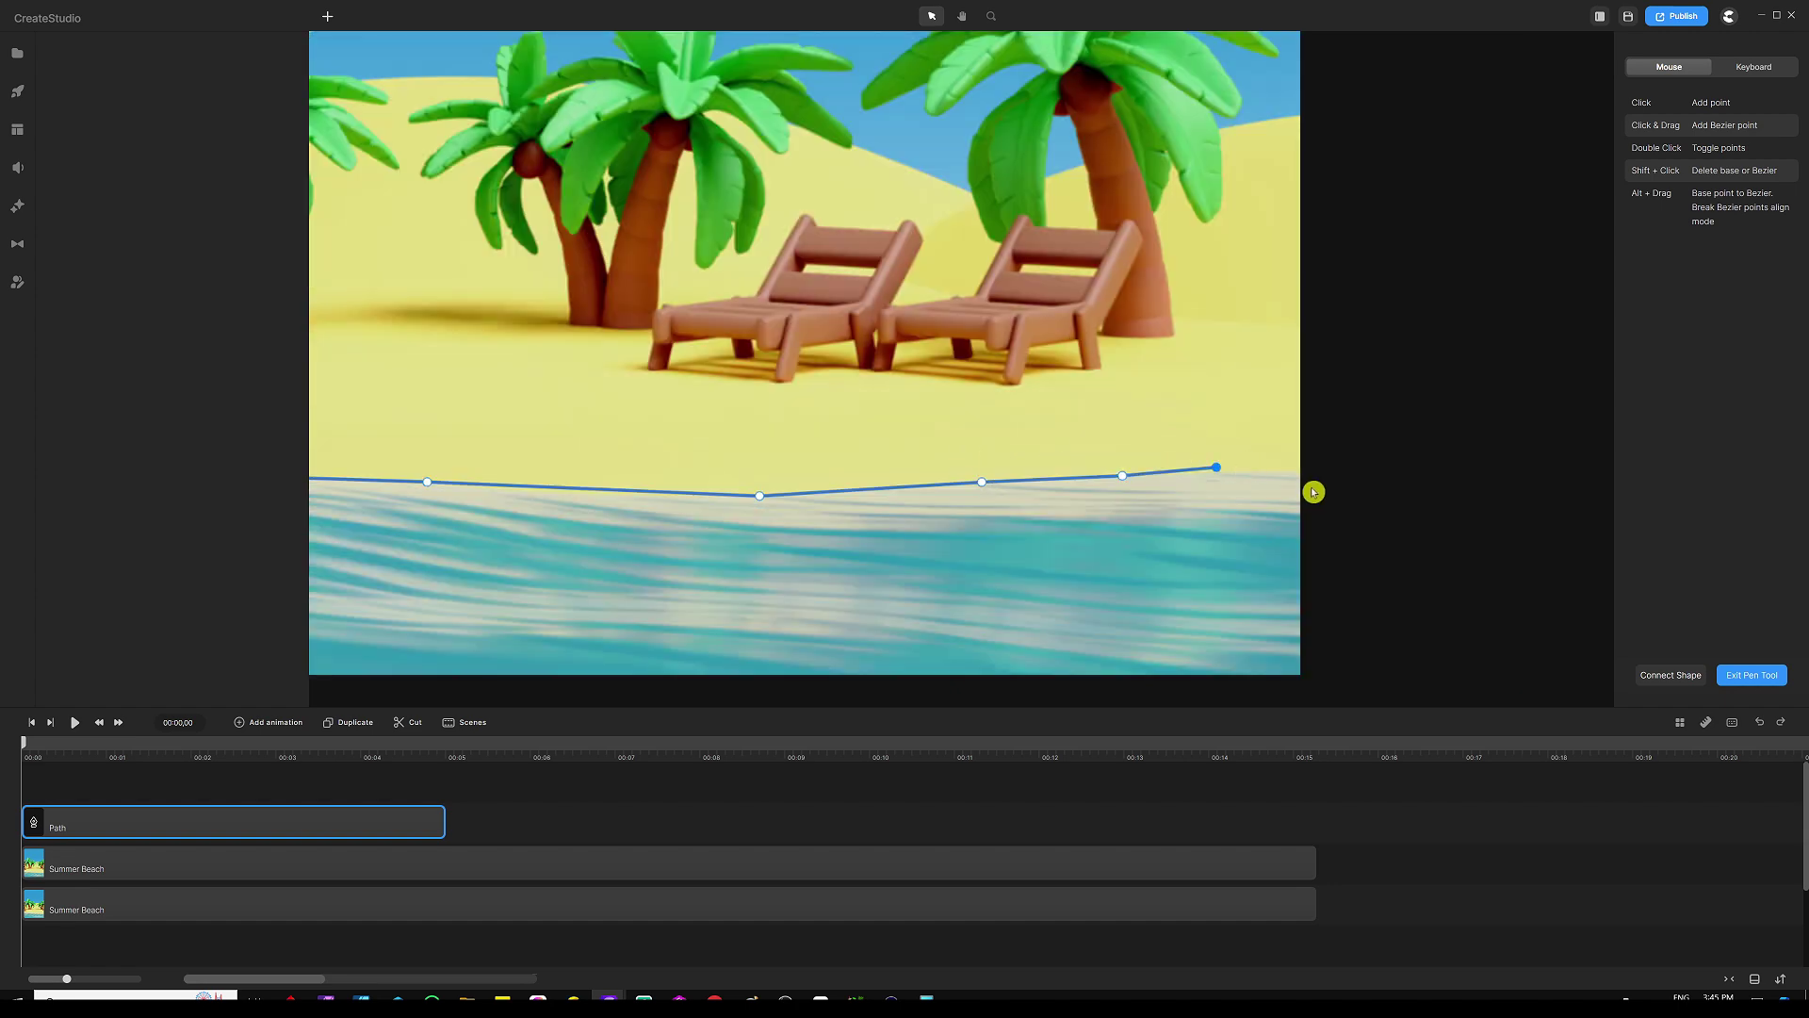
click(1289, 465)
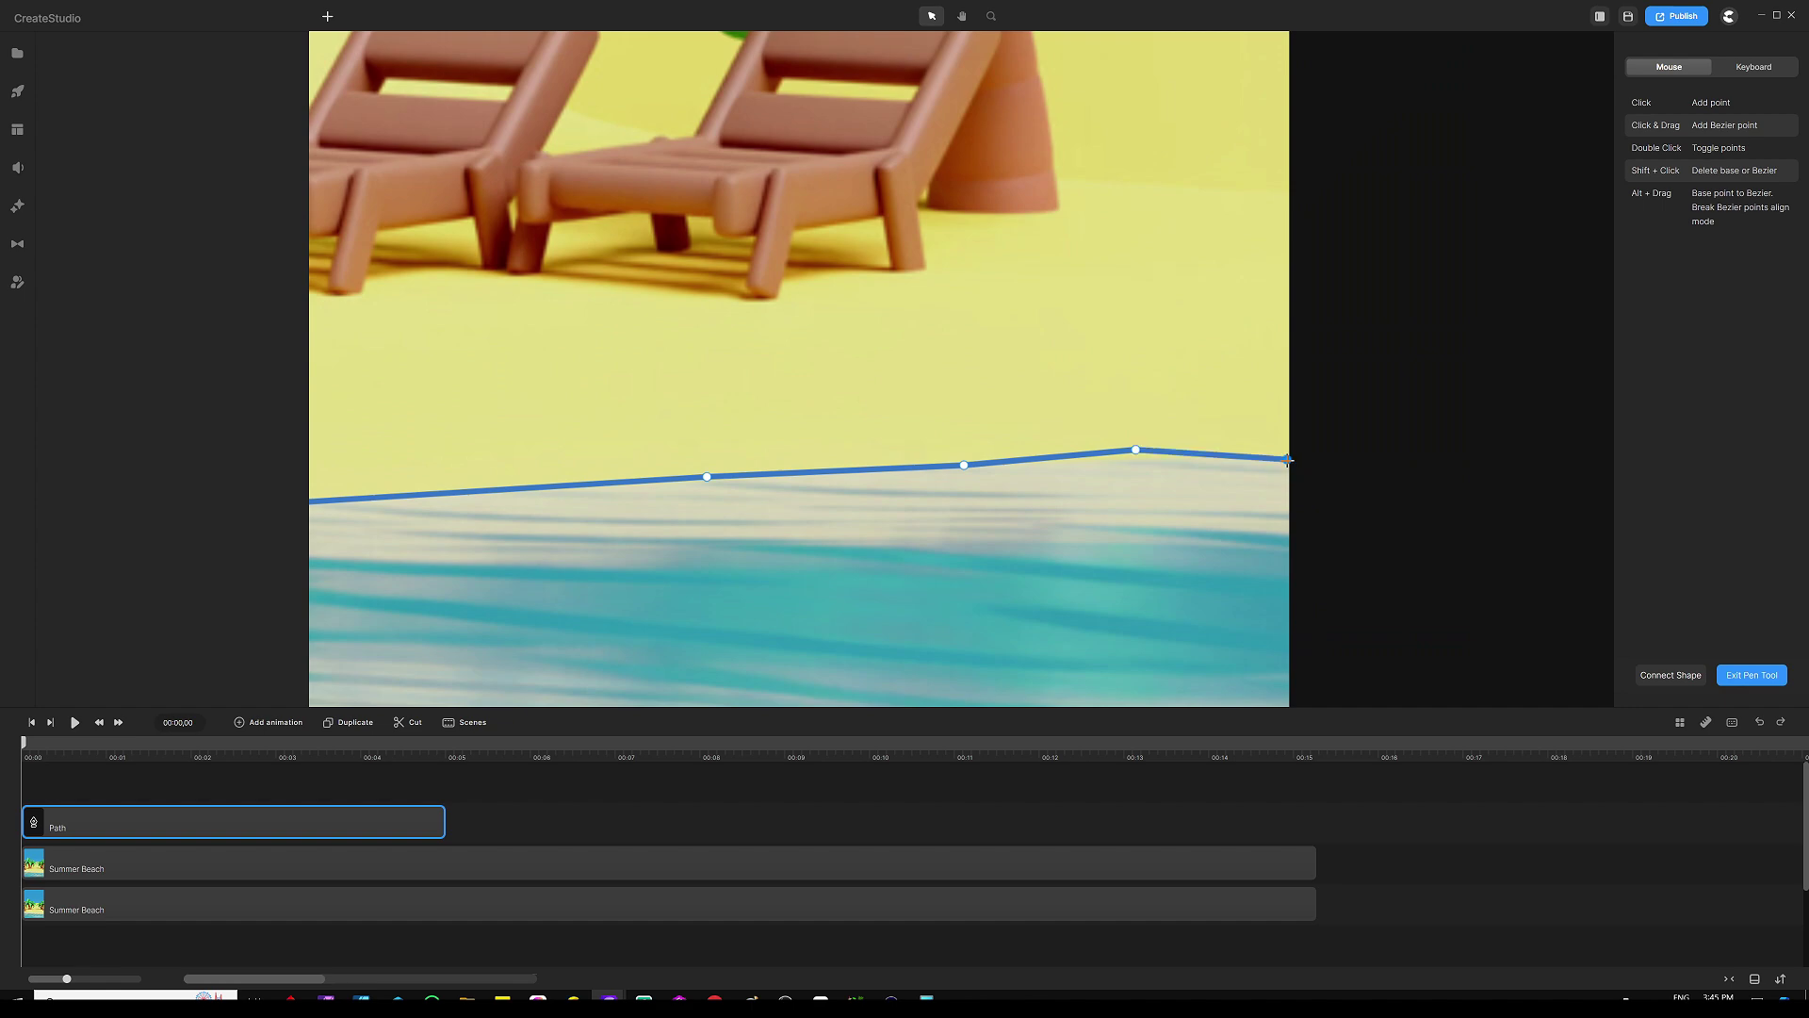
Step: Add slightly curved points between the path points from the left edge to the end of the tower stairs, matching the shoreline
scroll(1348, 472, down, 3)
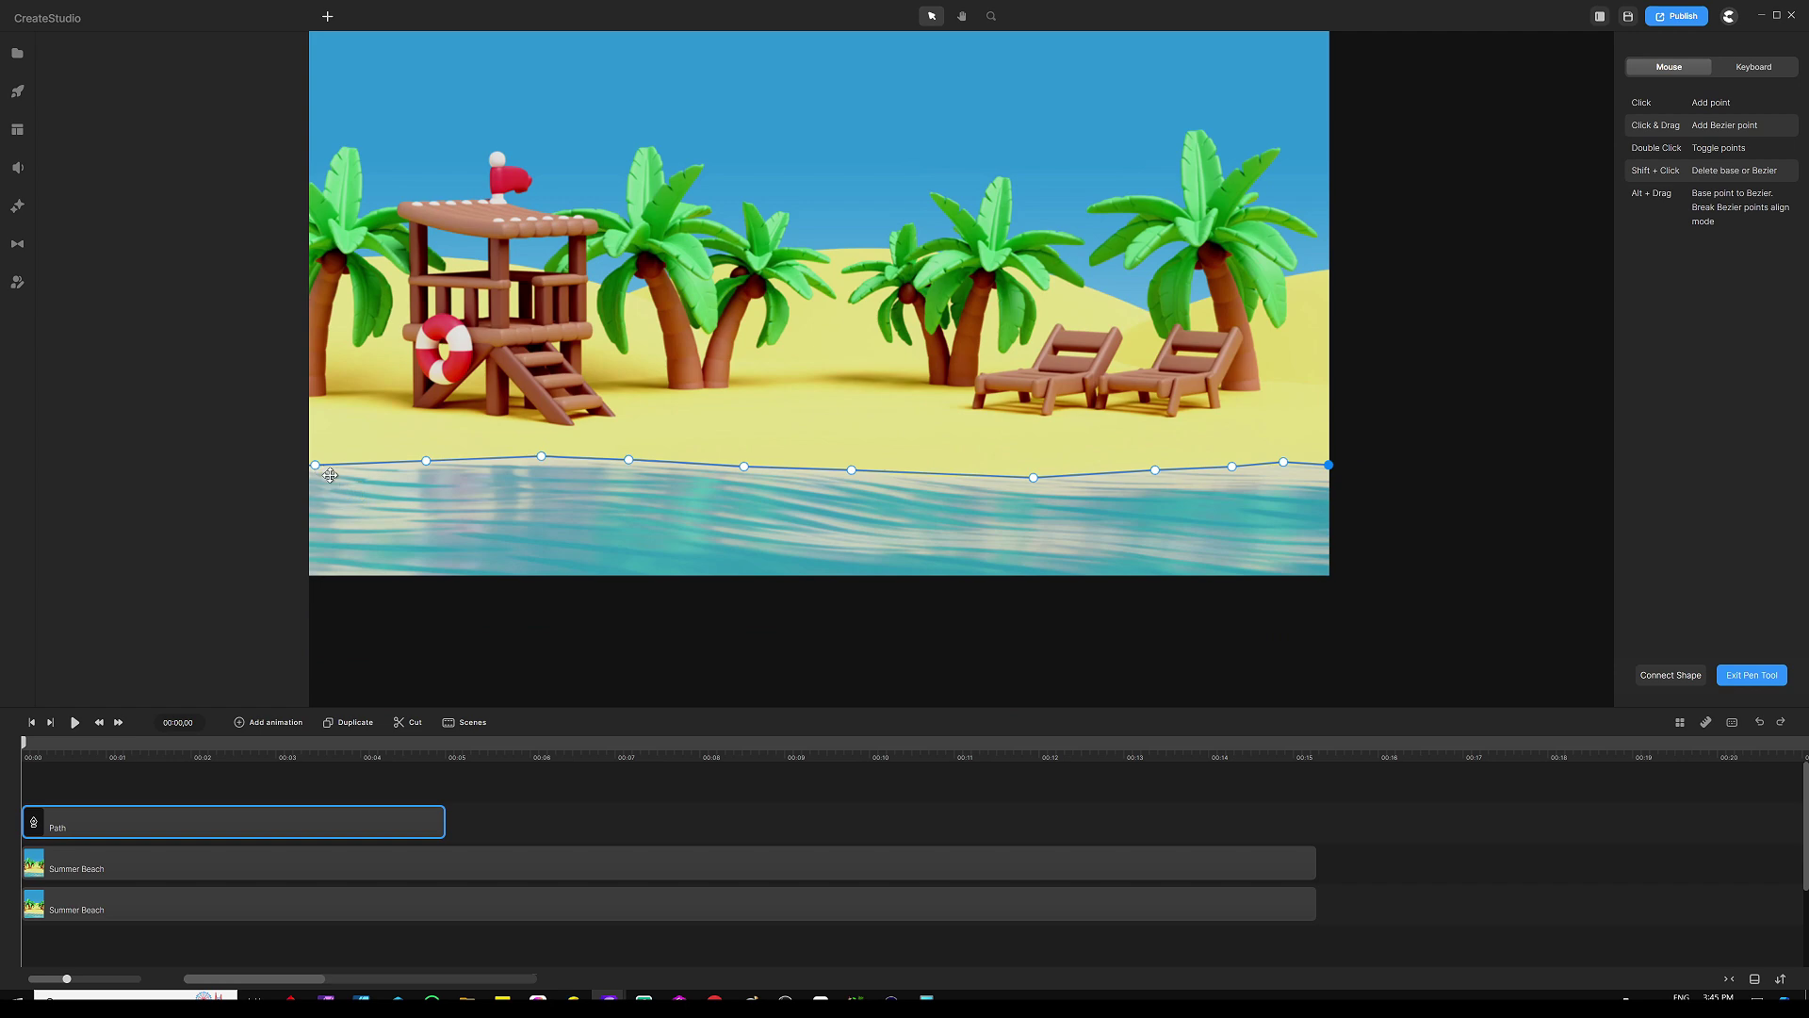
scroll(372, 531, up, 3)
scroll(508, 509, down, 3)
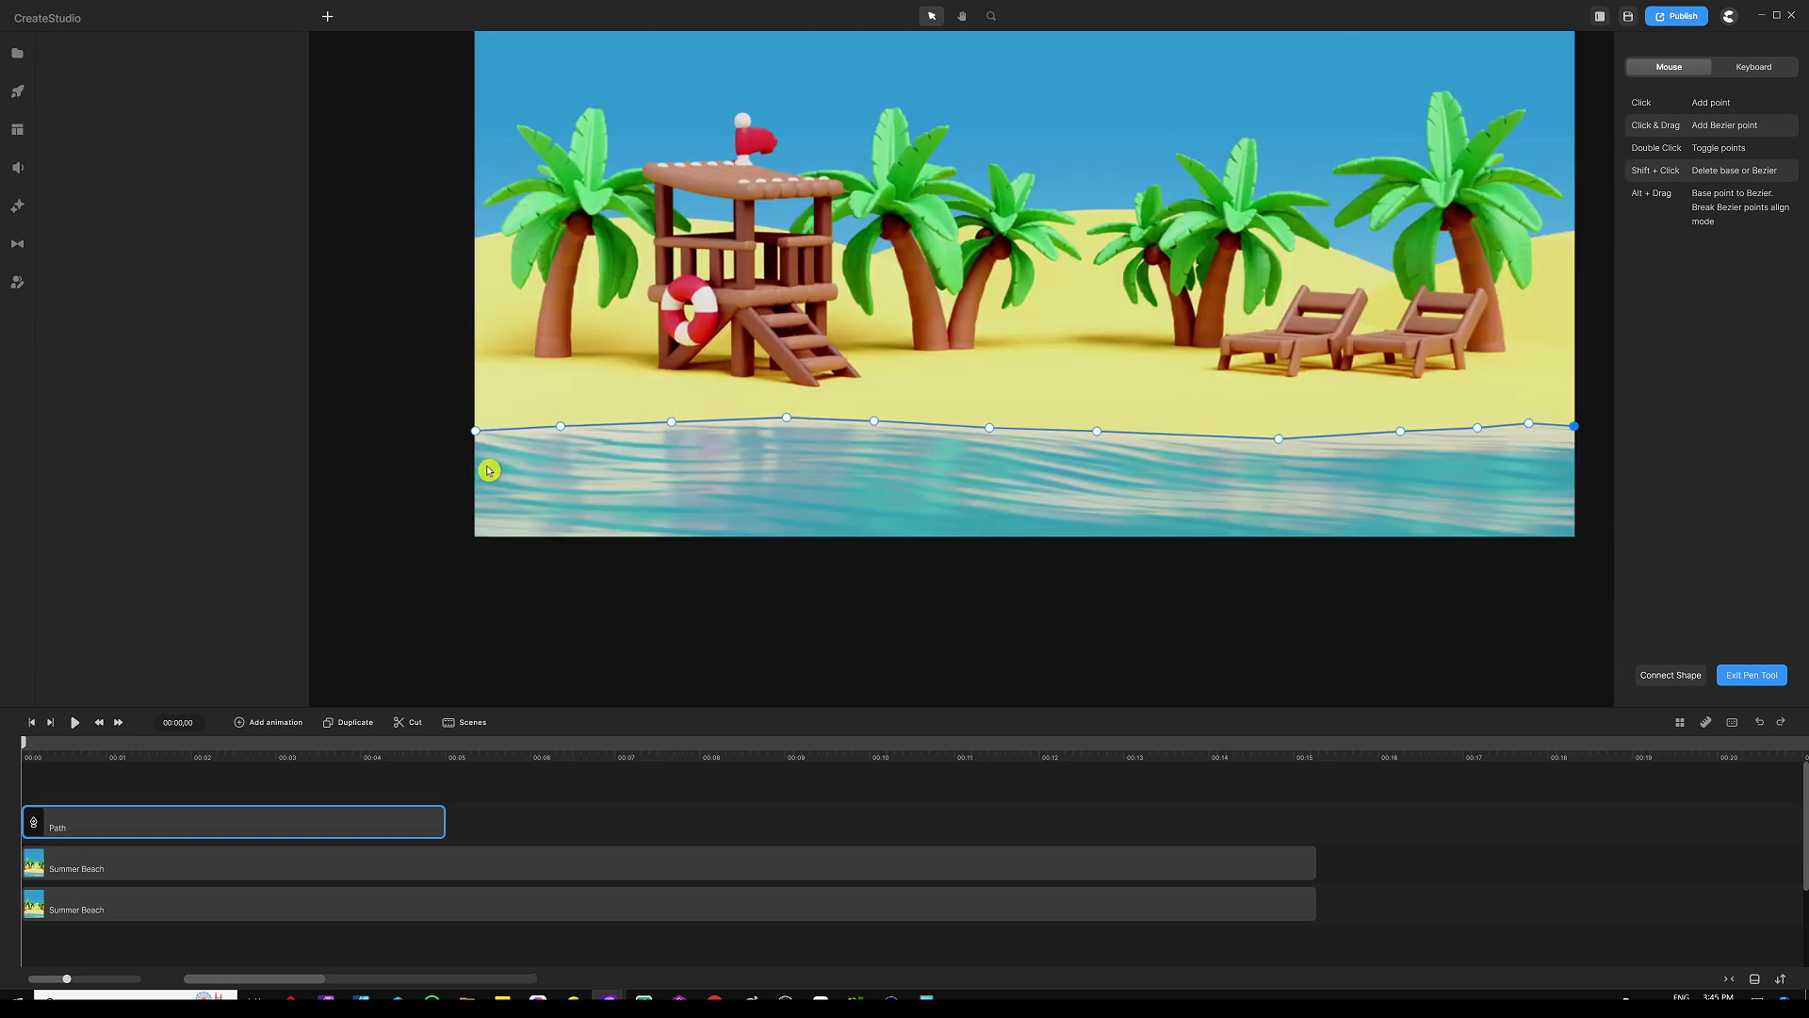
scroll(489, 465, up, 5)
click(579, 348)
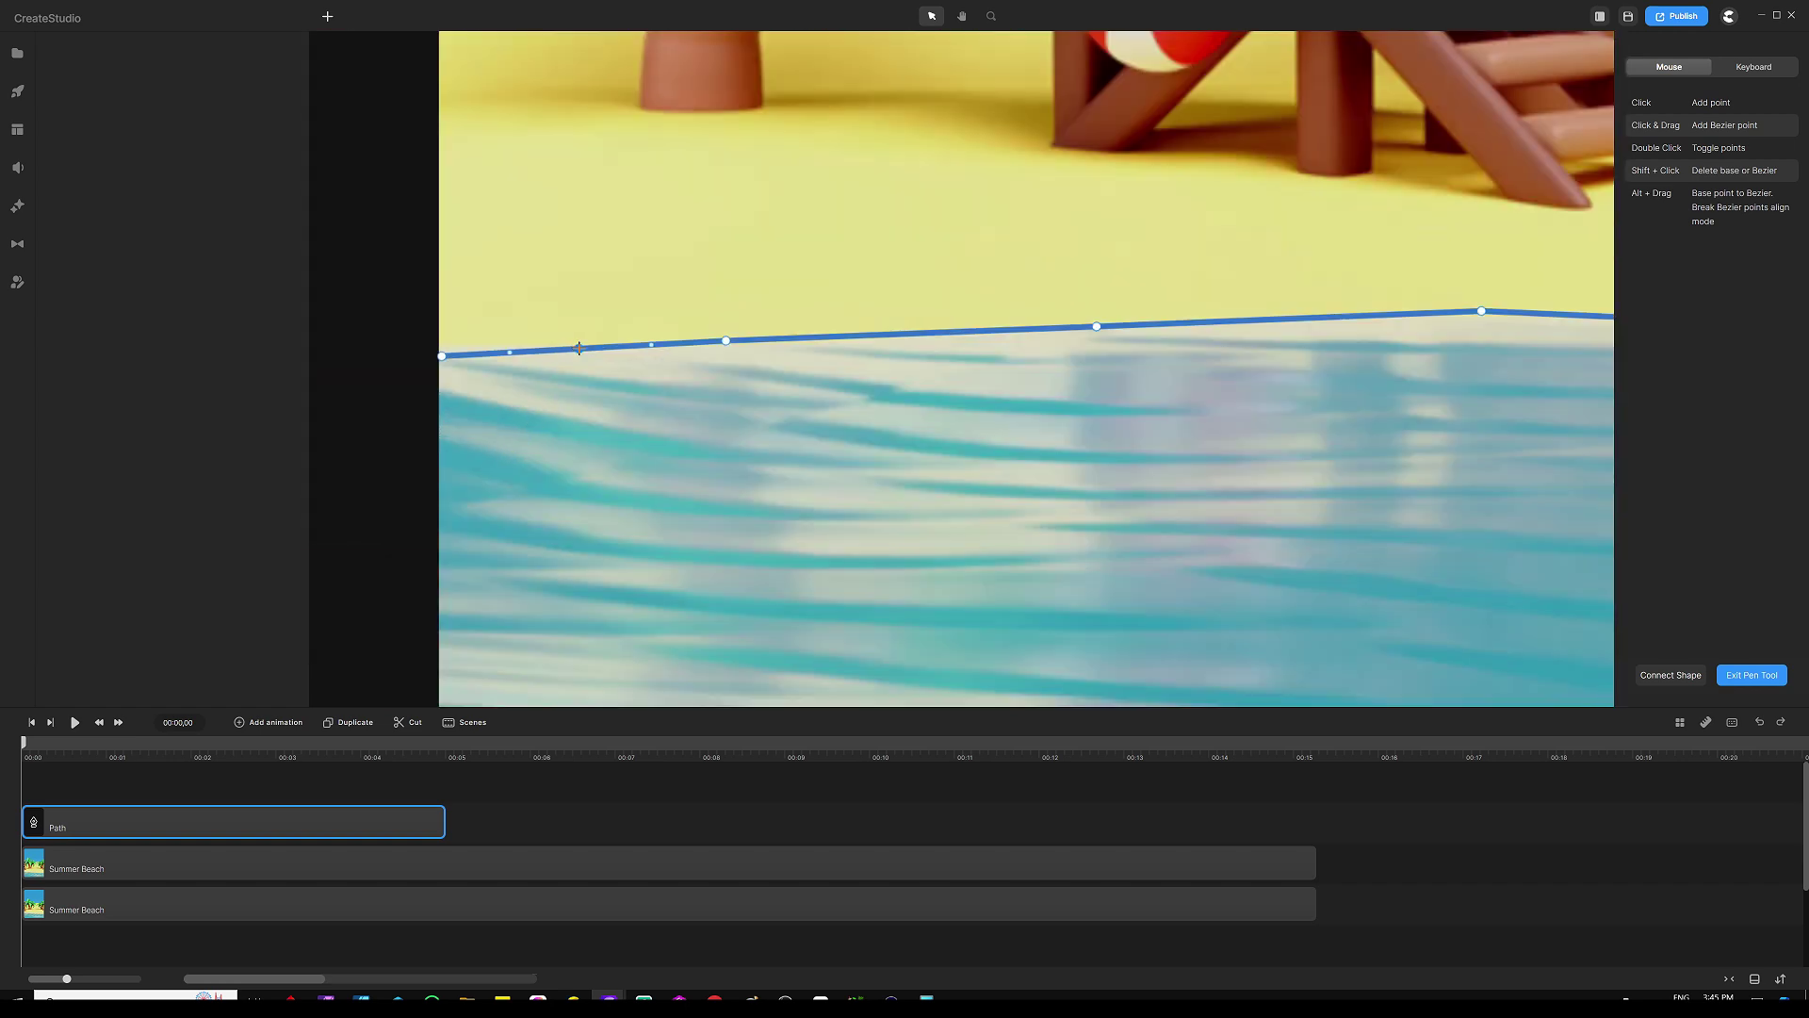
mouse_move(579, 348)
mouse_down()
mouse_move(589, 279)
mouse_move(594, 346)
mouse_up()
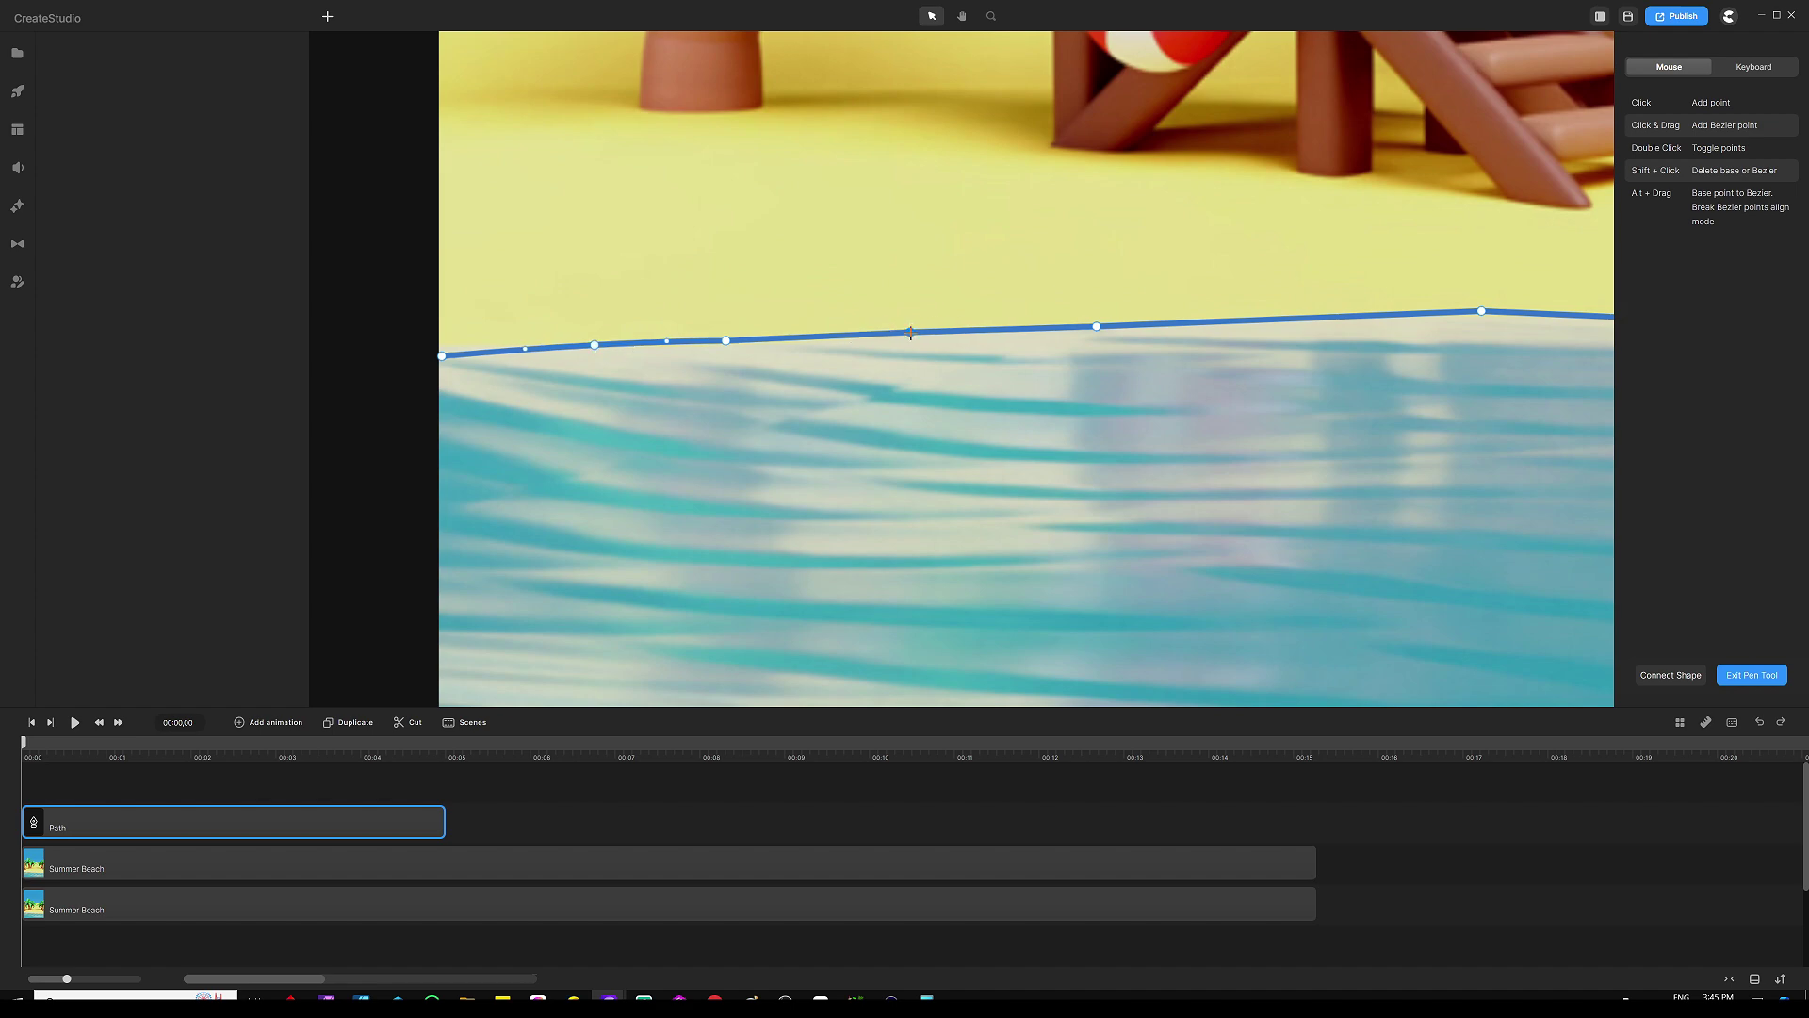
scroll(569, 341, down, 3)
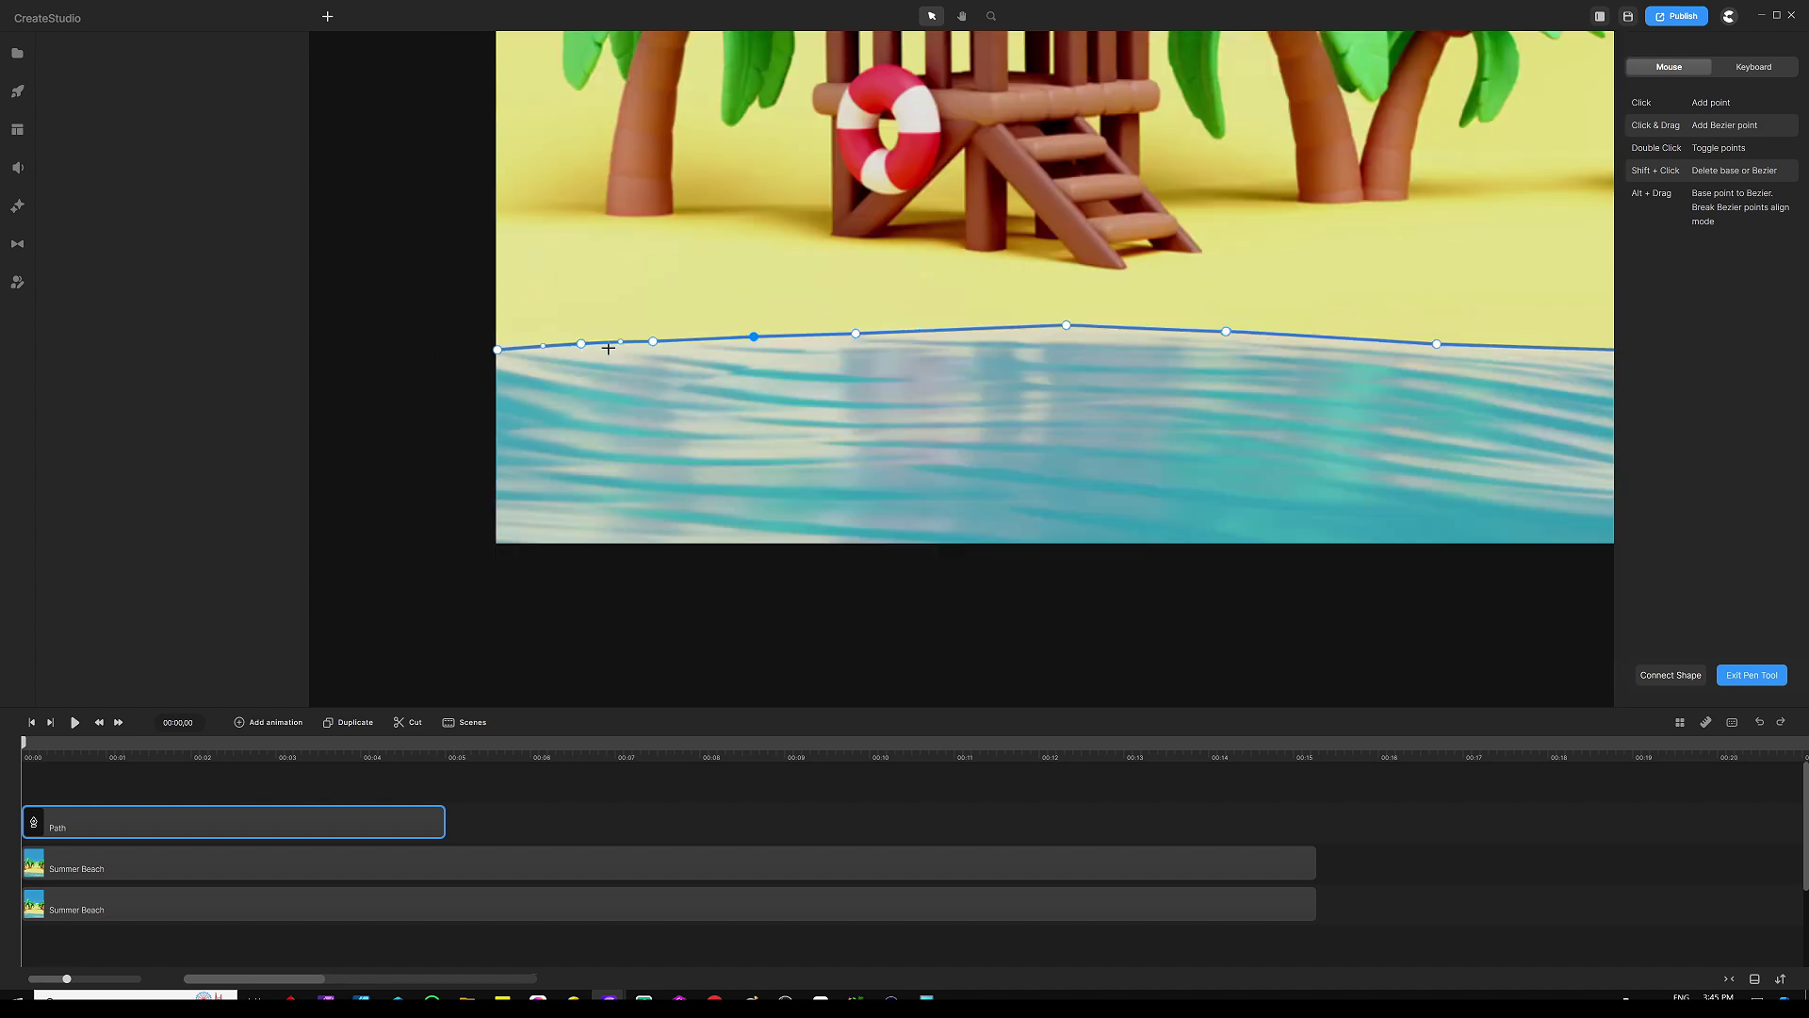
scroll(1012, 349, up, 3)
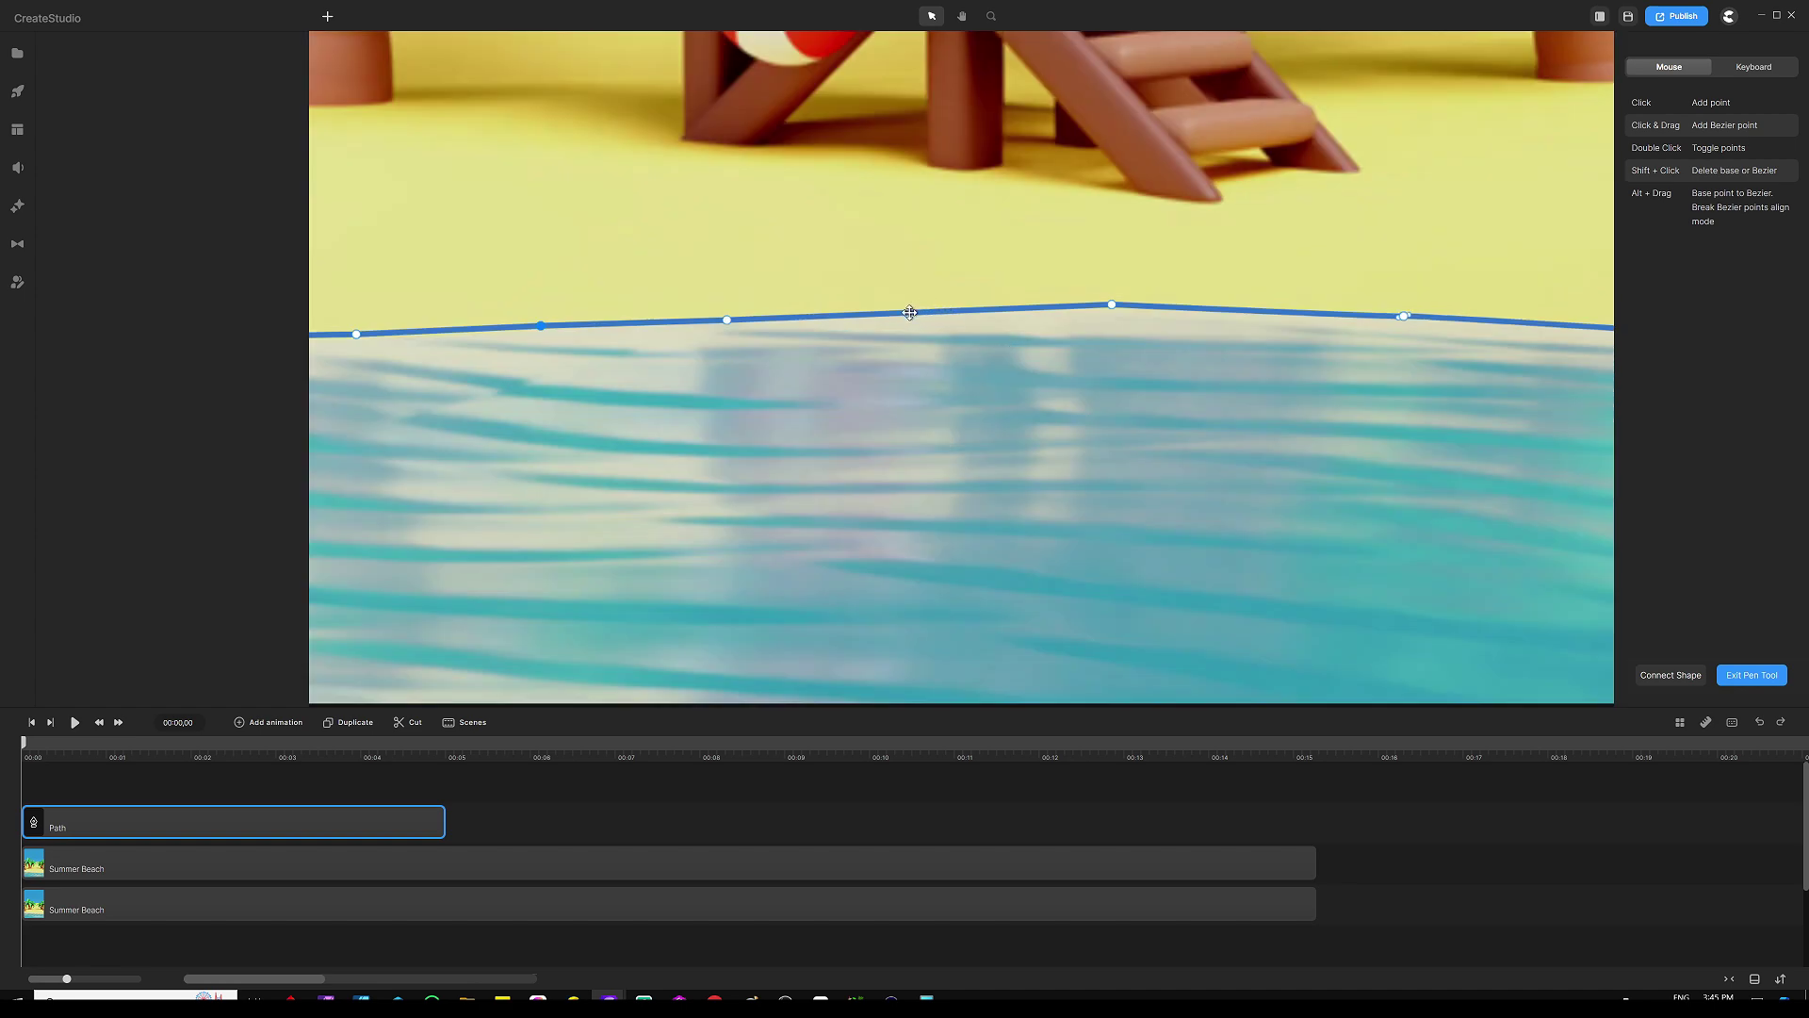
drag(909, 313, 915, 313)
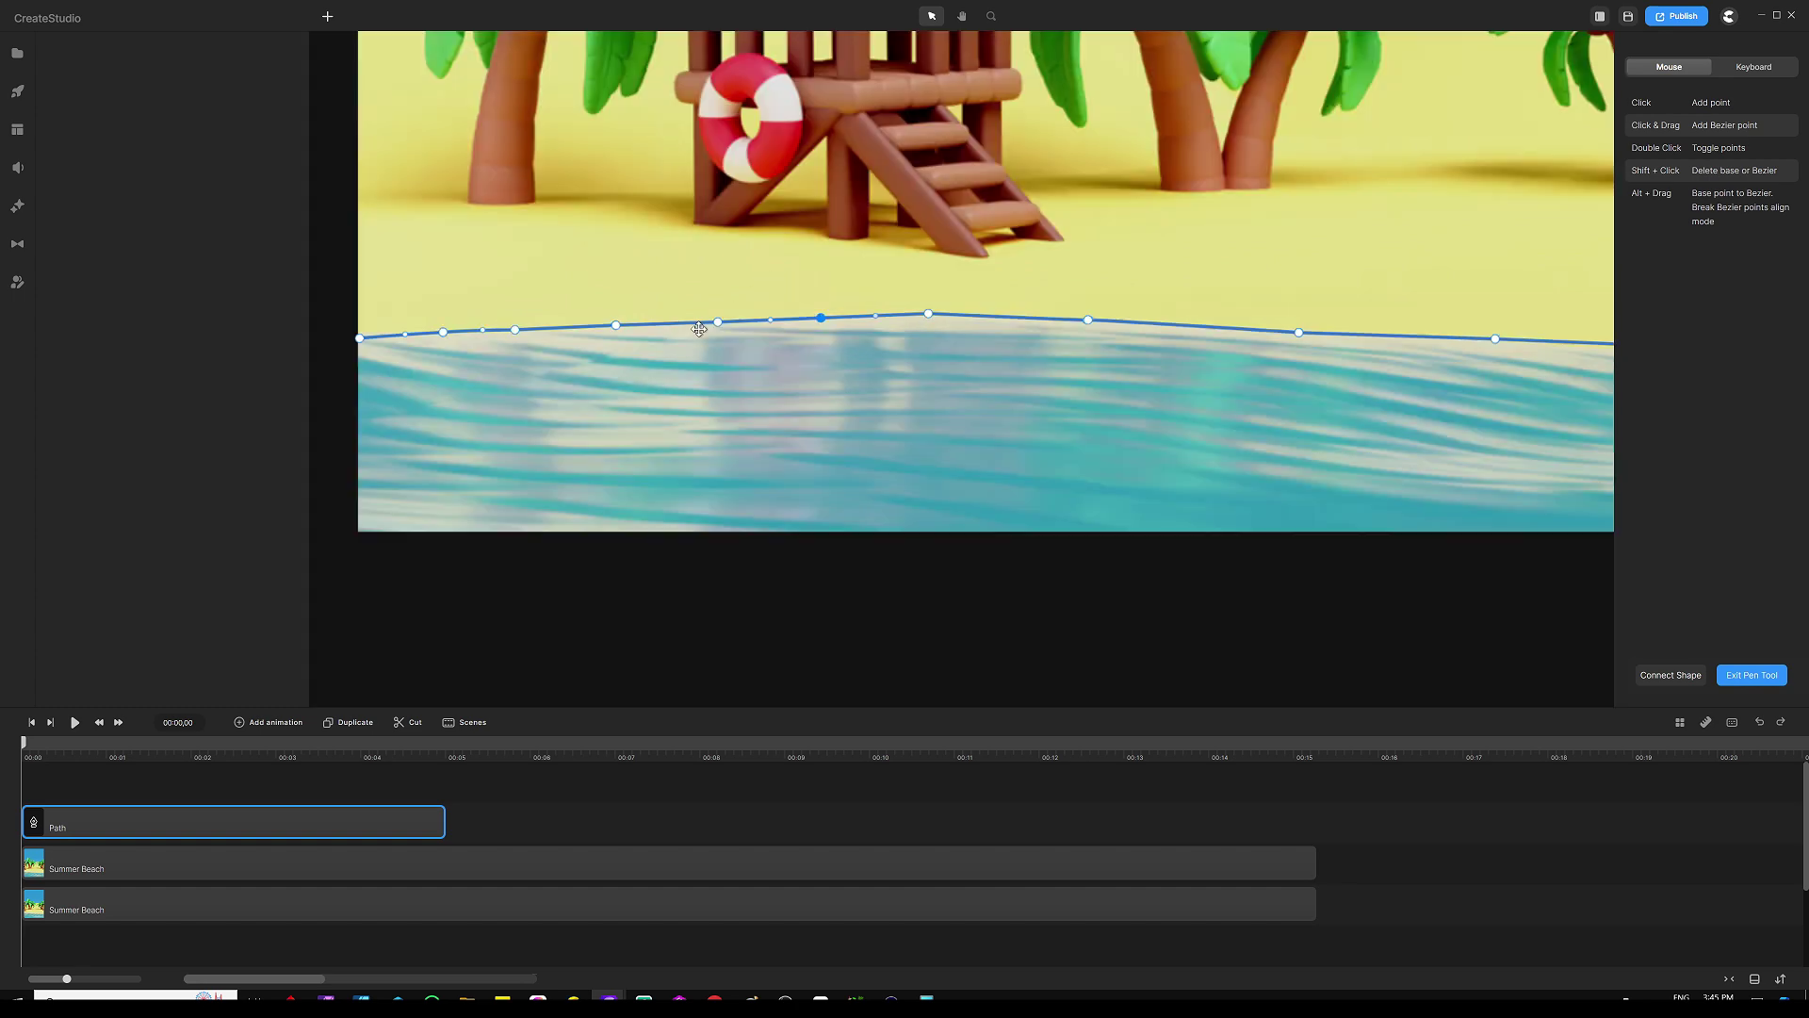
scroll(892, 304, down, 3)
scroll(910, 295, up, 3)
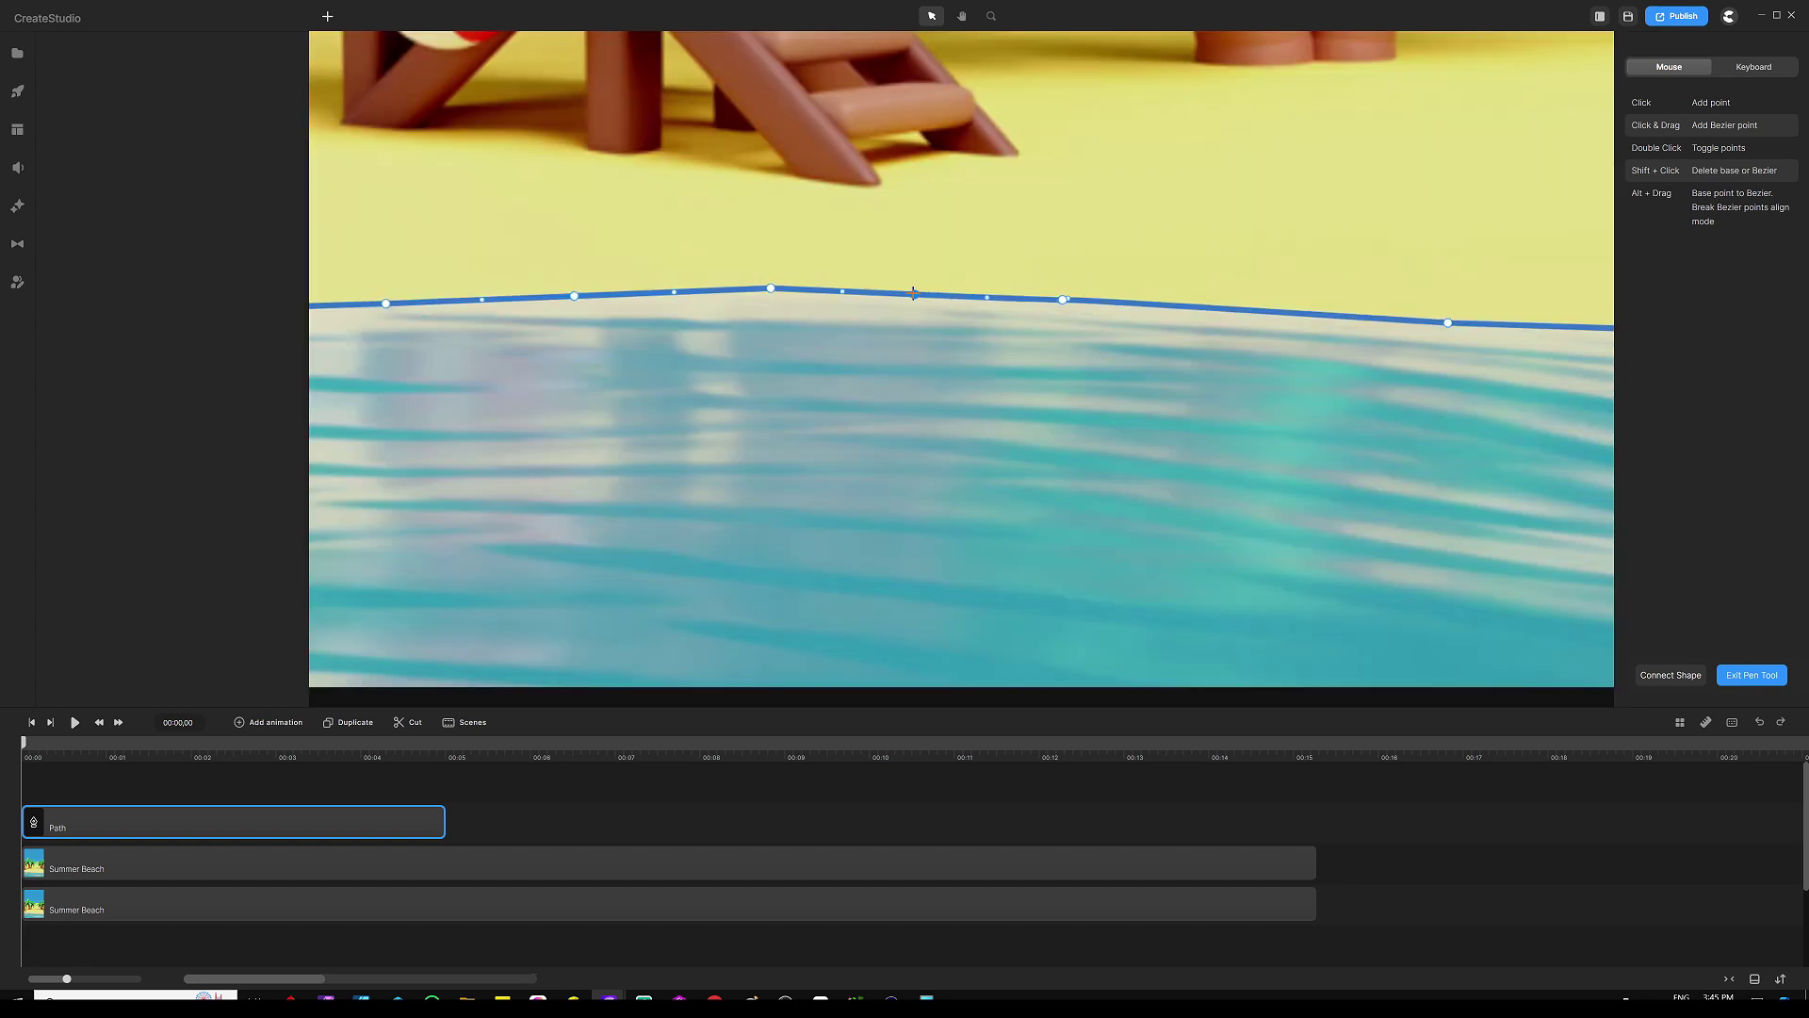
mouse_move(913, 292)
mouse_down()
mouse_move(916, 273)
mouse_move(923, 292)
mouse_up()
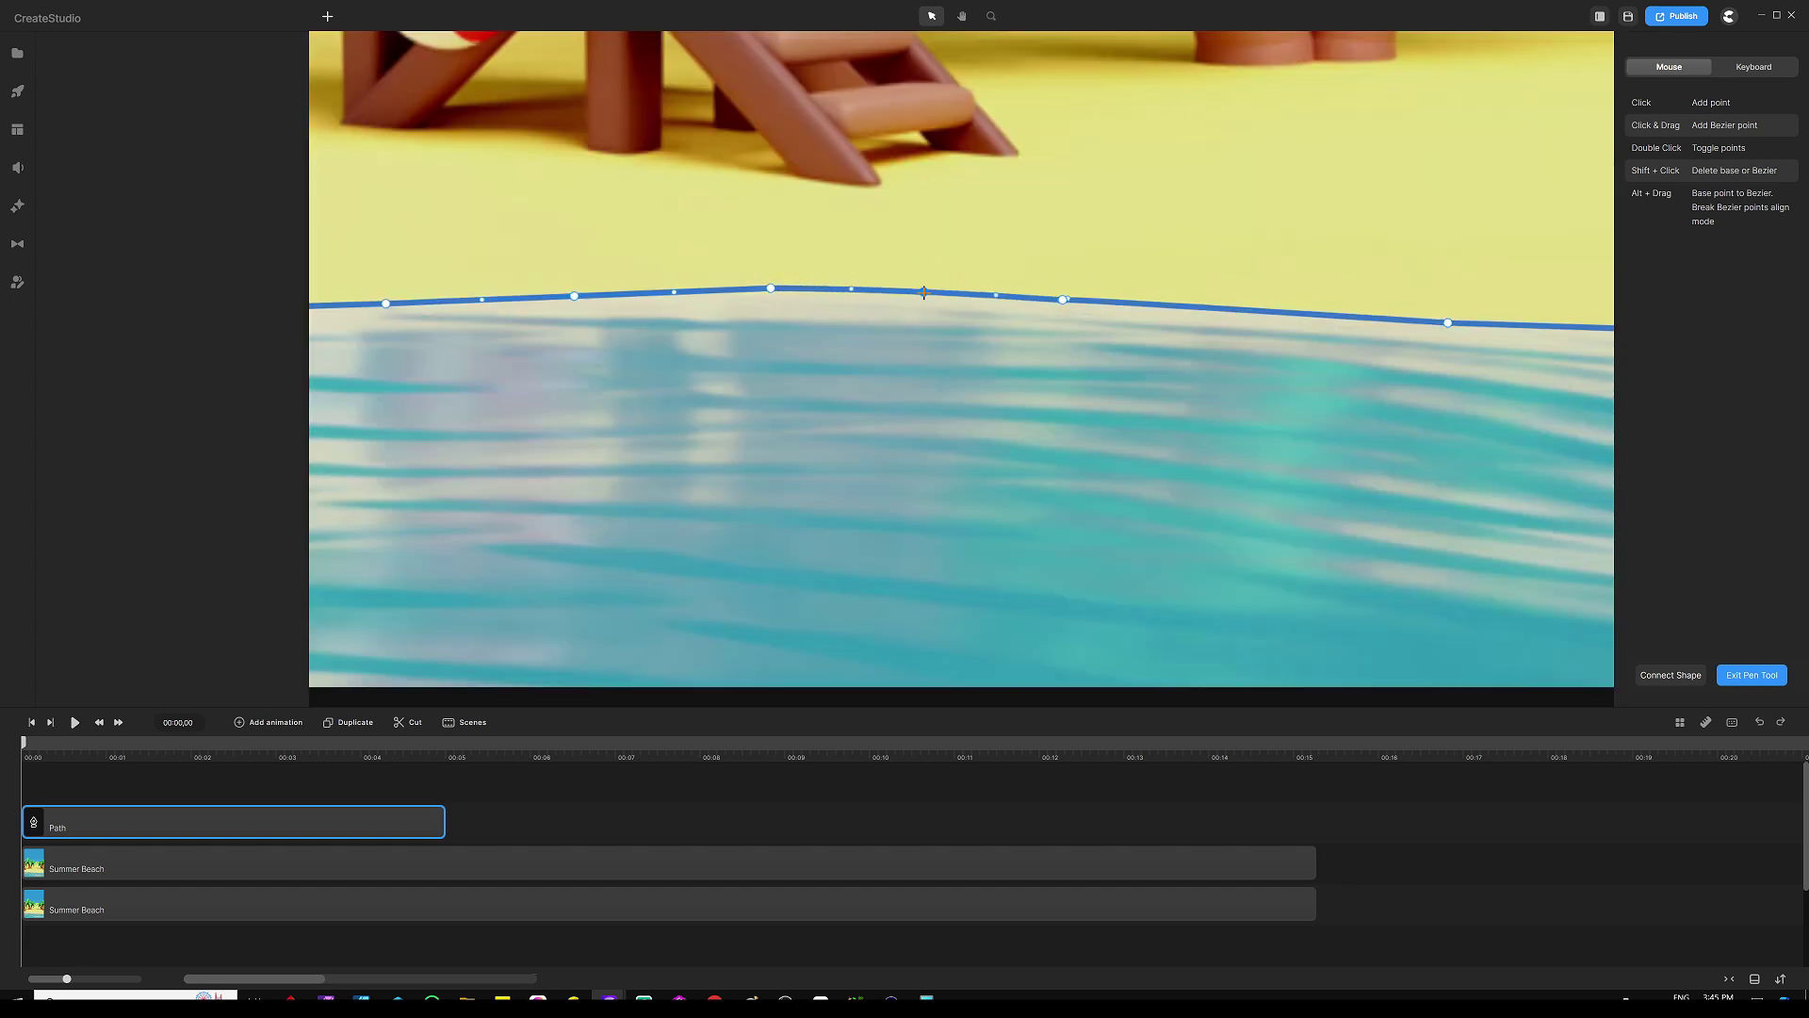
Step: Bend the path's middle segments between the tower stairs and the first beach chair to follow the shoreline
scroll(874, 294, down, 2)
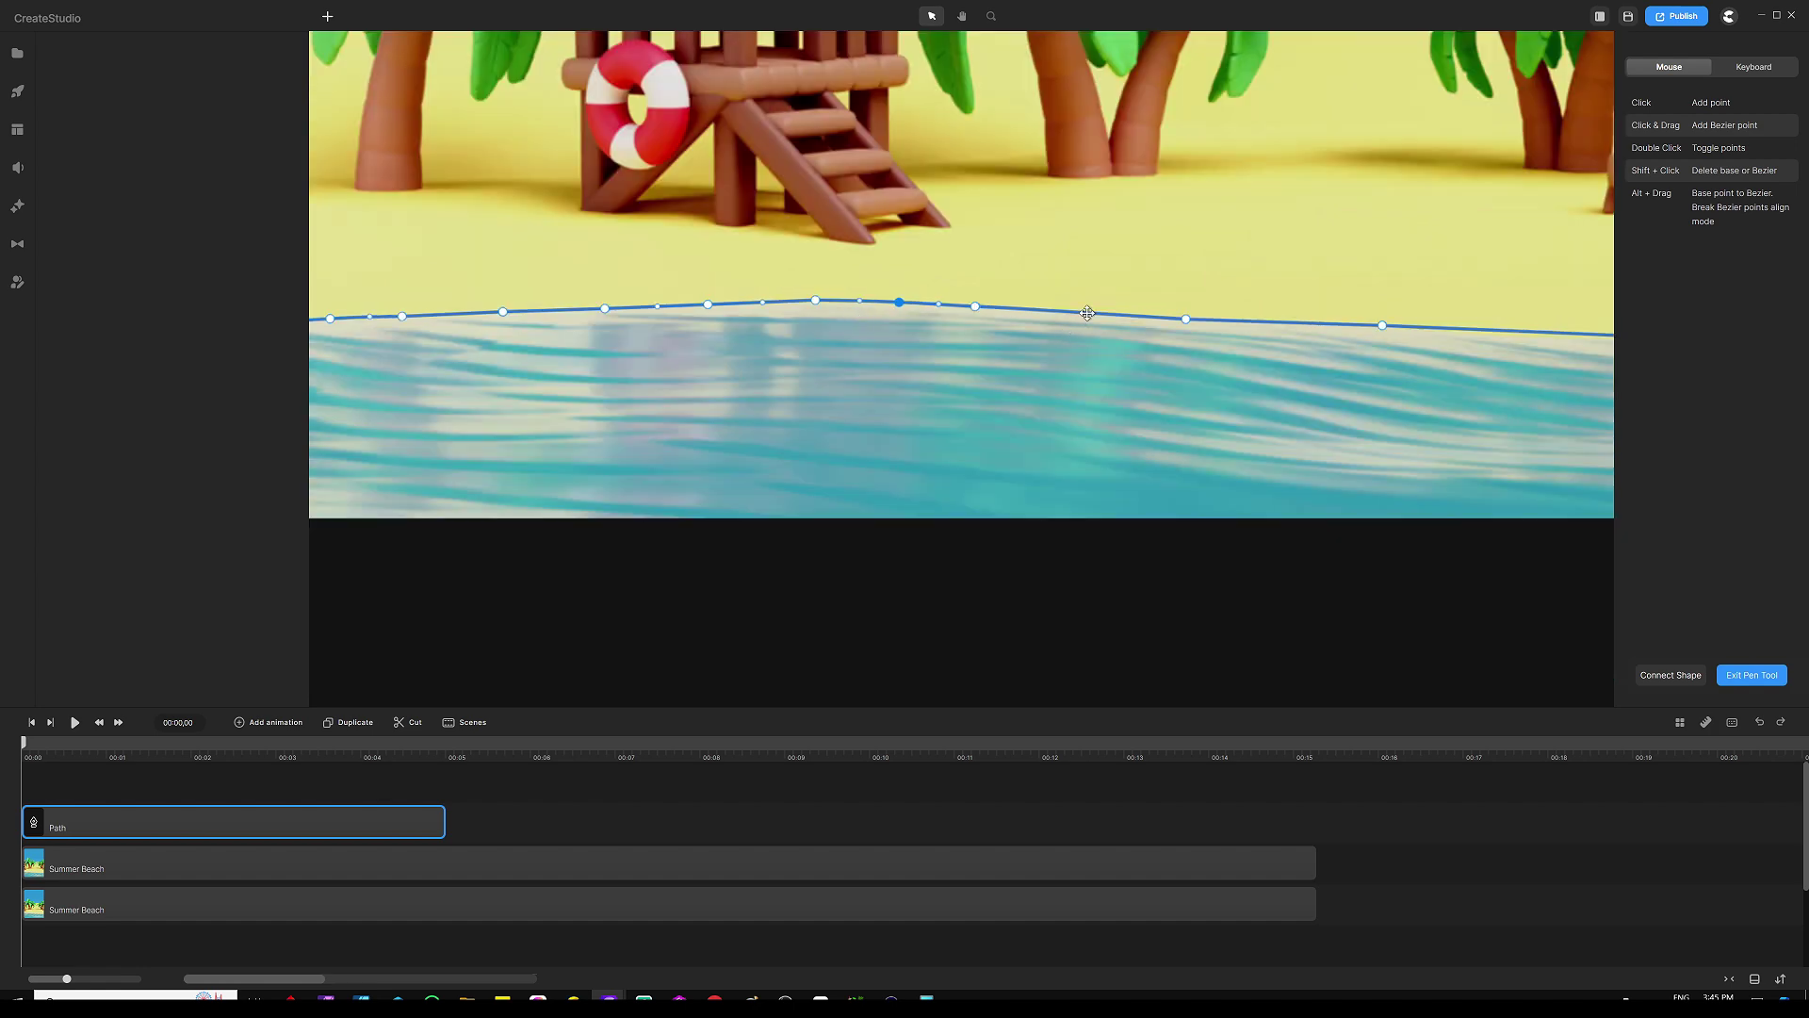
scroll(1072, 313, up, 2)
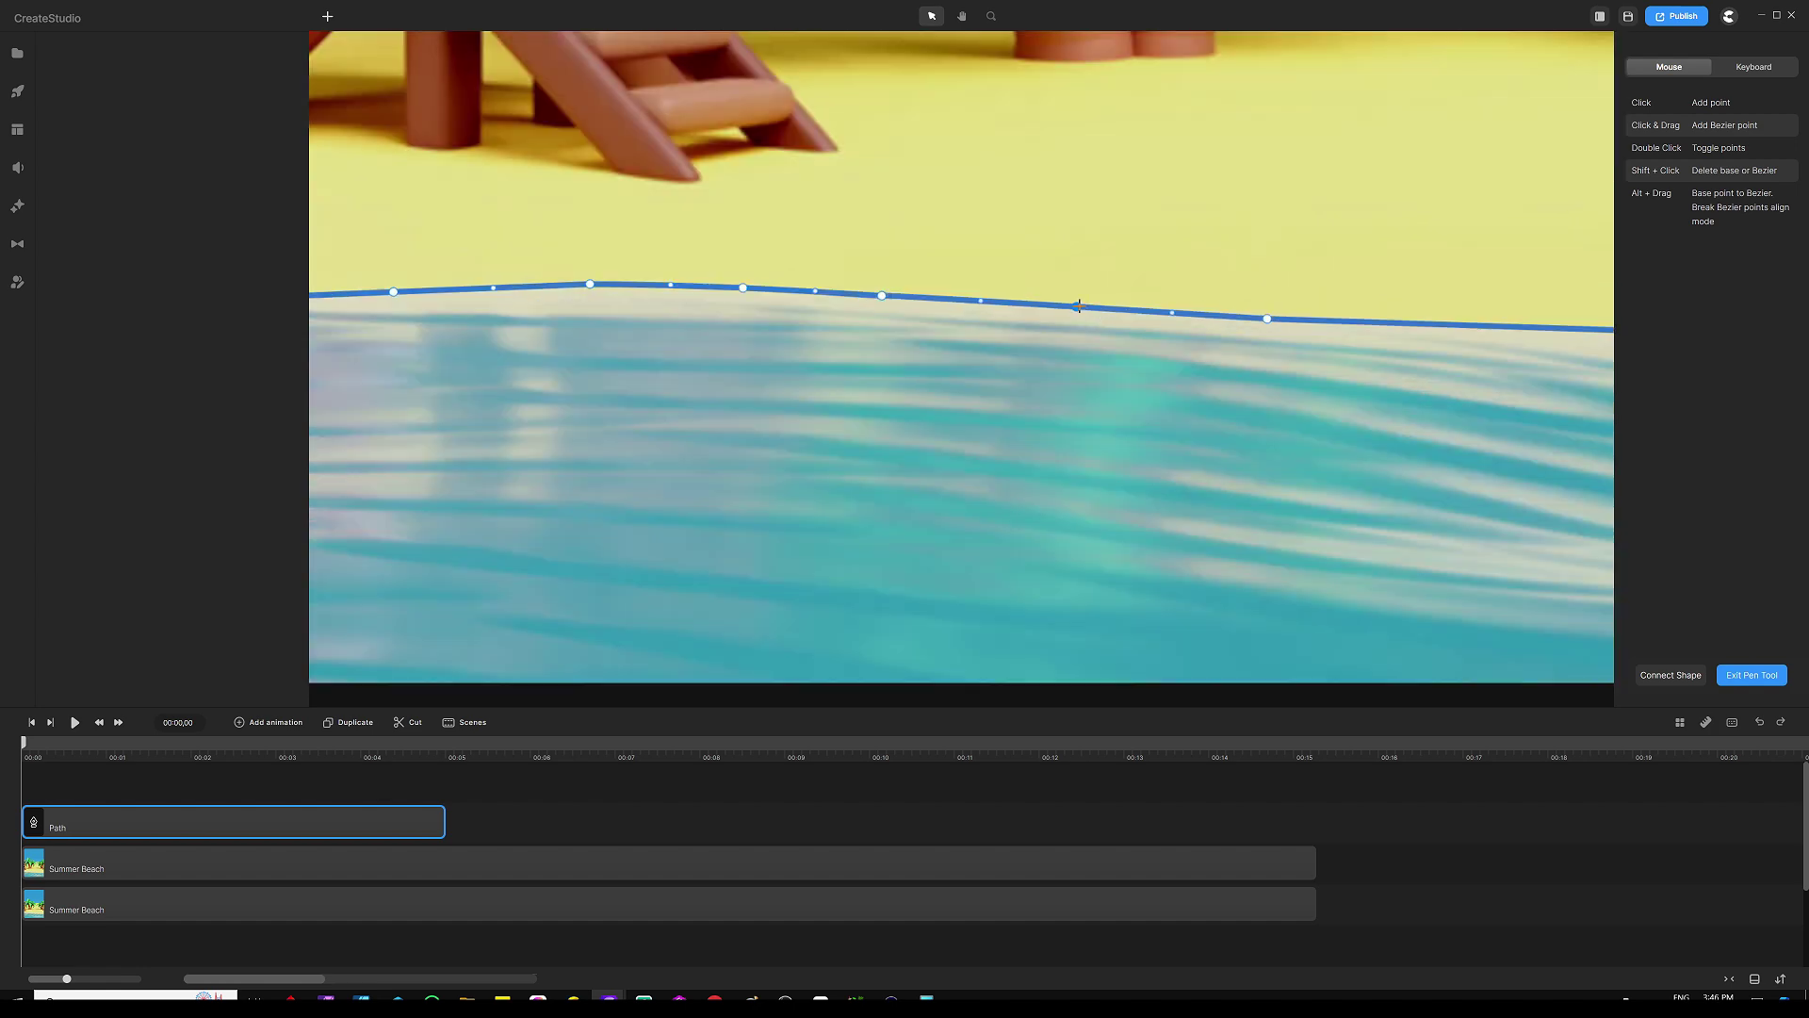
drag(1079, 306, 1087, 310)
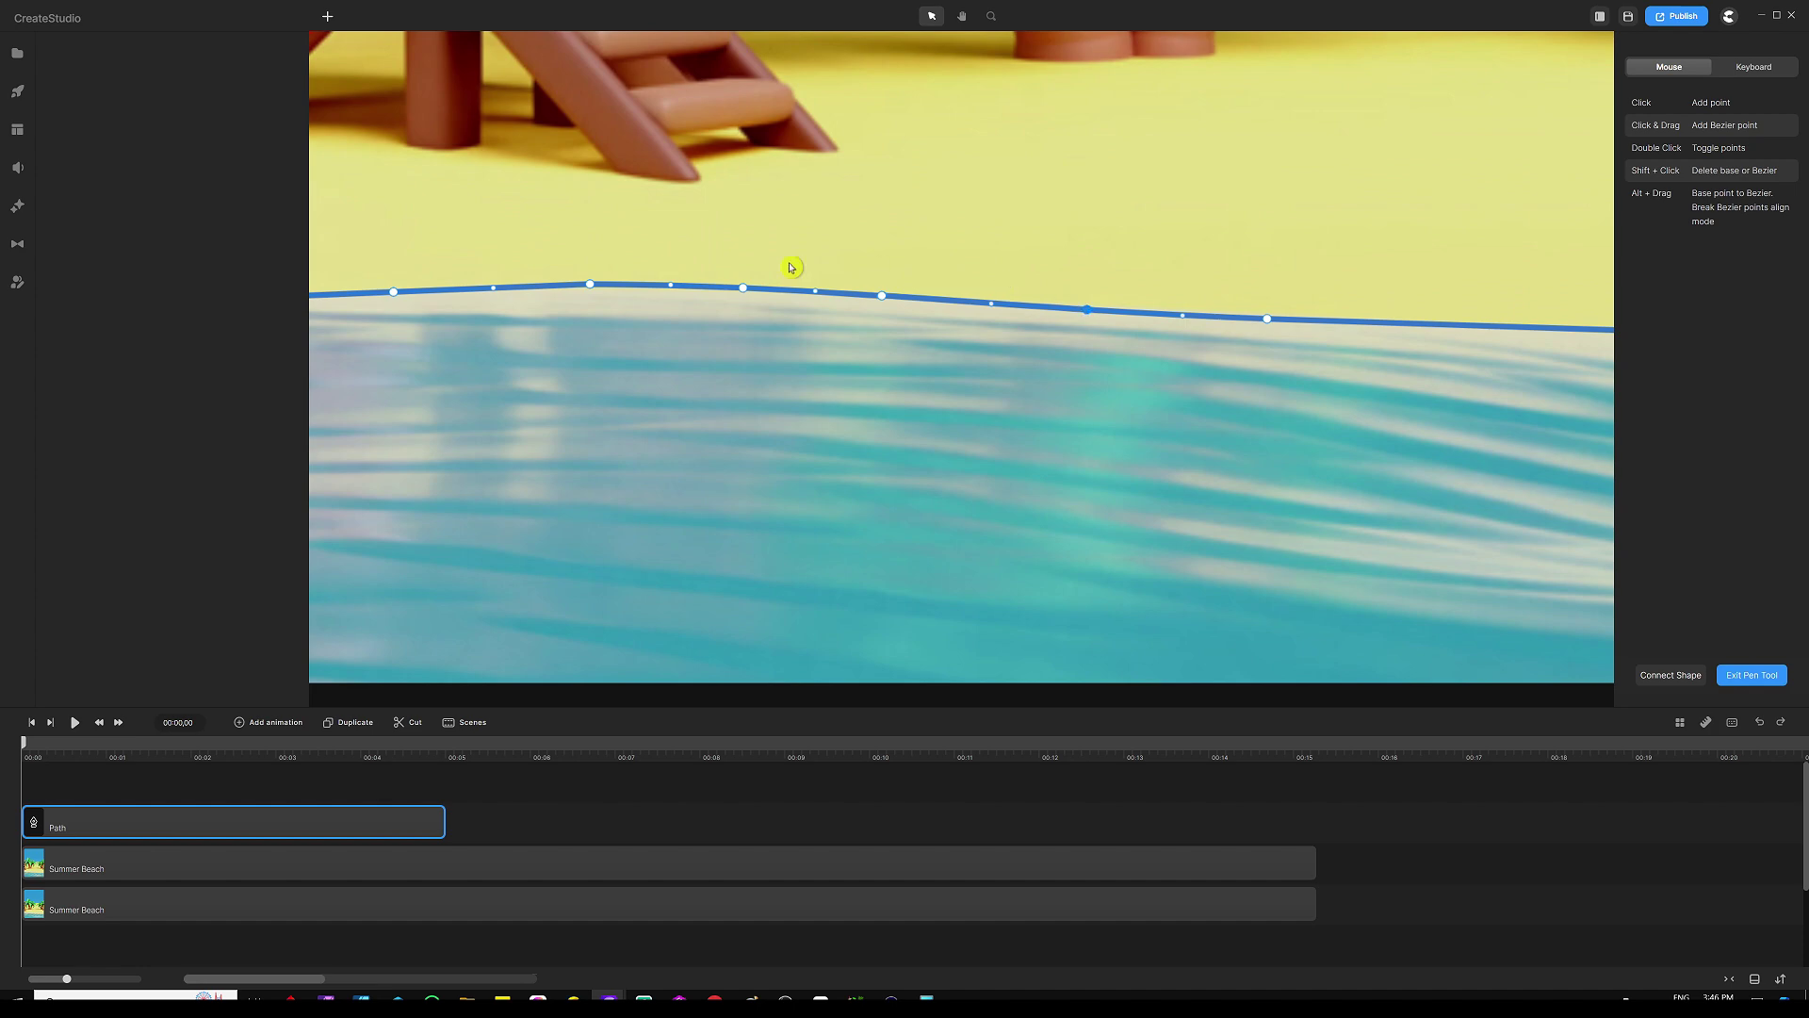
scroll(1219, 371, down, 2)
scroll(1195, 335, up, 3)
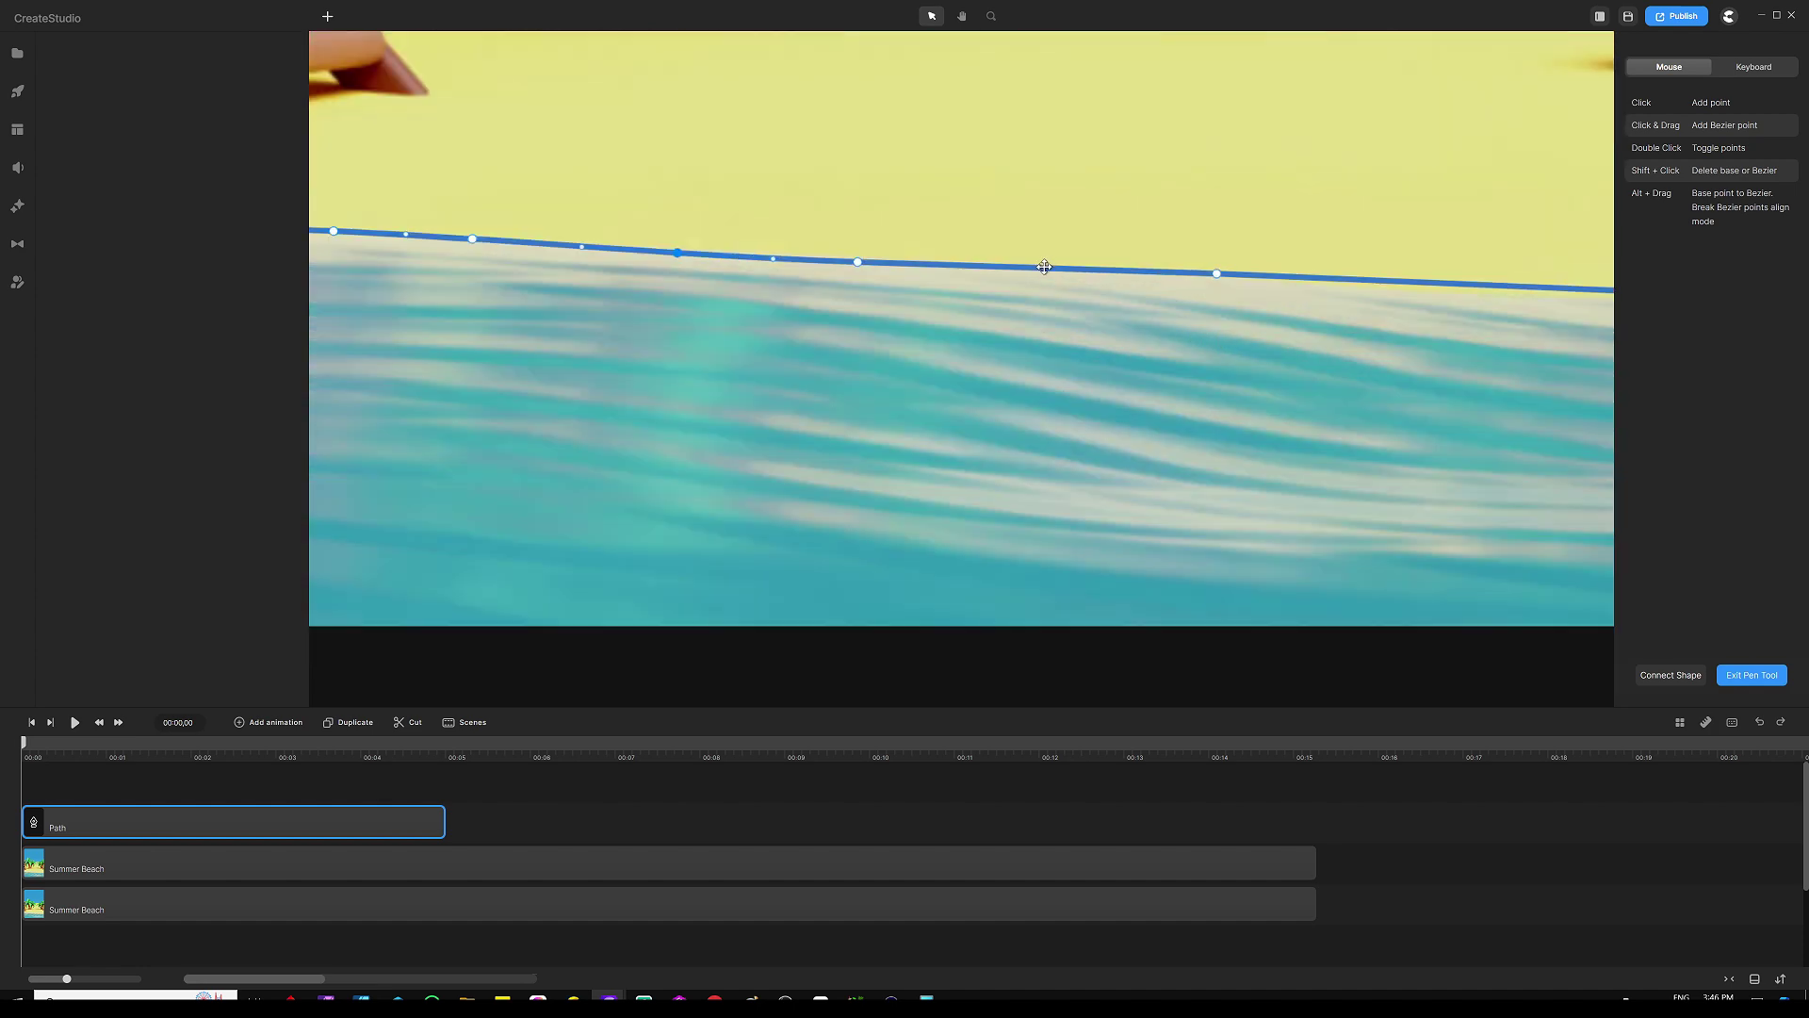
mouse_move(1044, 268)
mouse_down()
mouse_move(1050, 251)
mouse_move(1050, 268)
mouse_up()
scroll(839, 240, down, 2)
scroll(1151, 307, up, 2)
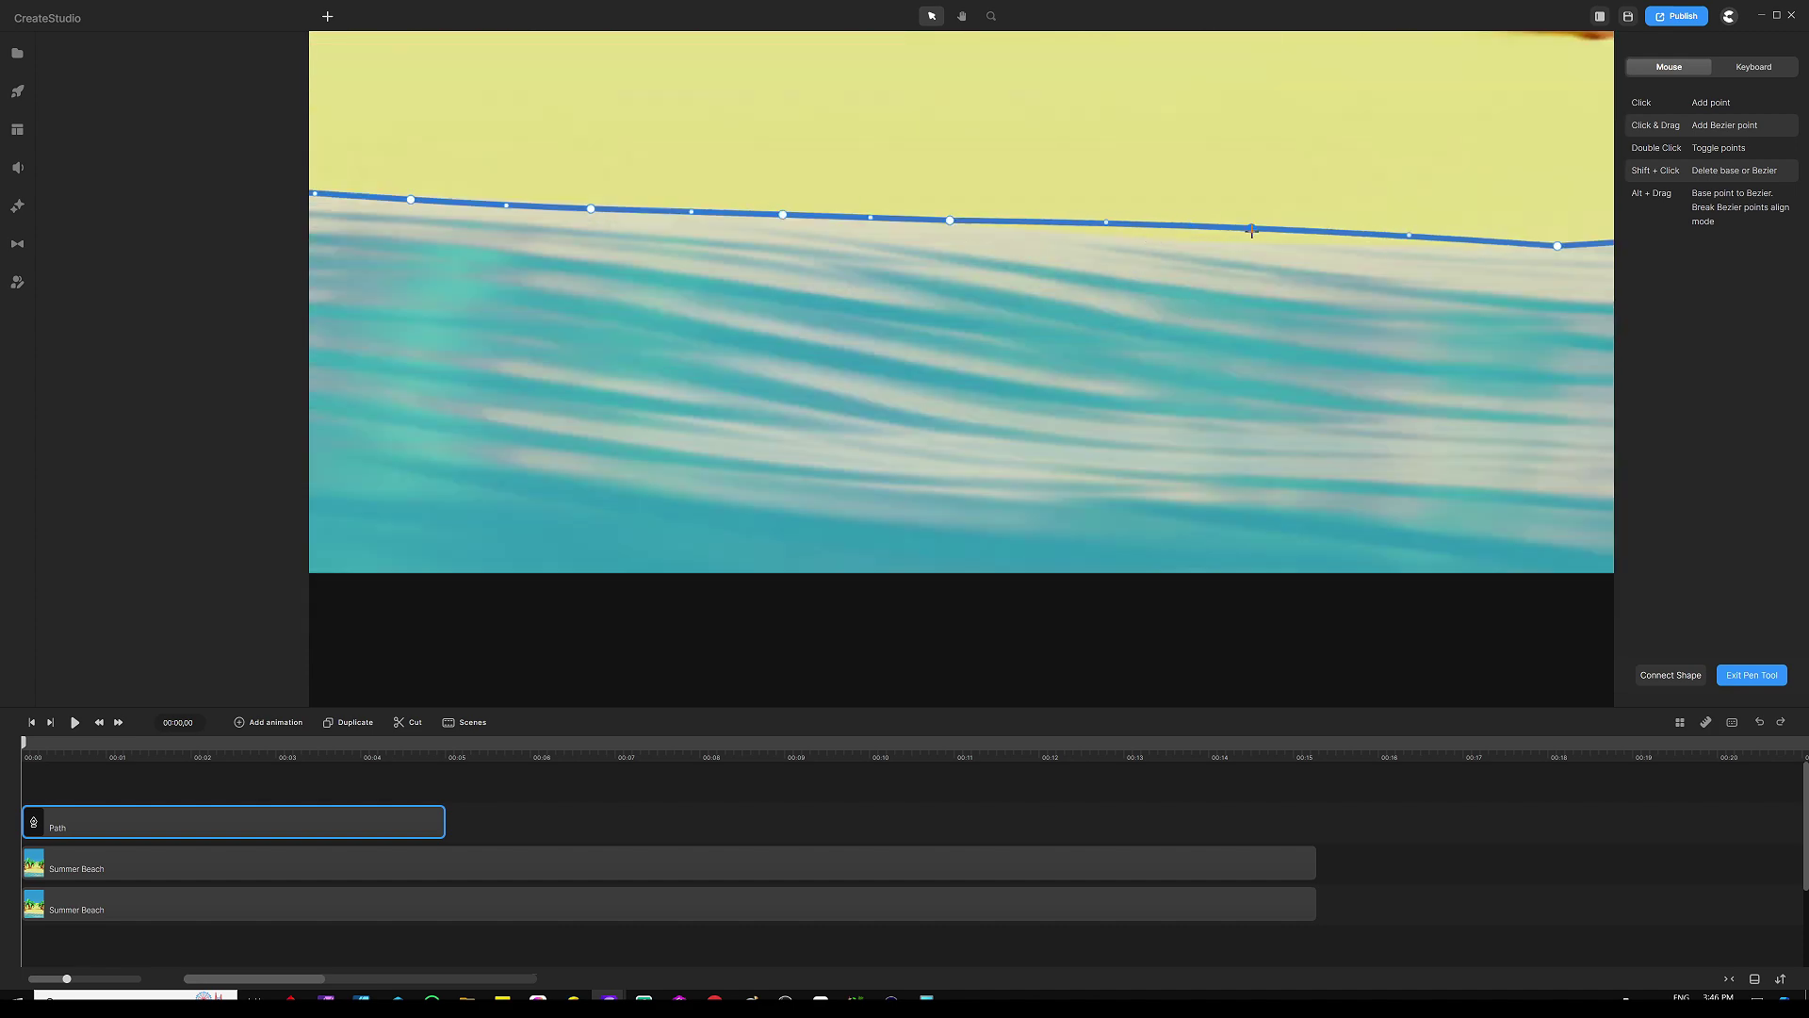
scroll(874, 277, down, 3)
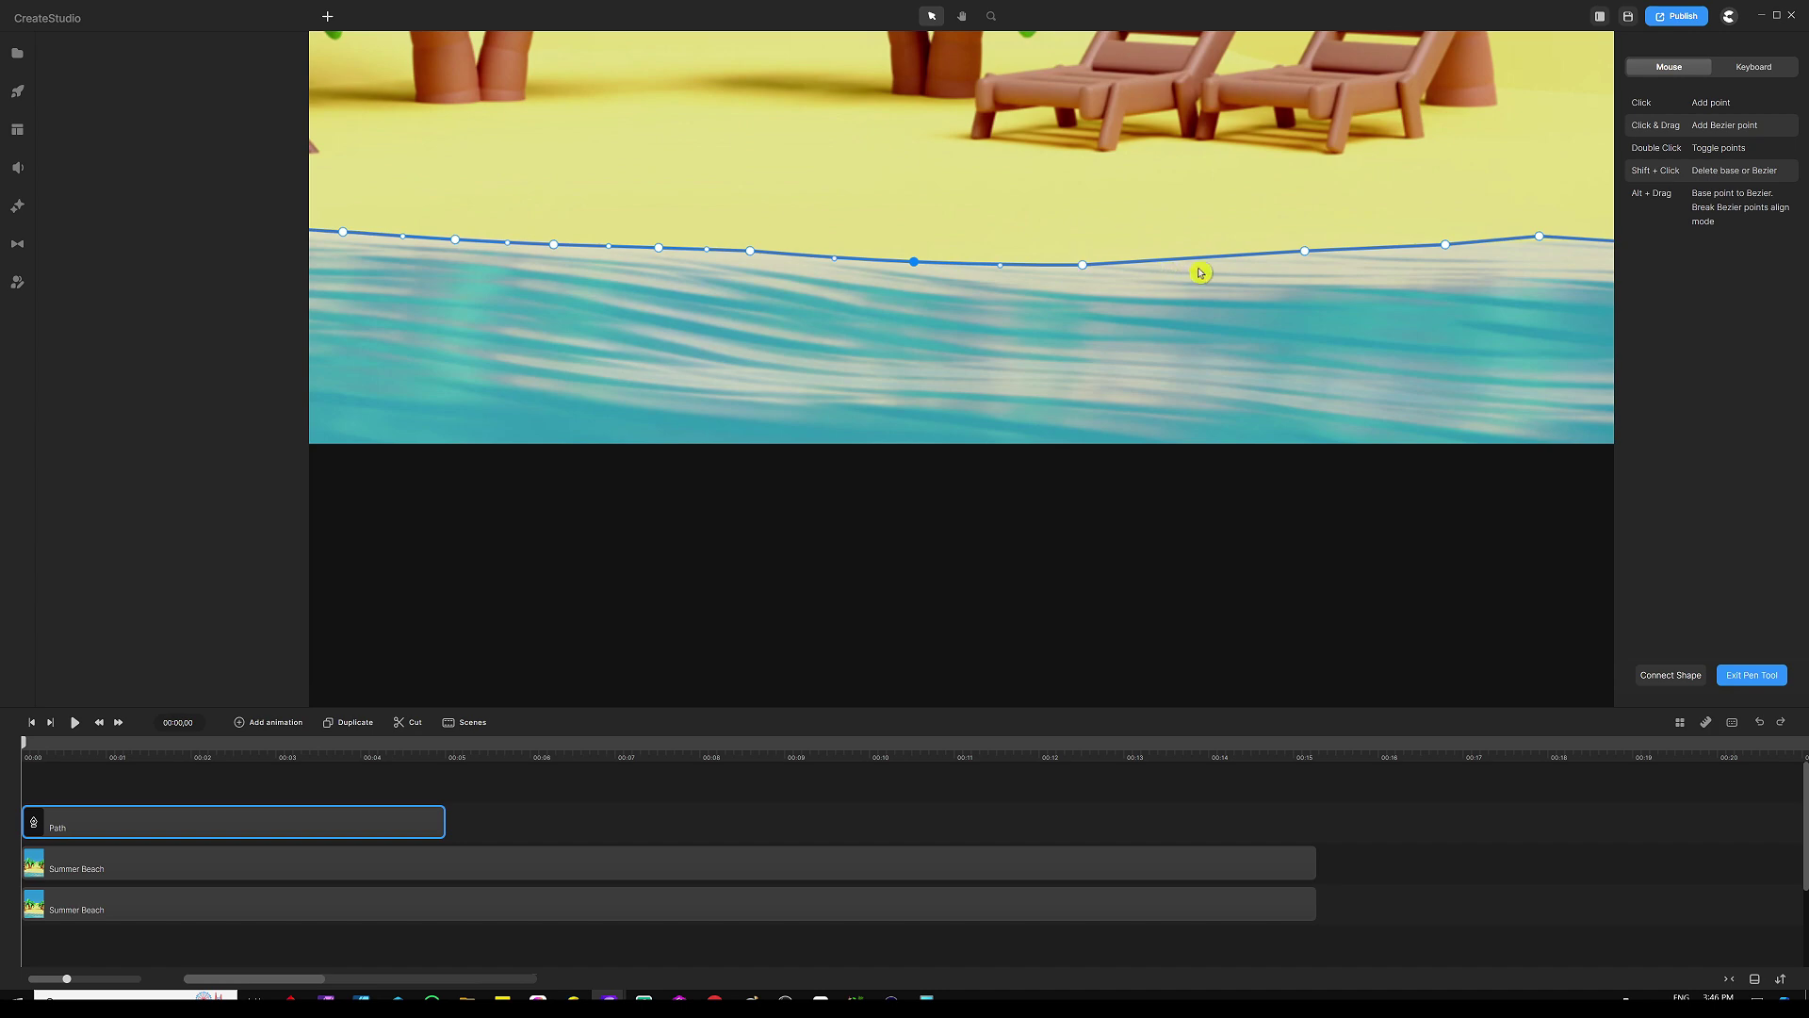
Step: Add slightly curved points to the path from beneath the beach chairs to the scene's right edge, following the shoreline
drag(1211, 256, 1209, 258)
scroll(1027, 250, down, 3)
scroll(1160, 261, up, 5)
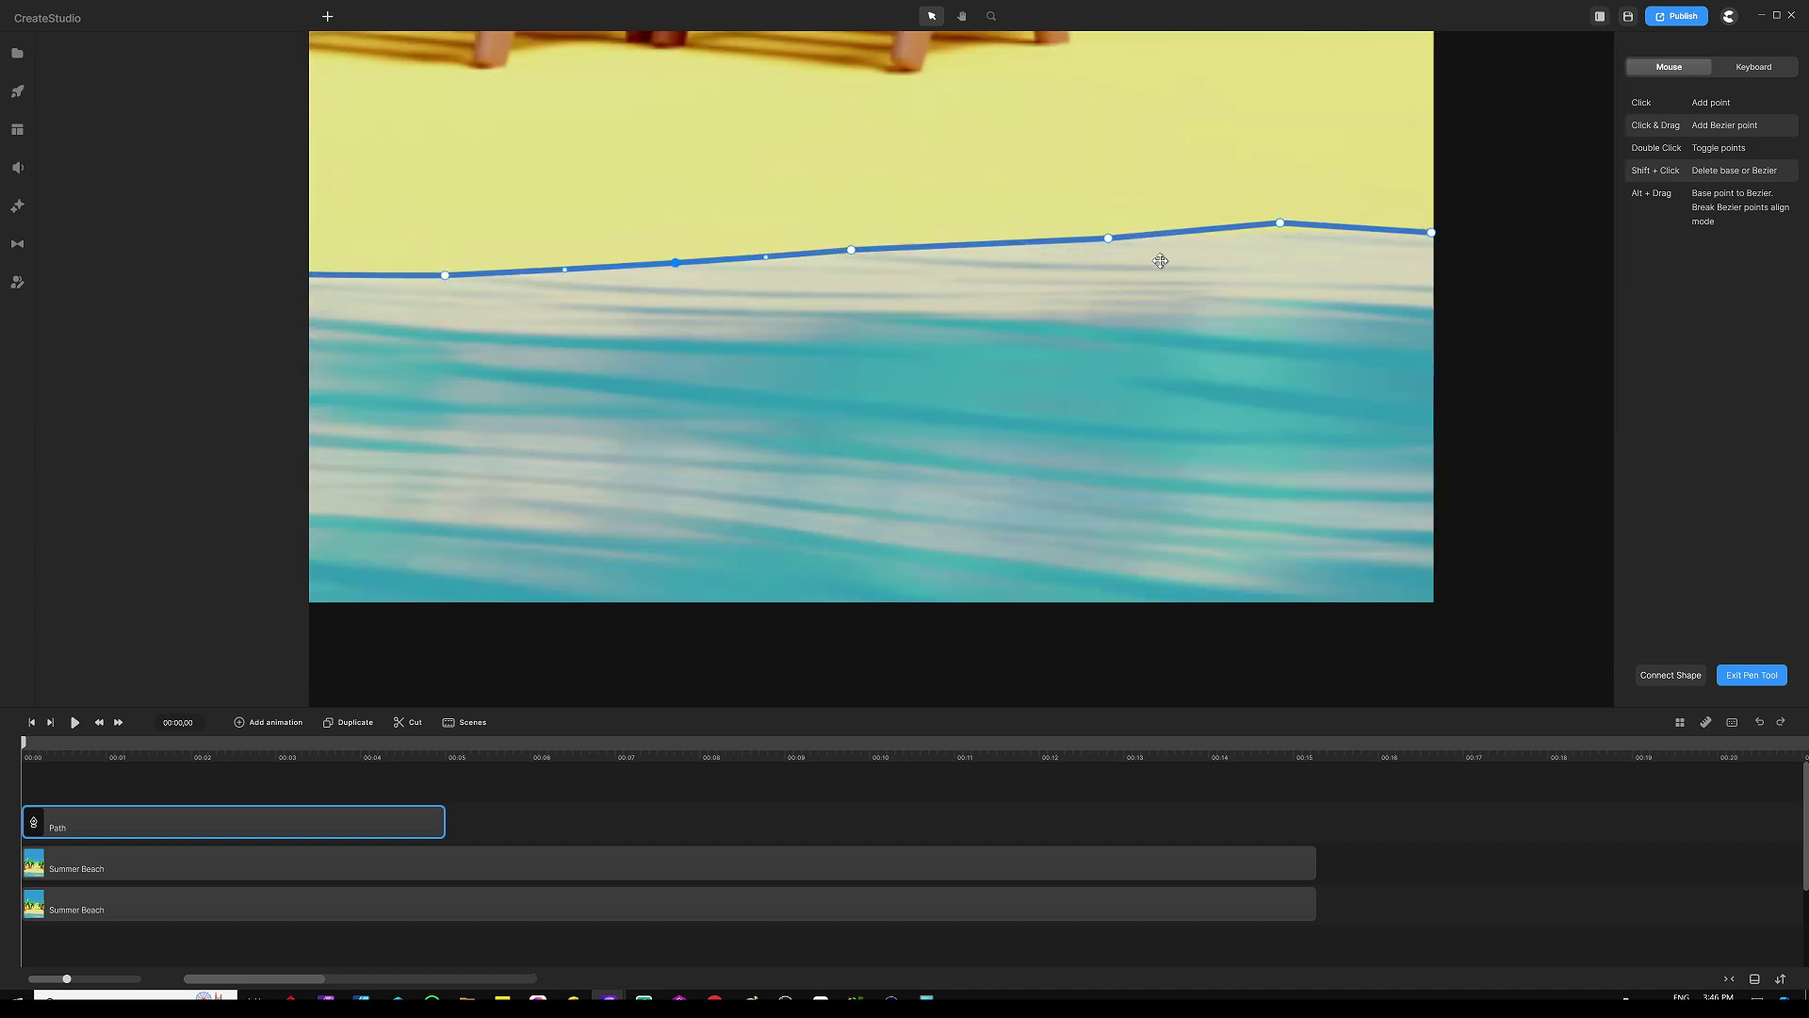
click(982, 243)
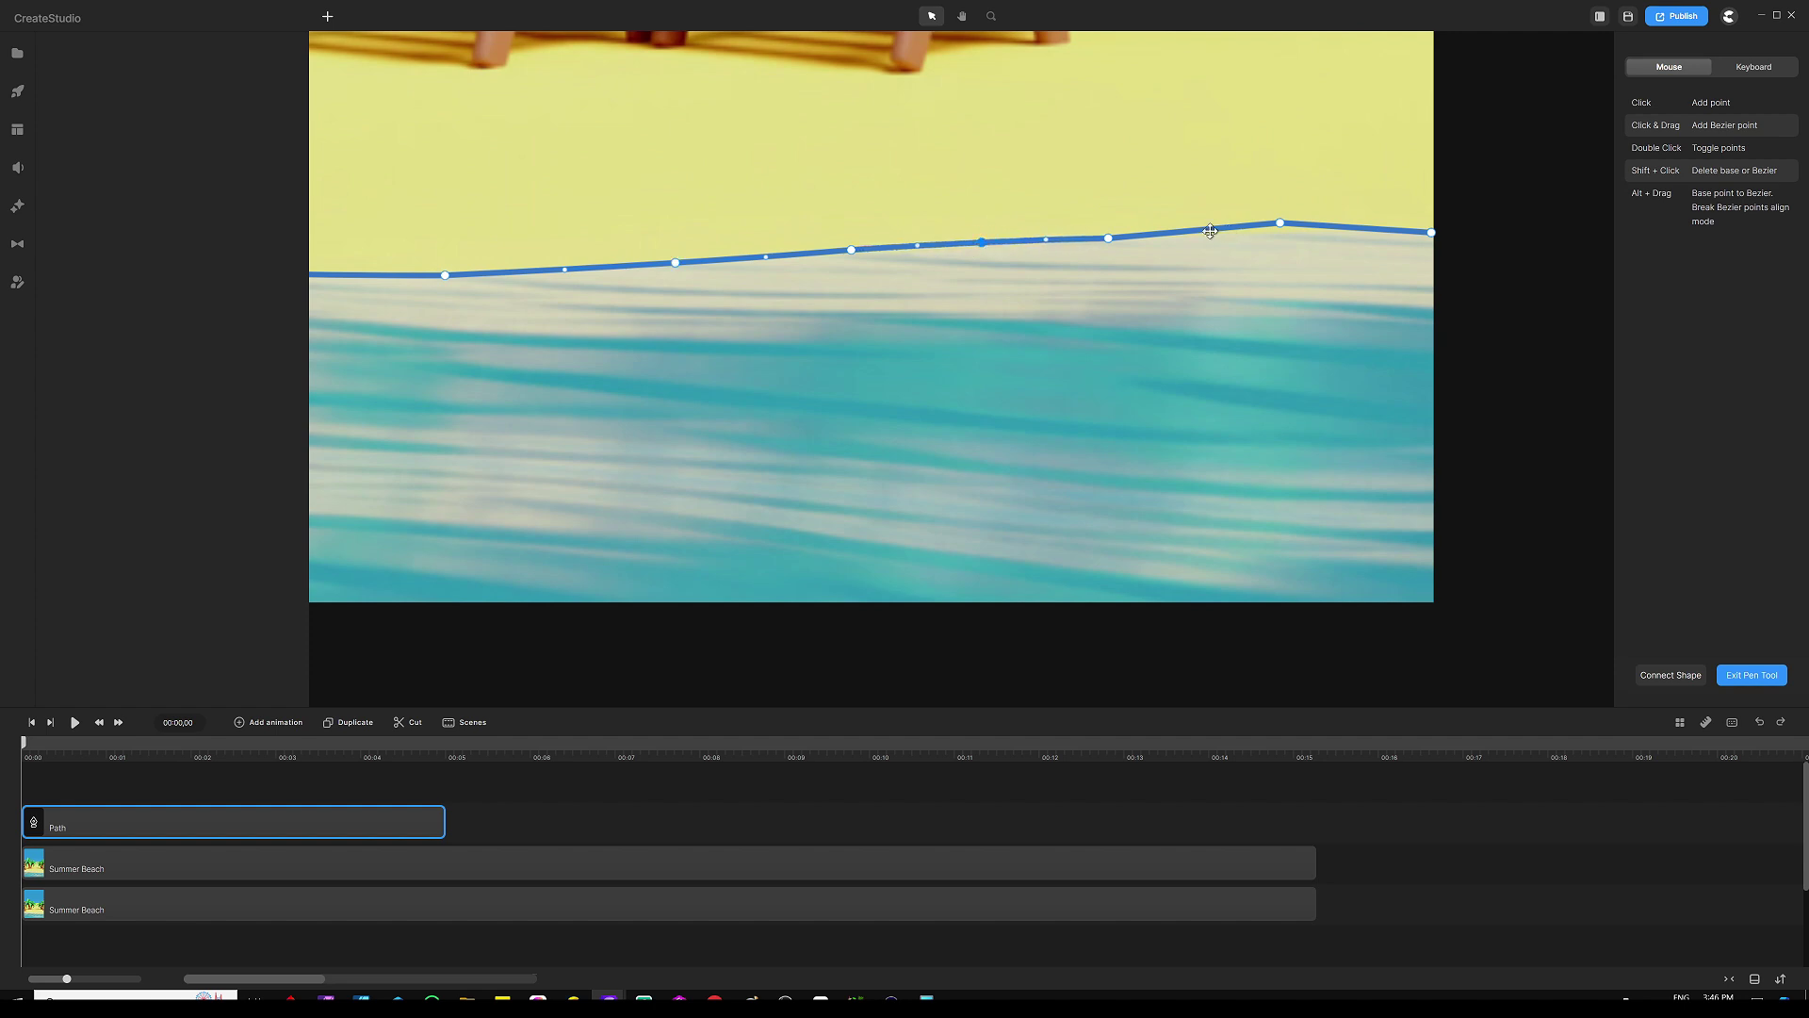
drag(1211, 228, 1208, 232)
drag(1362, 229, 1367, 230)
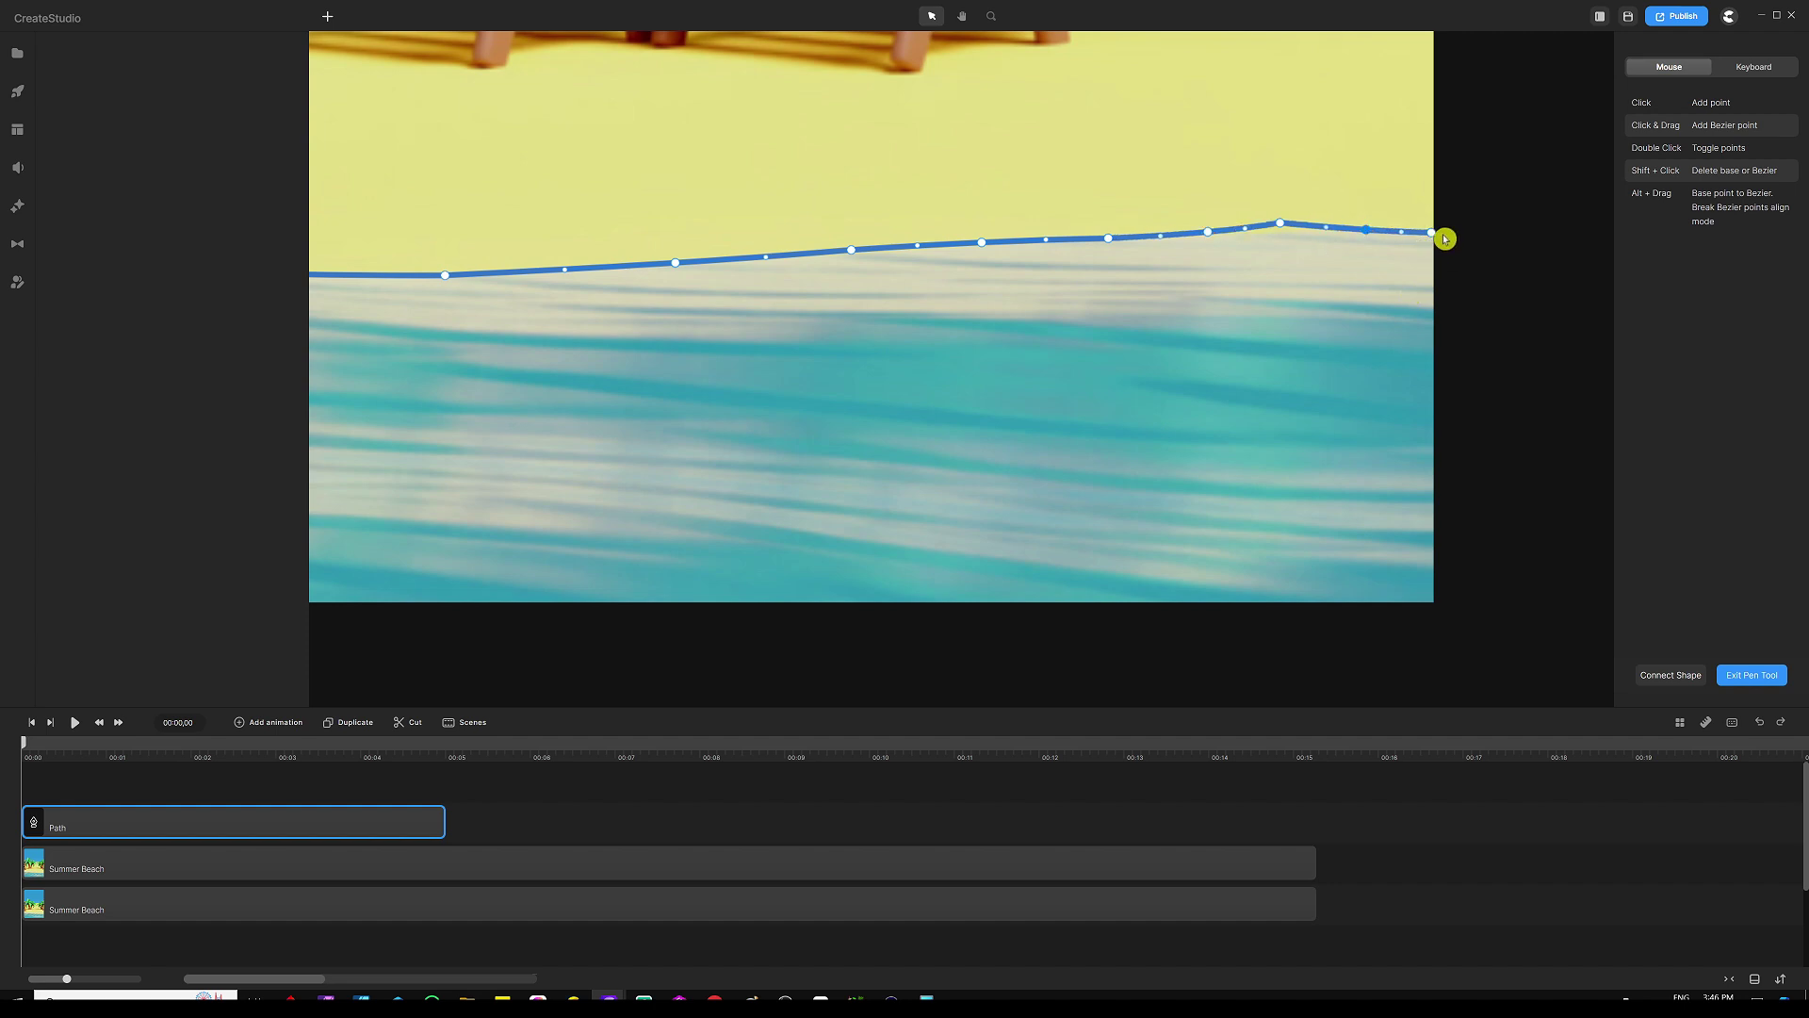
scroll(1433, 239, up, 2)
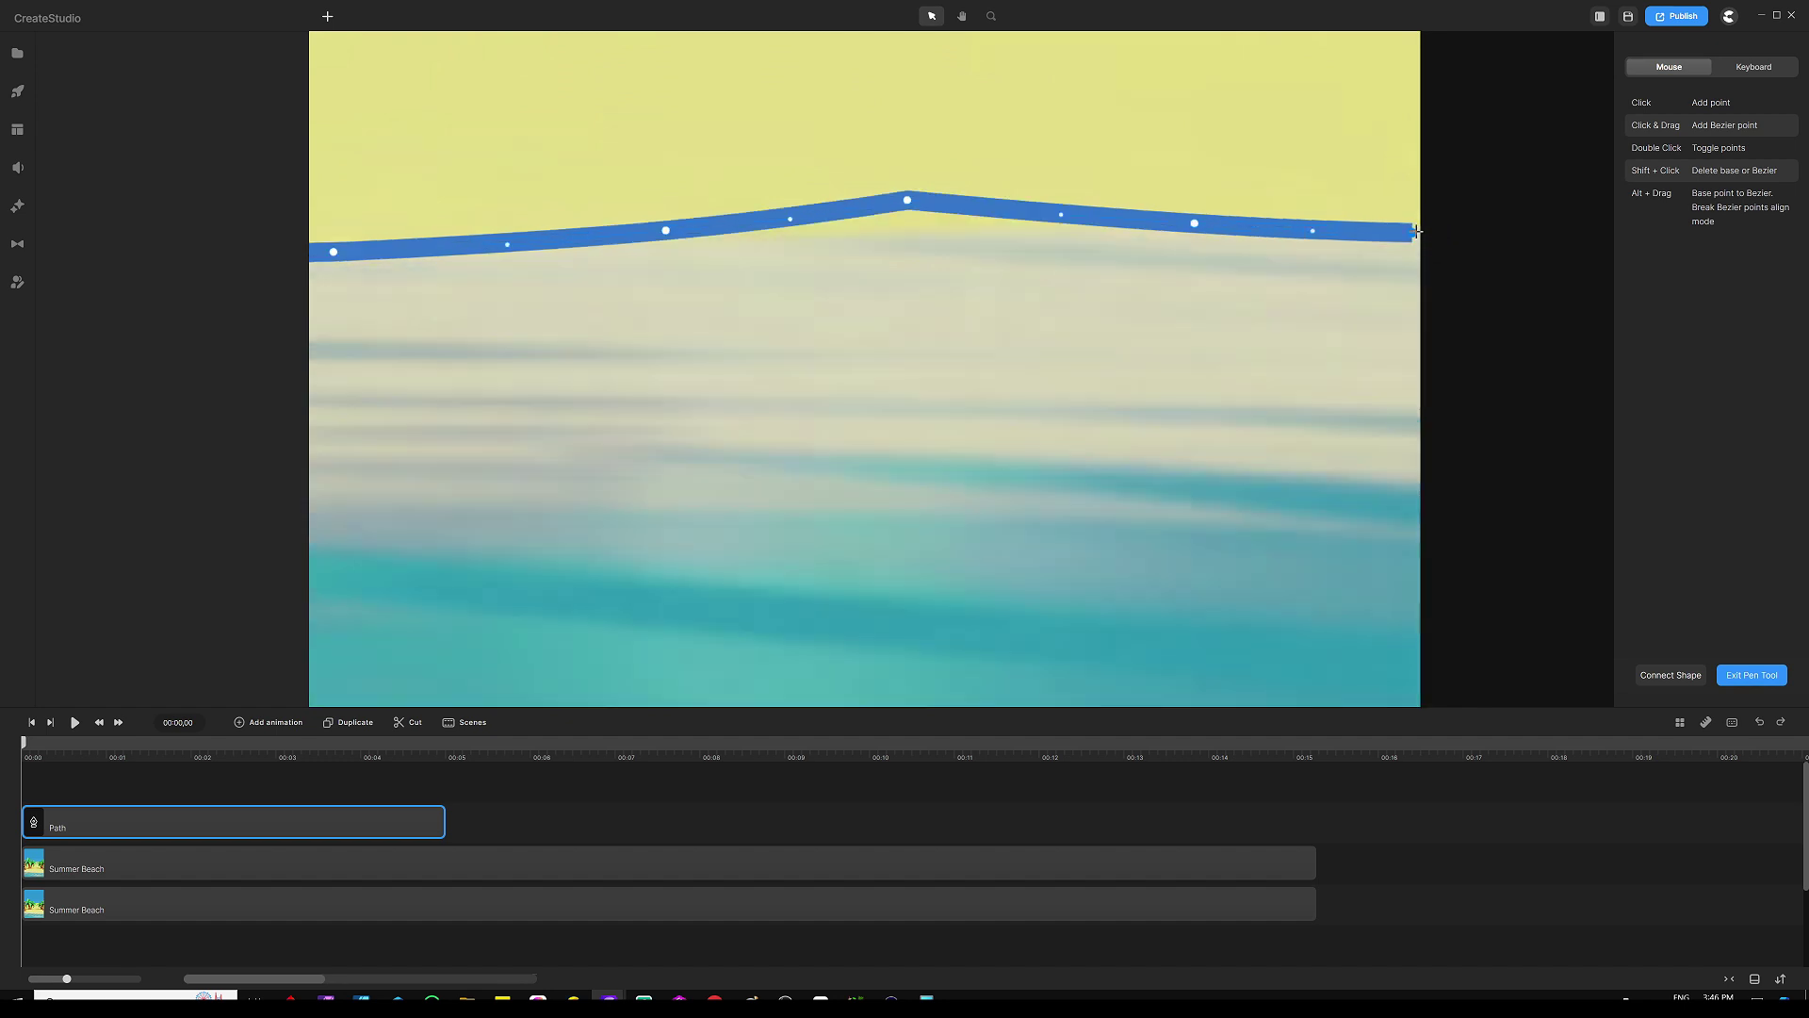
scroll(1409, 212, down, 3)
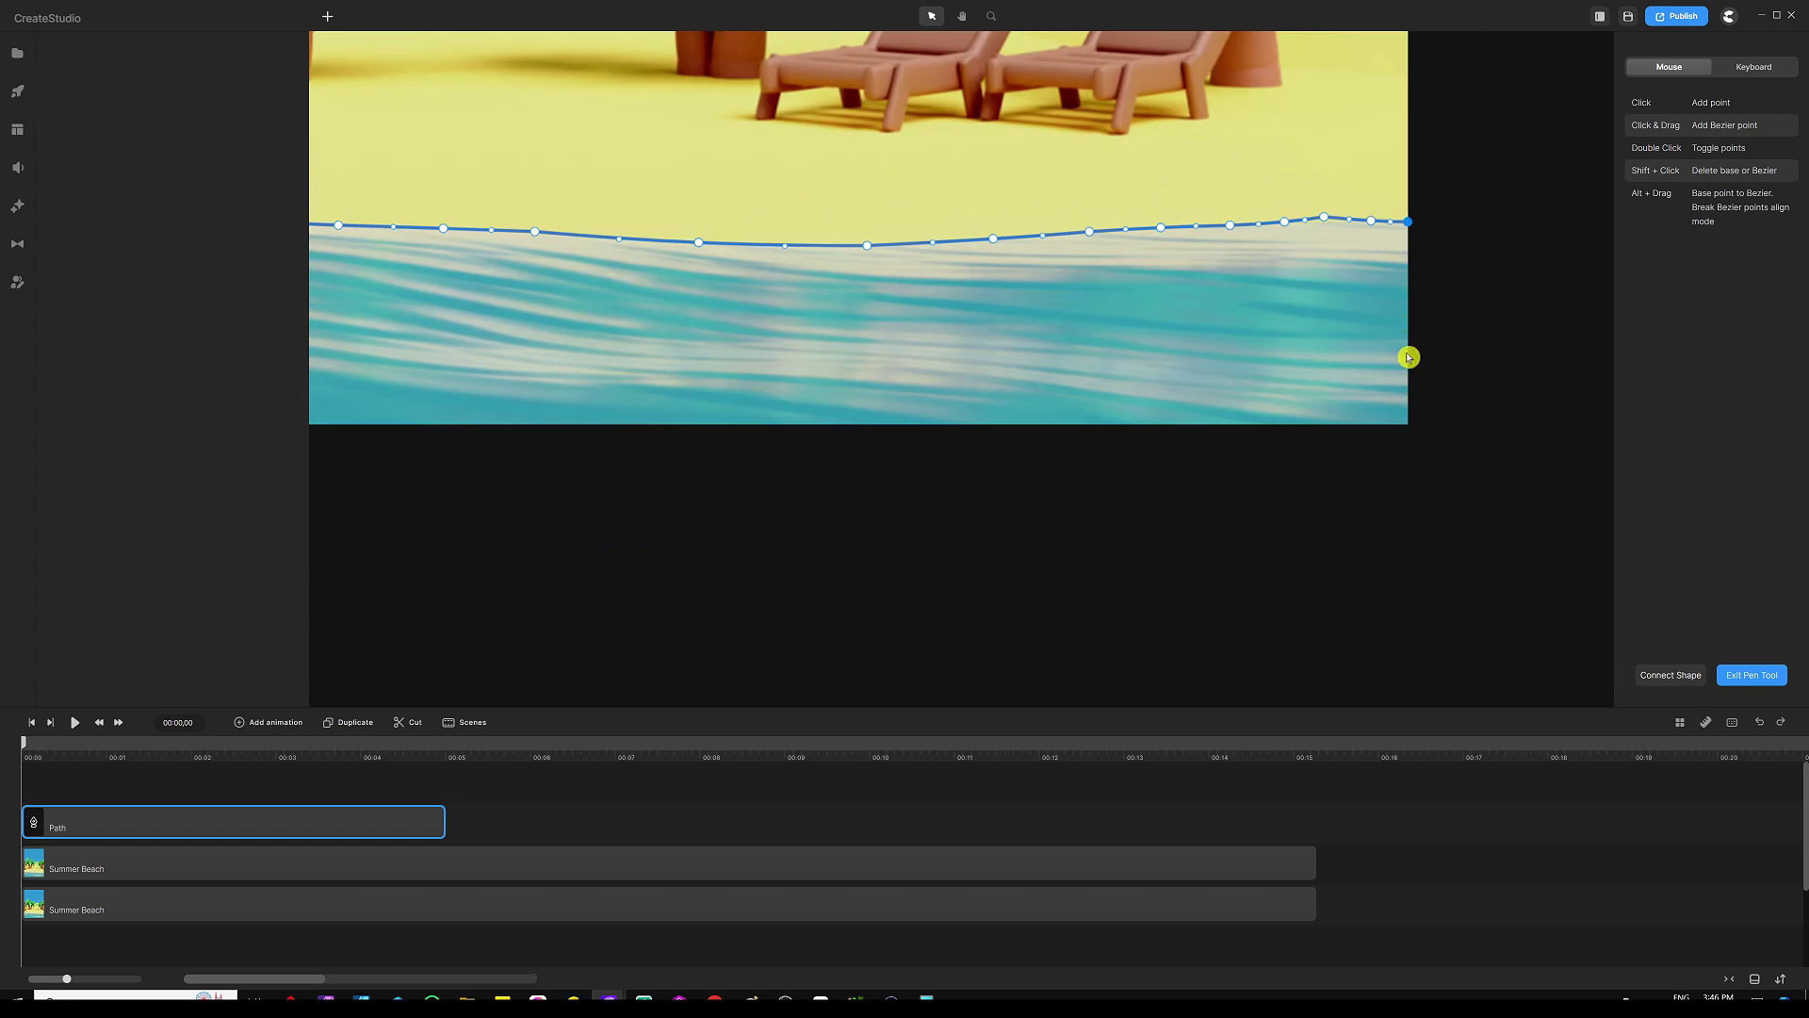
Step: Extend the path down to the scene's bottom-right corner and across to its bottom-left corner
scroll(1397, 420, up, 2)
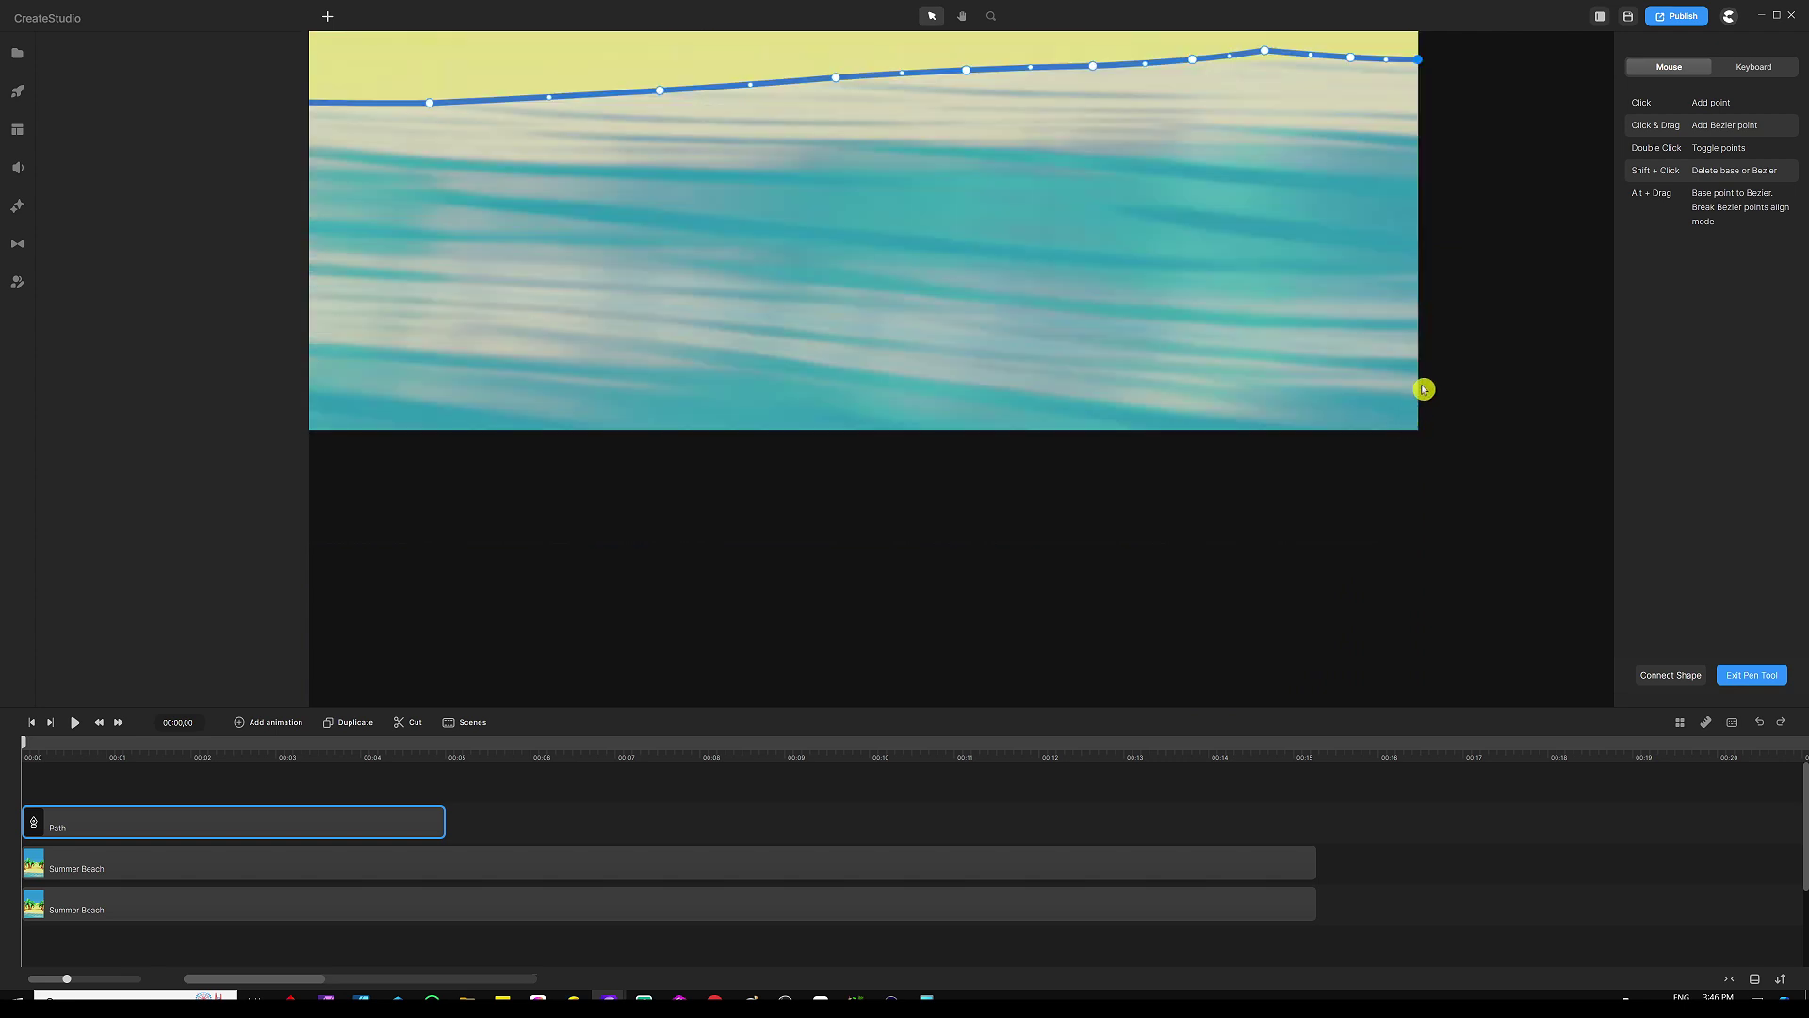
click(1421, 433)
scroll(1450, 448, down, 2)
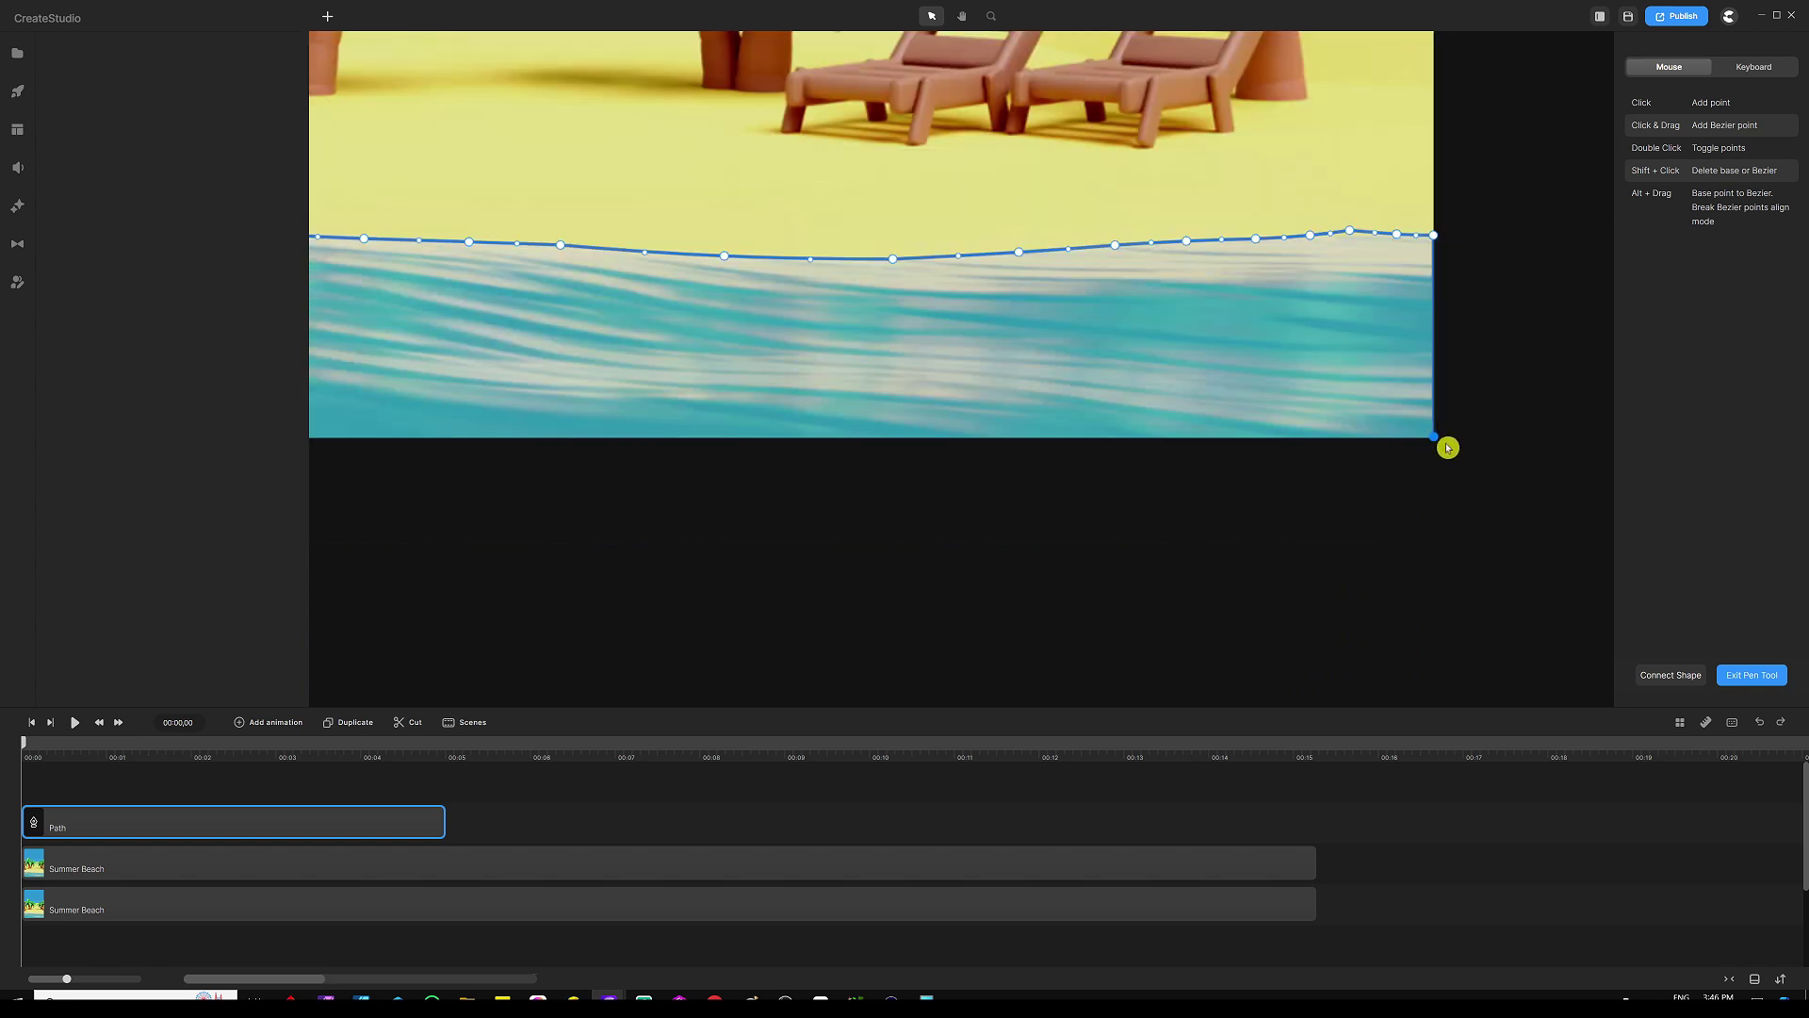
scroll(1099, 430, down, 2)
scroll(617, 432, up, 4)
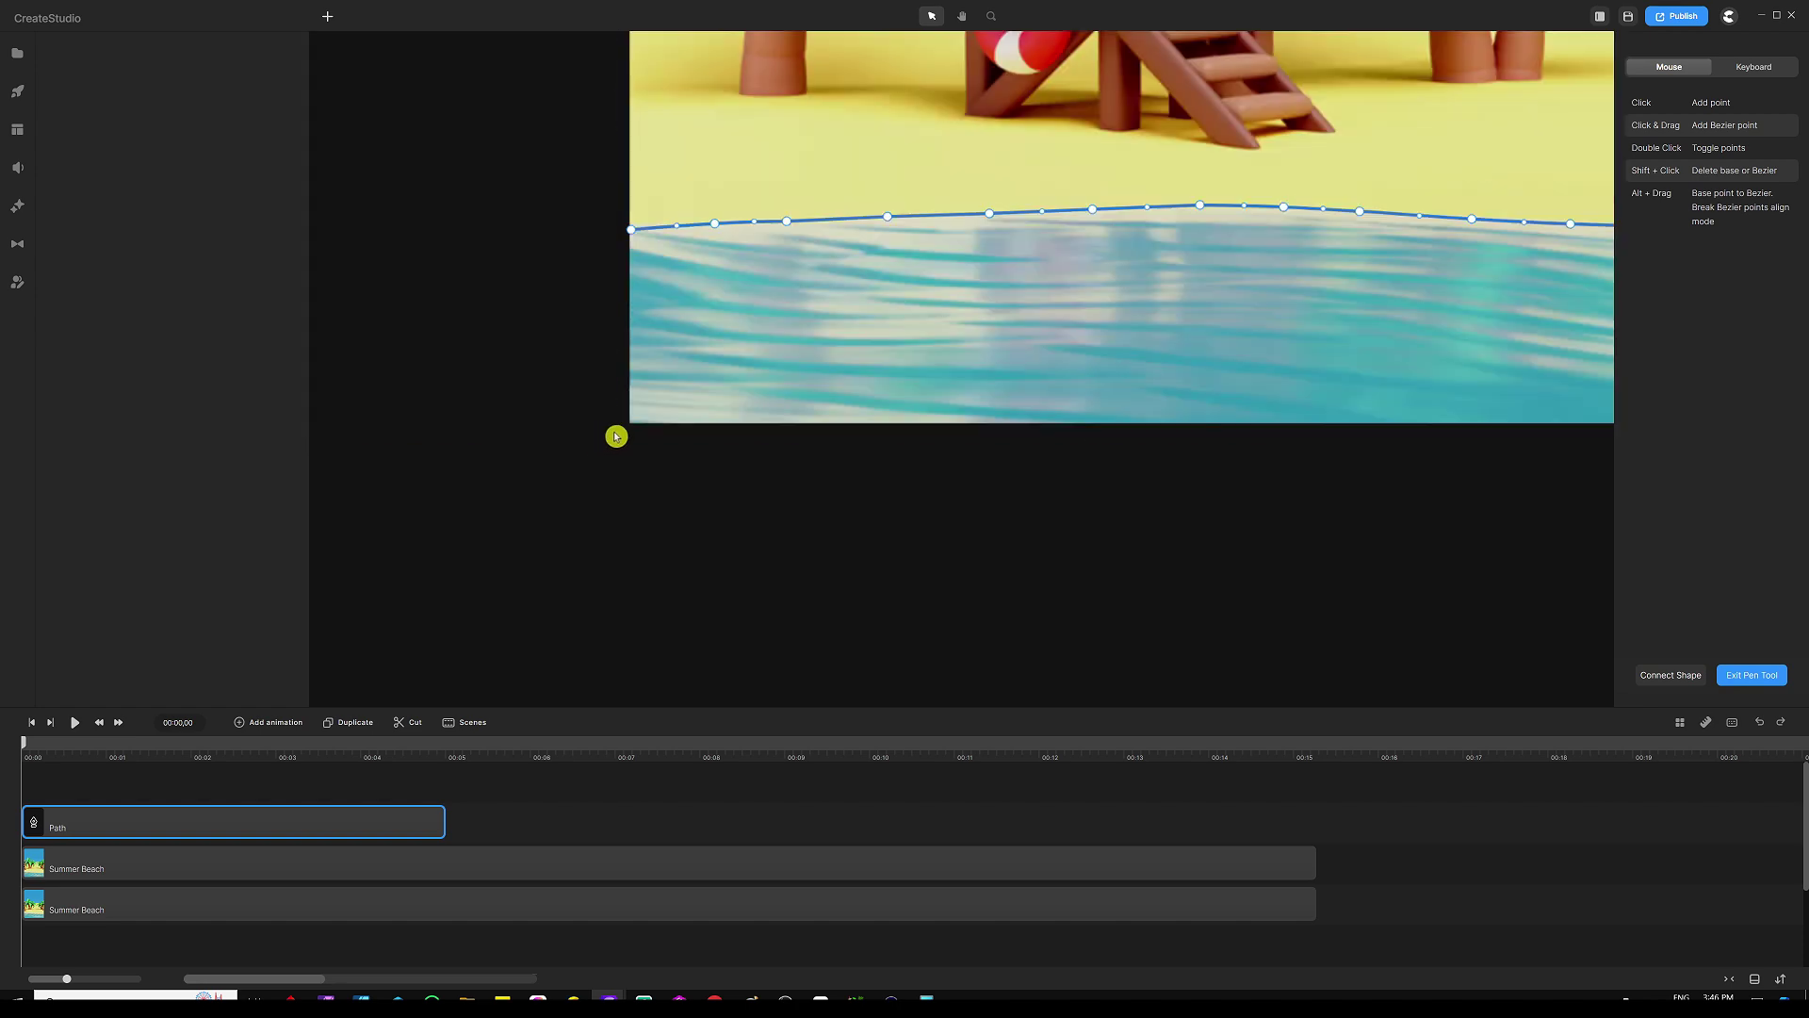
click(643, 414)
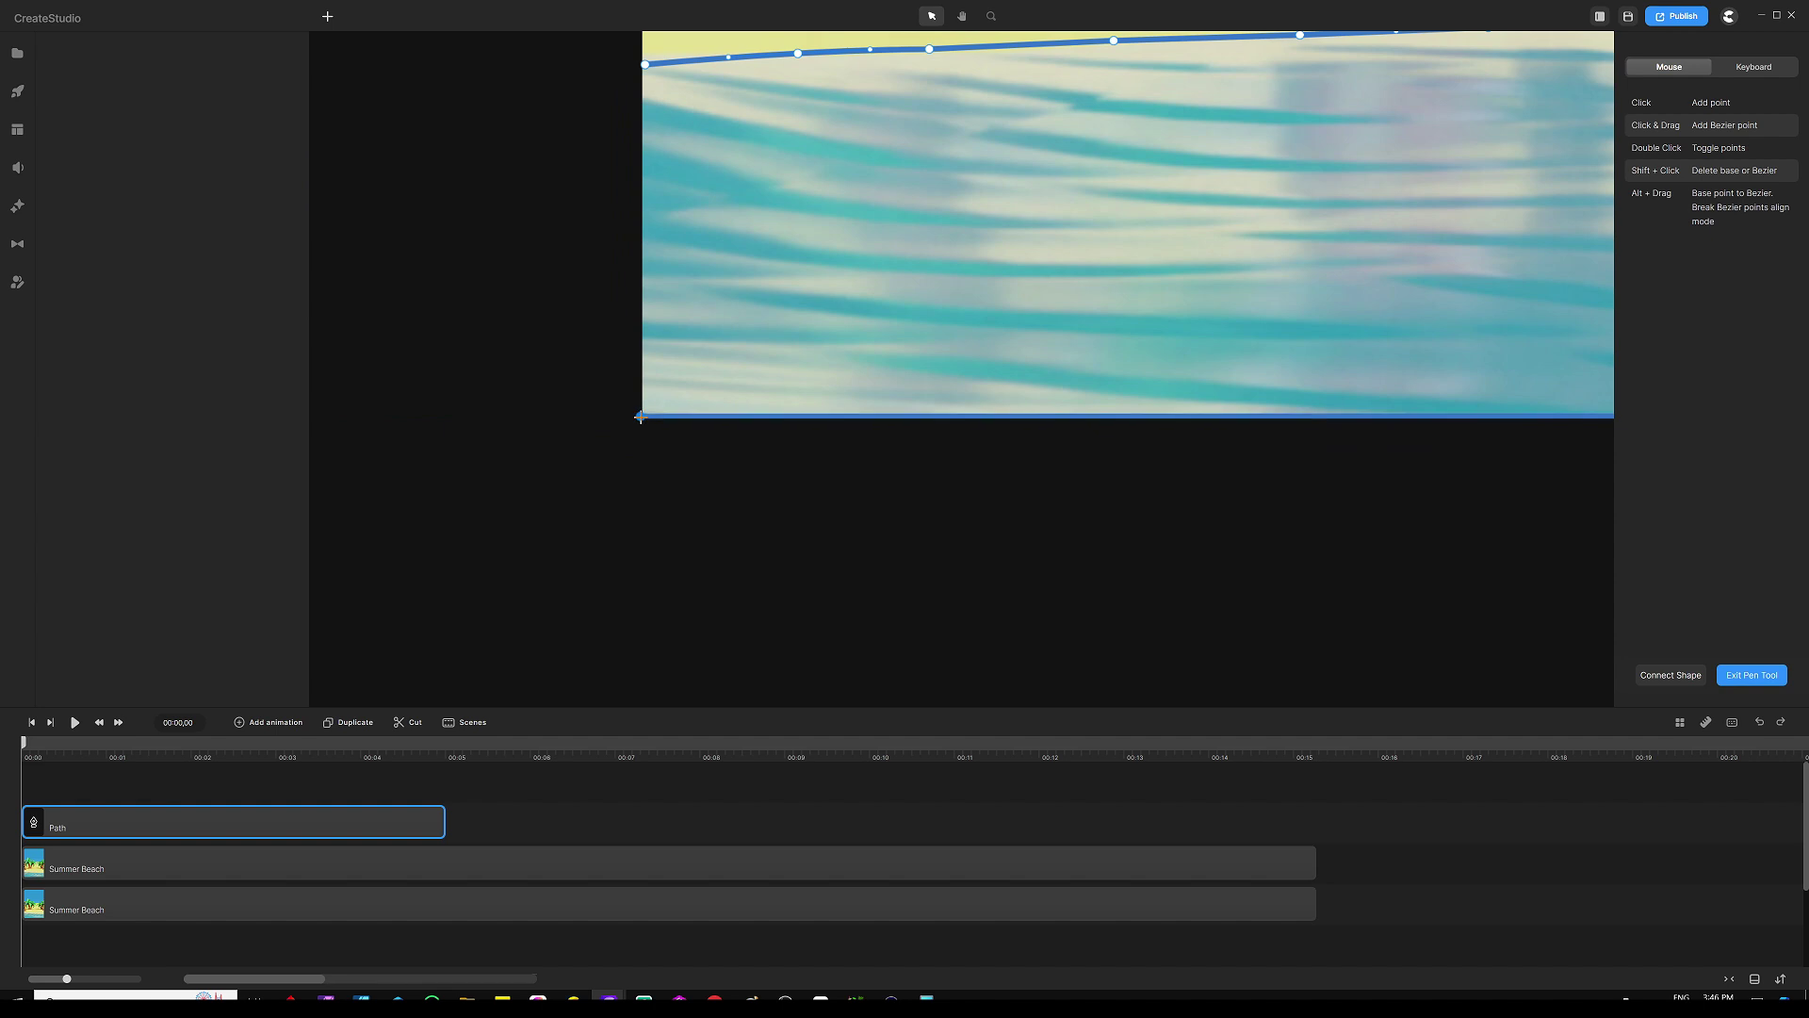
scroll(583, 459, down, 2)
scroll(582, 459, down, 3)
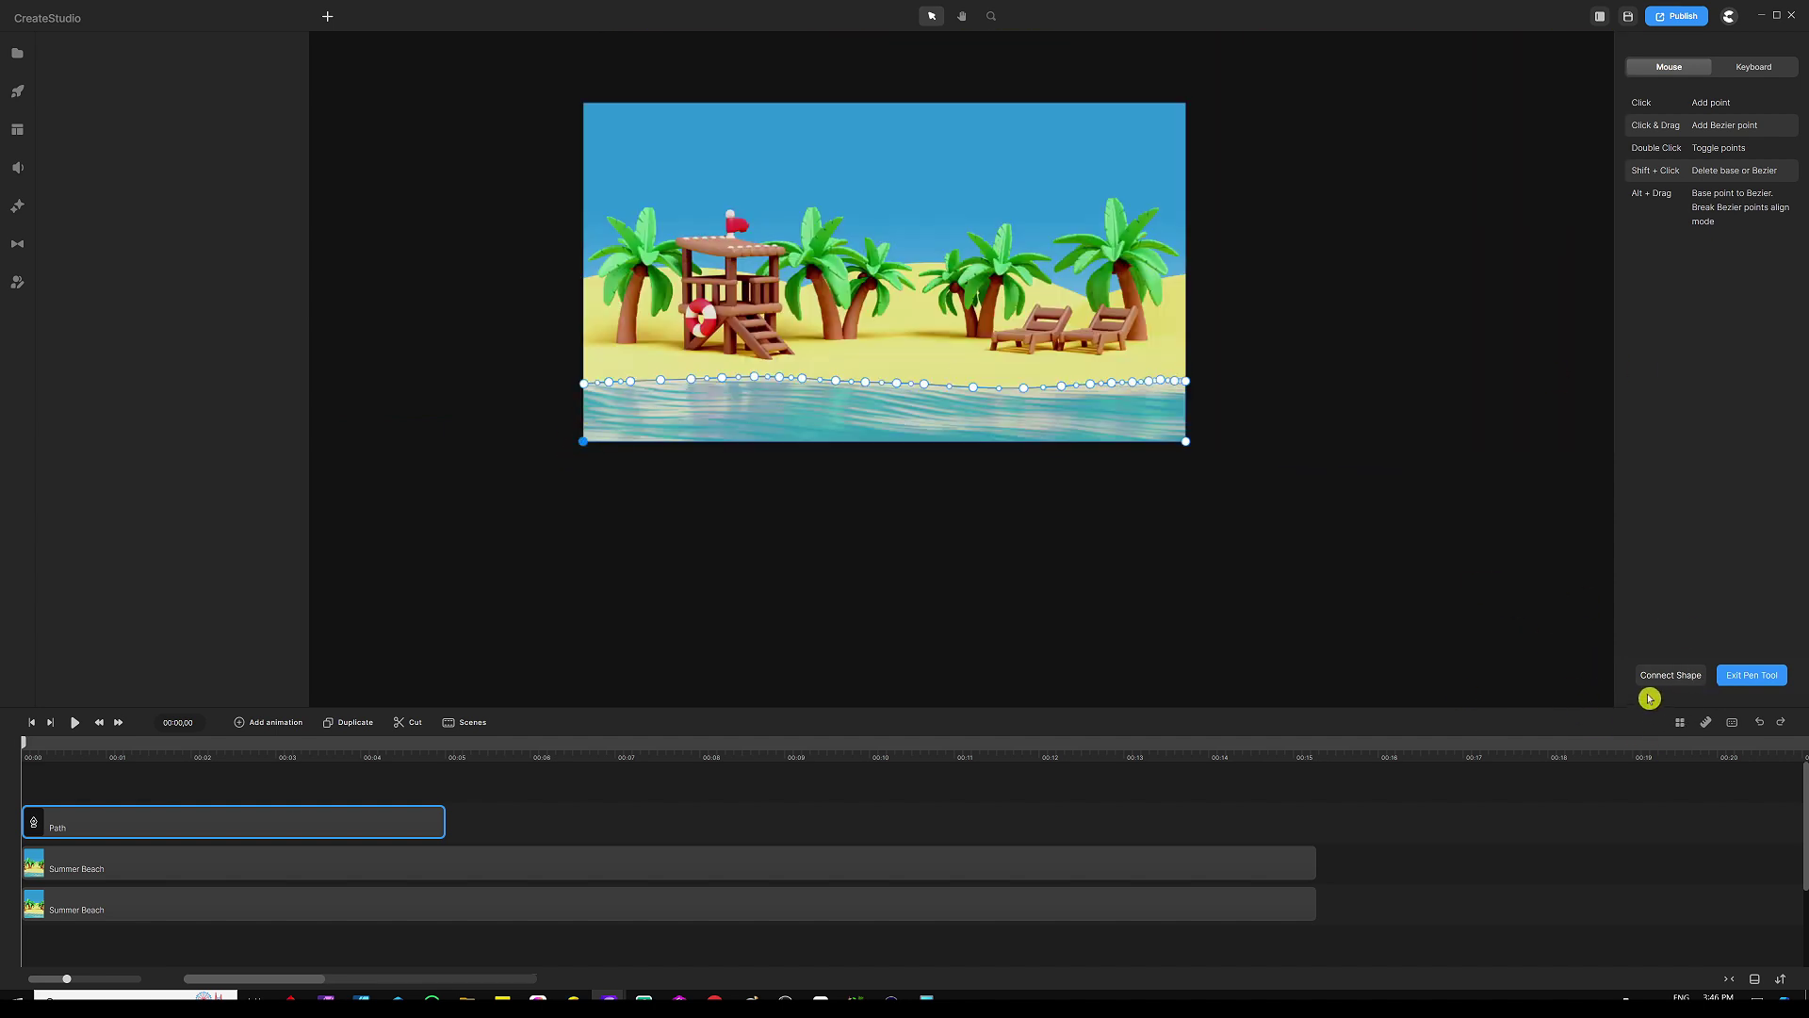
Step: Connect the path into a closed shape covering the water
click(1664, 666)
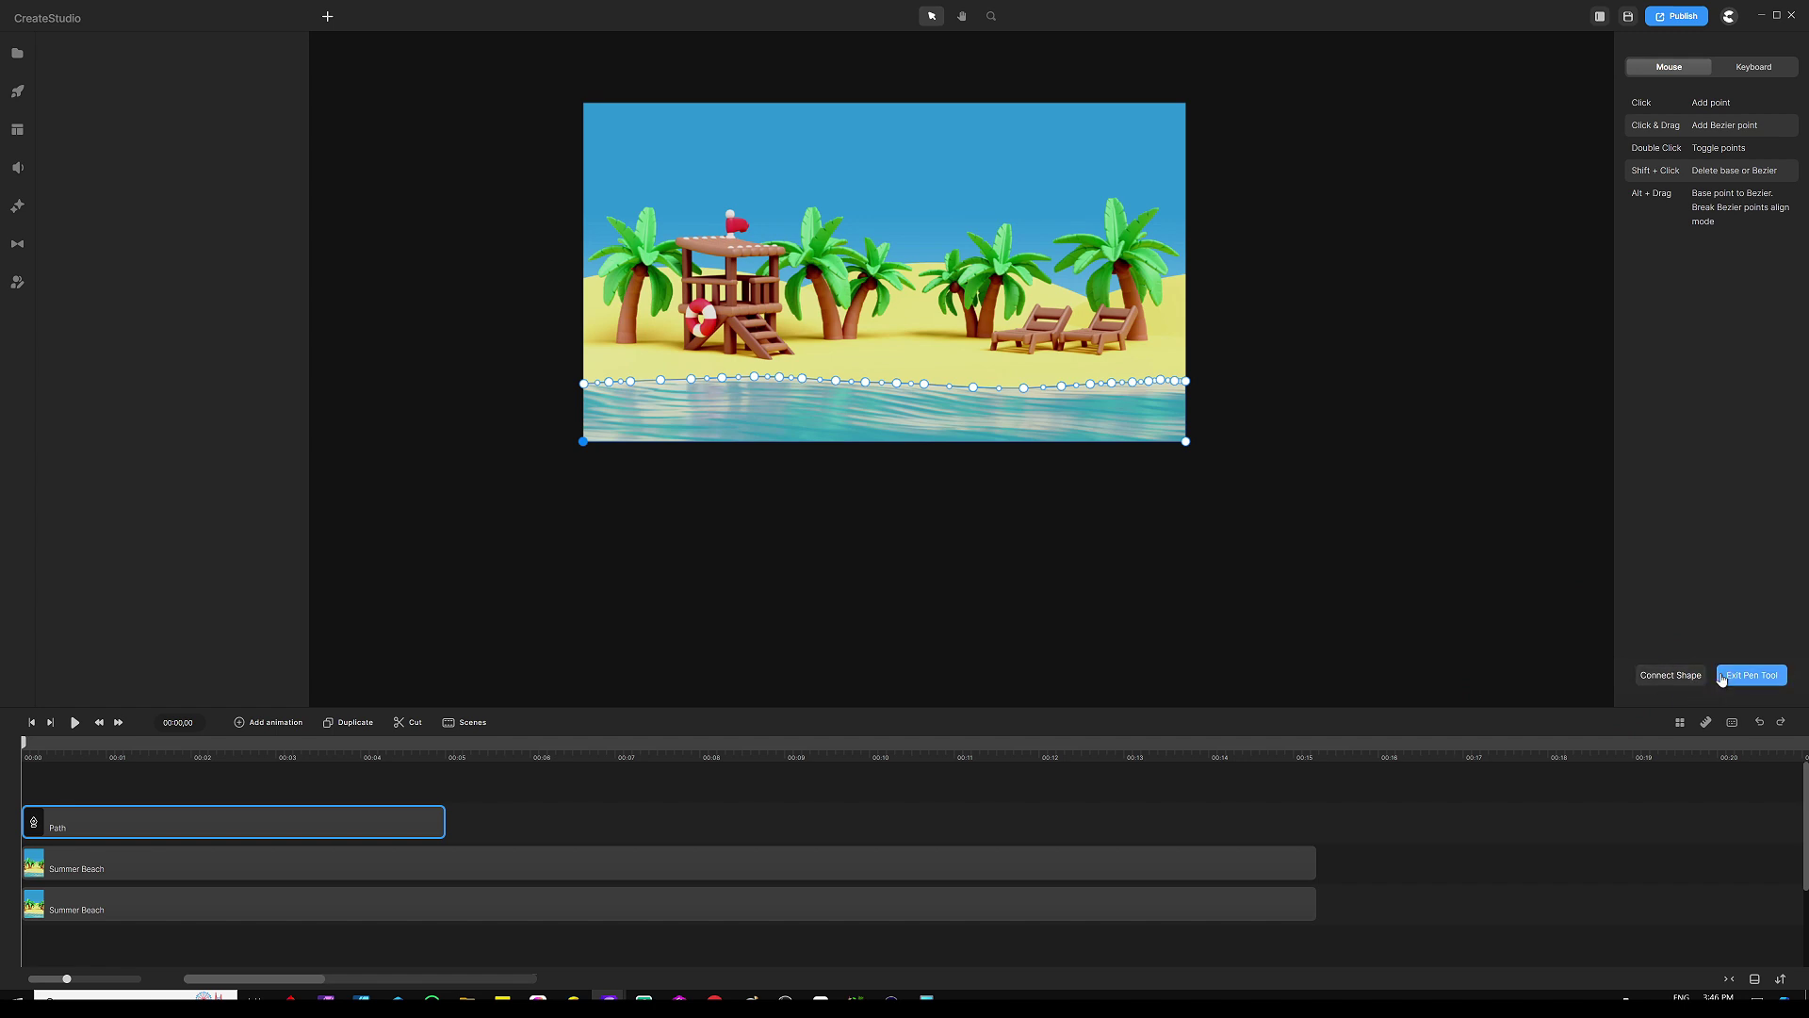
click(1653, 677)
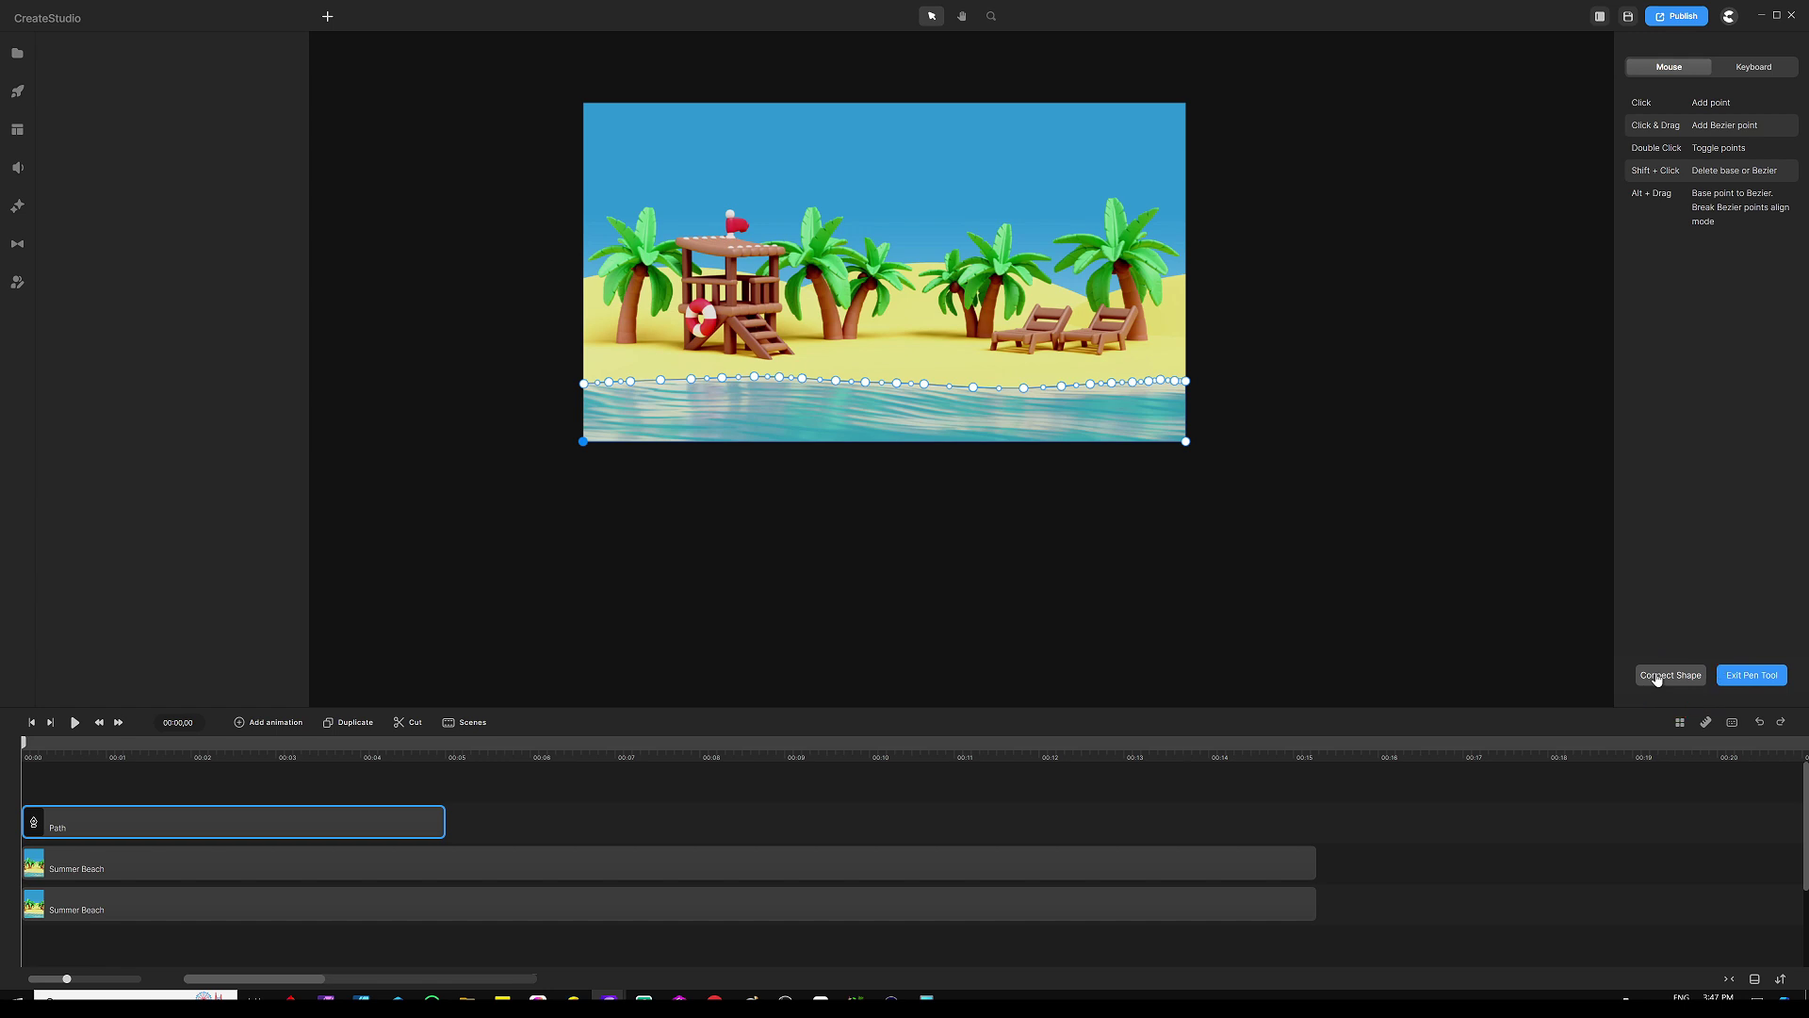
click(1657, 676)
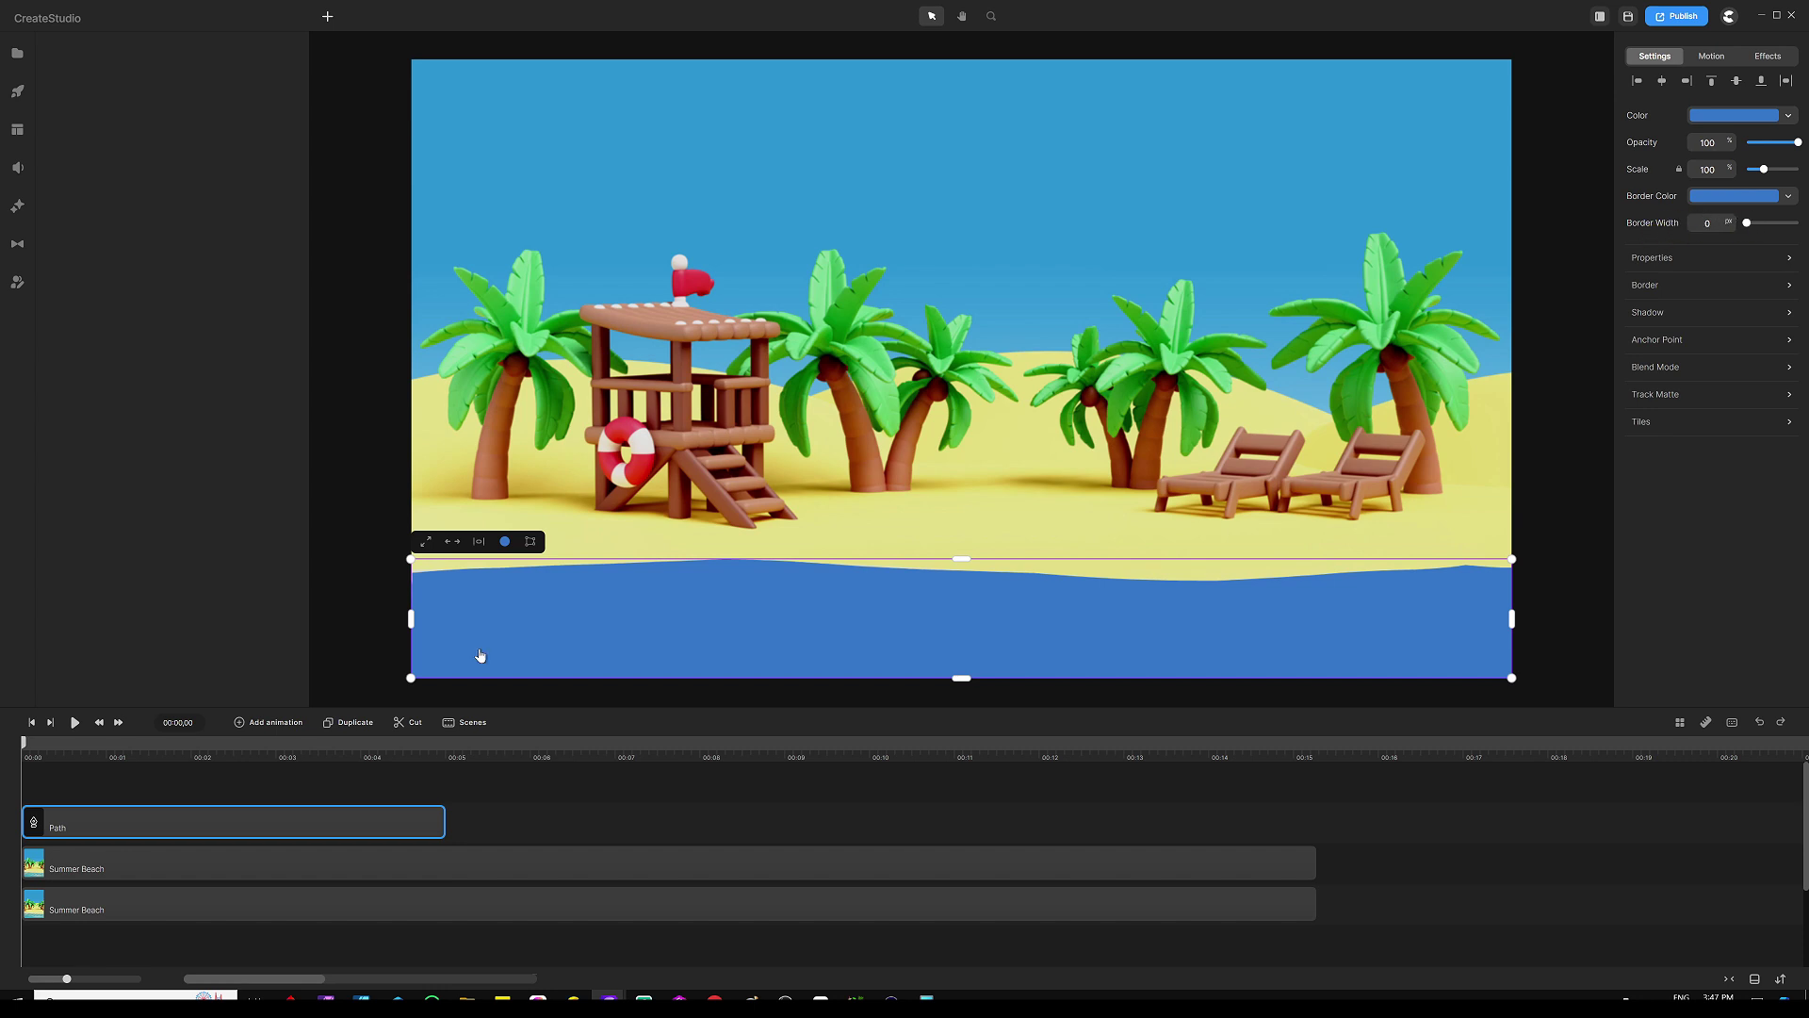
Step: Select the path together with the upper Summer Beach clip and mask that clip with the path
click(485, 804)
drag(446, 783, 362, 864)
right_click(368, 864)
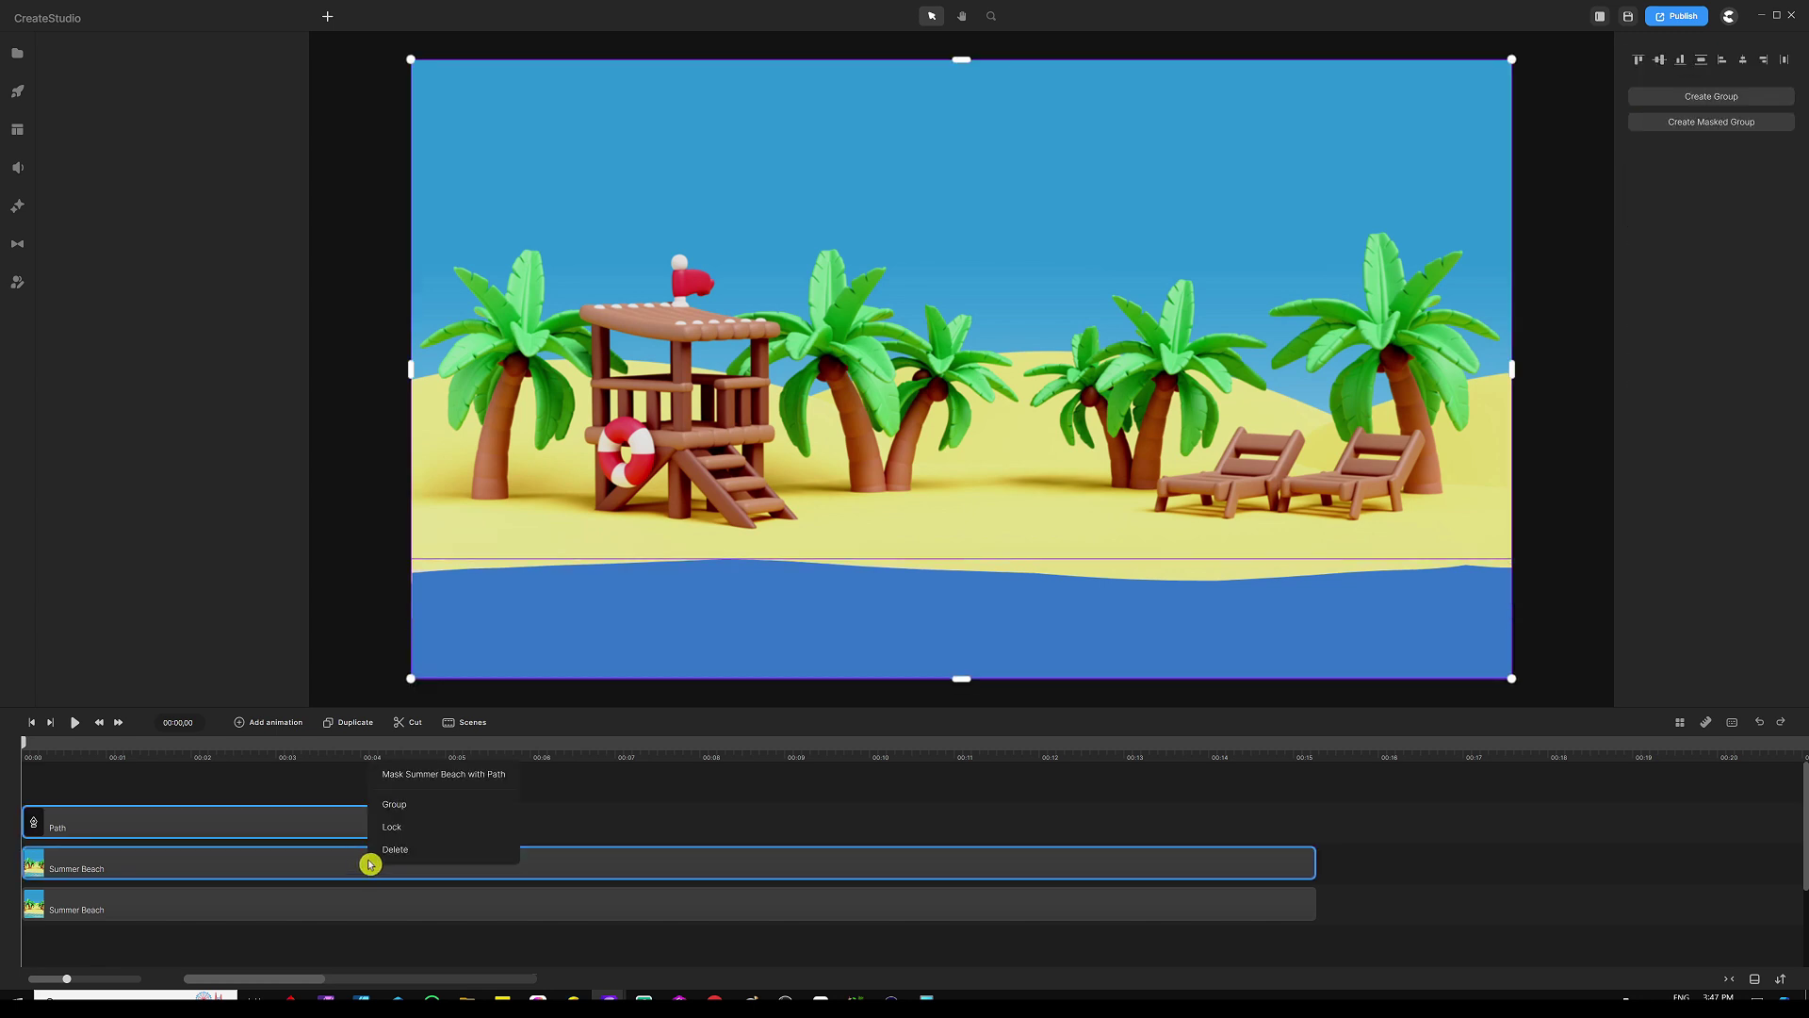
click(433, 777)
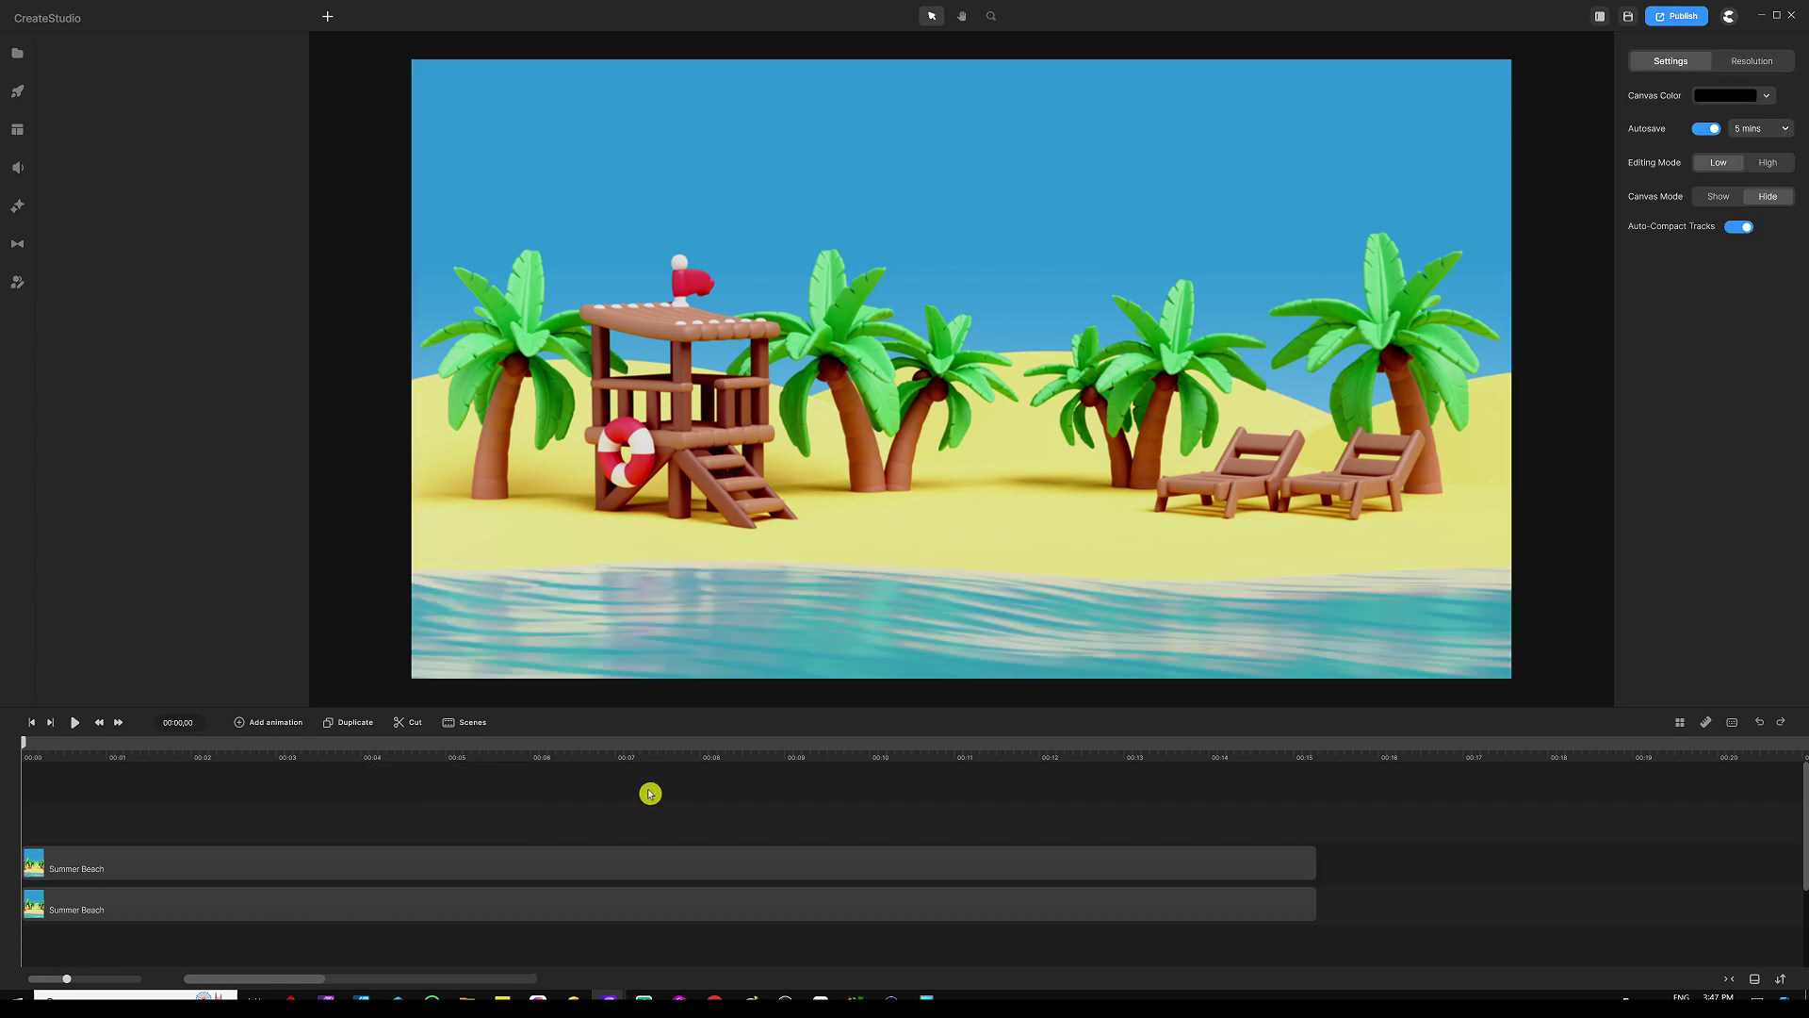
Step: Shift the lower Summer Beach clip to a later start to check the masked water layer alone, and undo the shift
drag(208, 897, 273, 890)
click(815, 835)
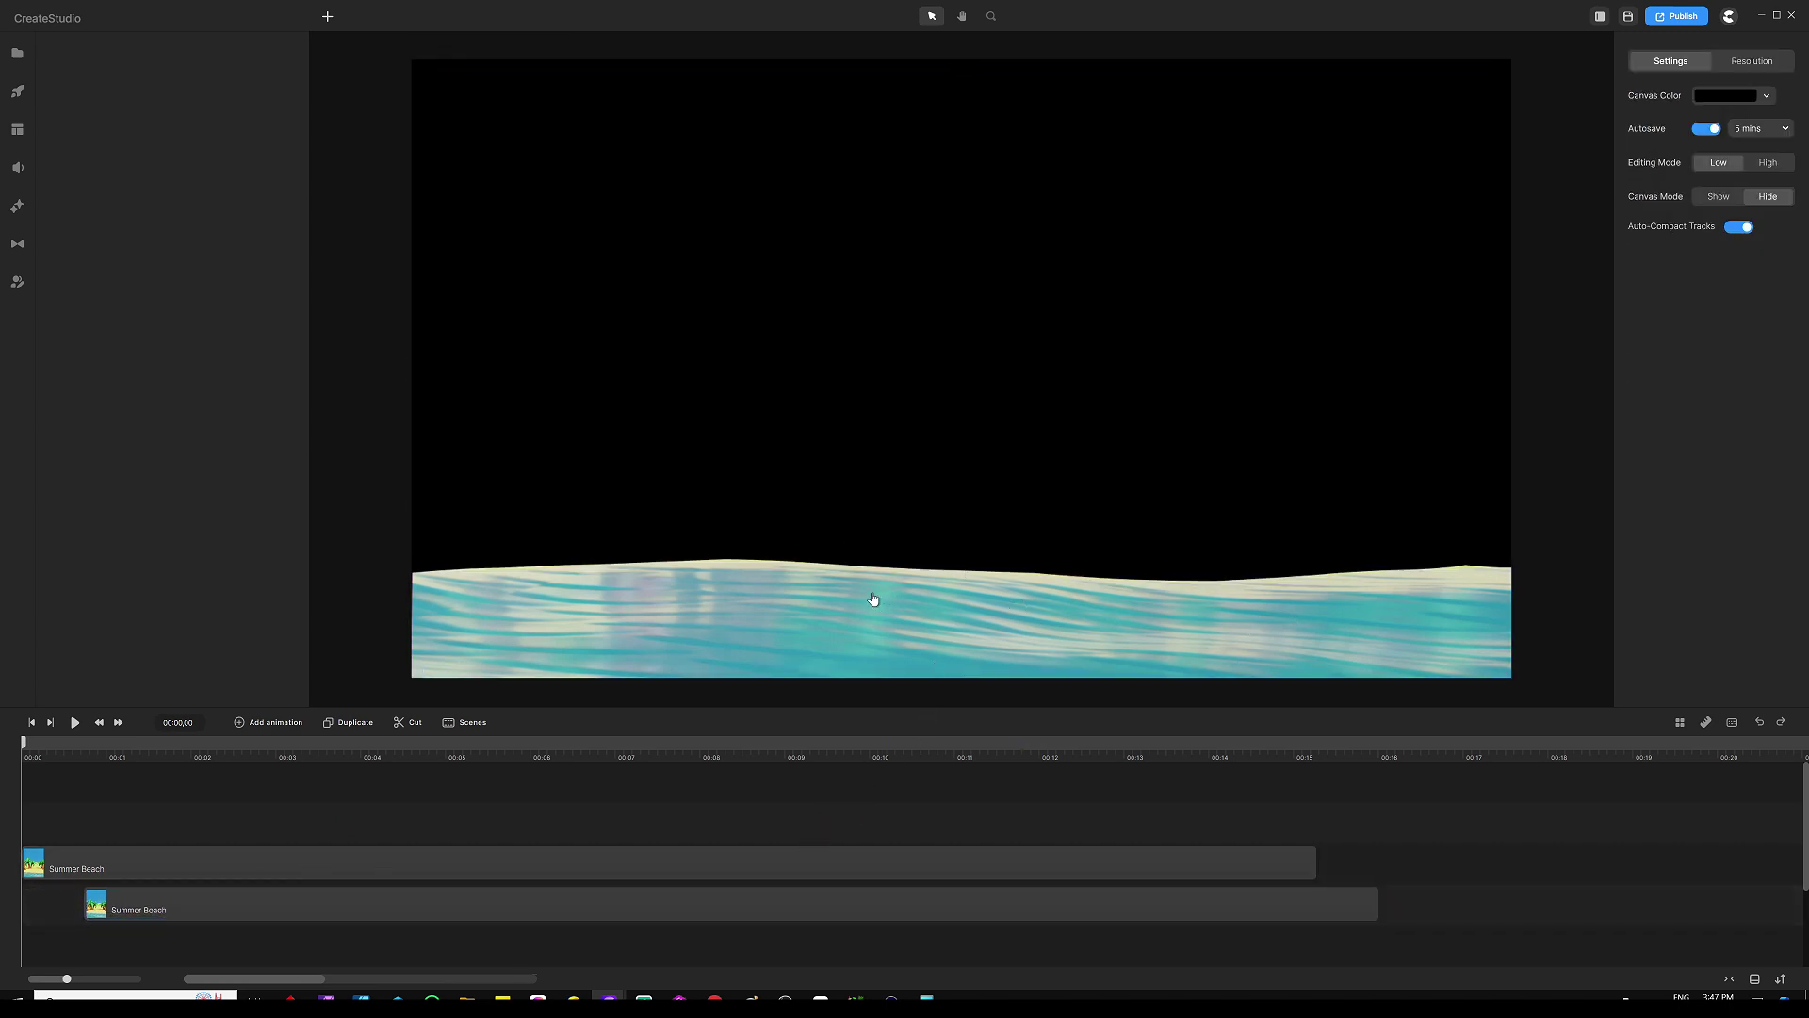
key(ctrl+z)
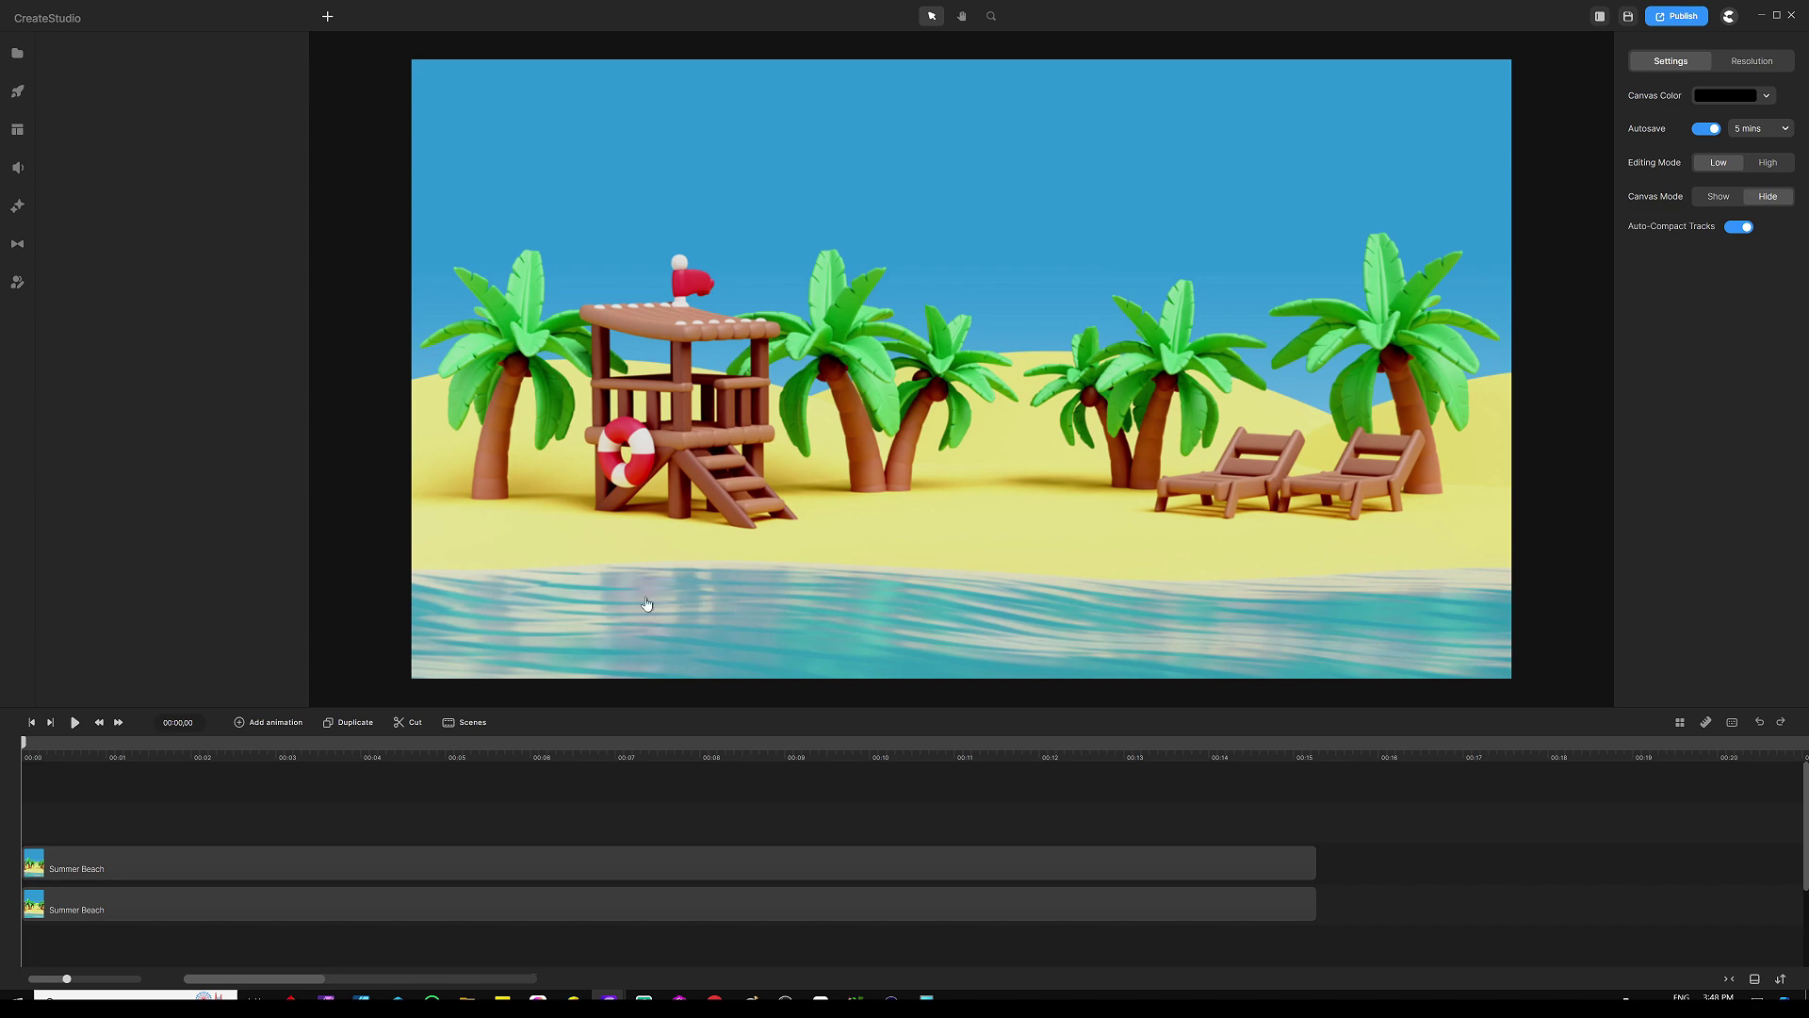
Step: Apply the Edge Feather effect to the masked Summer Beach clip with a Feather Strength of 2%
click(17, 206)
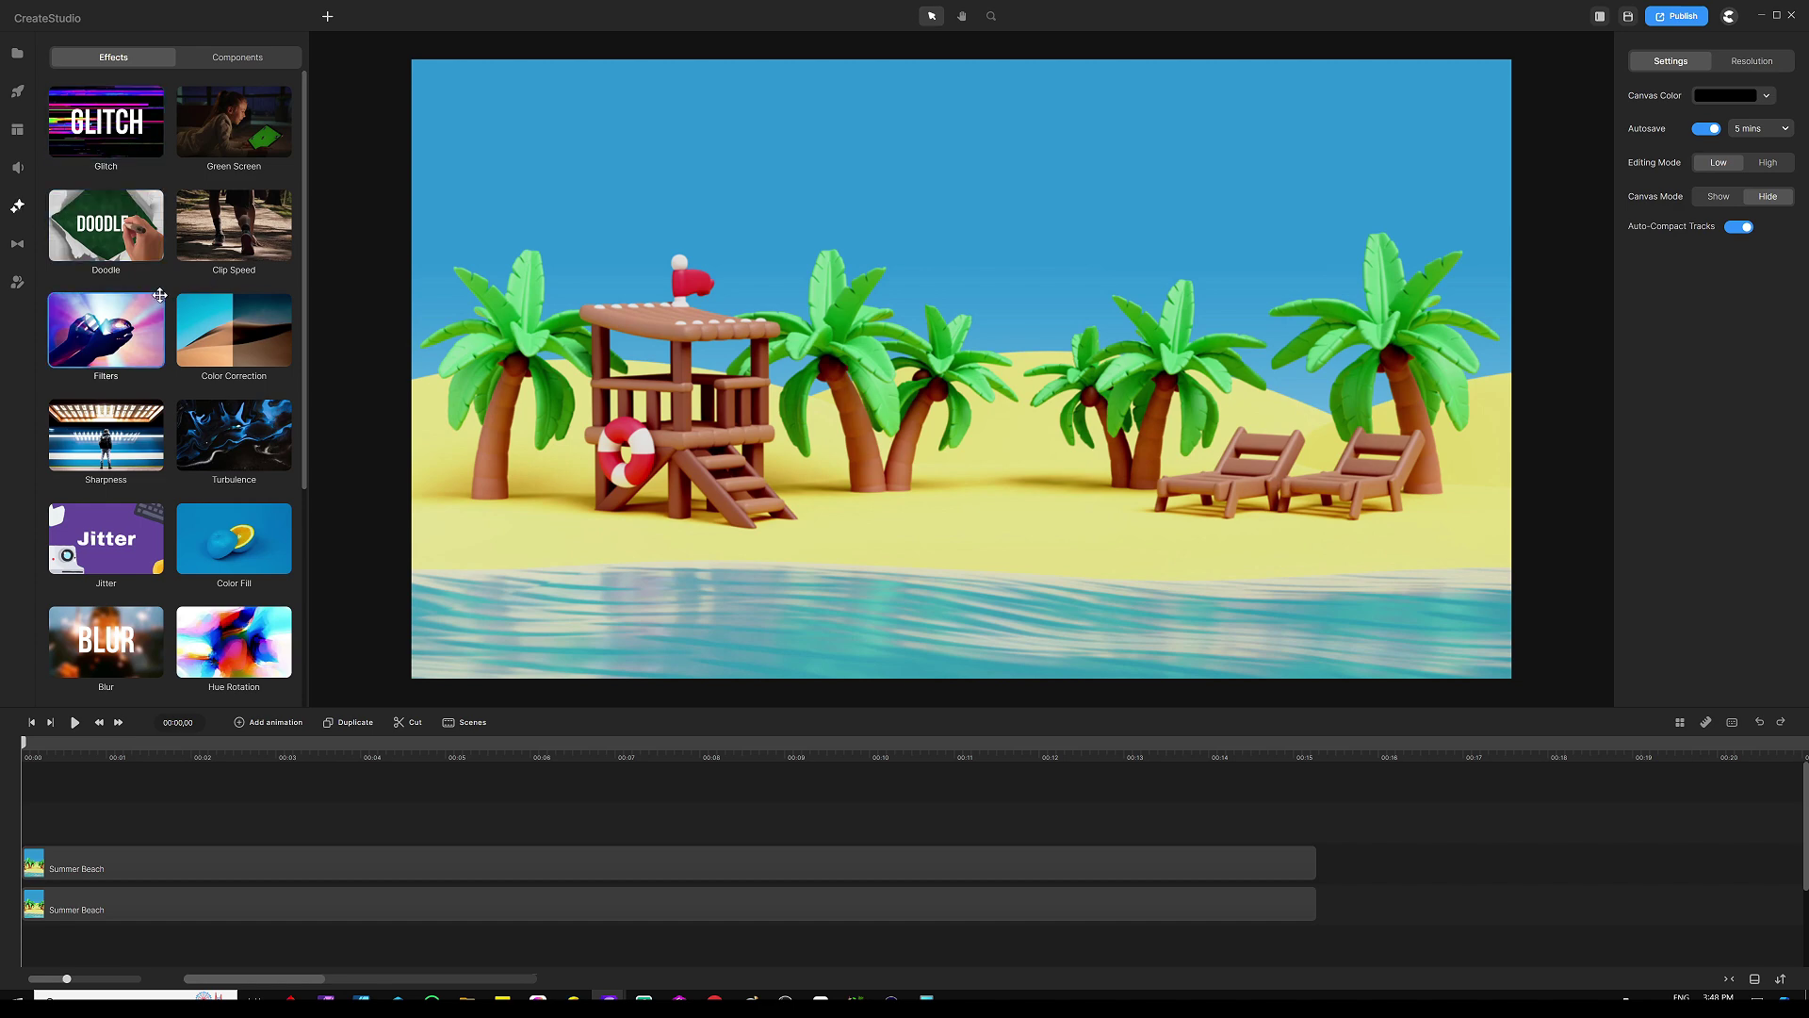
scroll(160, 295, down, 4)
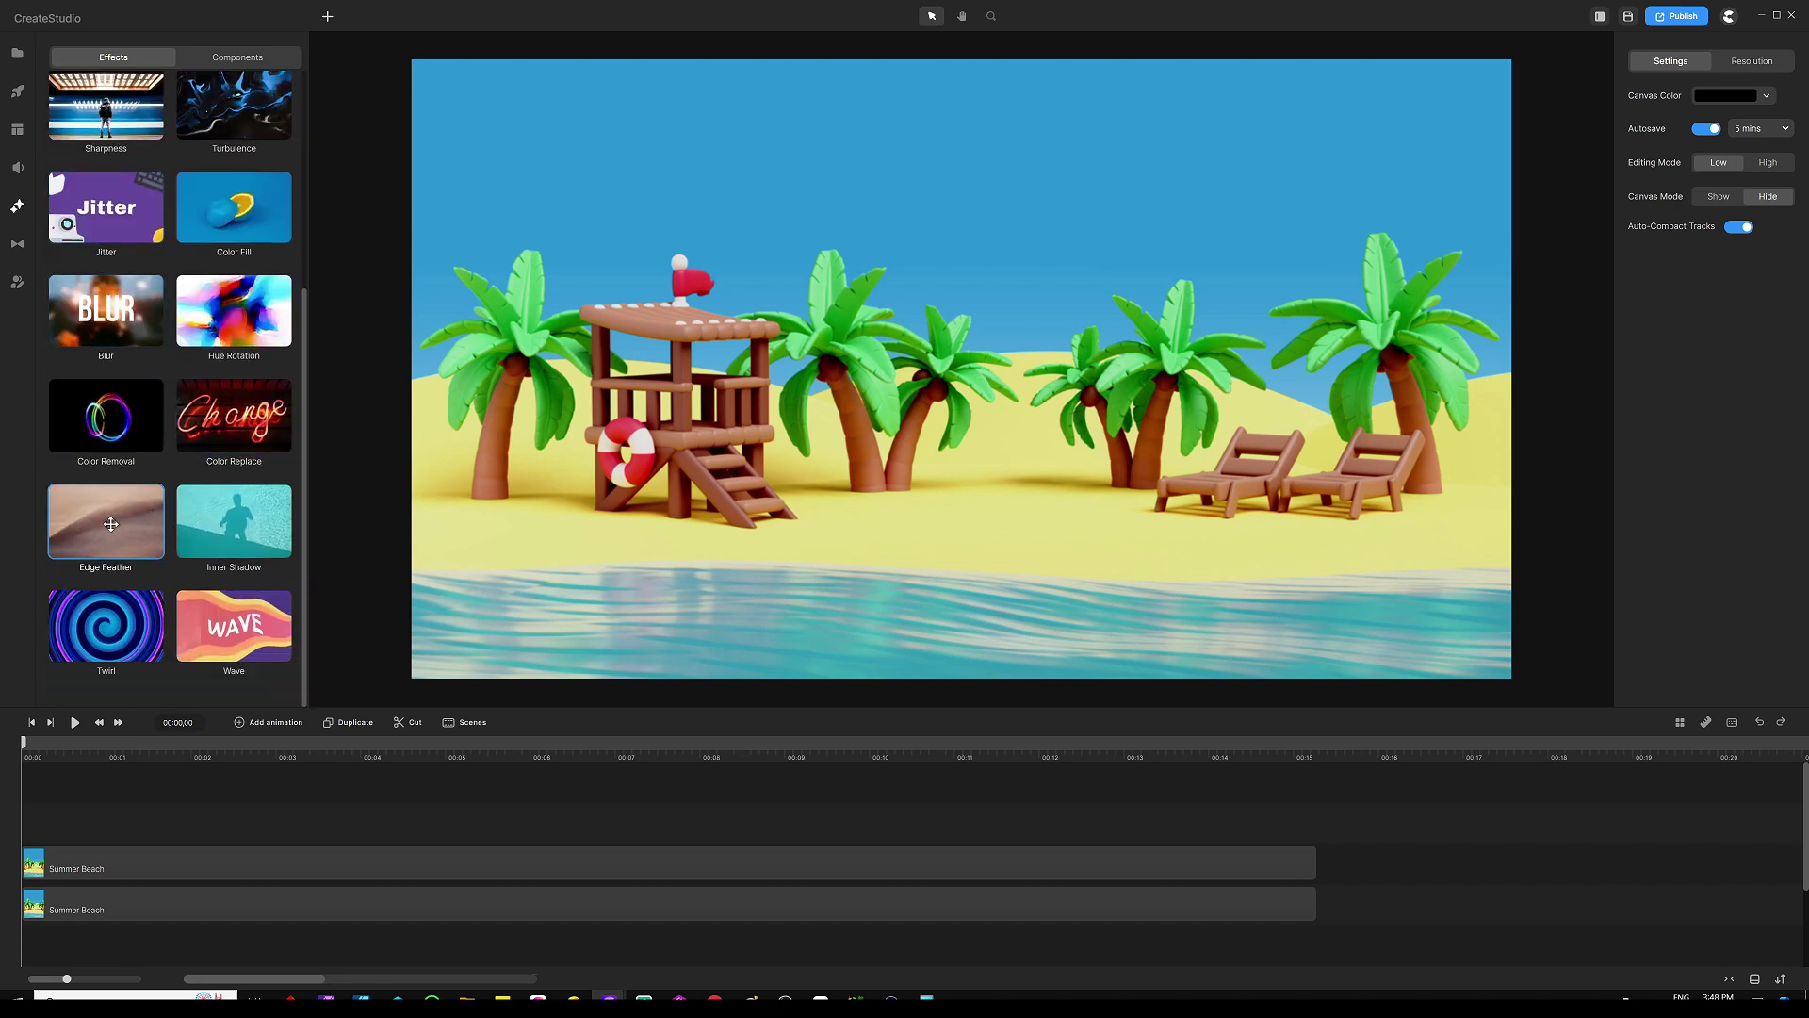
drag(98, 525, 367, 865)
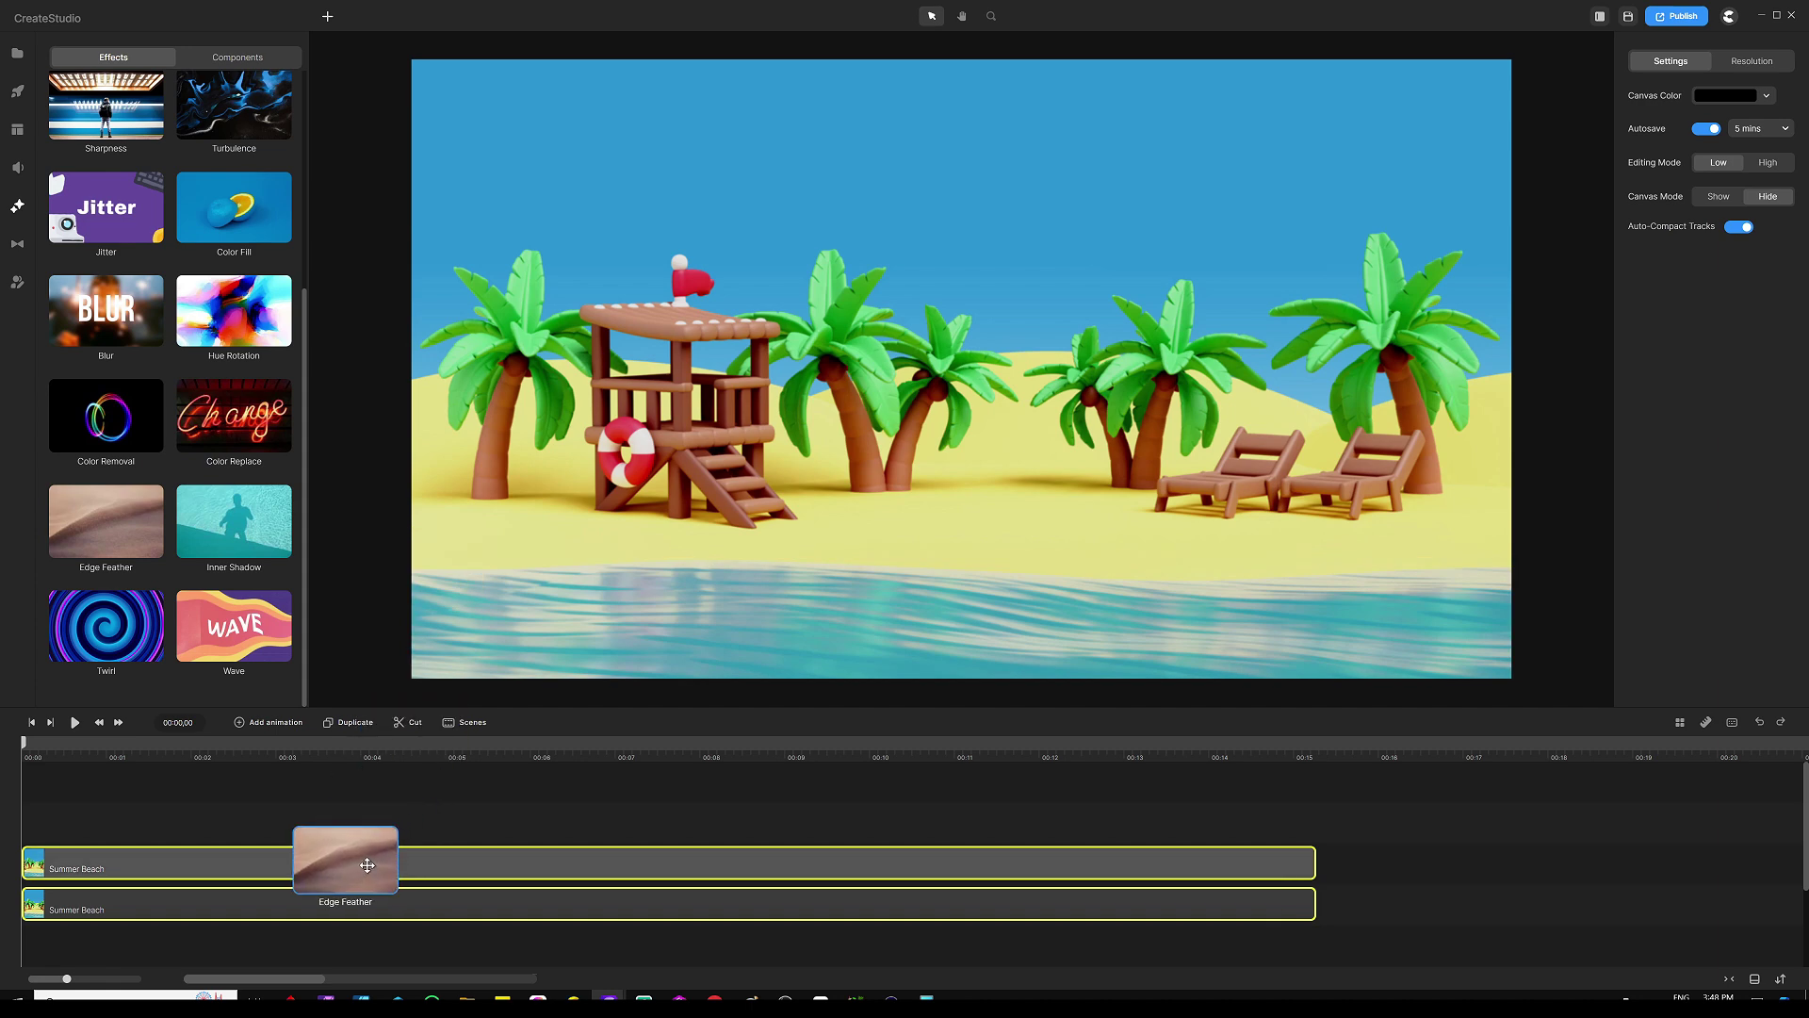
drag(367, 865, 367, 866)
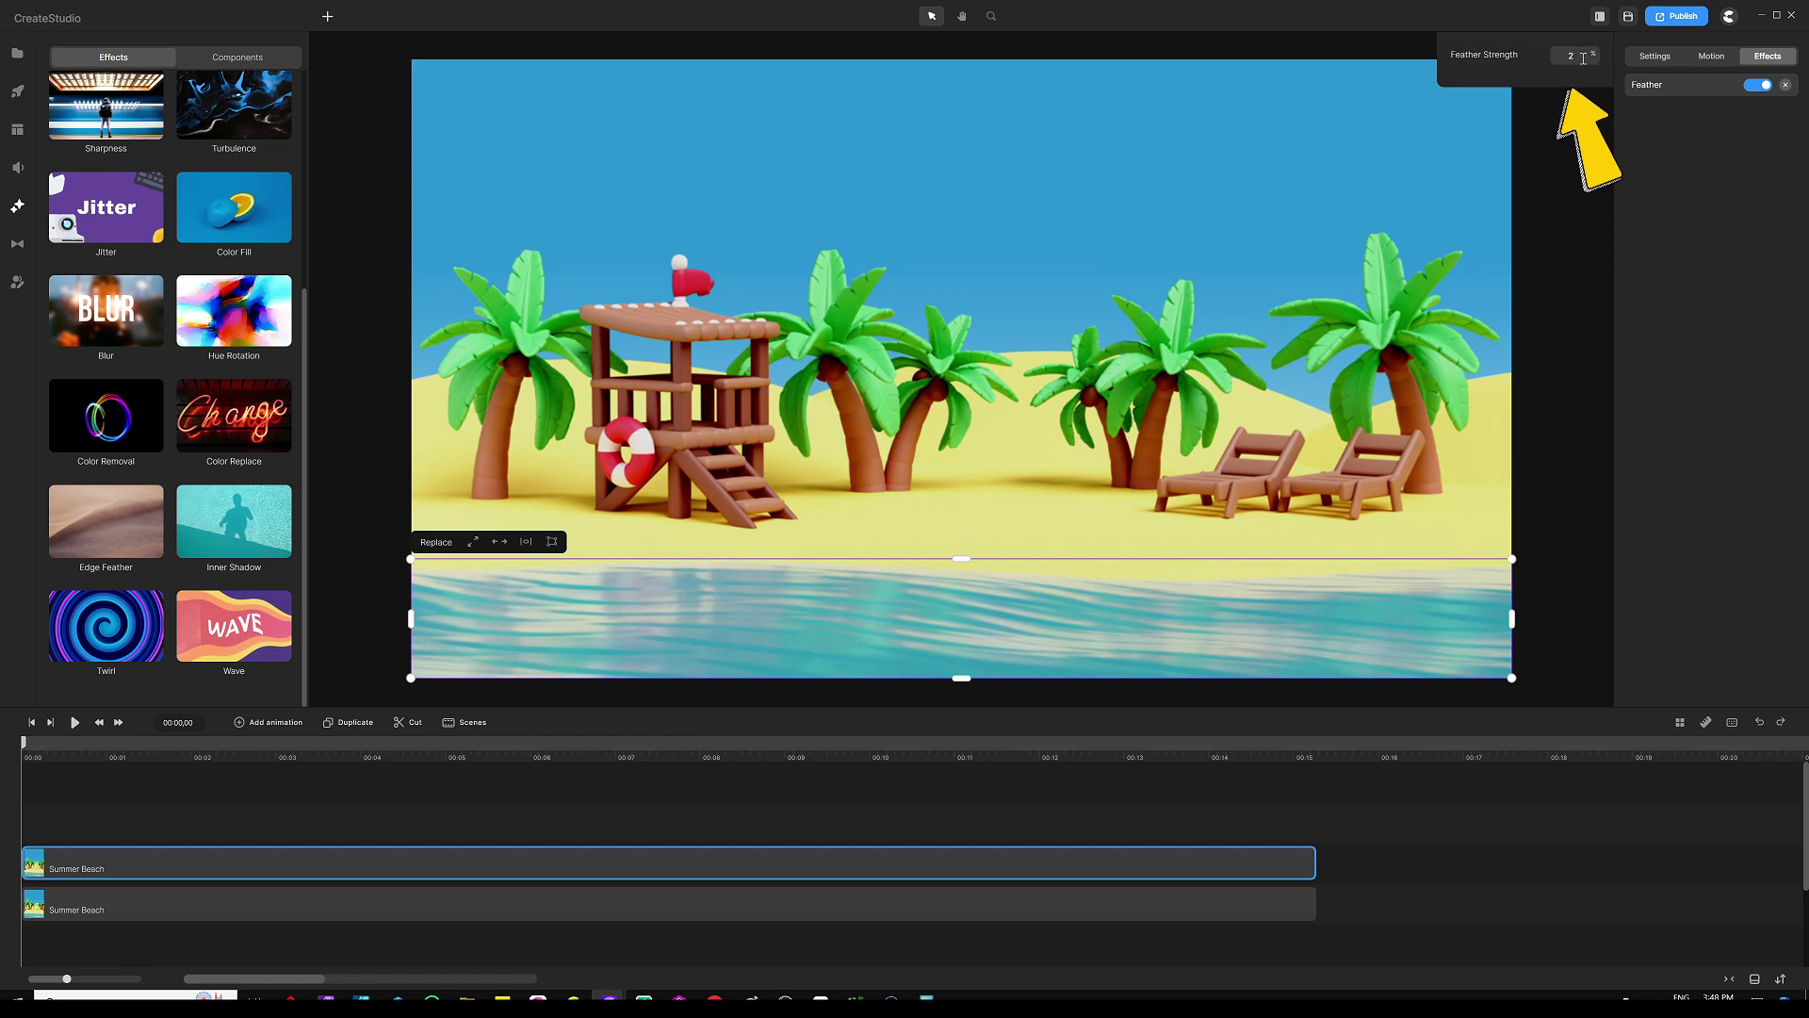
drag(1583, 59, 1541, 63)
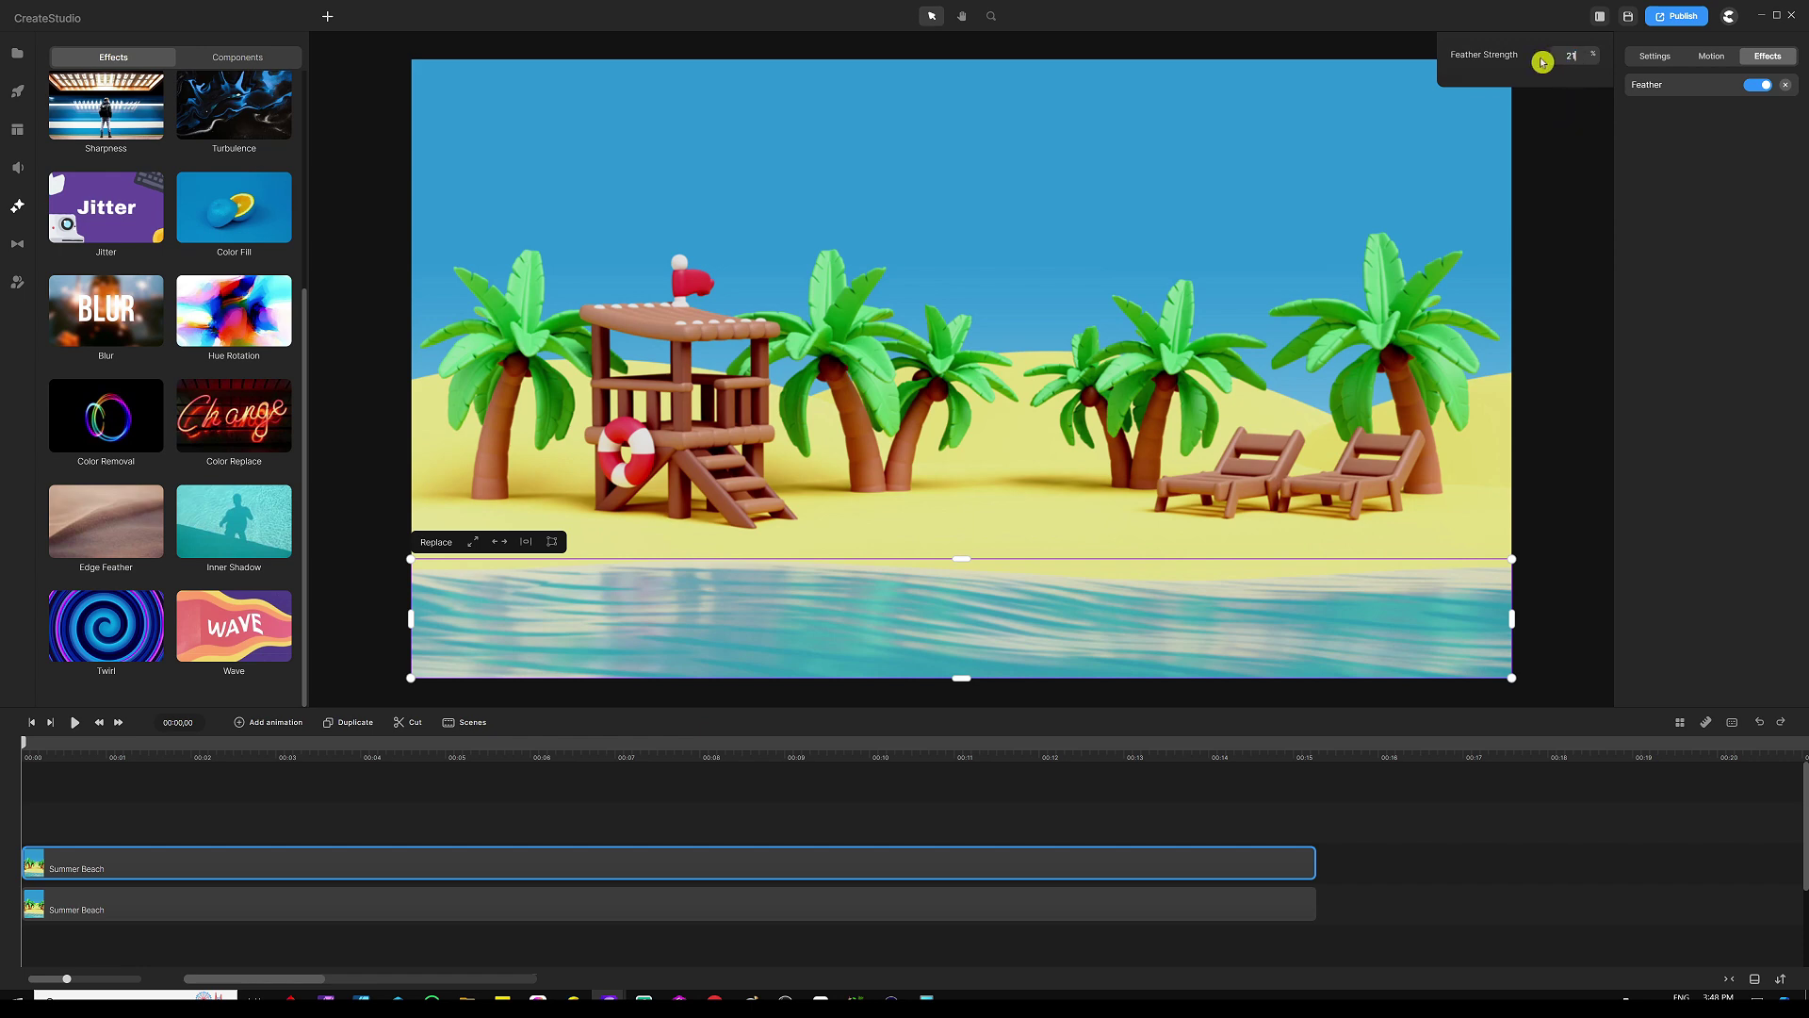
click(1683, 169)
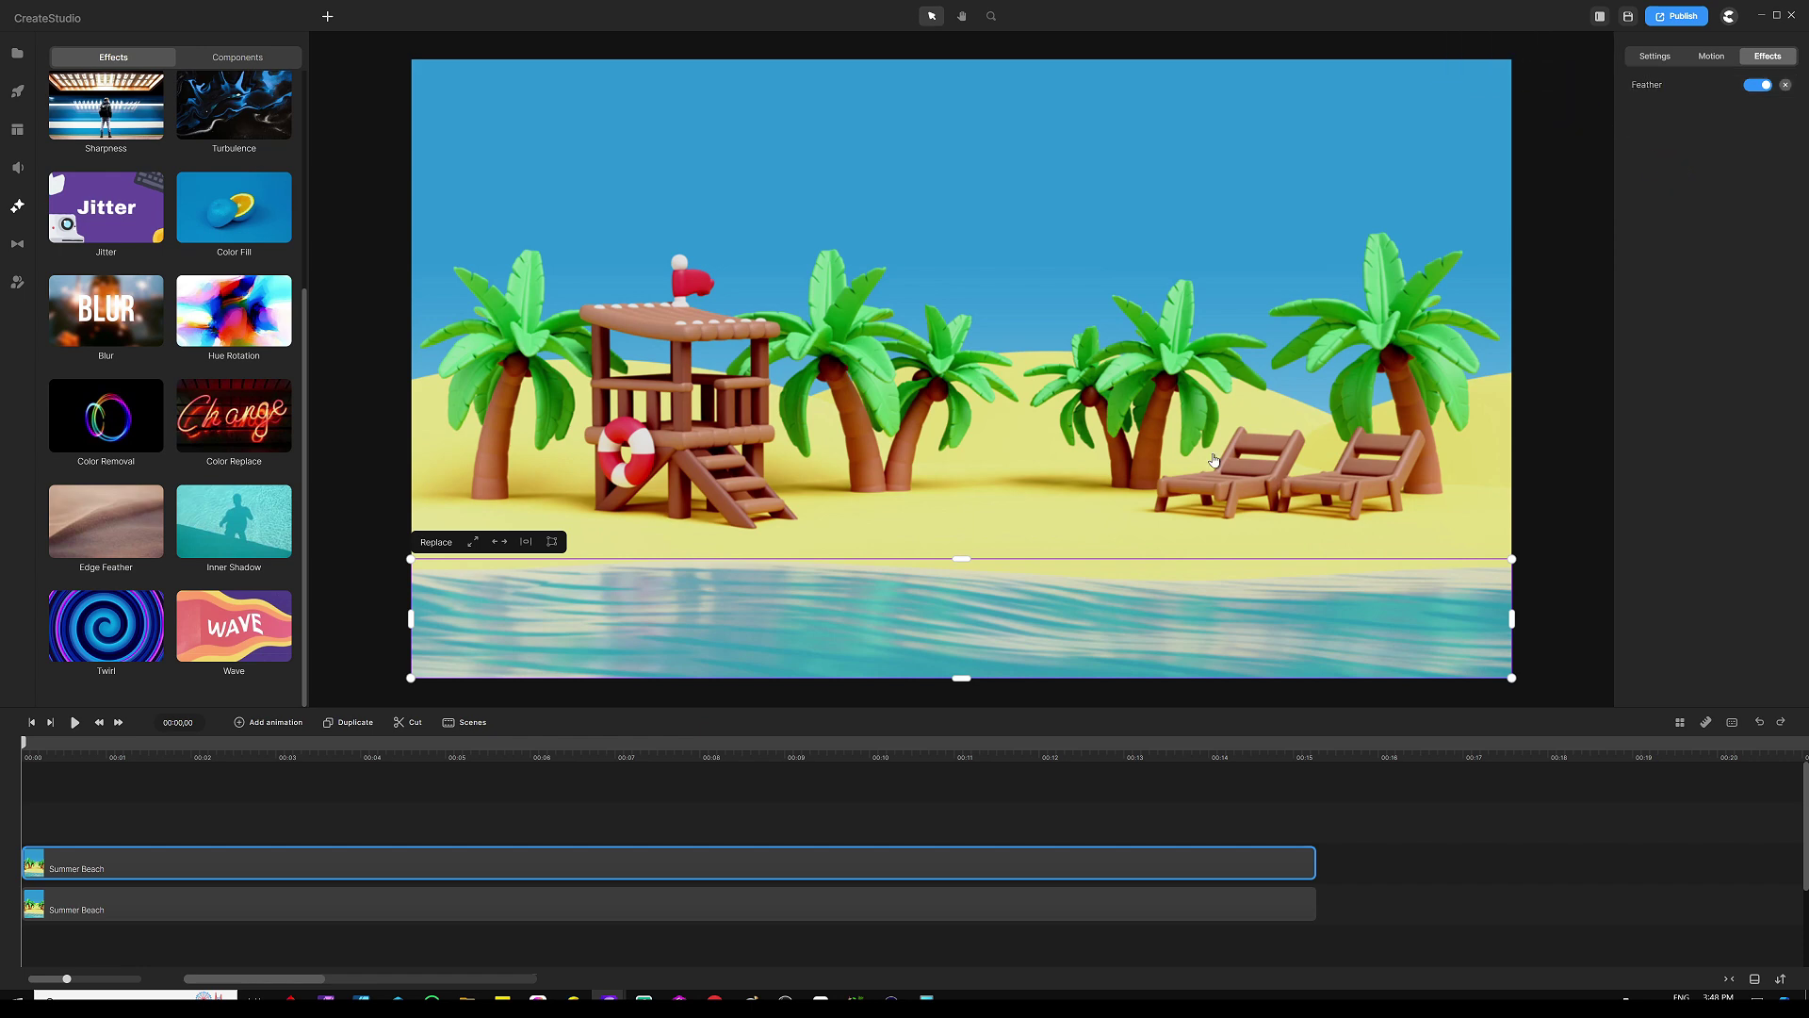
scroll(857, 631, up, 3)
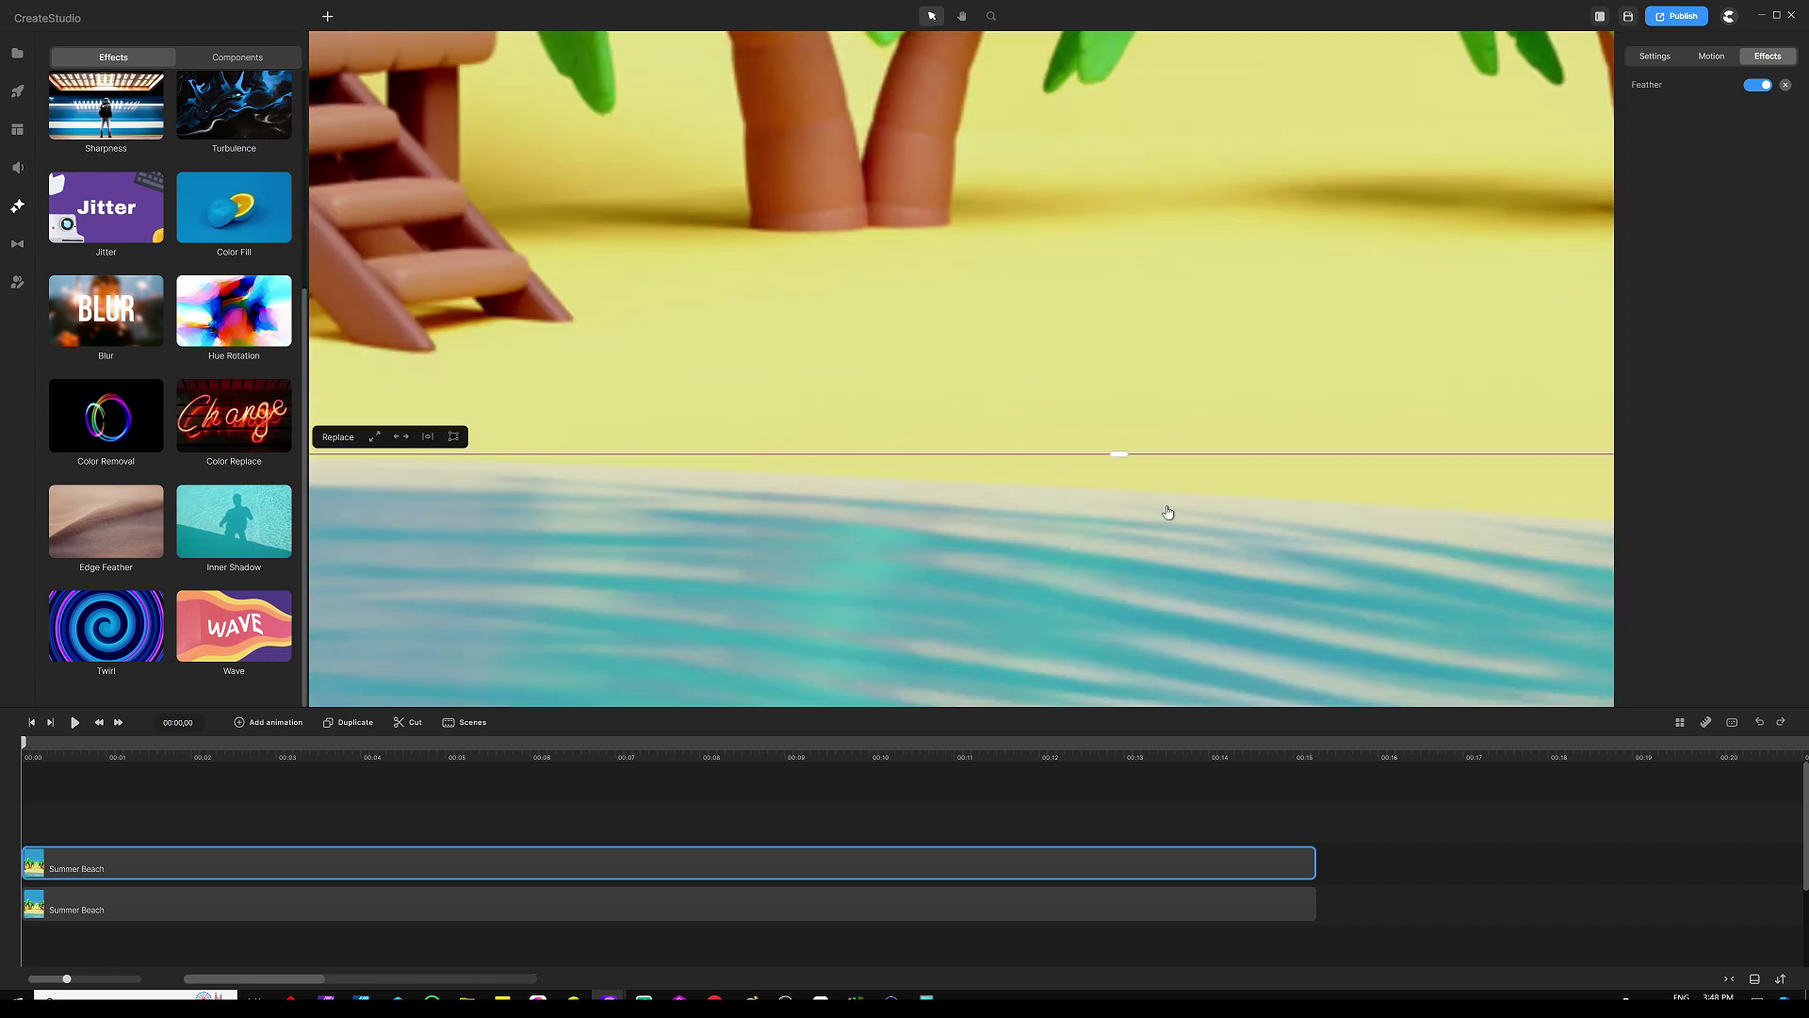
scroll(1168, 512, down, 3)
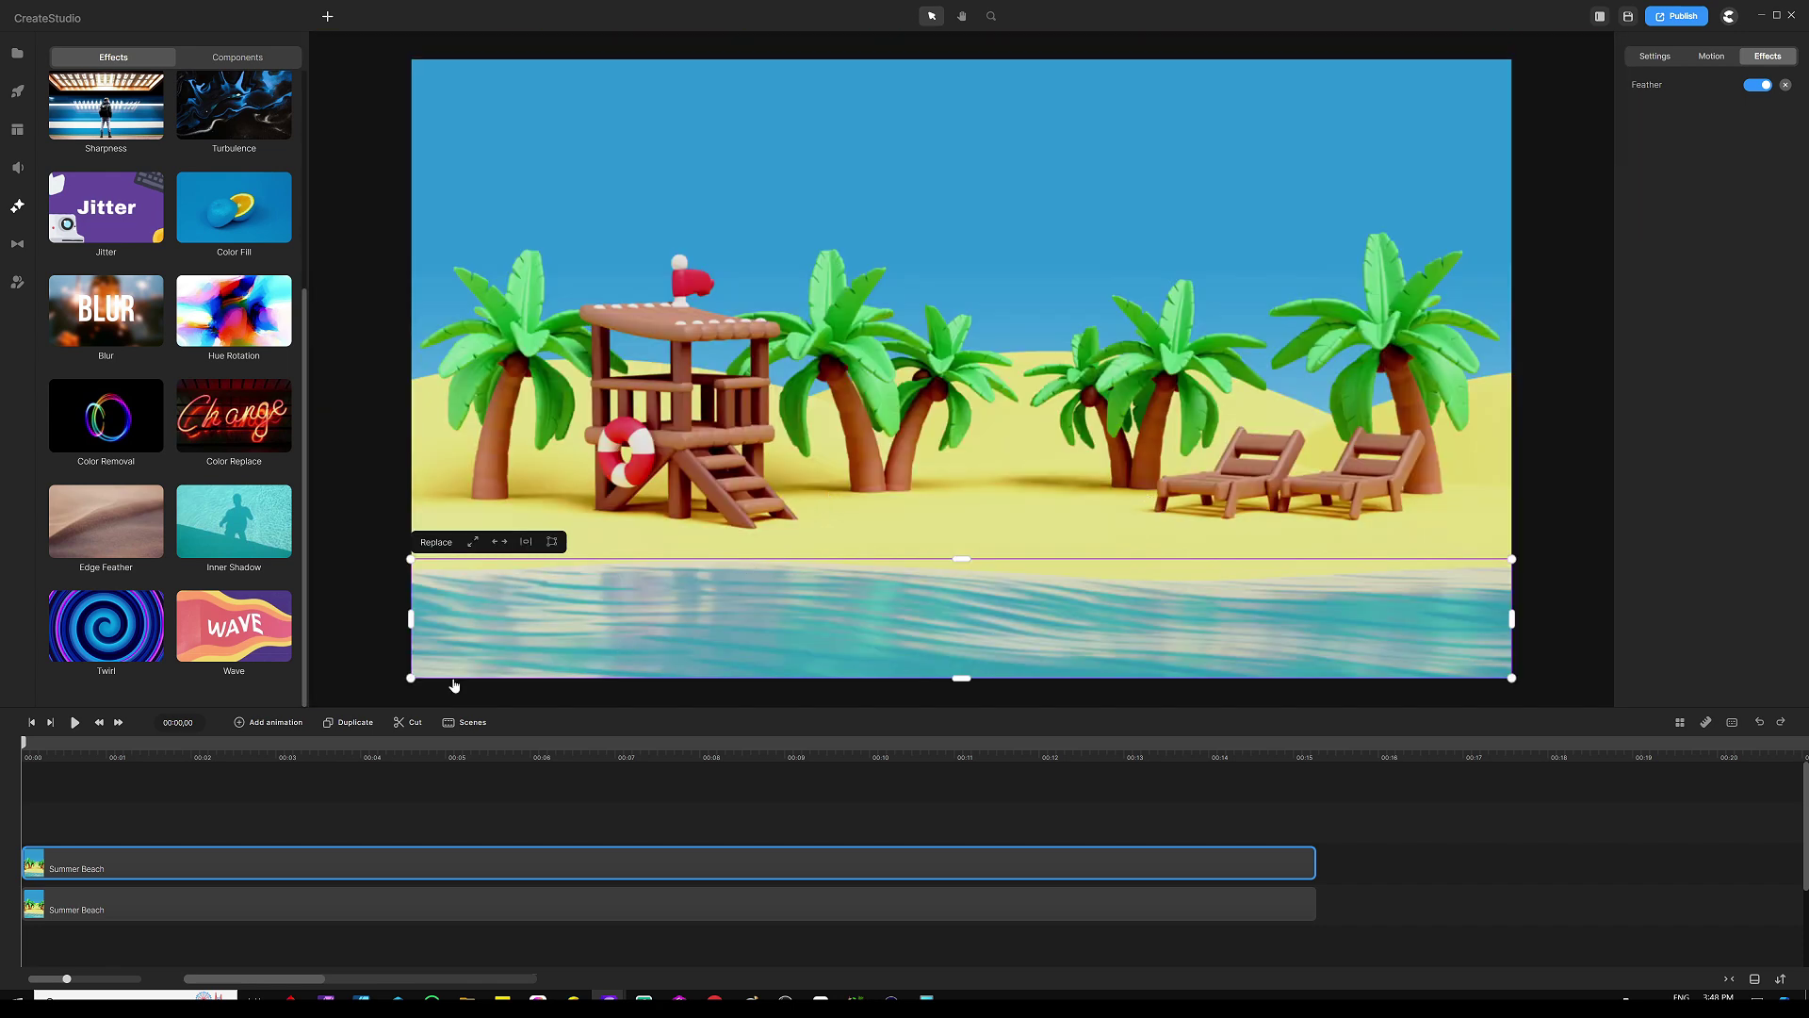
click(351, 826)
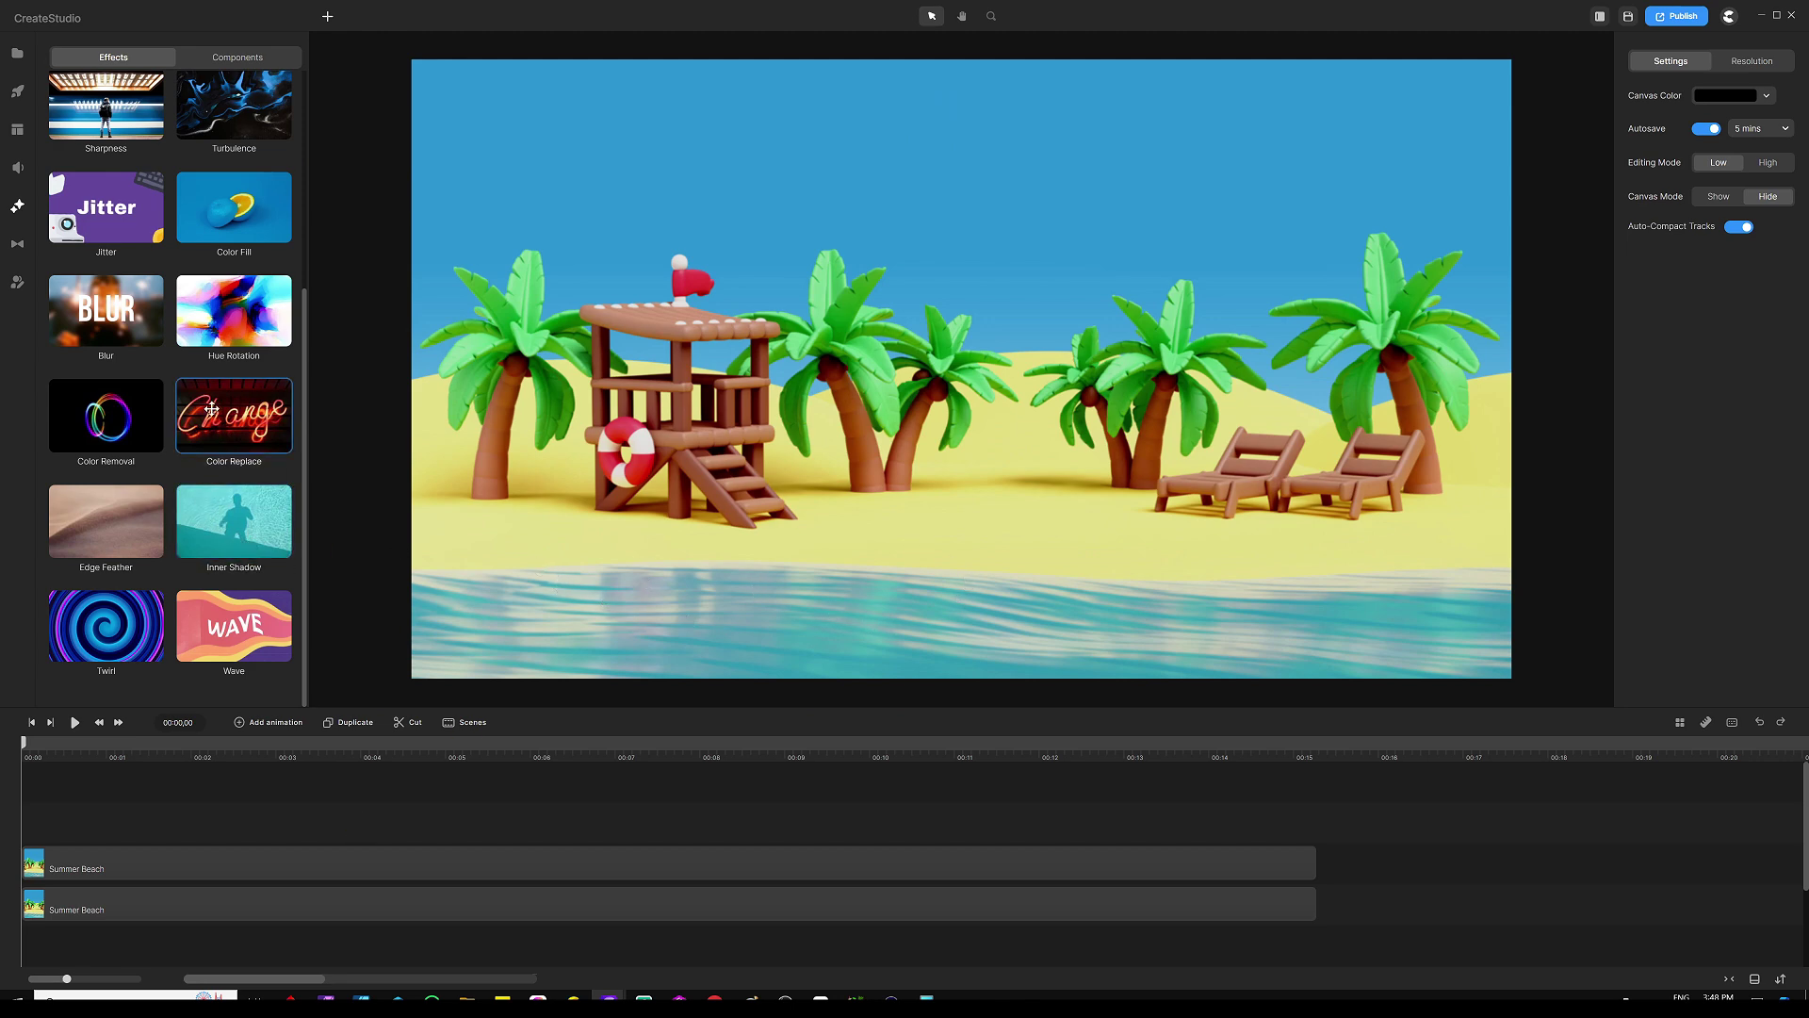
Step: Apply the Wave effect to the masked Summer Beach clip, preview it, and set its width to 100% and height to 2%
drag(230, 639, 404, 855)
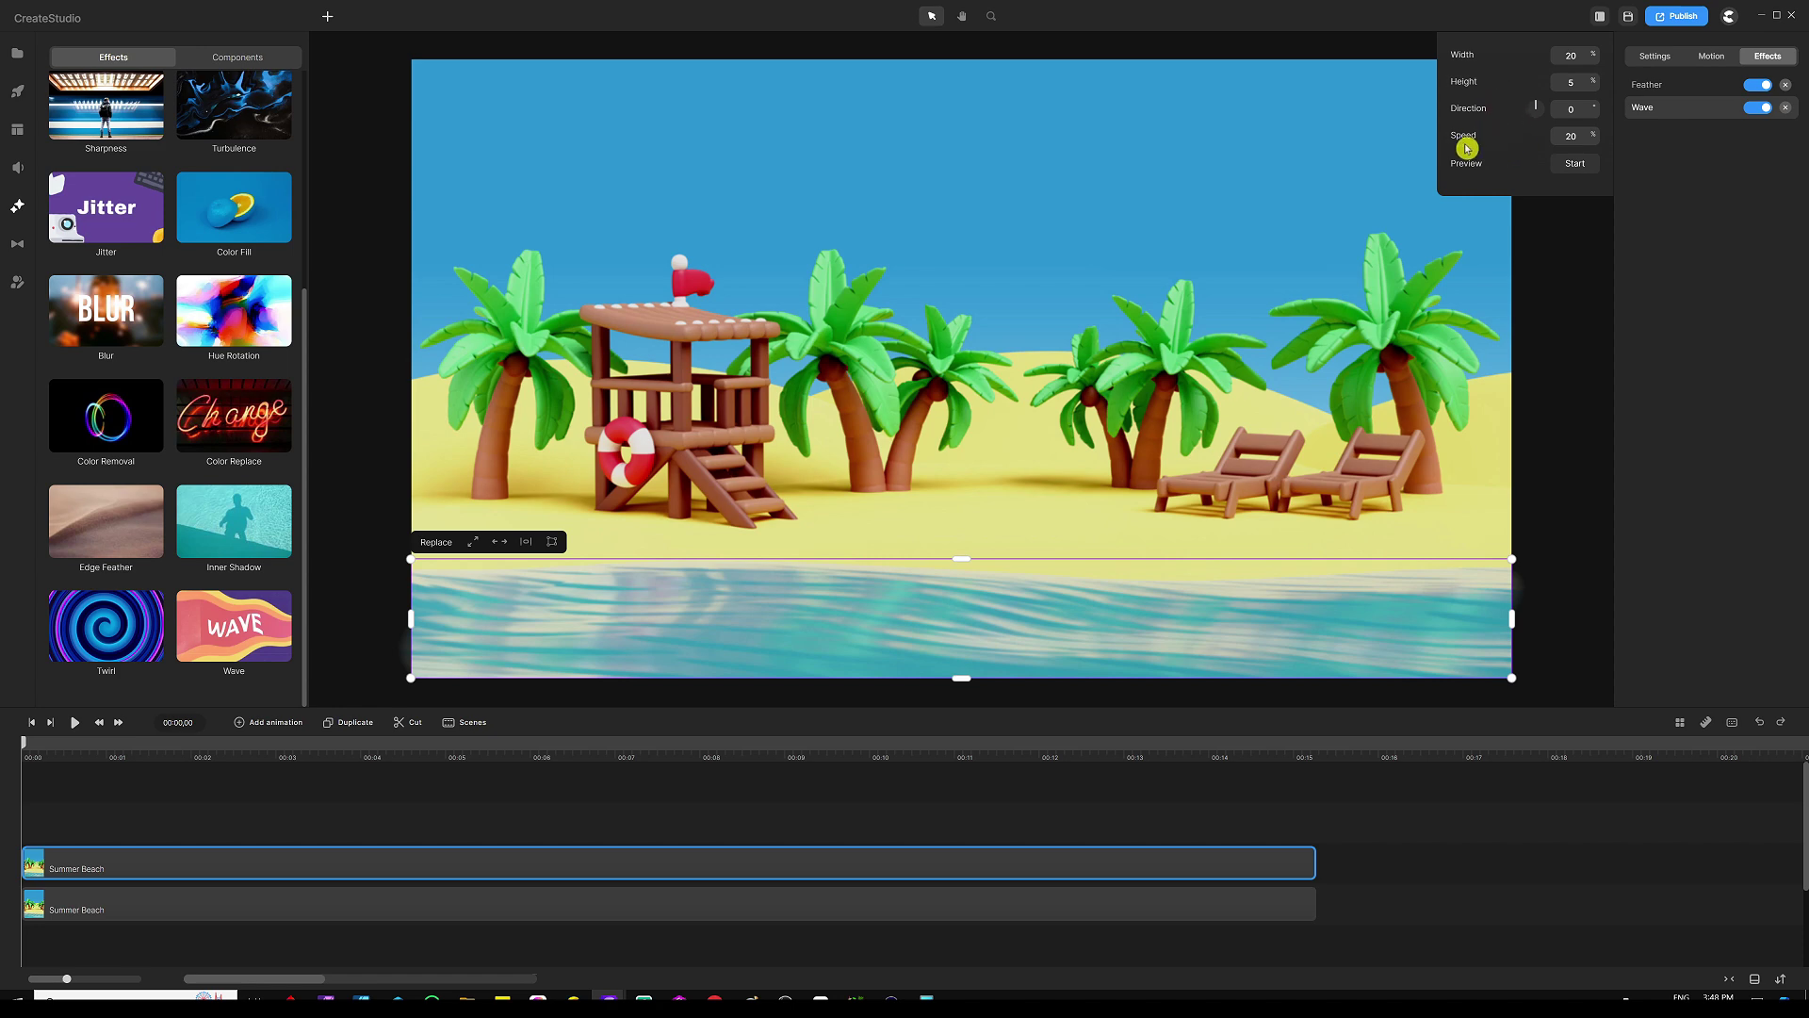
click(1551, 164)
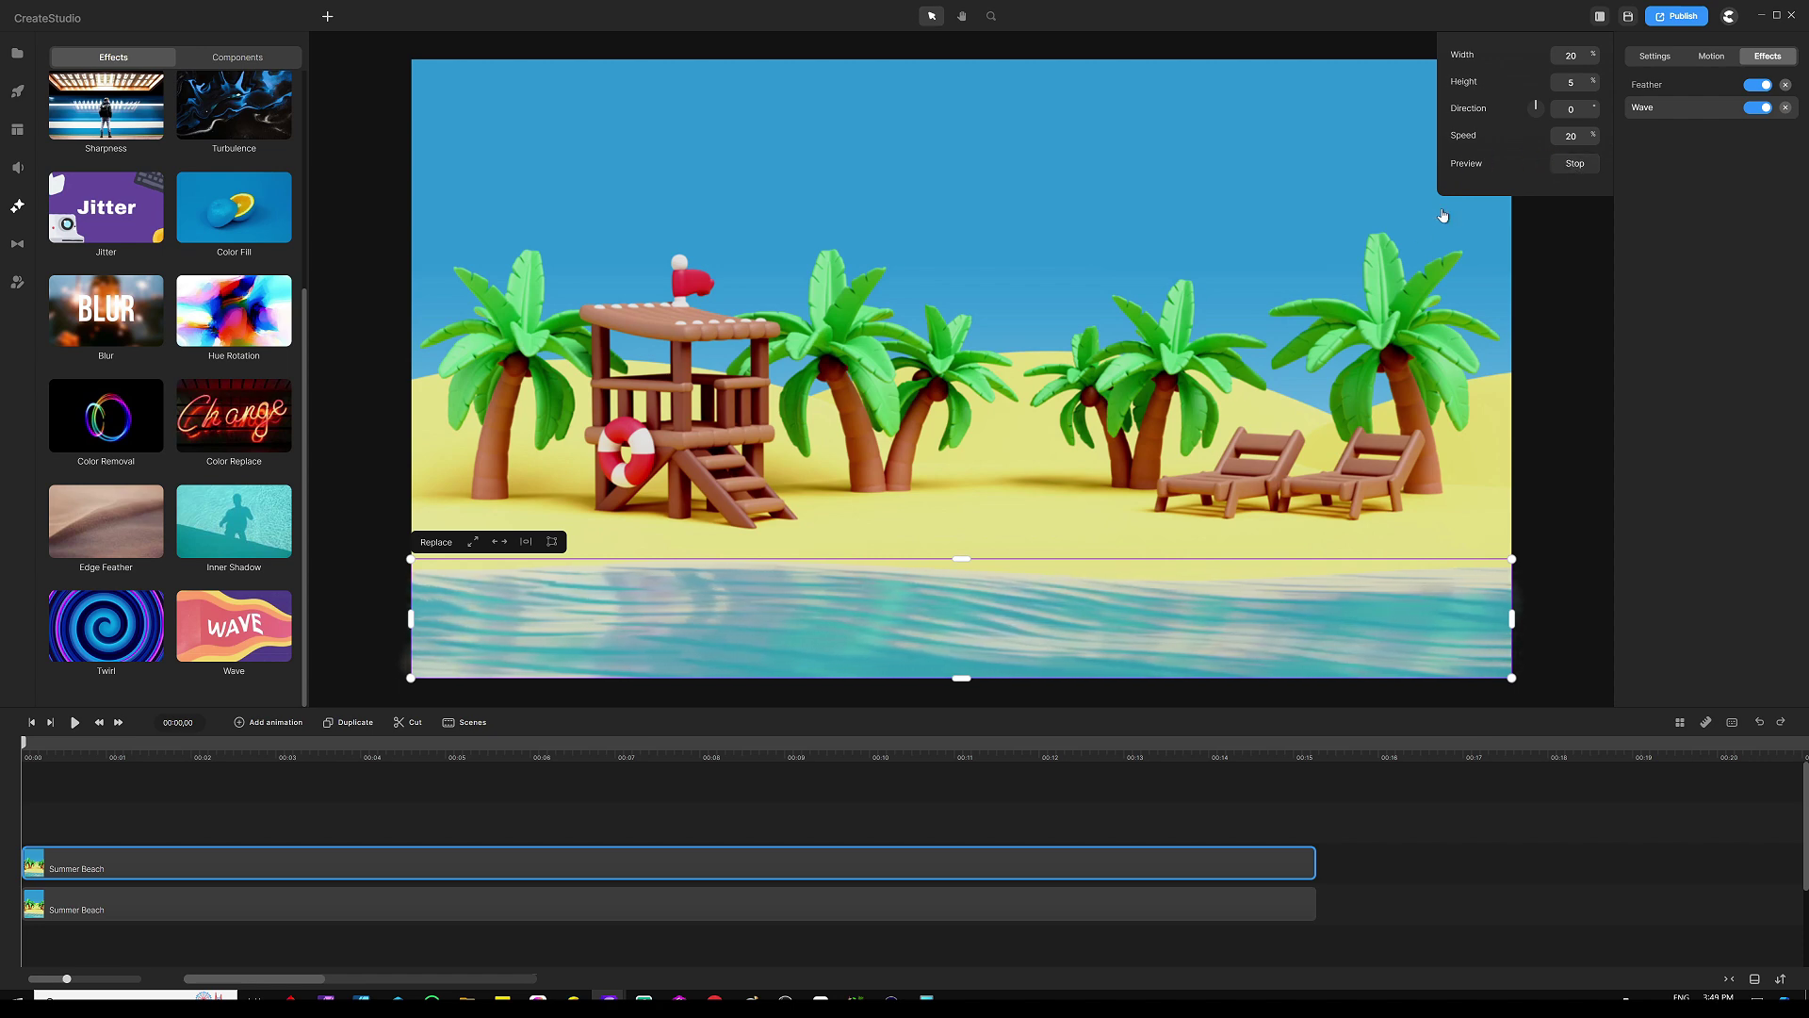
drag(1531, 89, 1552, 57)
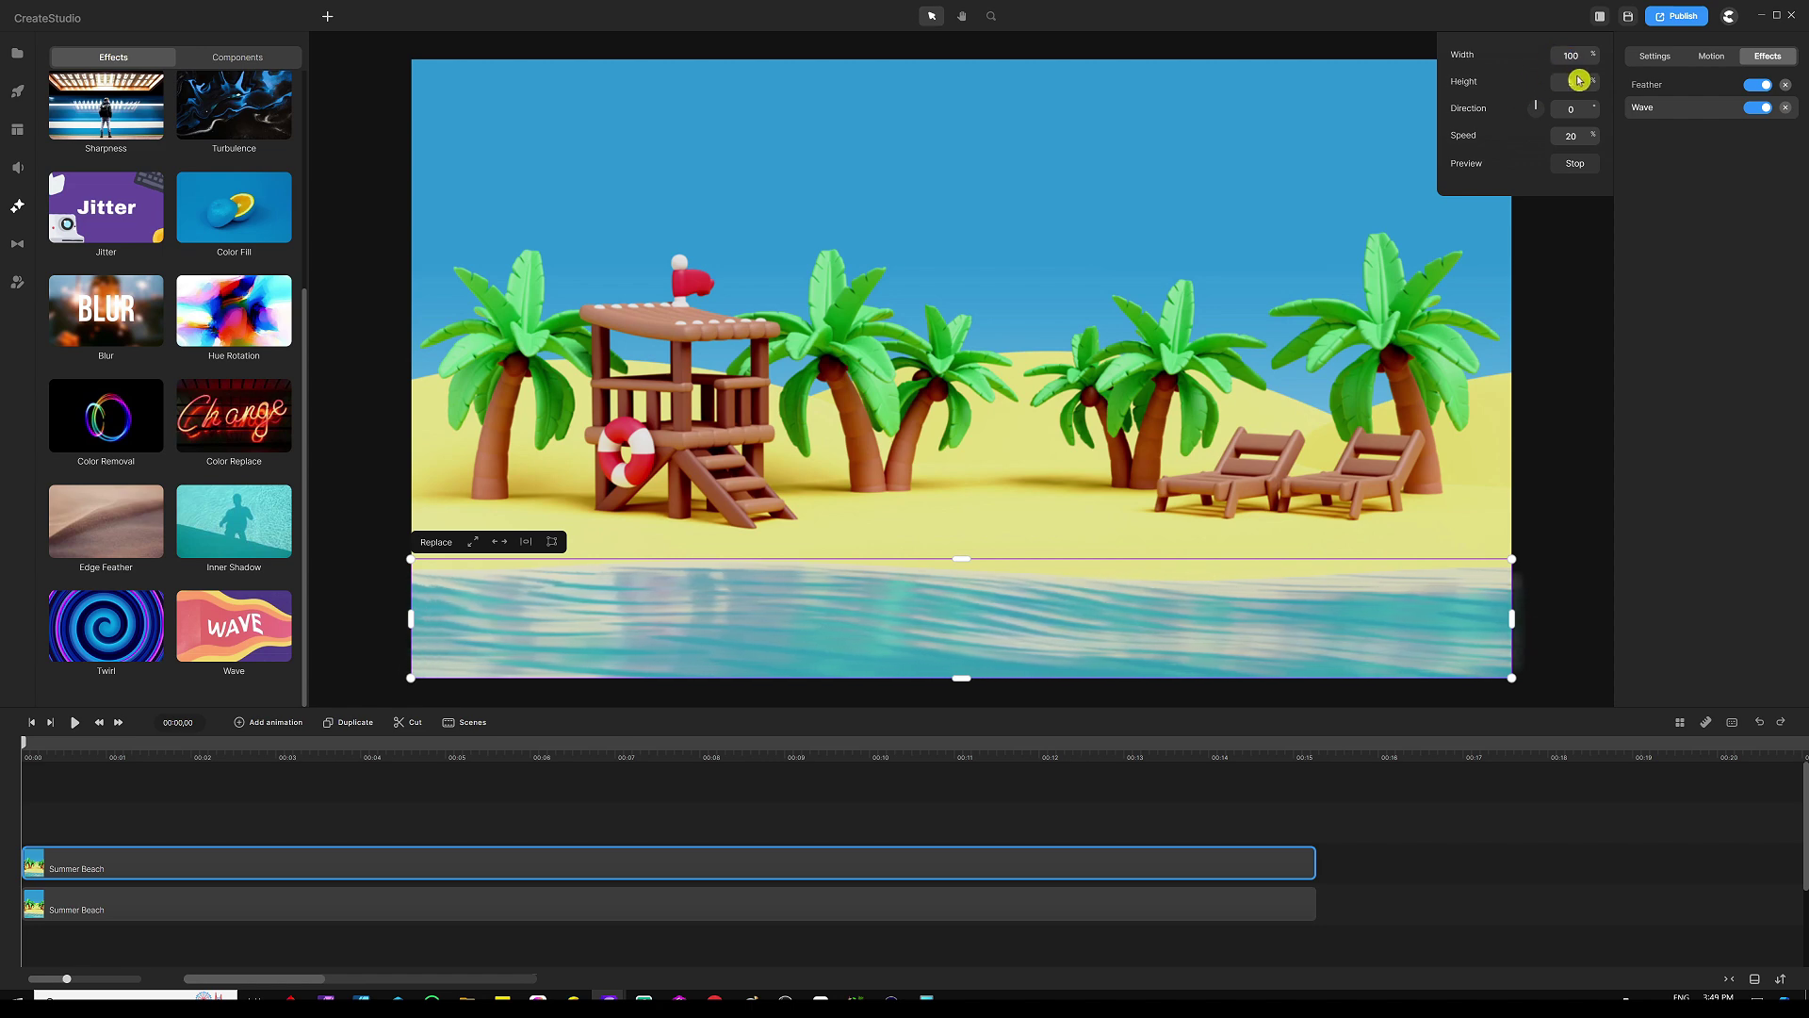
drag(1578, 81, 1548, 89)
click(1518, 56)
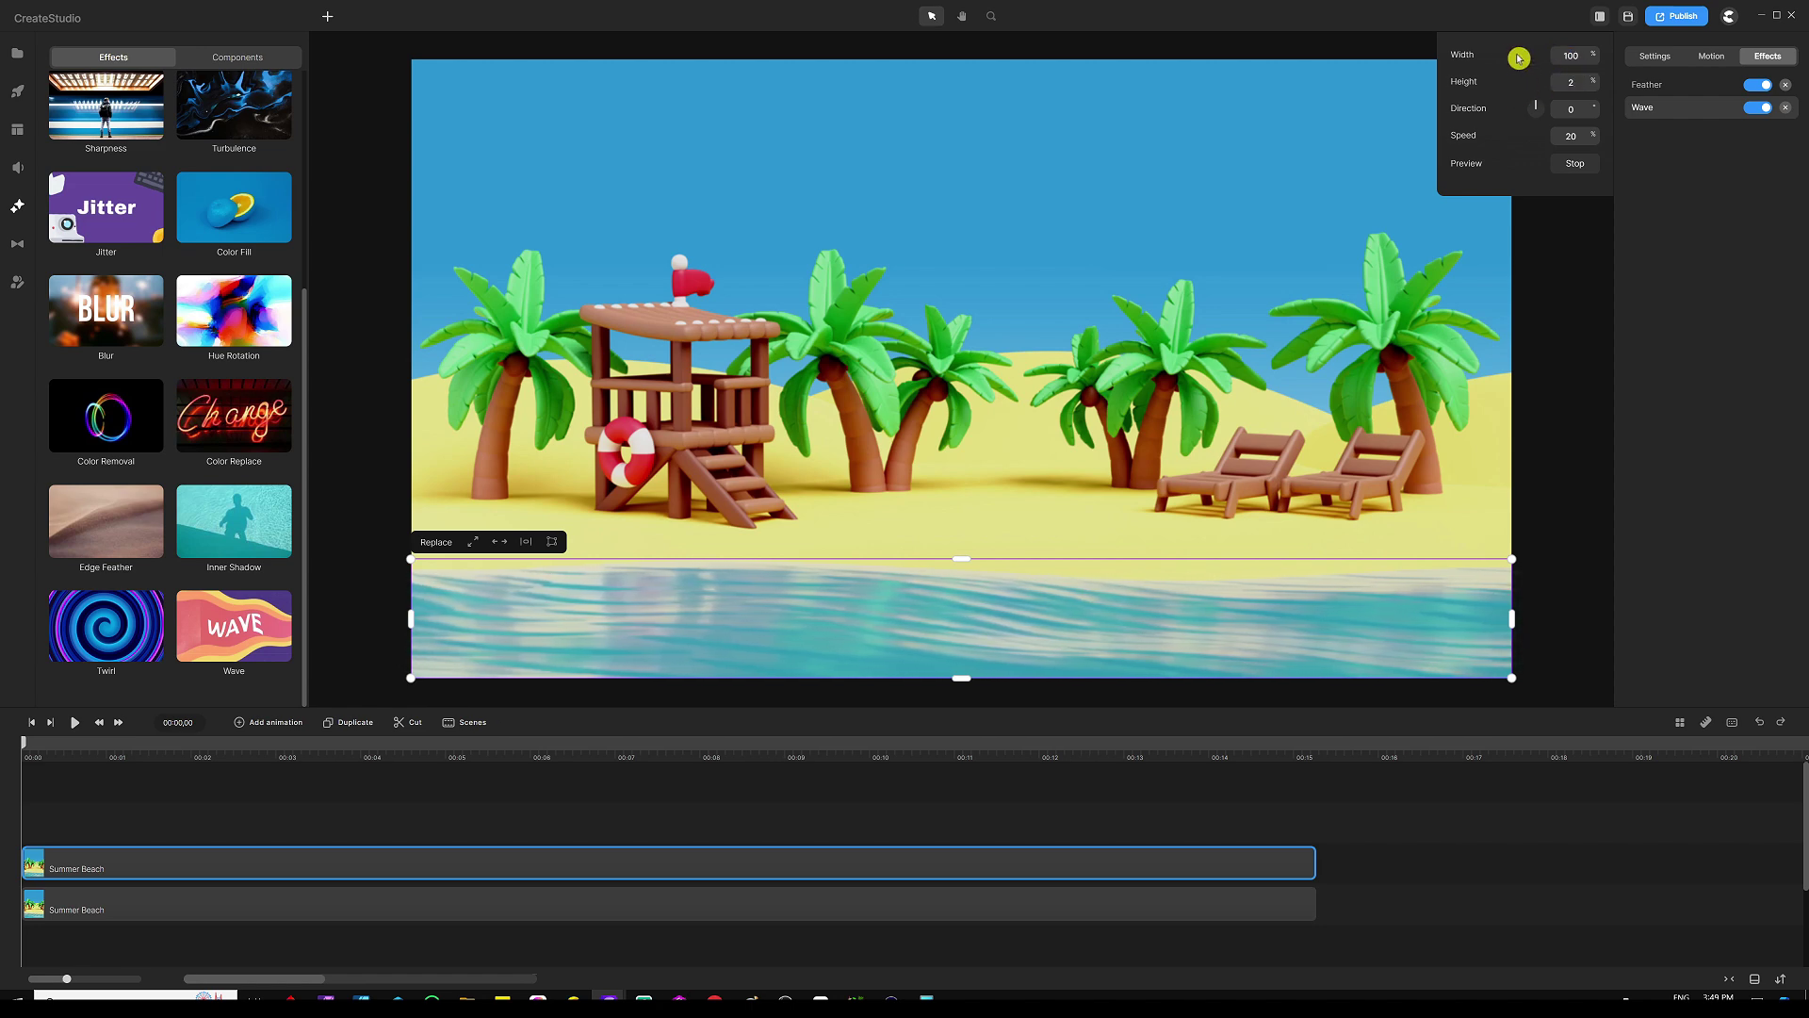
Step: Set the Wave effect's direction to 90° and its speed to 3%
click(1551, 113)
drag(1578, 109, 1535, 124)
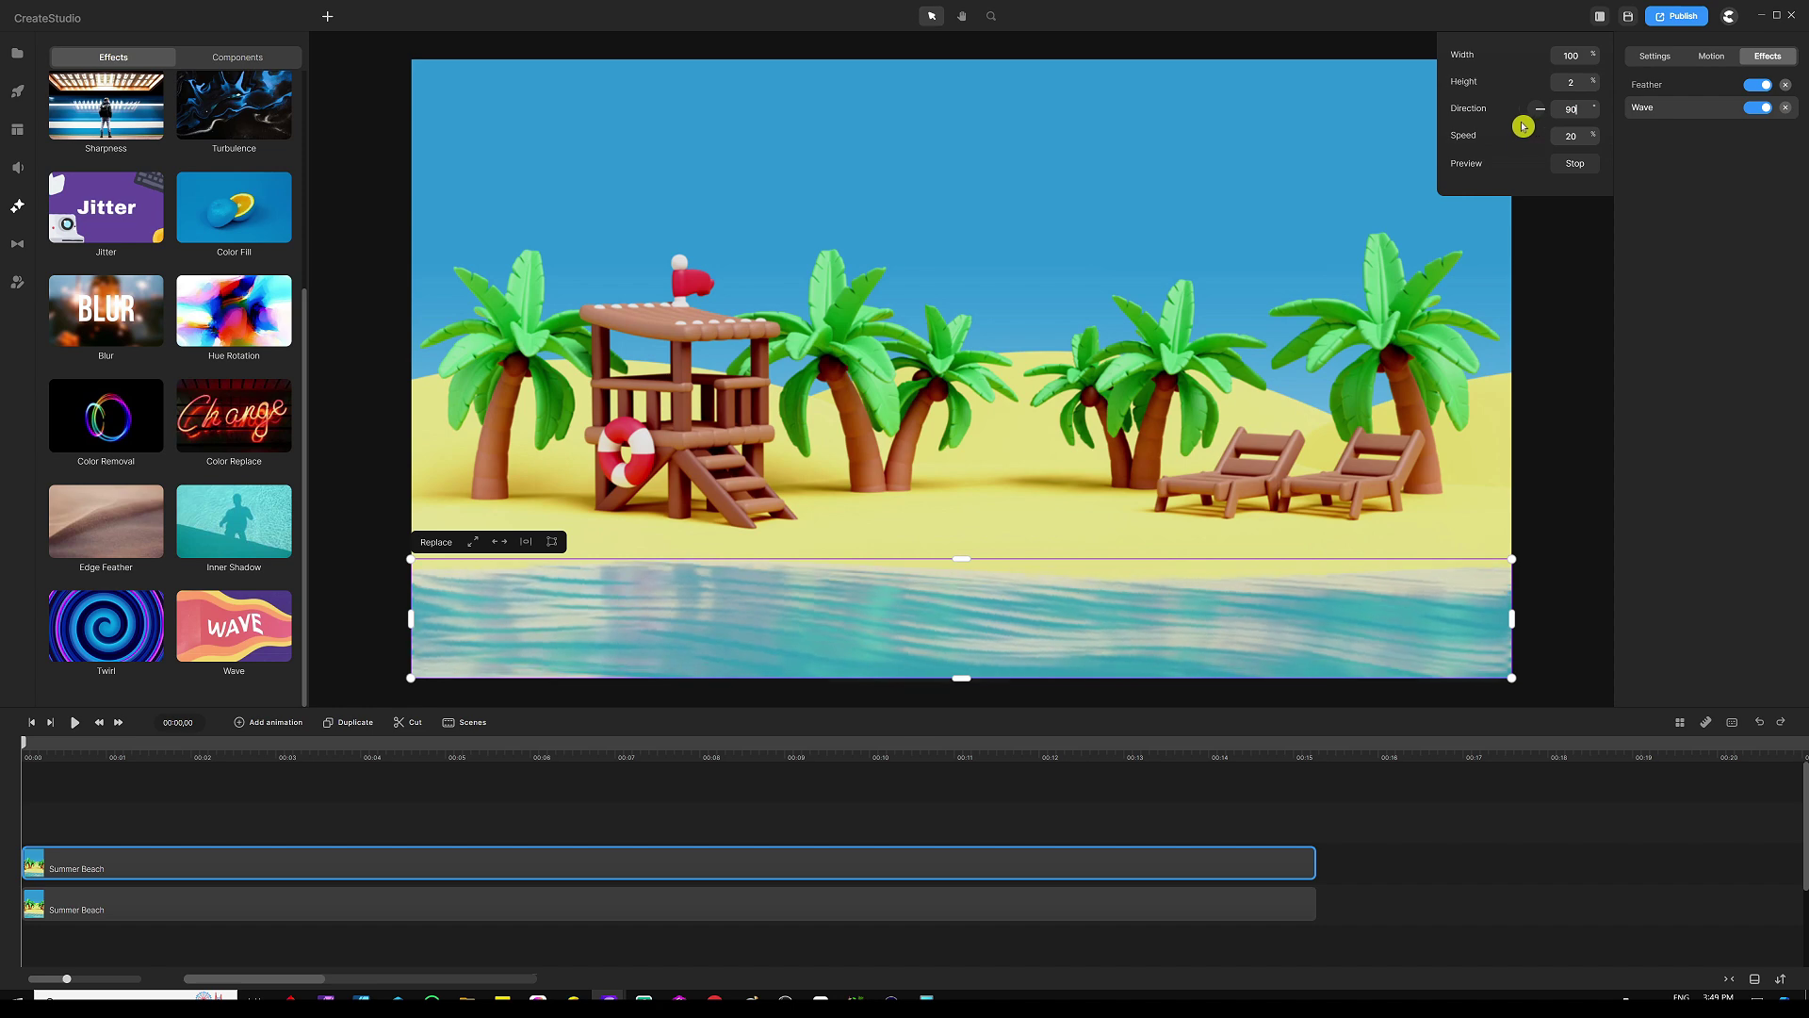
drag(1580, 136, 1540, 142)
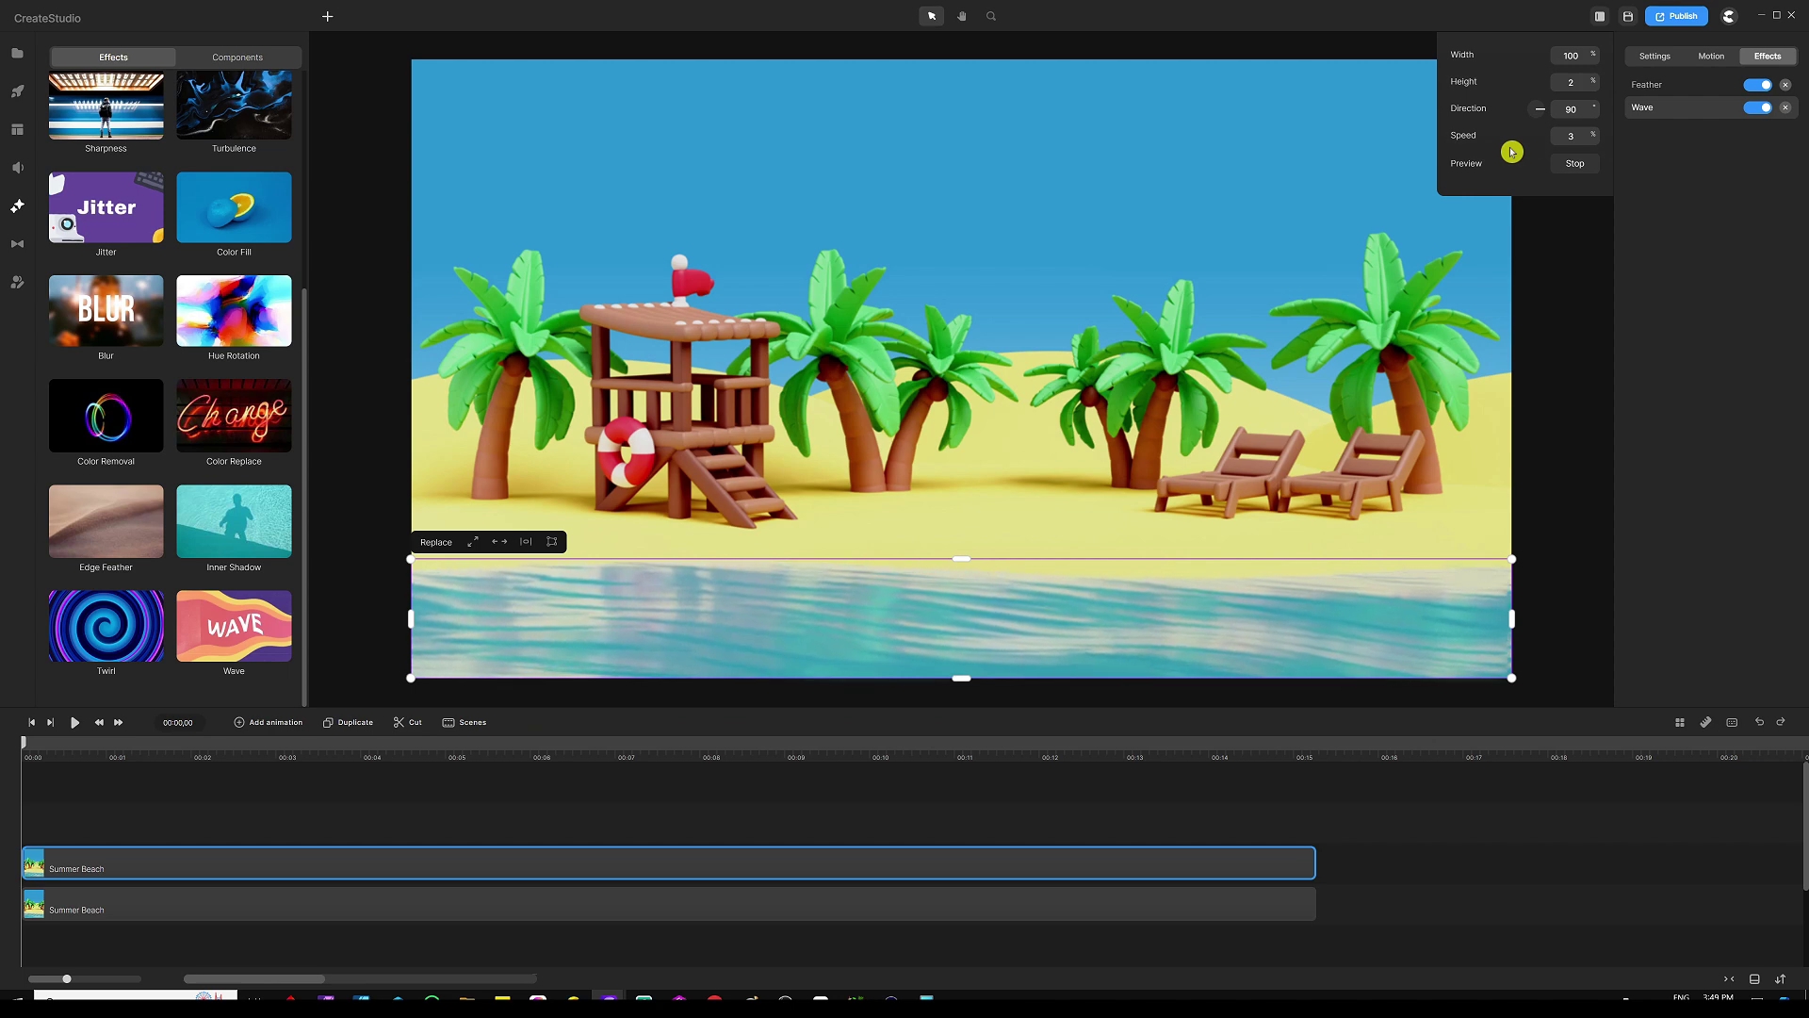
click(581, 796)
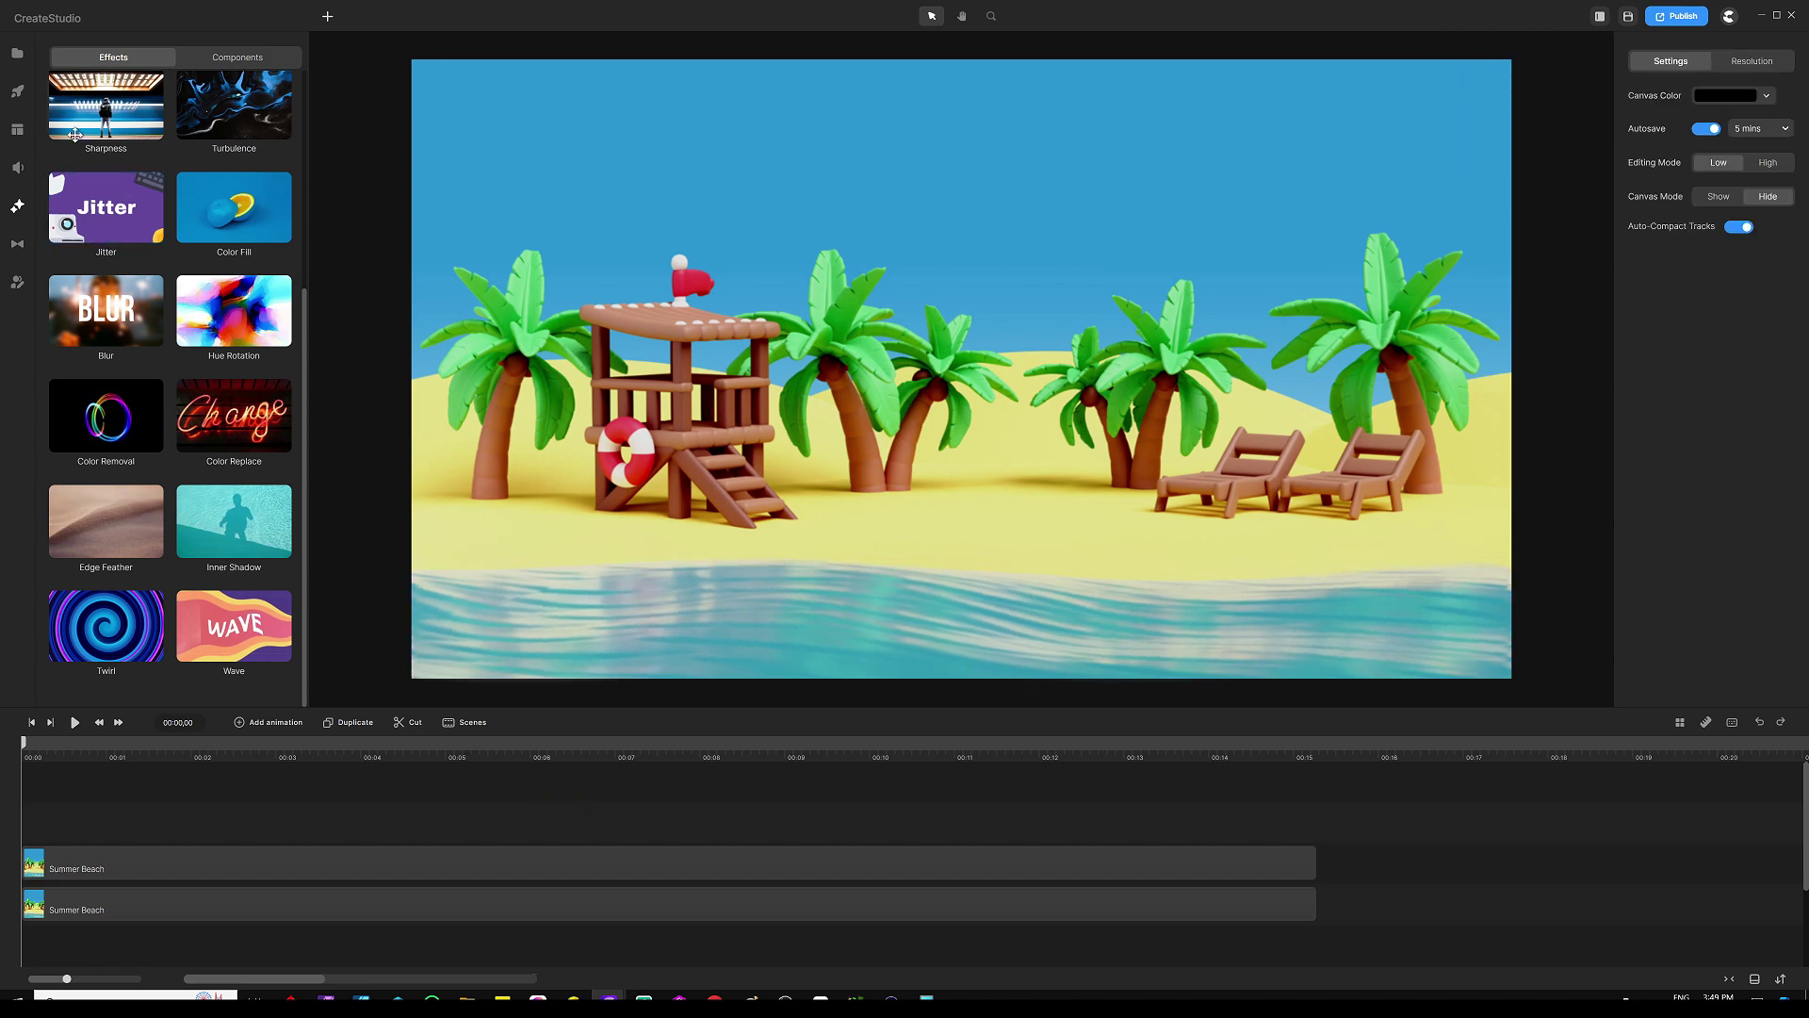
Step: Search the 3D character category for "surf" and add the Surfer character to the middle of the canvas at the start of the timeline
click(17, 92)
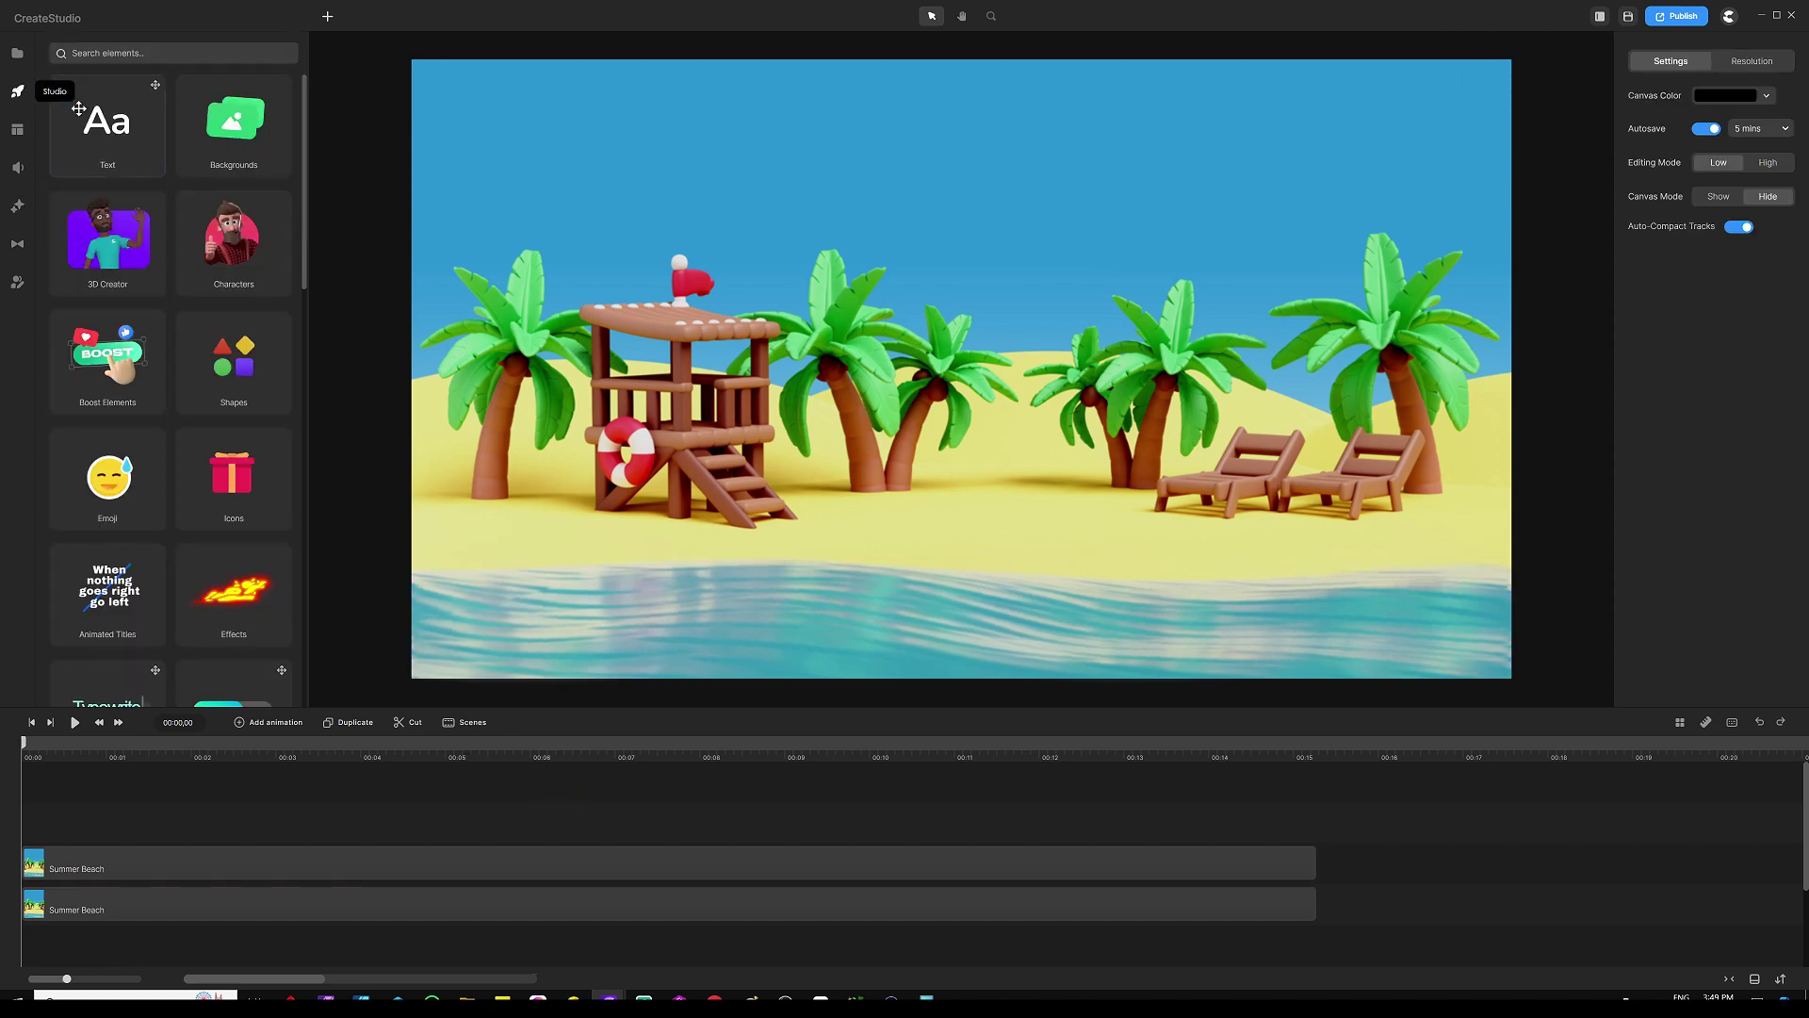
click(234, 241)
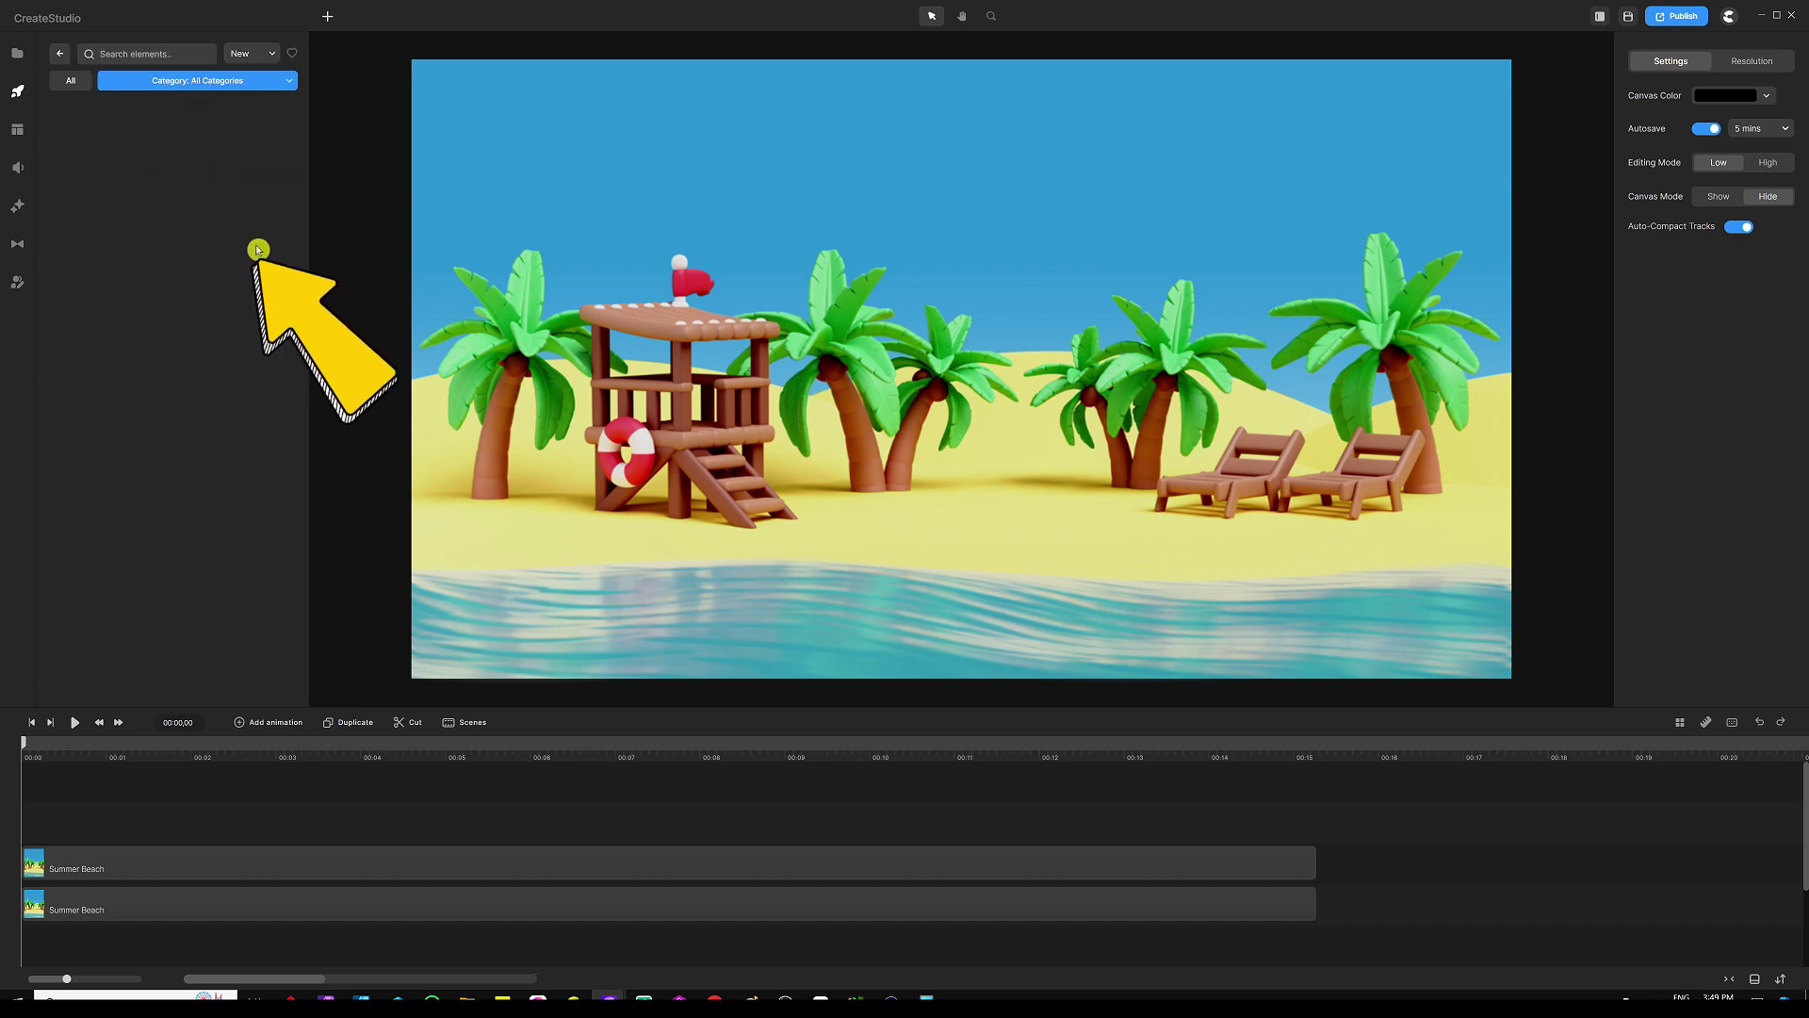
click(218, 82)
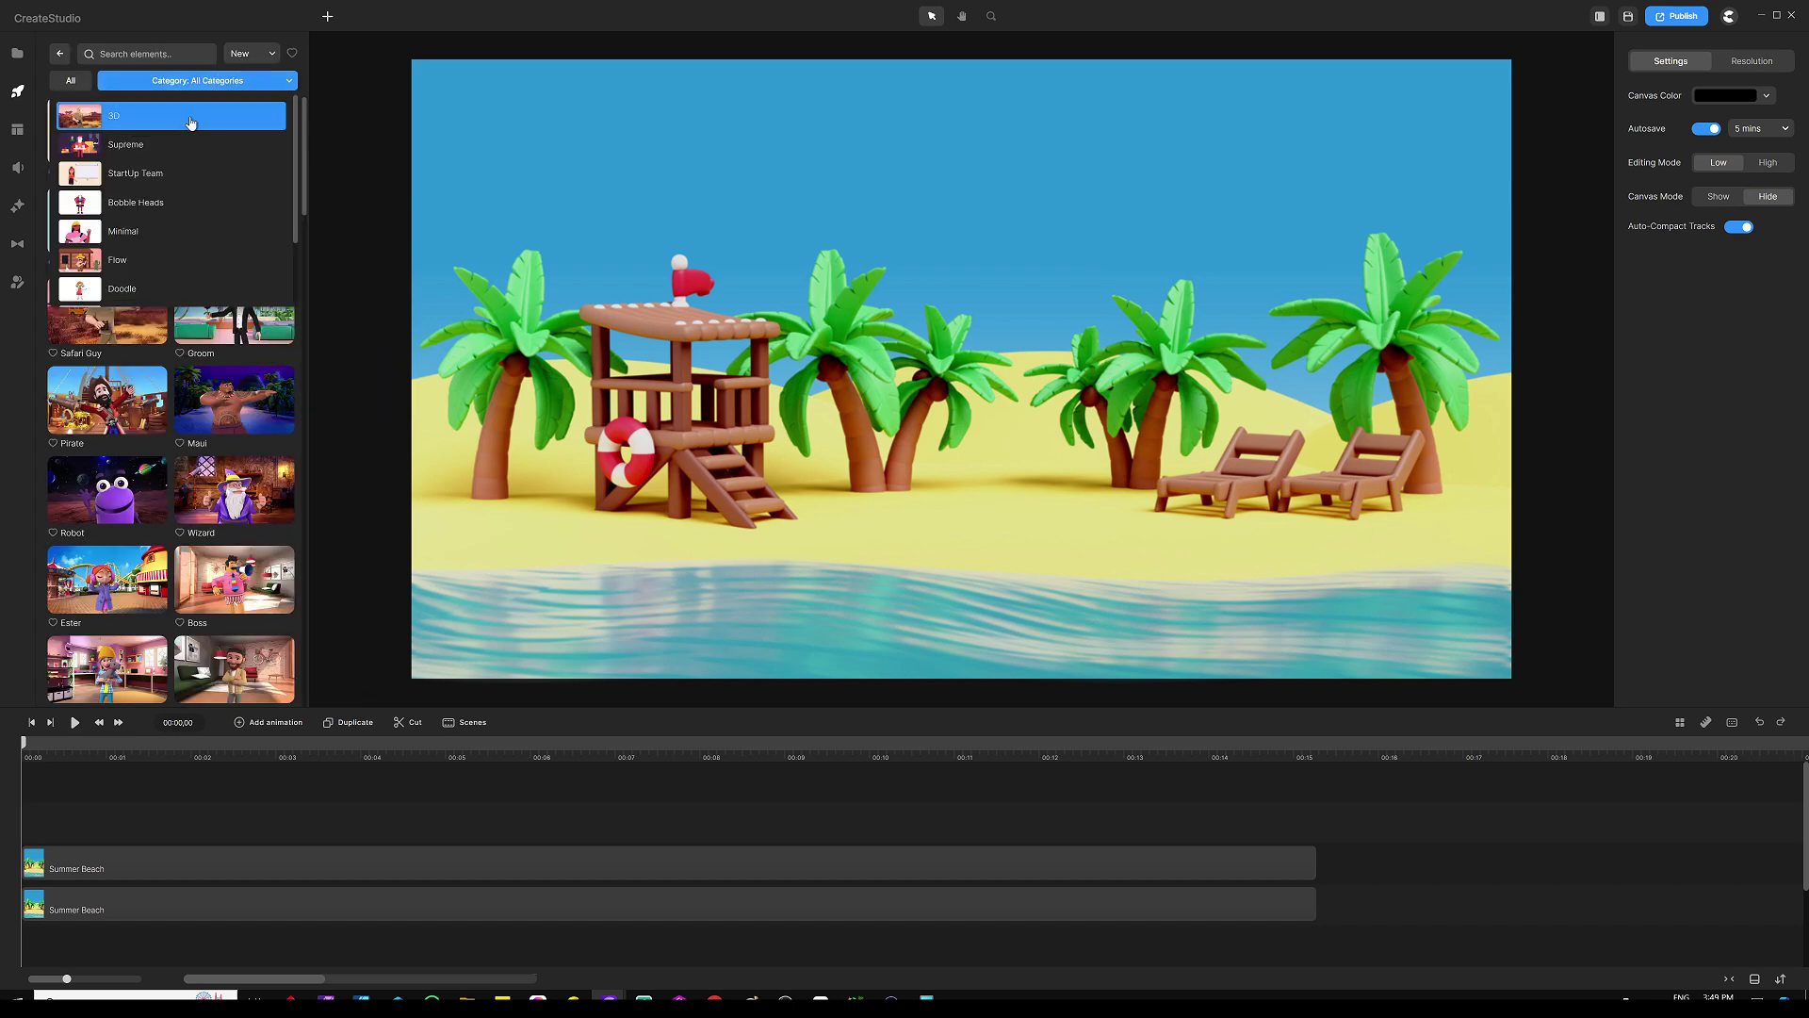
click(188, 118)
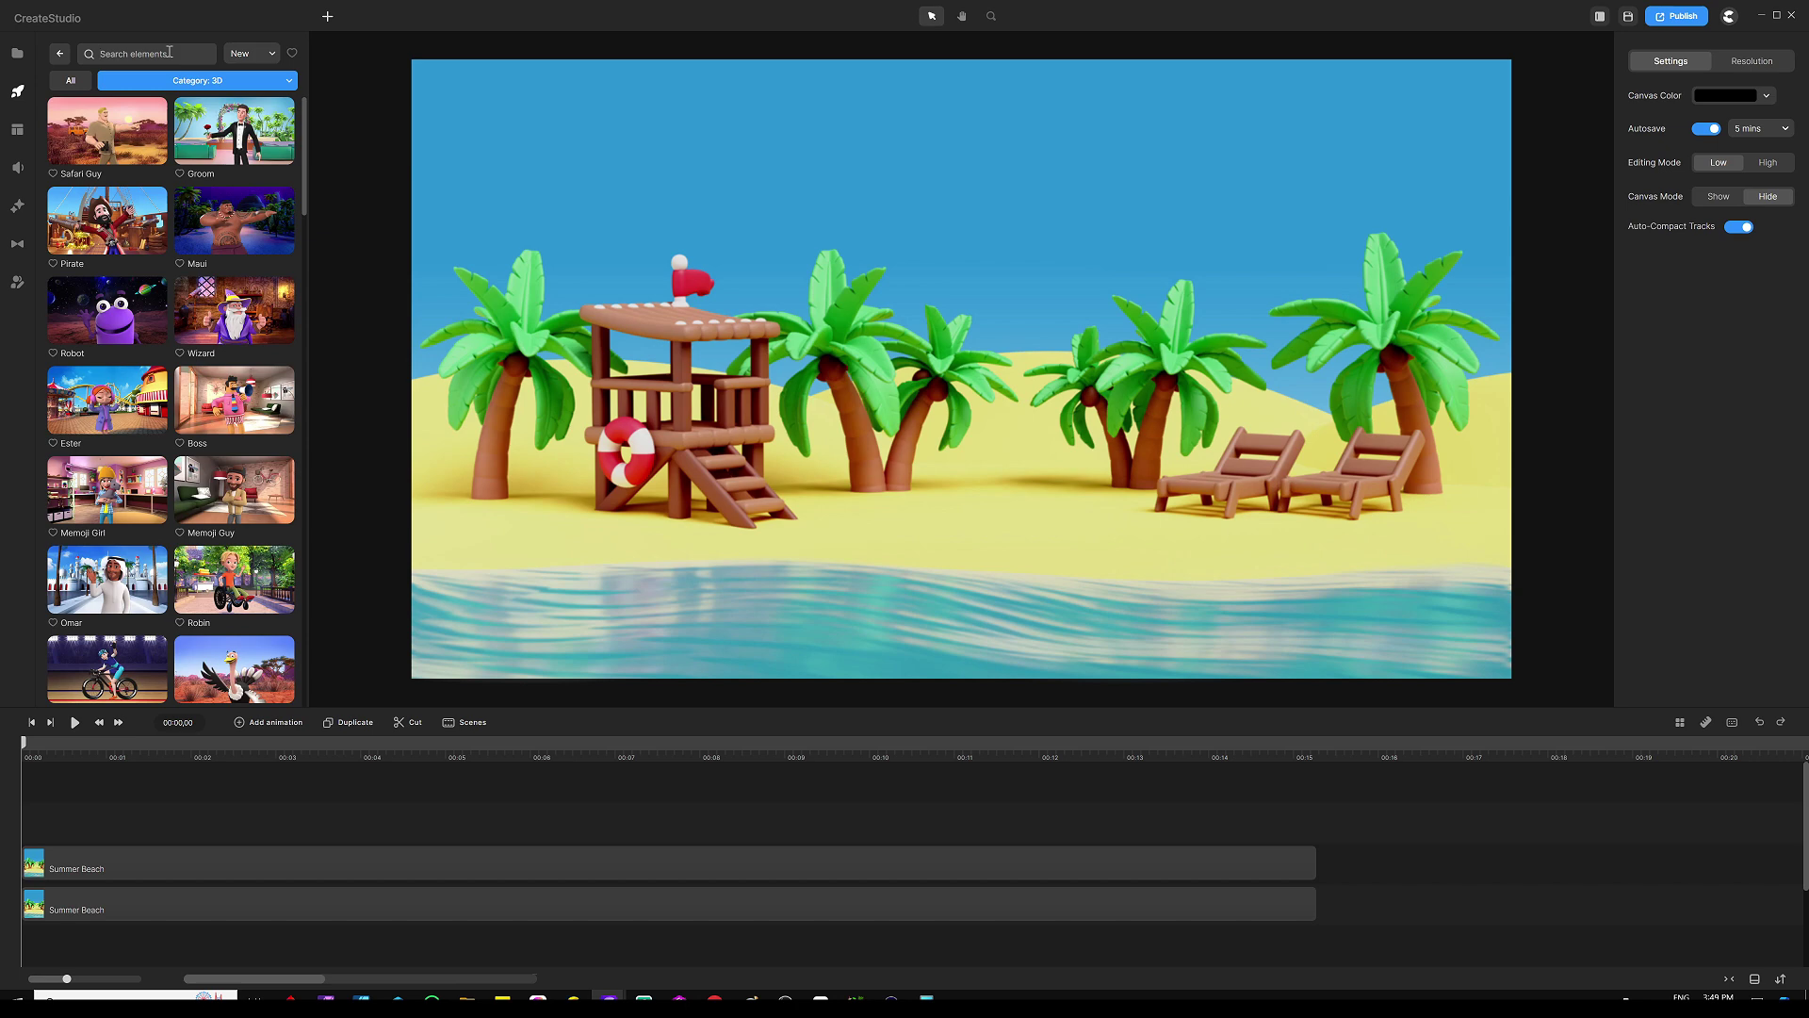
text(surf)
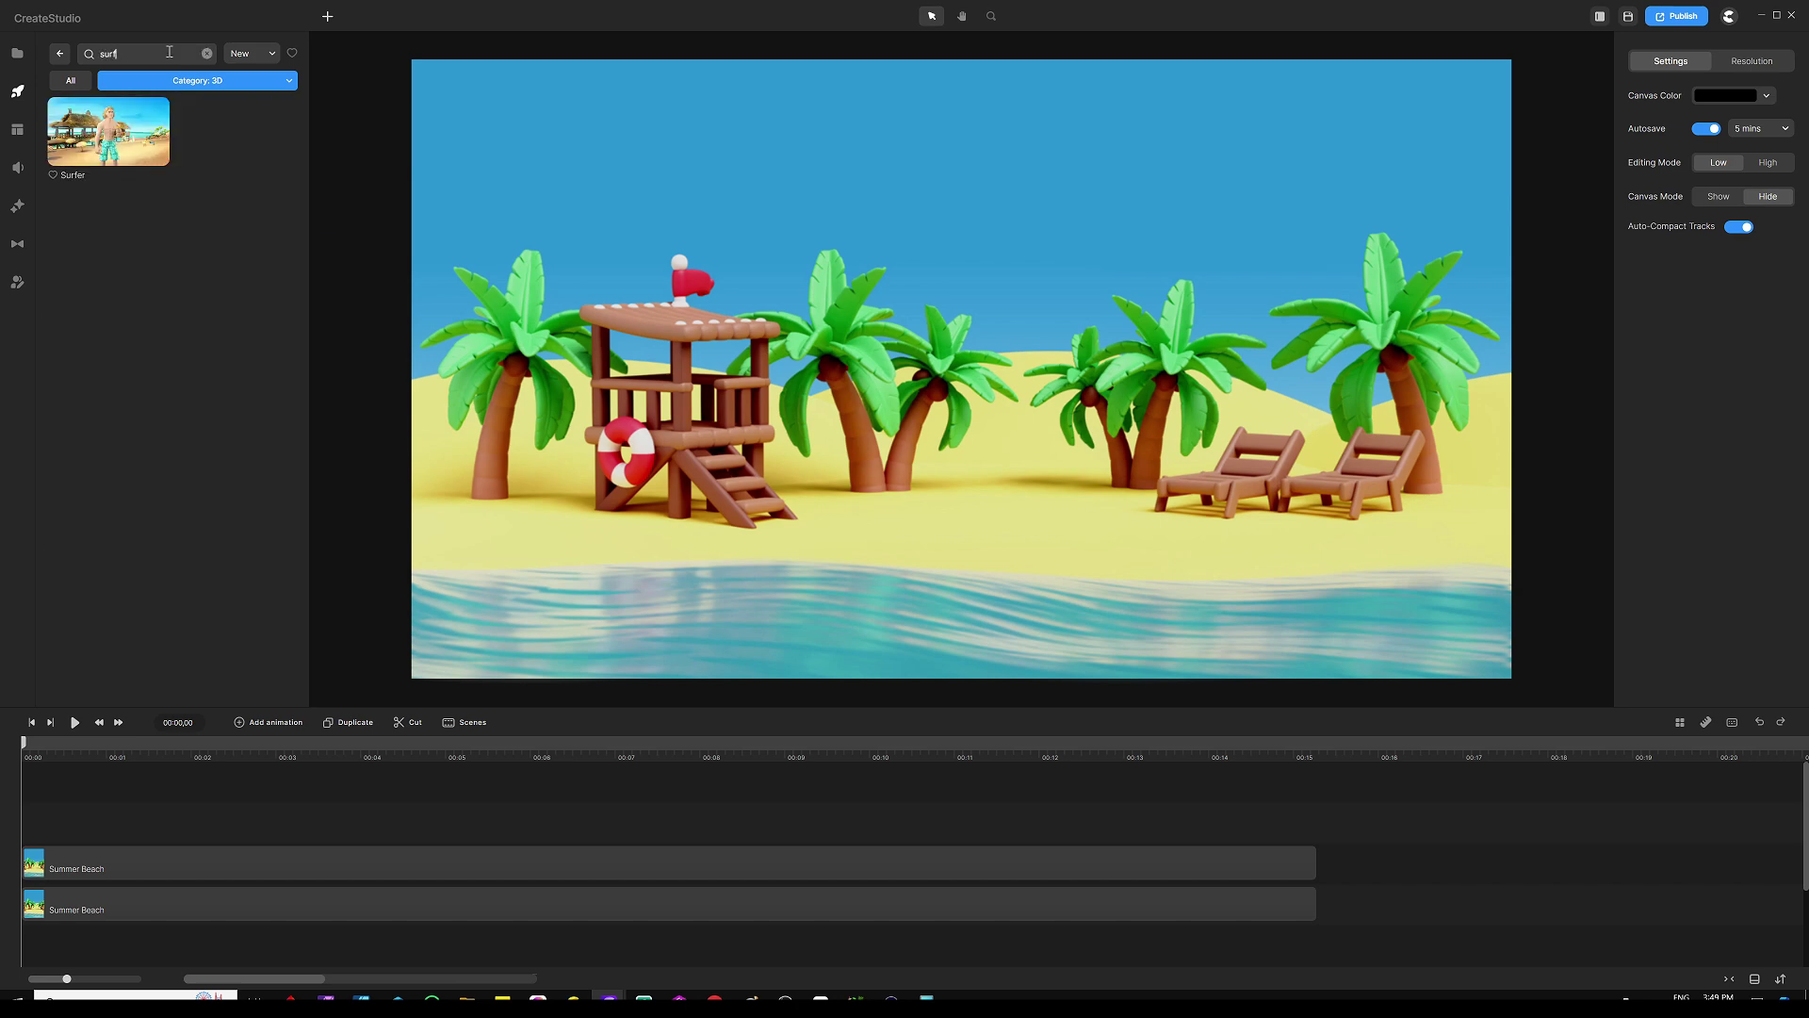
drag(108, 132, 906, 421)
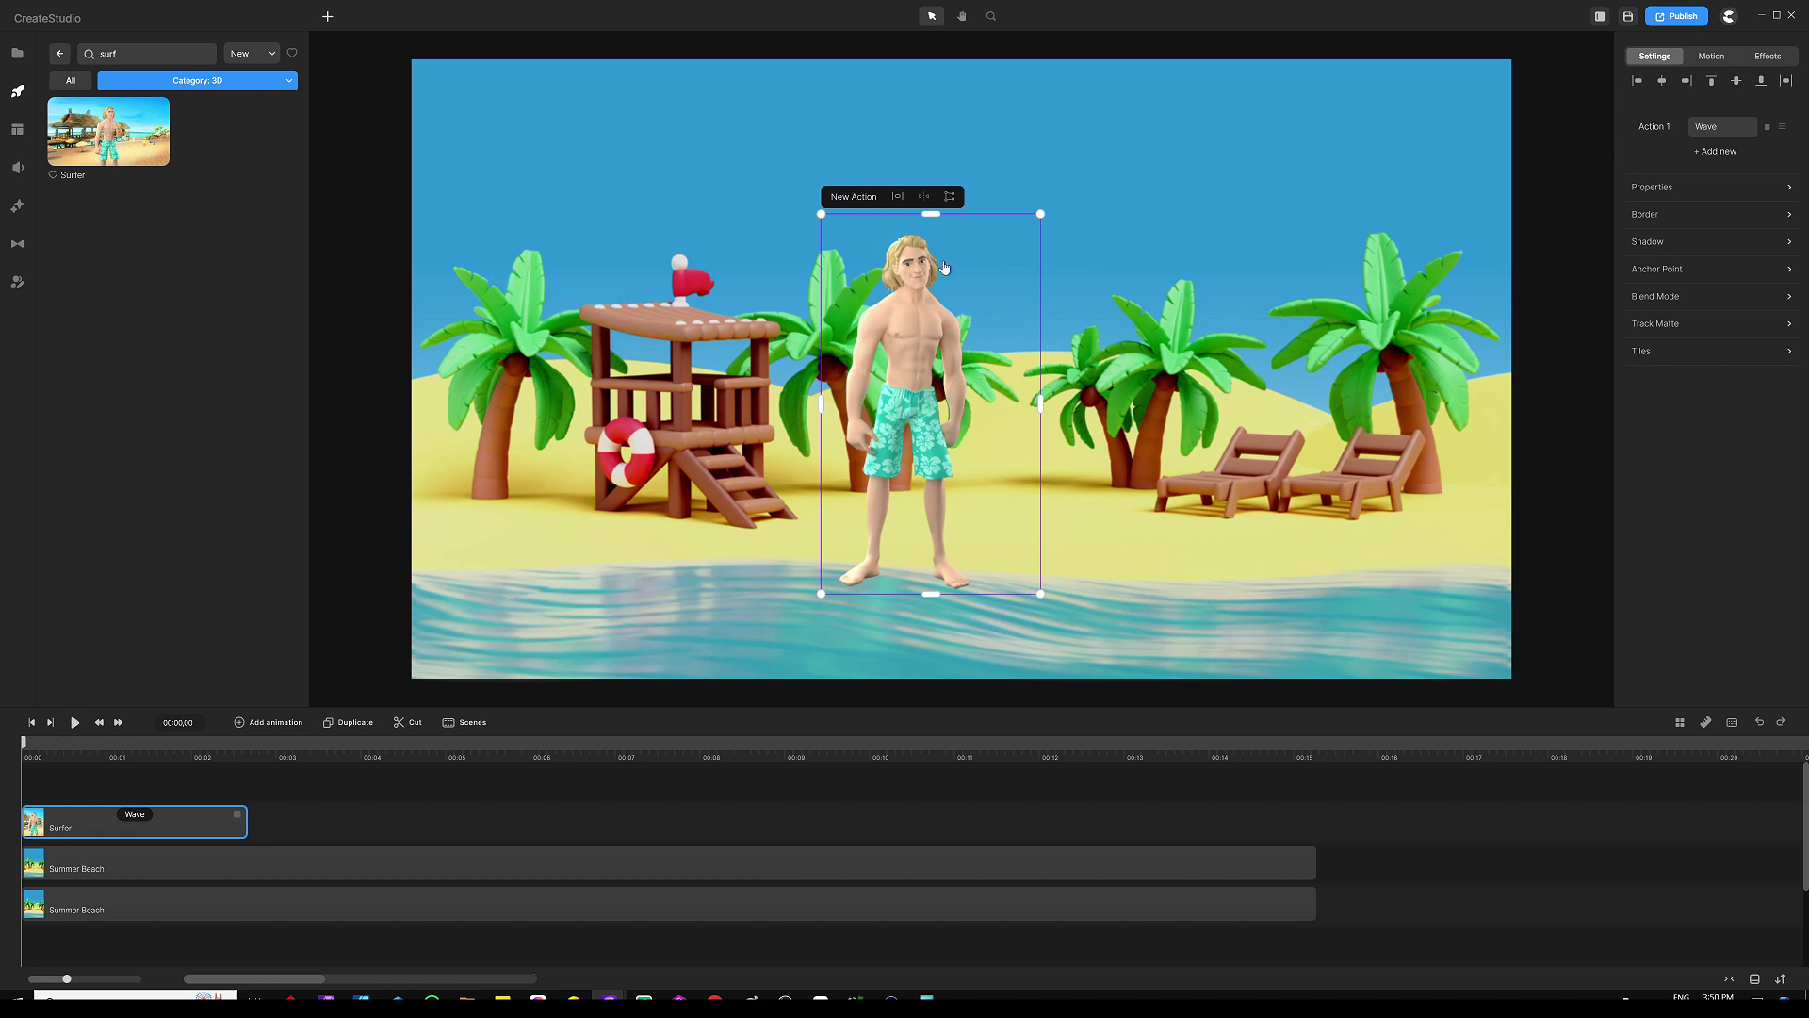
Step: Change the Surfer character's action from Wave to Diving
click(135, 816)
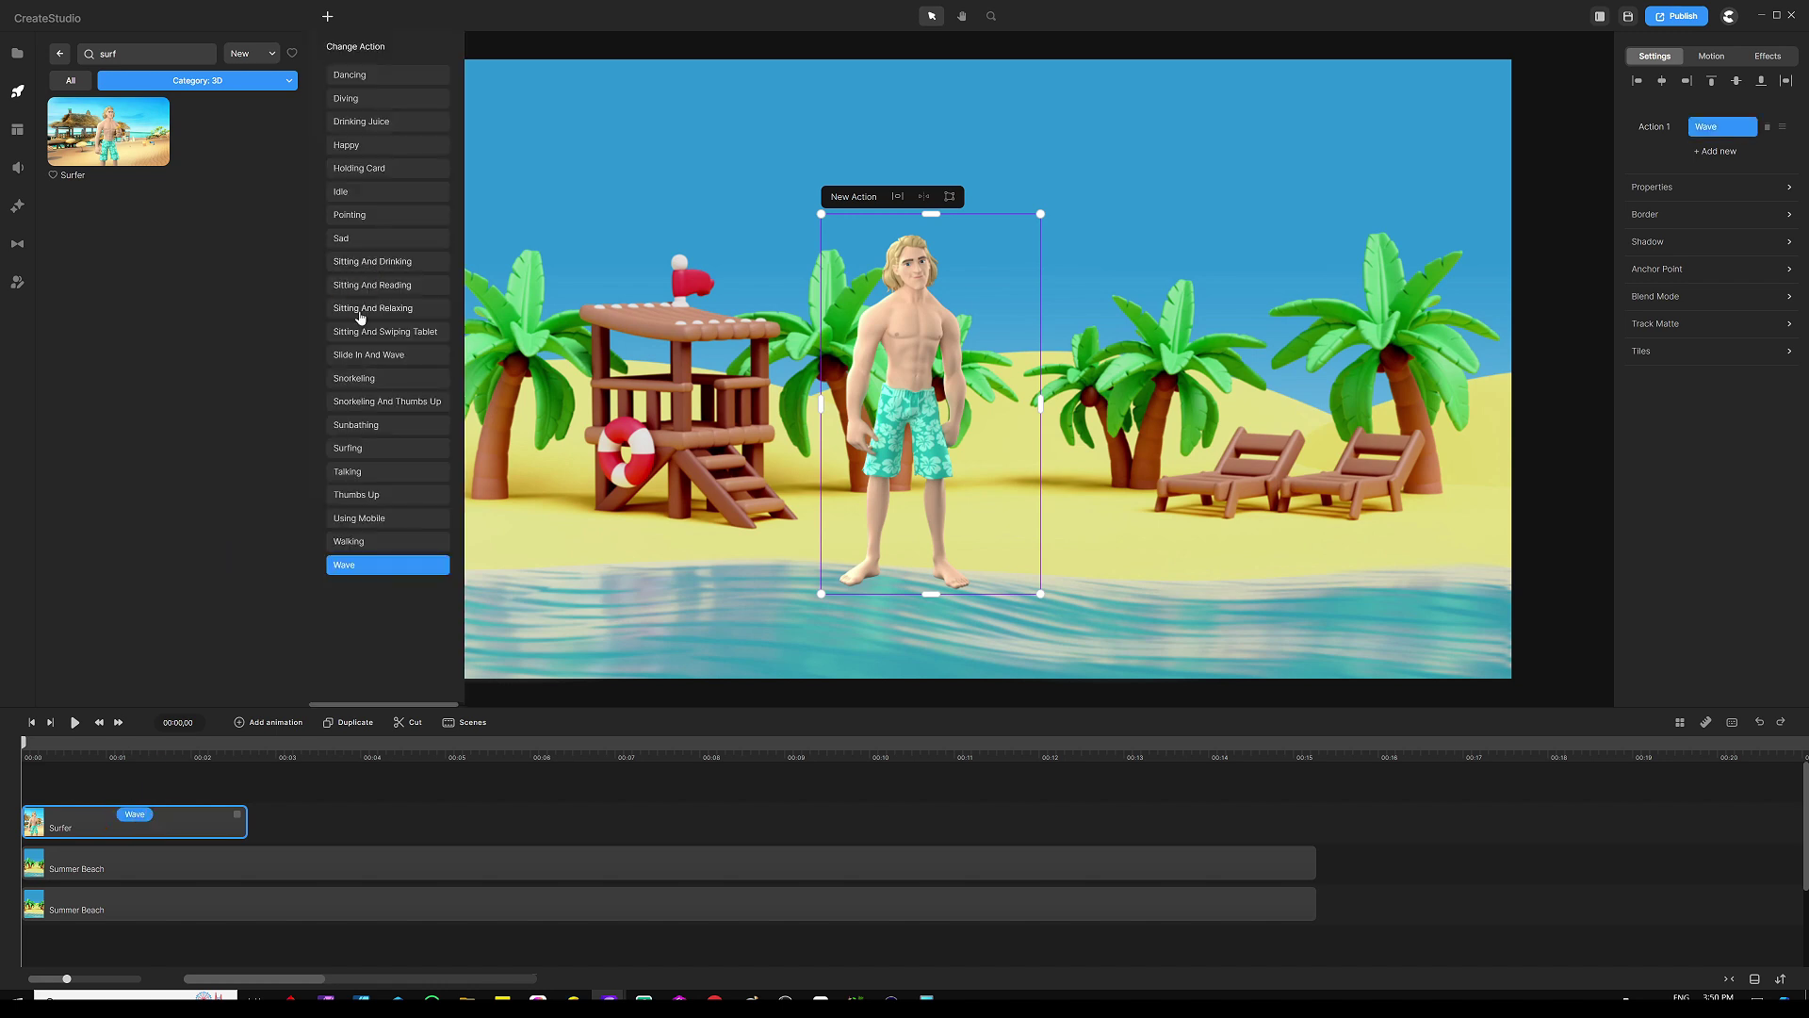
click(349, 98)
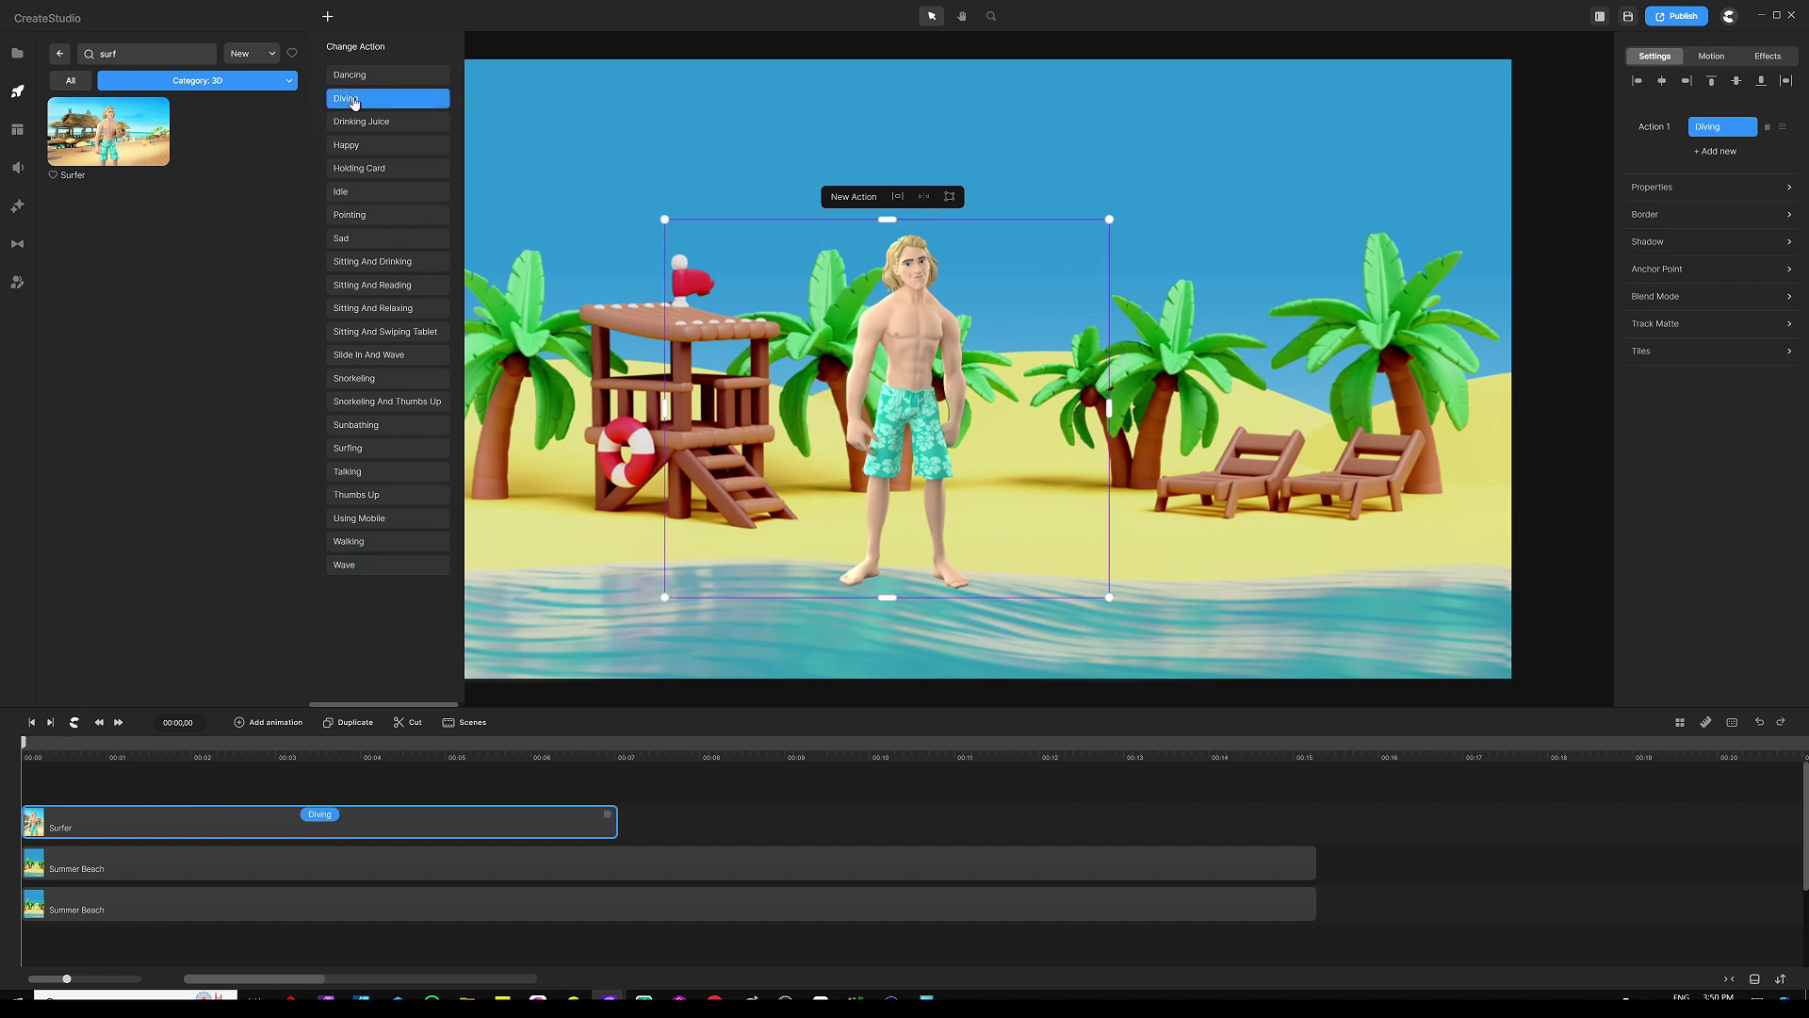
click(146, 780)
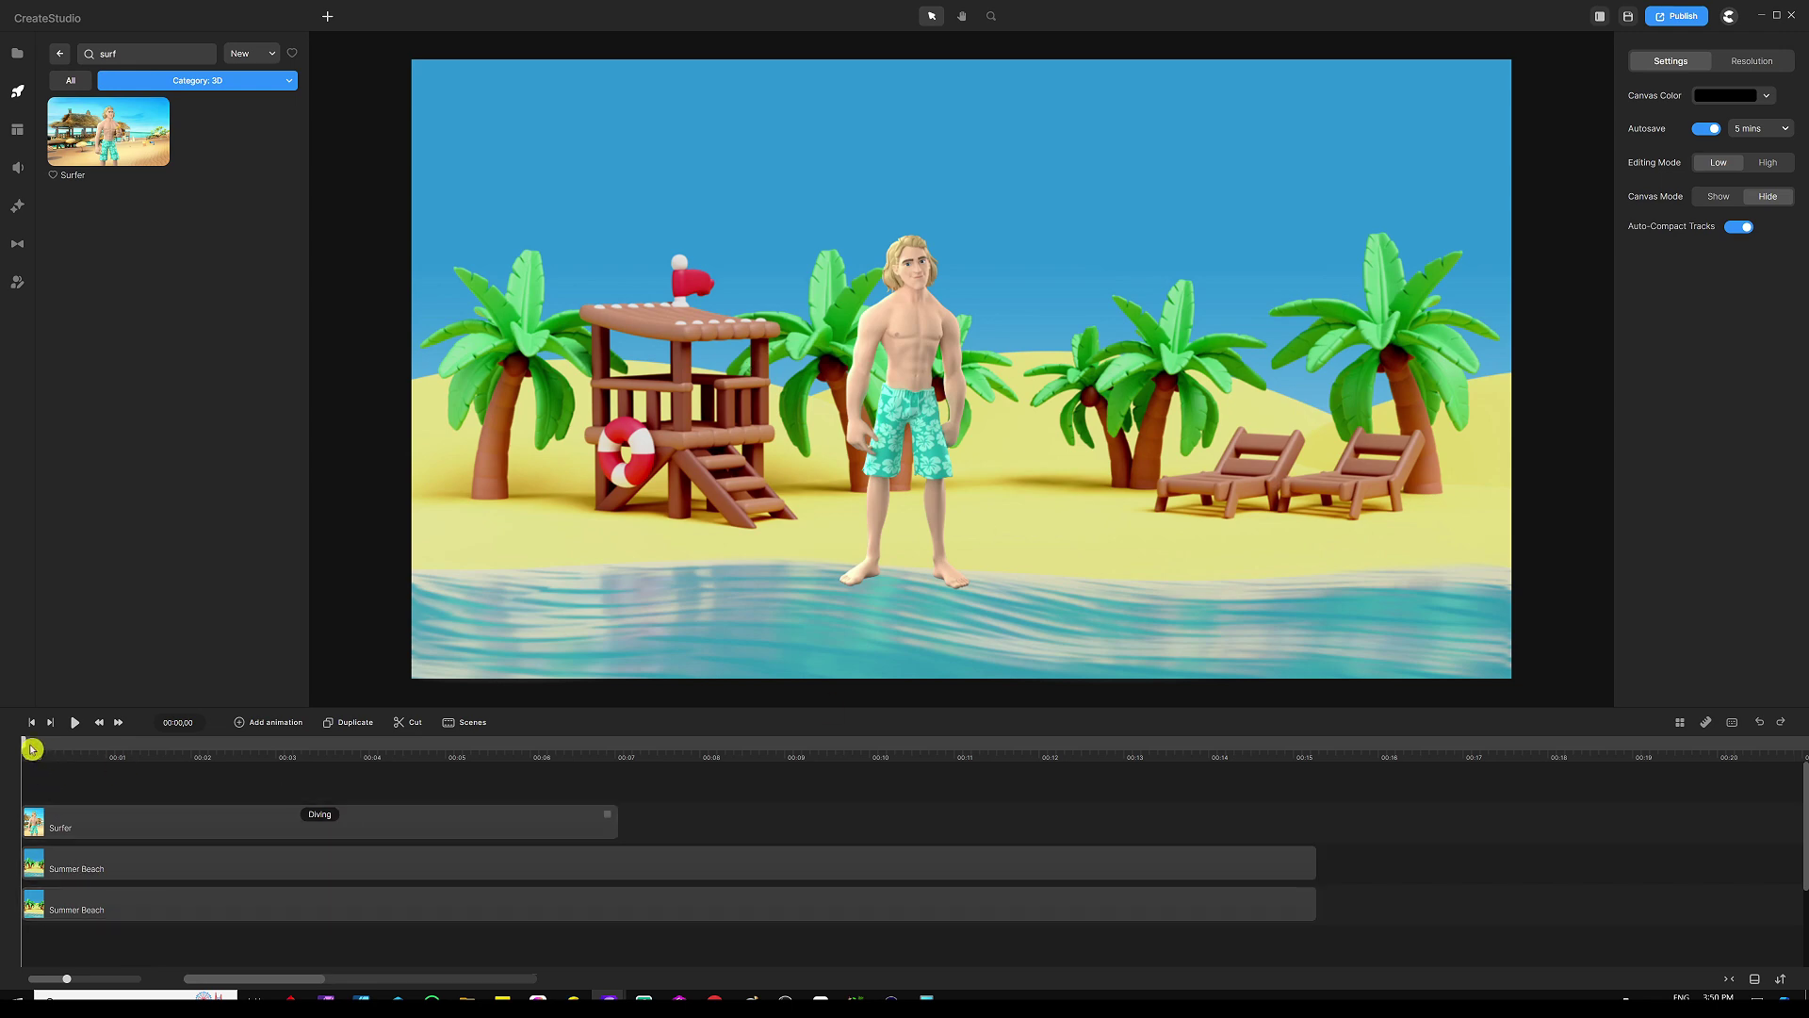
Step: Trim the Surfer's Diving clip to just the swimming part and extend it to about the length of the Summer Beach clips
mouse_move(24, 745)
mouse_down()
mouse_move(209, 747)
mouse_move(3, 751)
mouse_up()
click(187, 778)
click(350, 808)
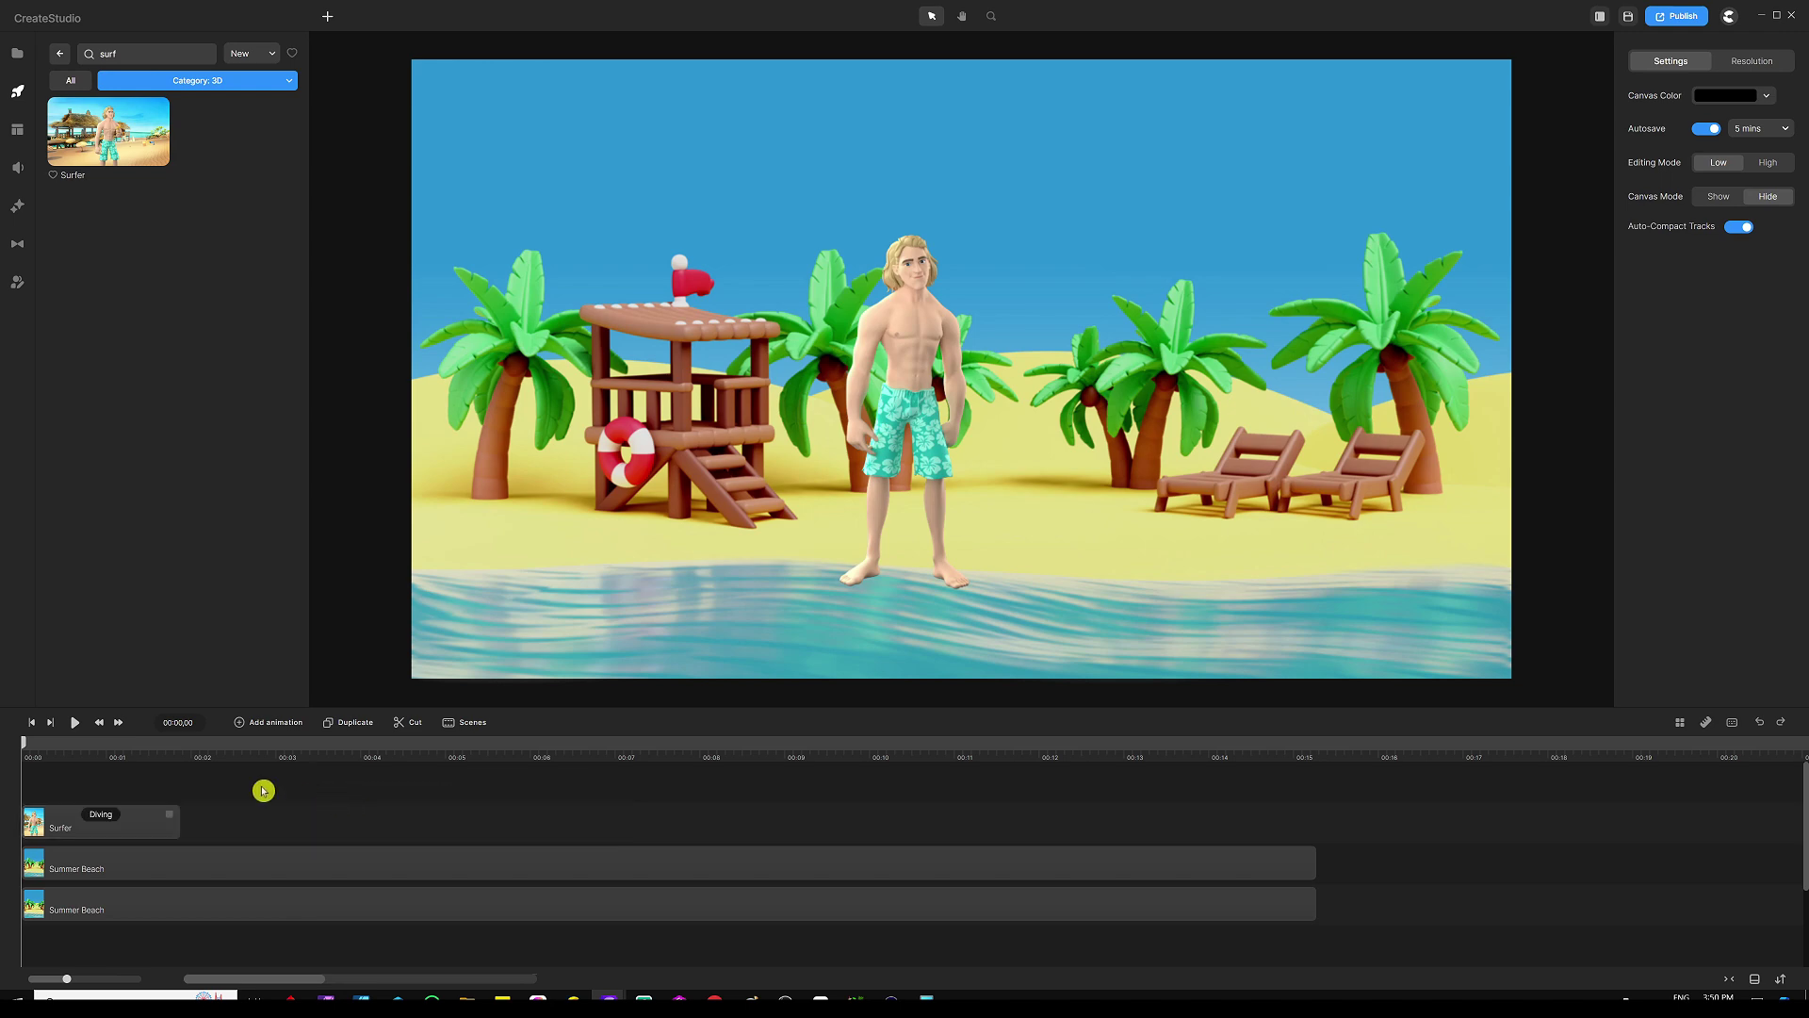
click(69, 754)
drag(69, 756, 23, 754)
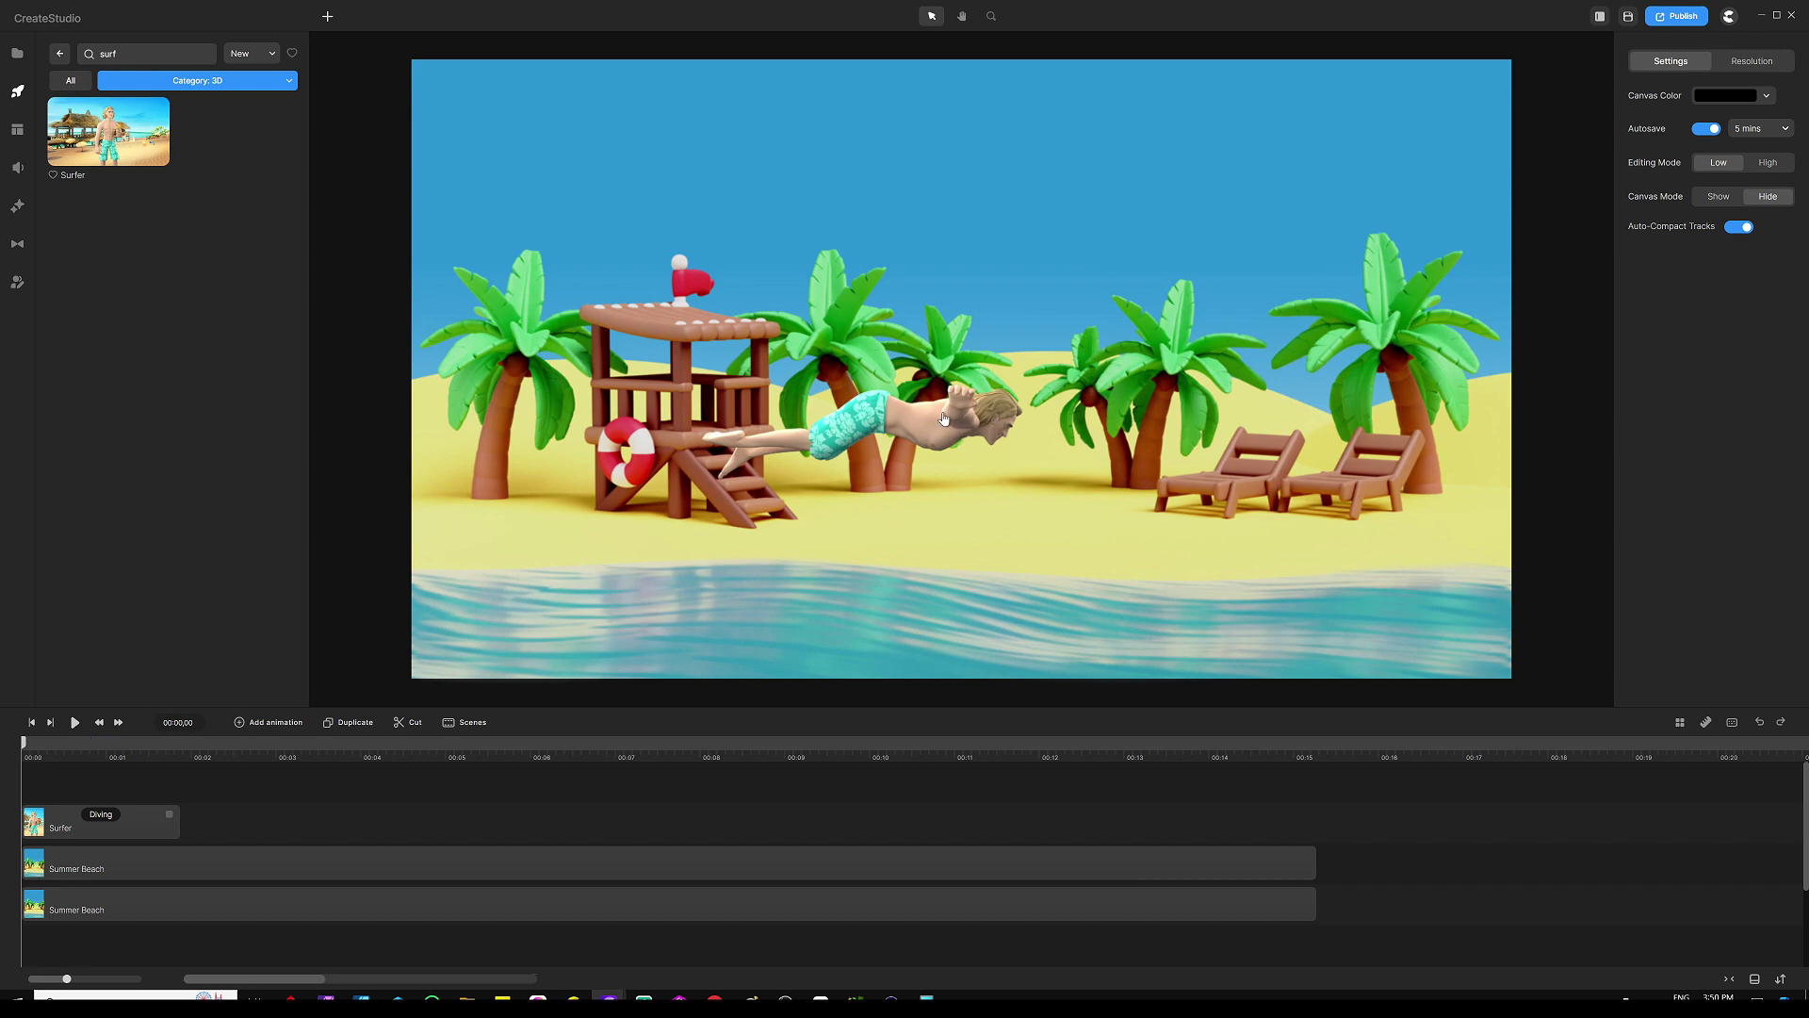
click(165, 819)
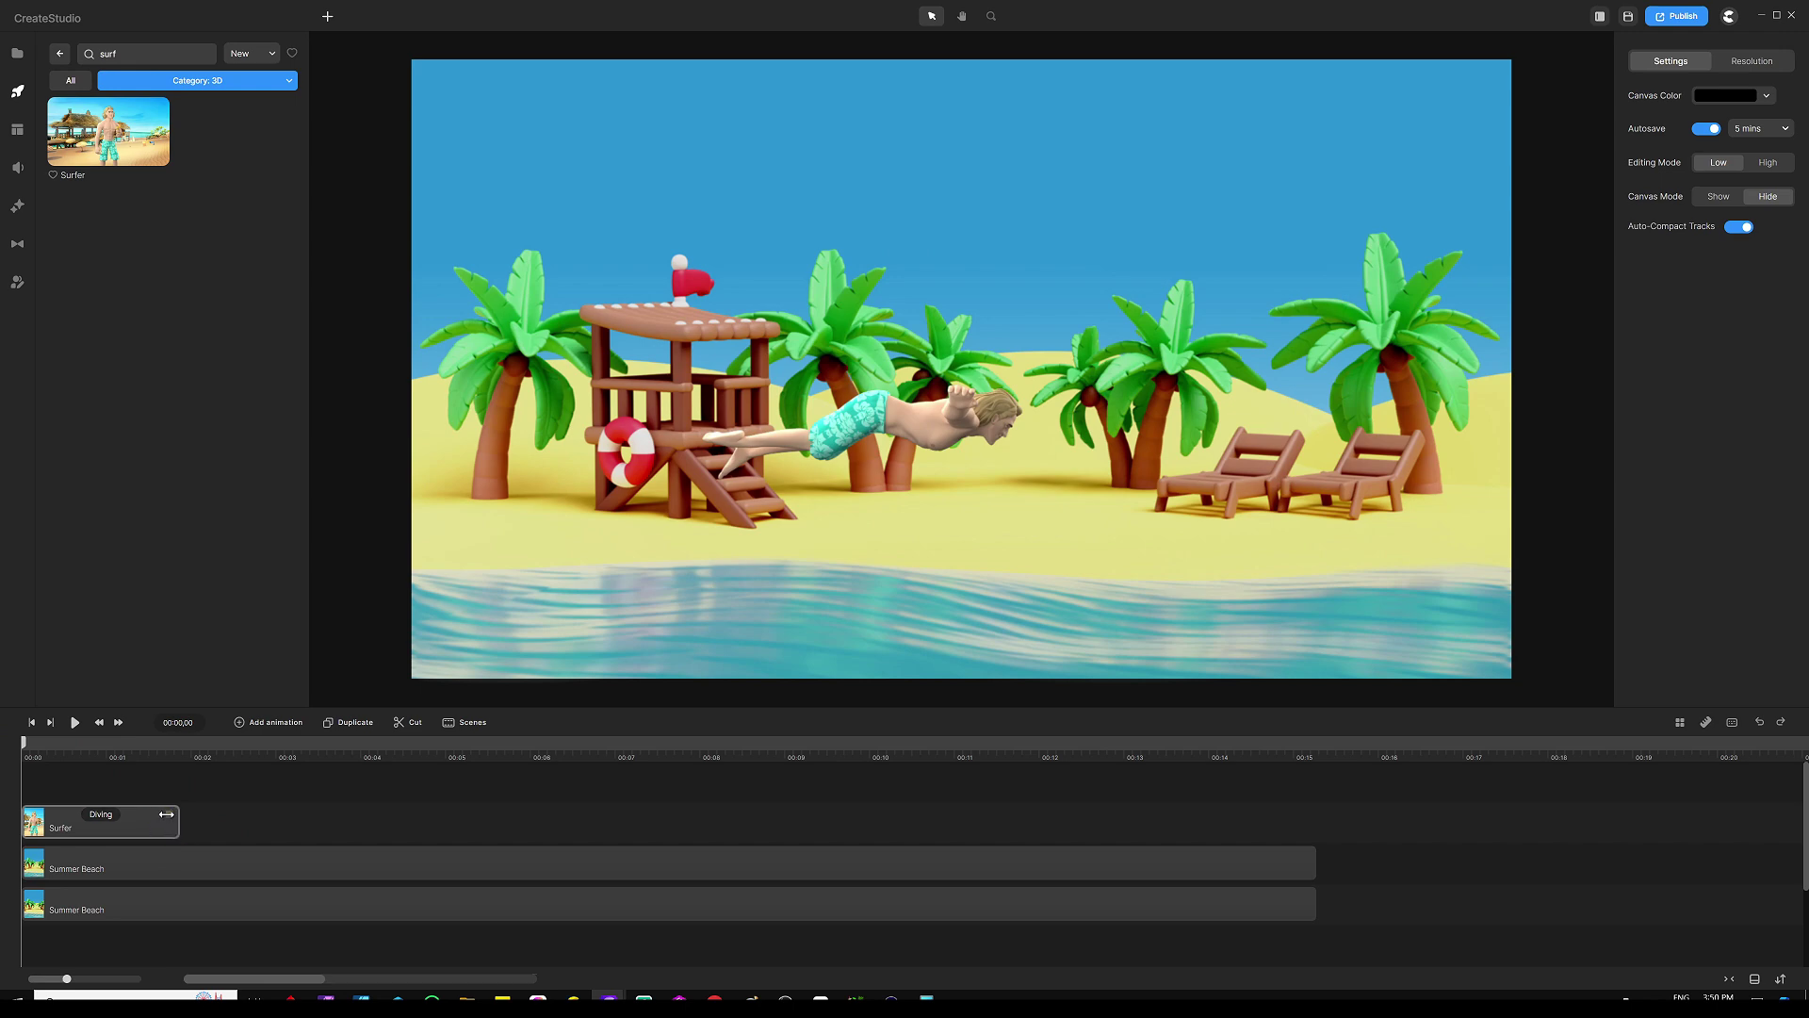
drag(166, 814, 1298, 817)
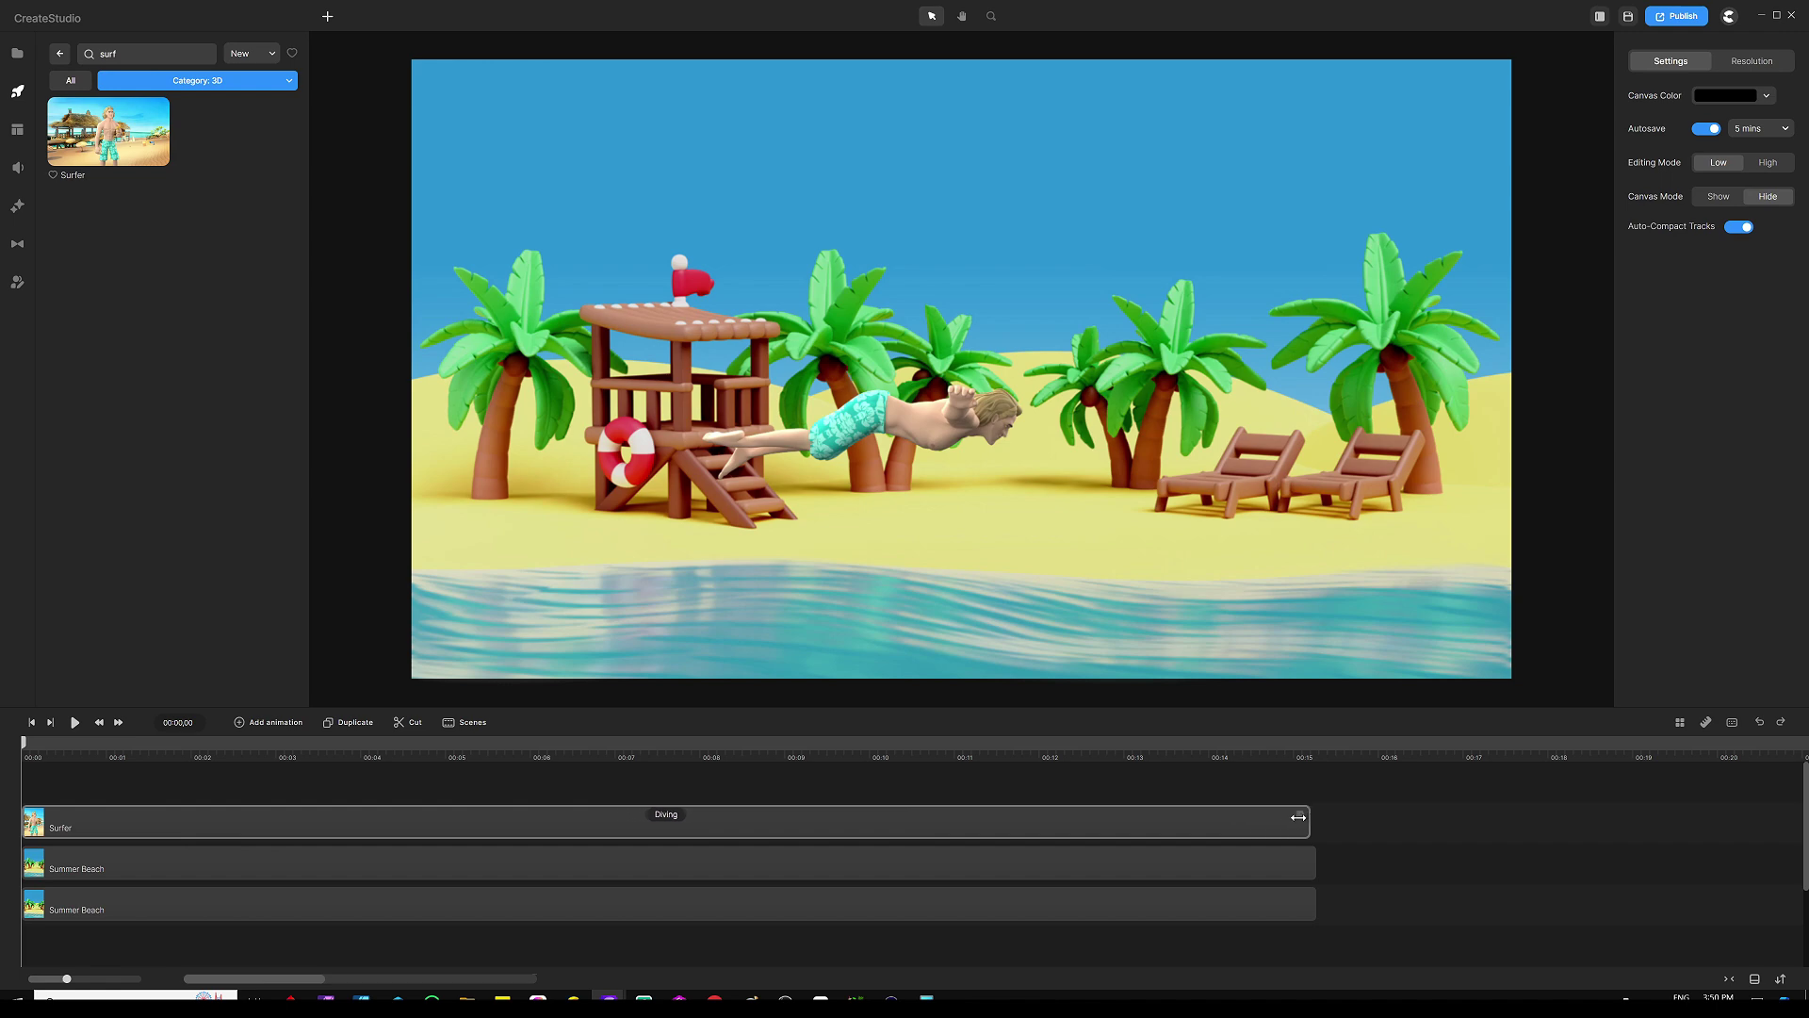
Step: Scale the Surfer down to about two thirds and place it at water level just outside the canvas's left edge
click(947, 422)
click(935, 410)
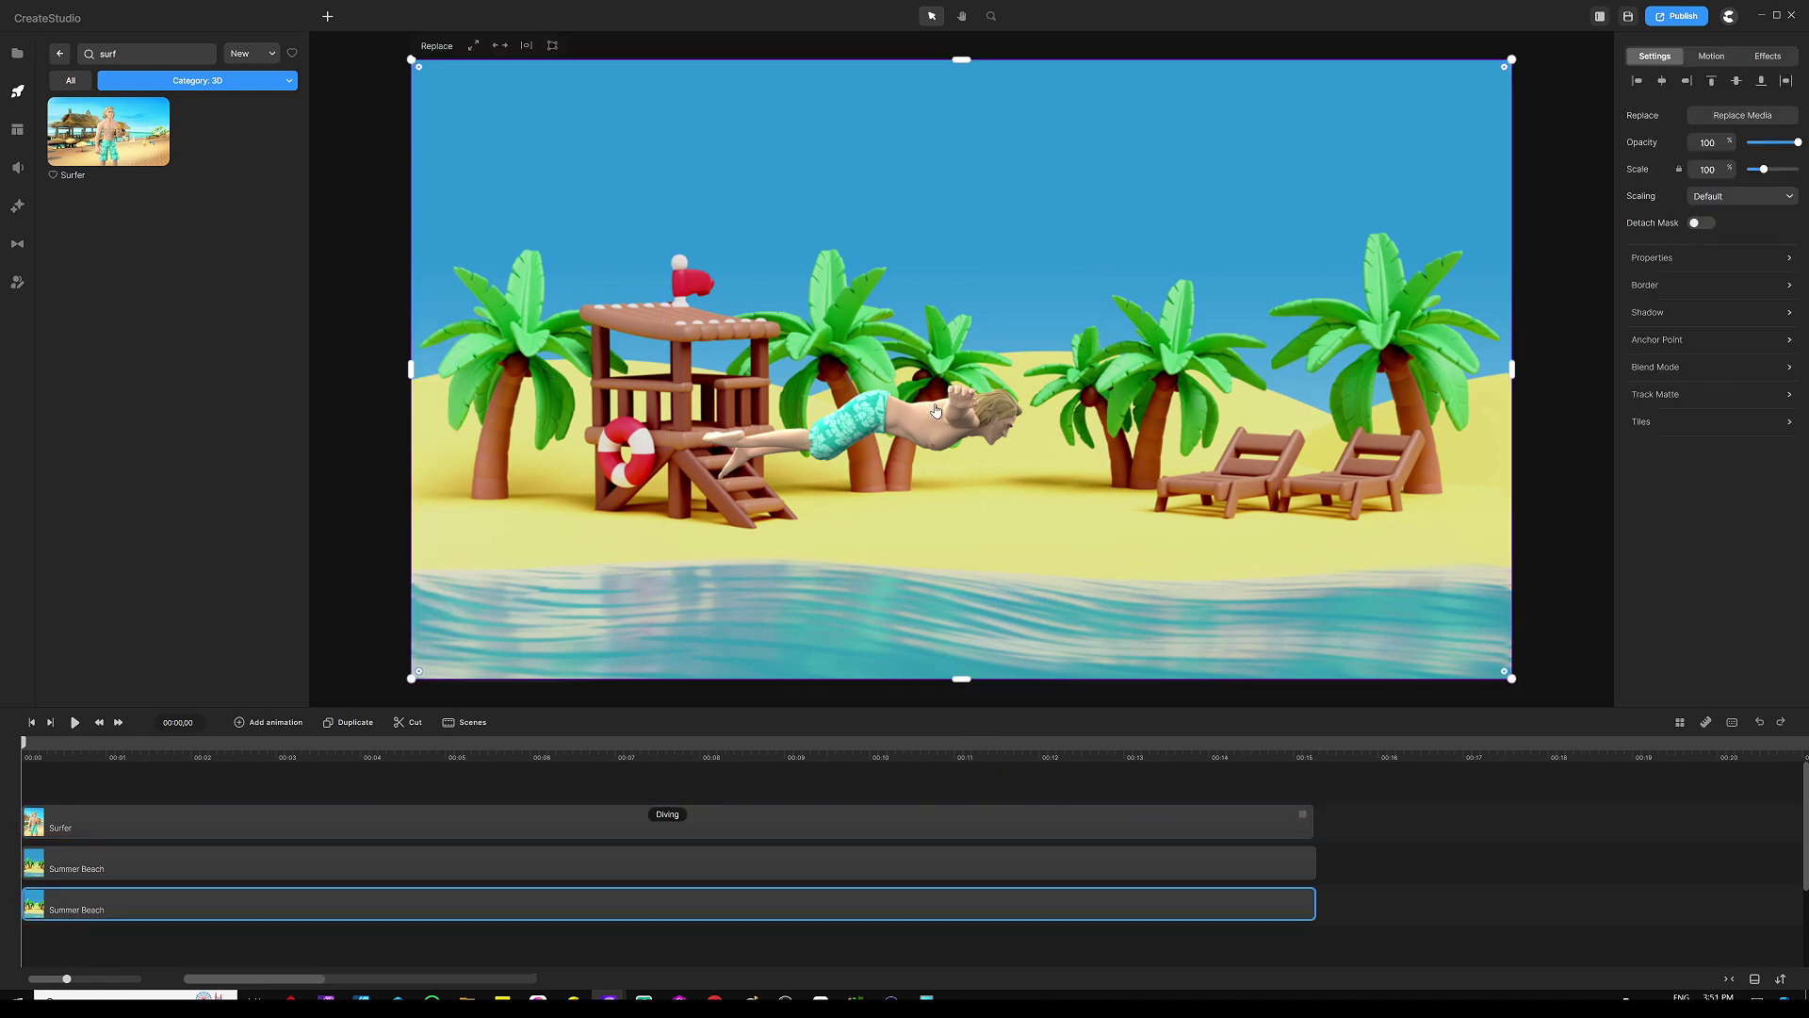
click(935, 417)
drag(935, 418, 876, 487)
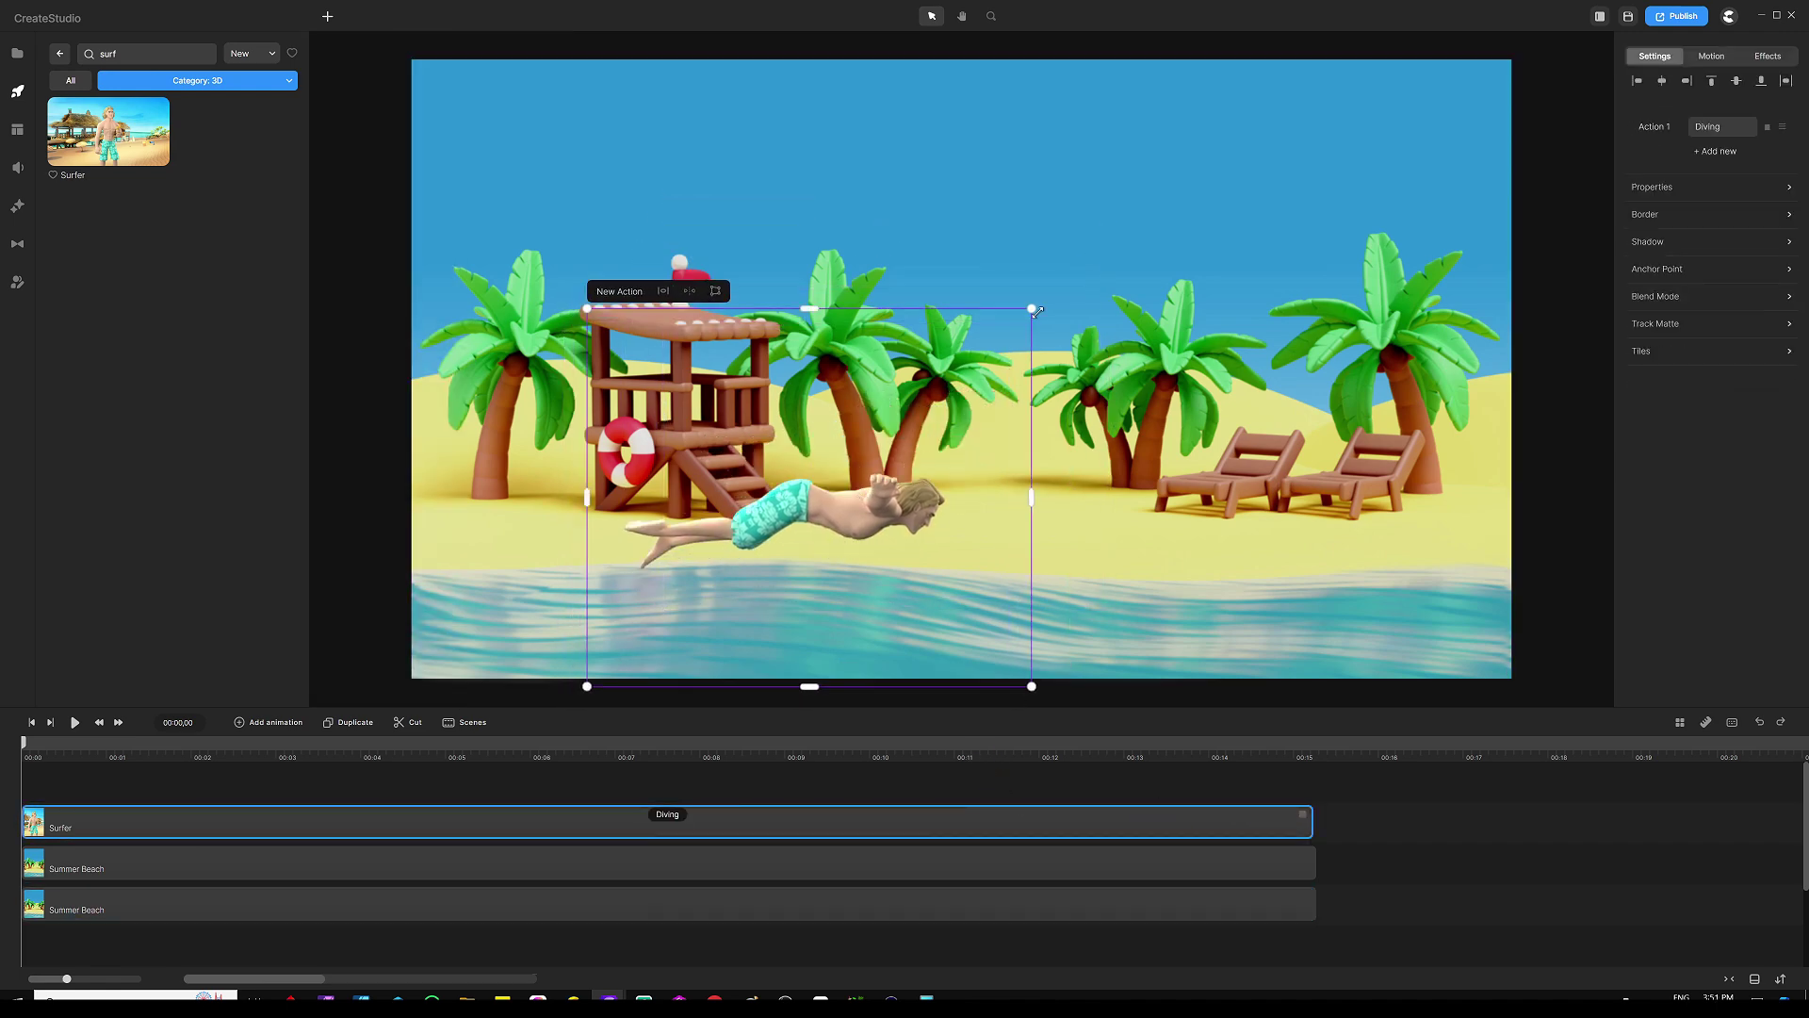
drag(1036, 311, 872, 443)
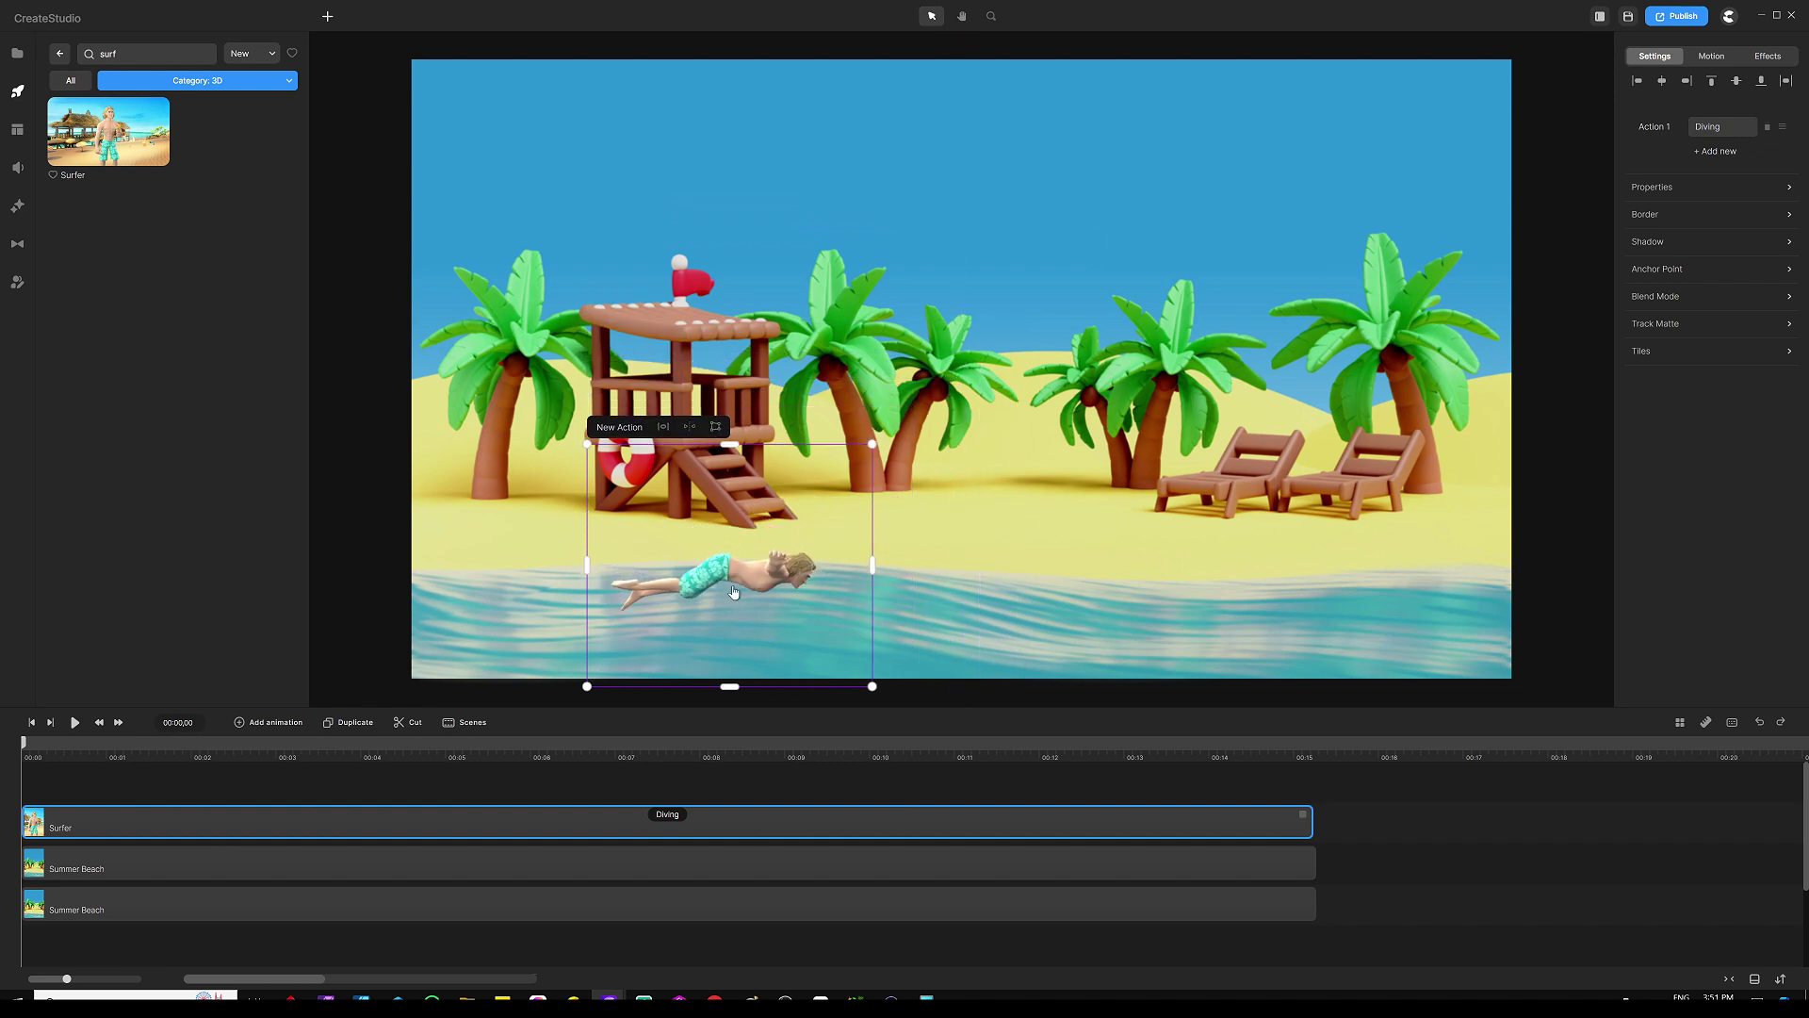
drag(734, 592, 324, 599)
scroll(651, 615, down, 2)
drag(447, 608, 451, 613)
scroll(459, 614, up, 2)
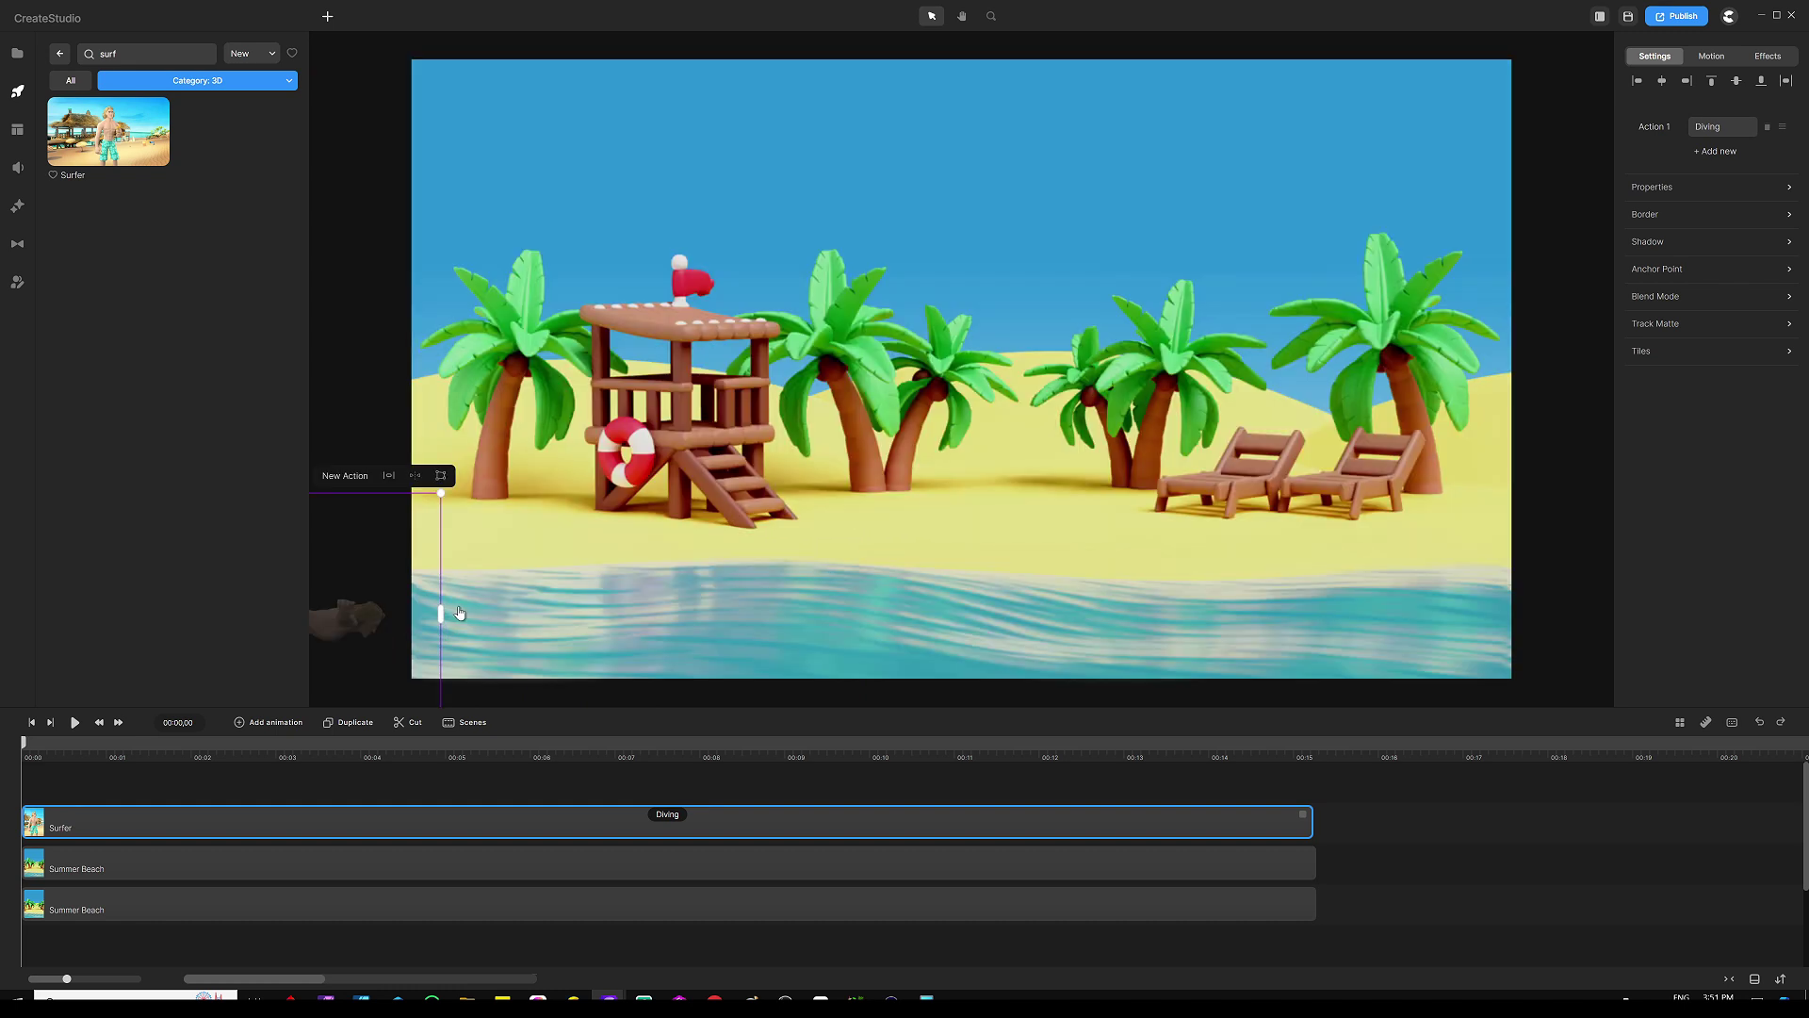
Step: Add a Position animation with Linear easing to the Surfer and extend it to almost the end of the clip
click(266, 723)
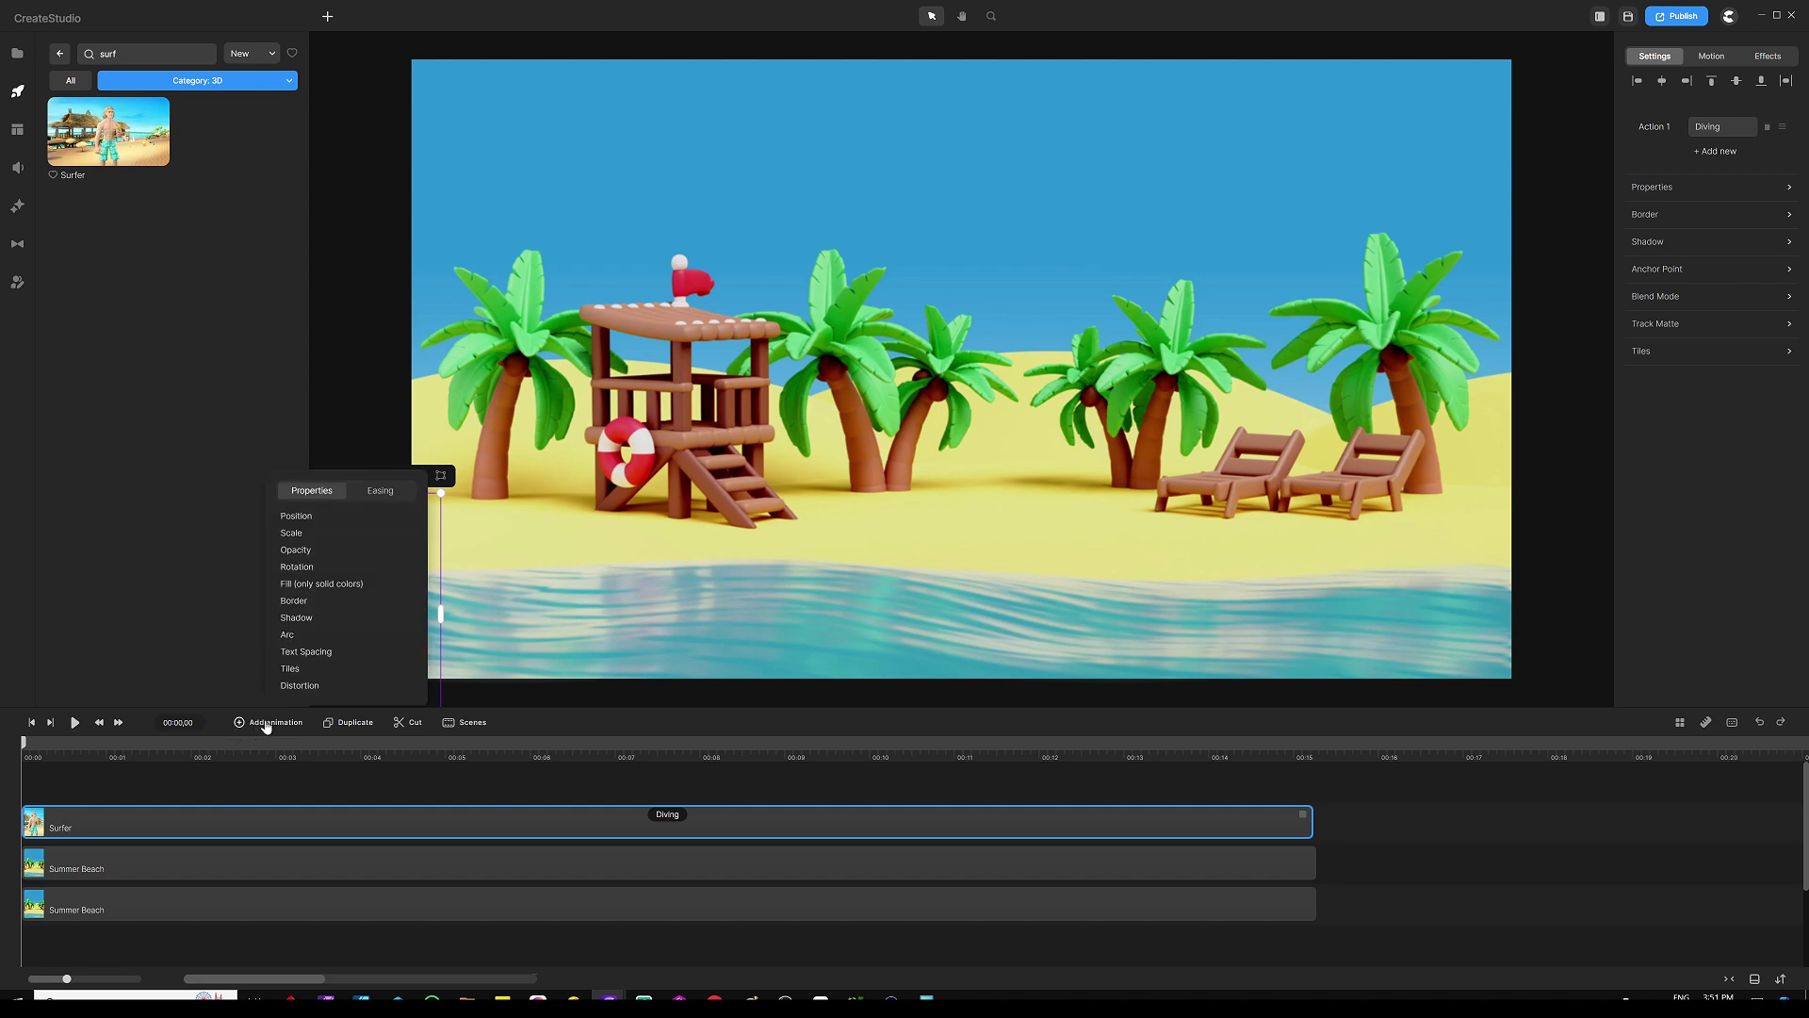
click(309, 516)
click(380, 491)
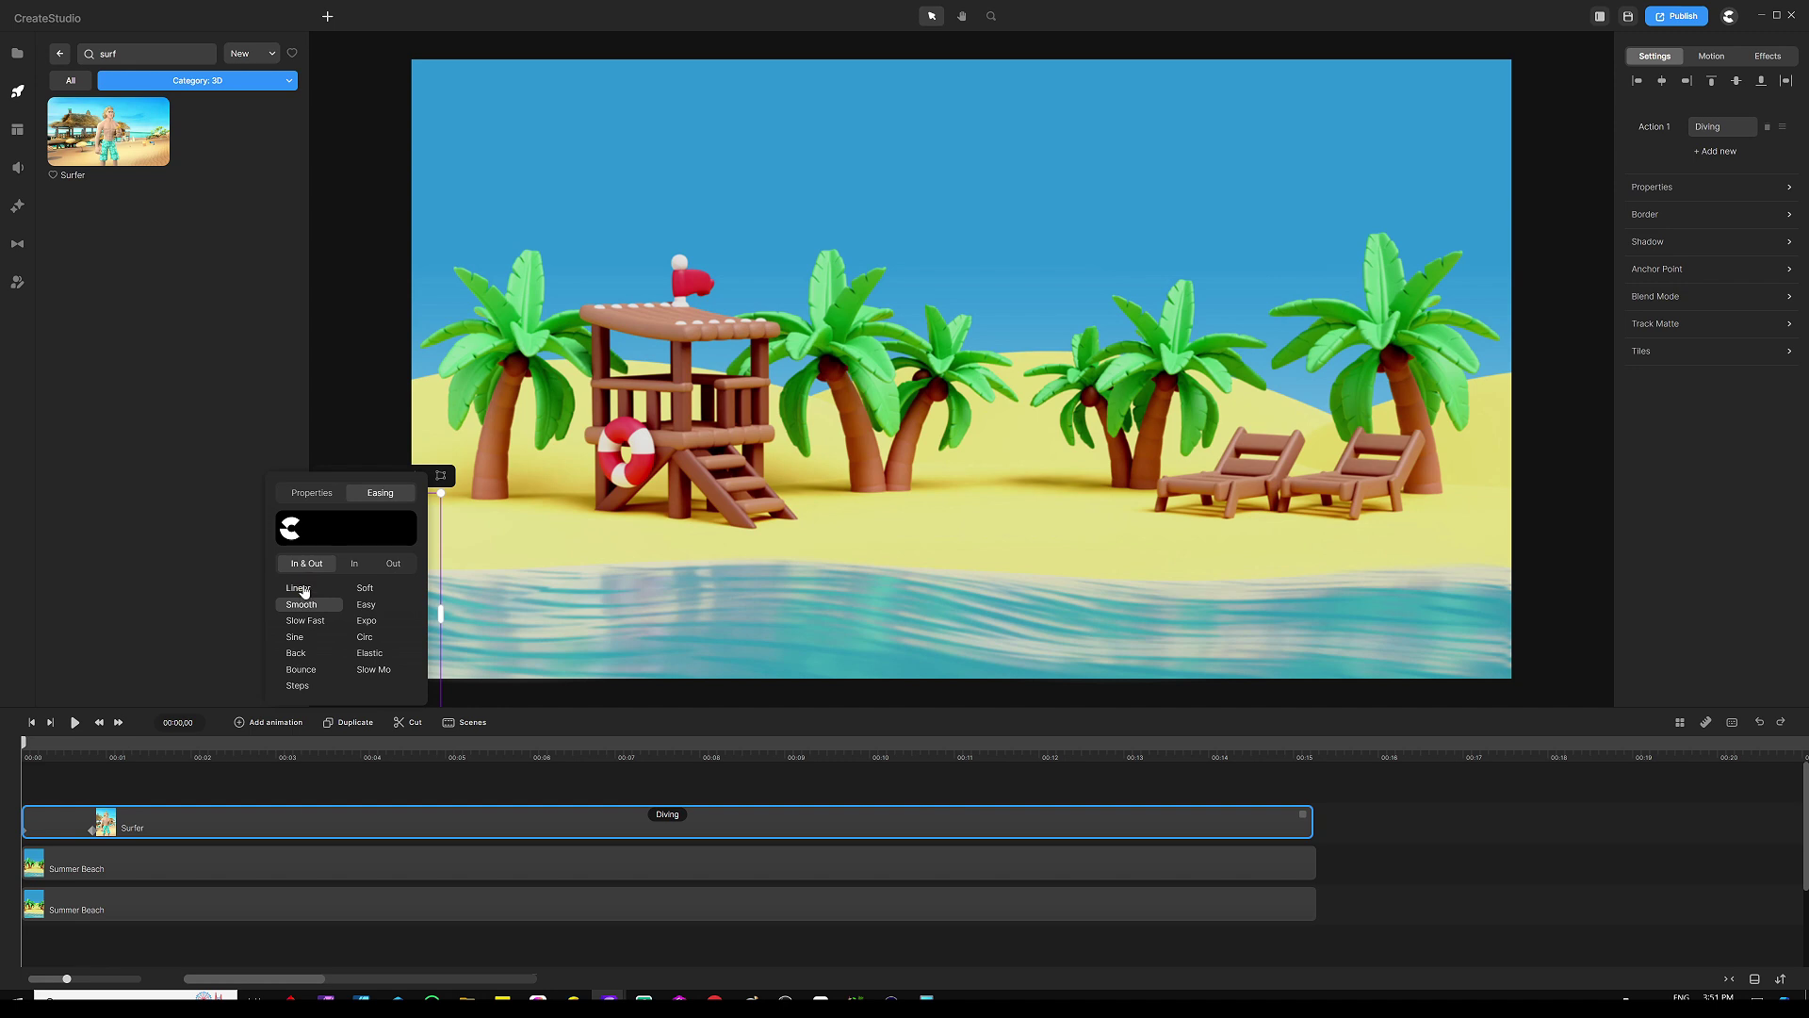
click(303, 587)
click(153, 787)
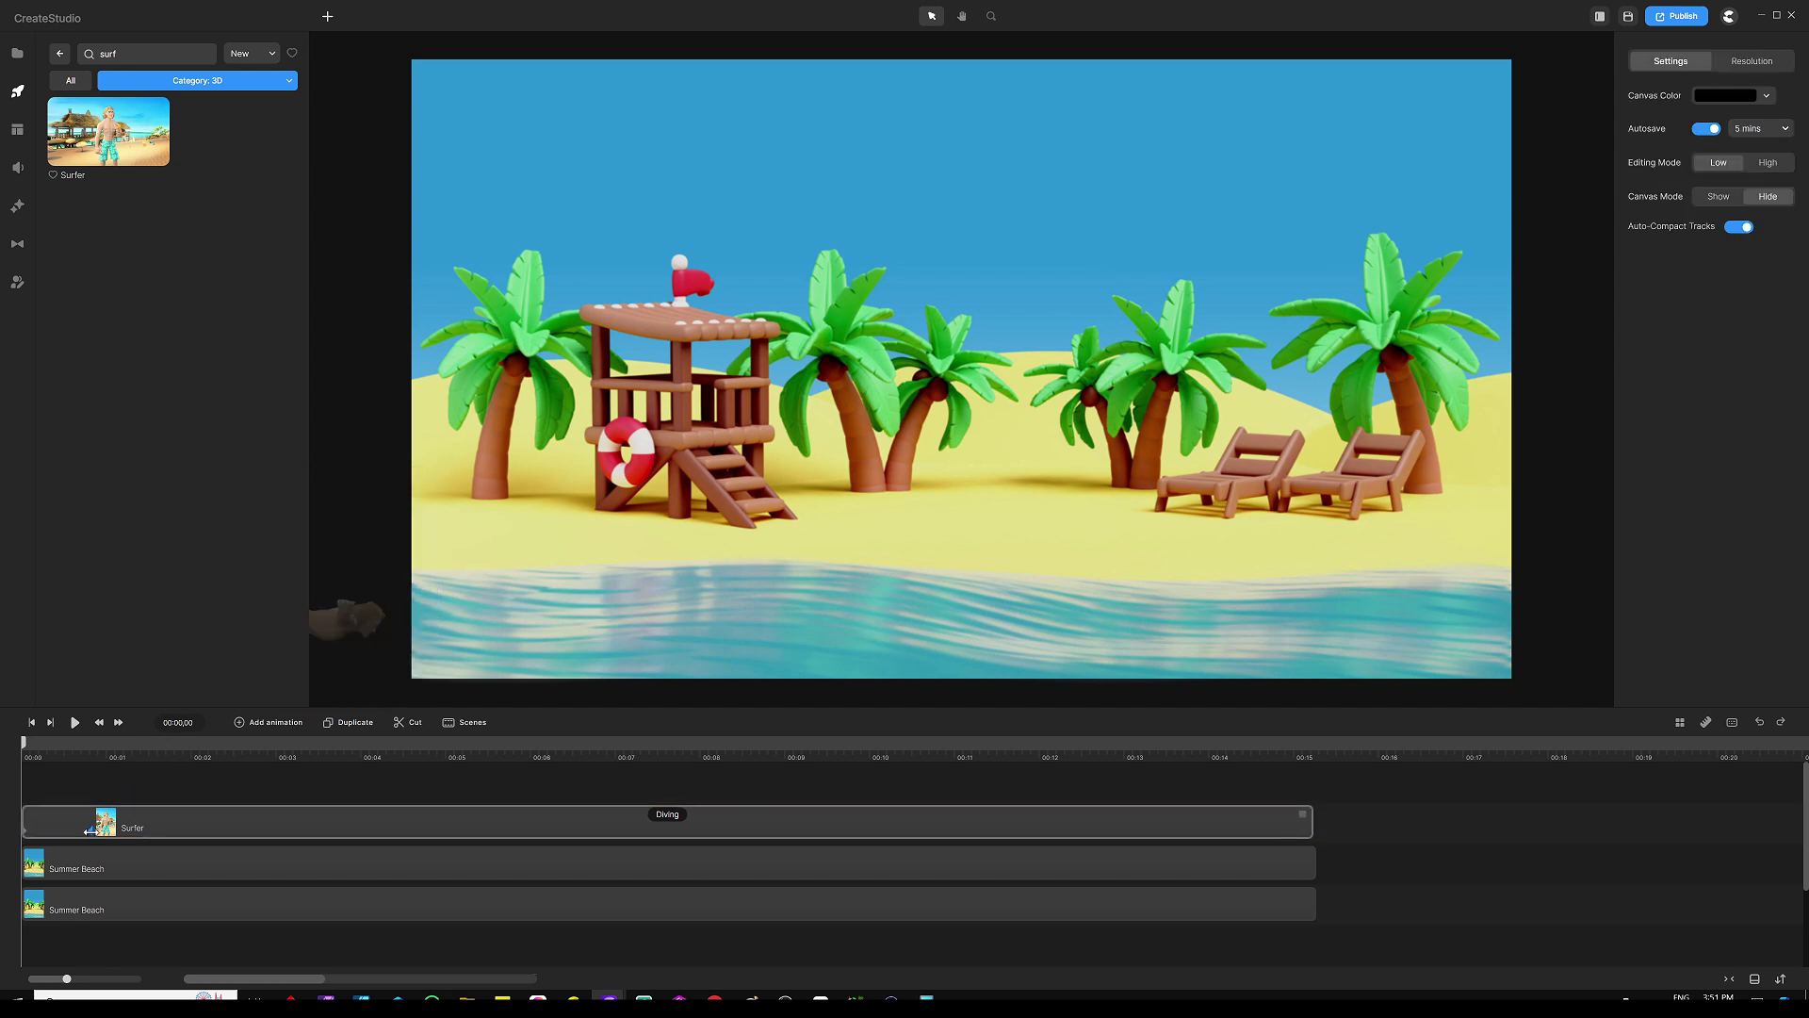
drag(89, 829, 378, 824)
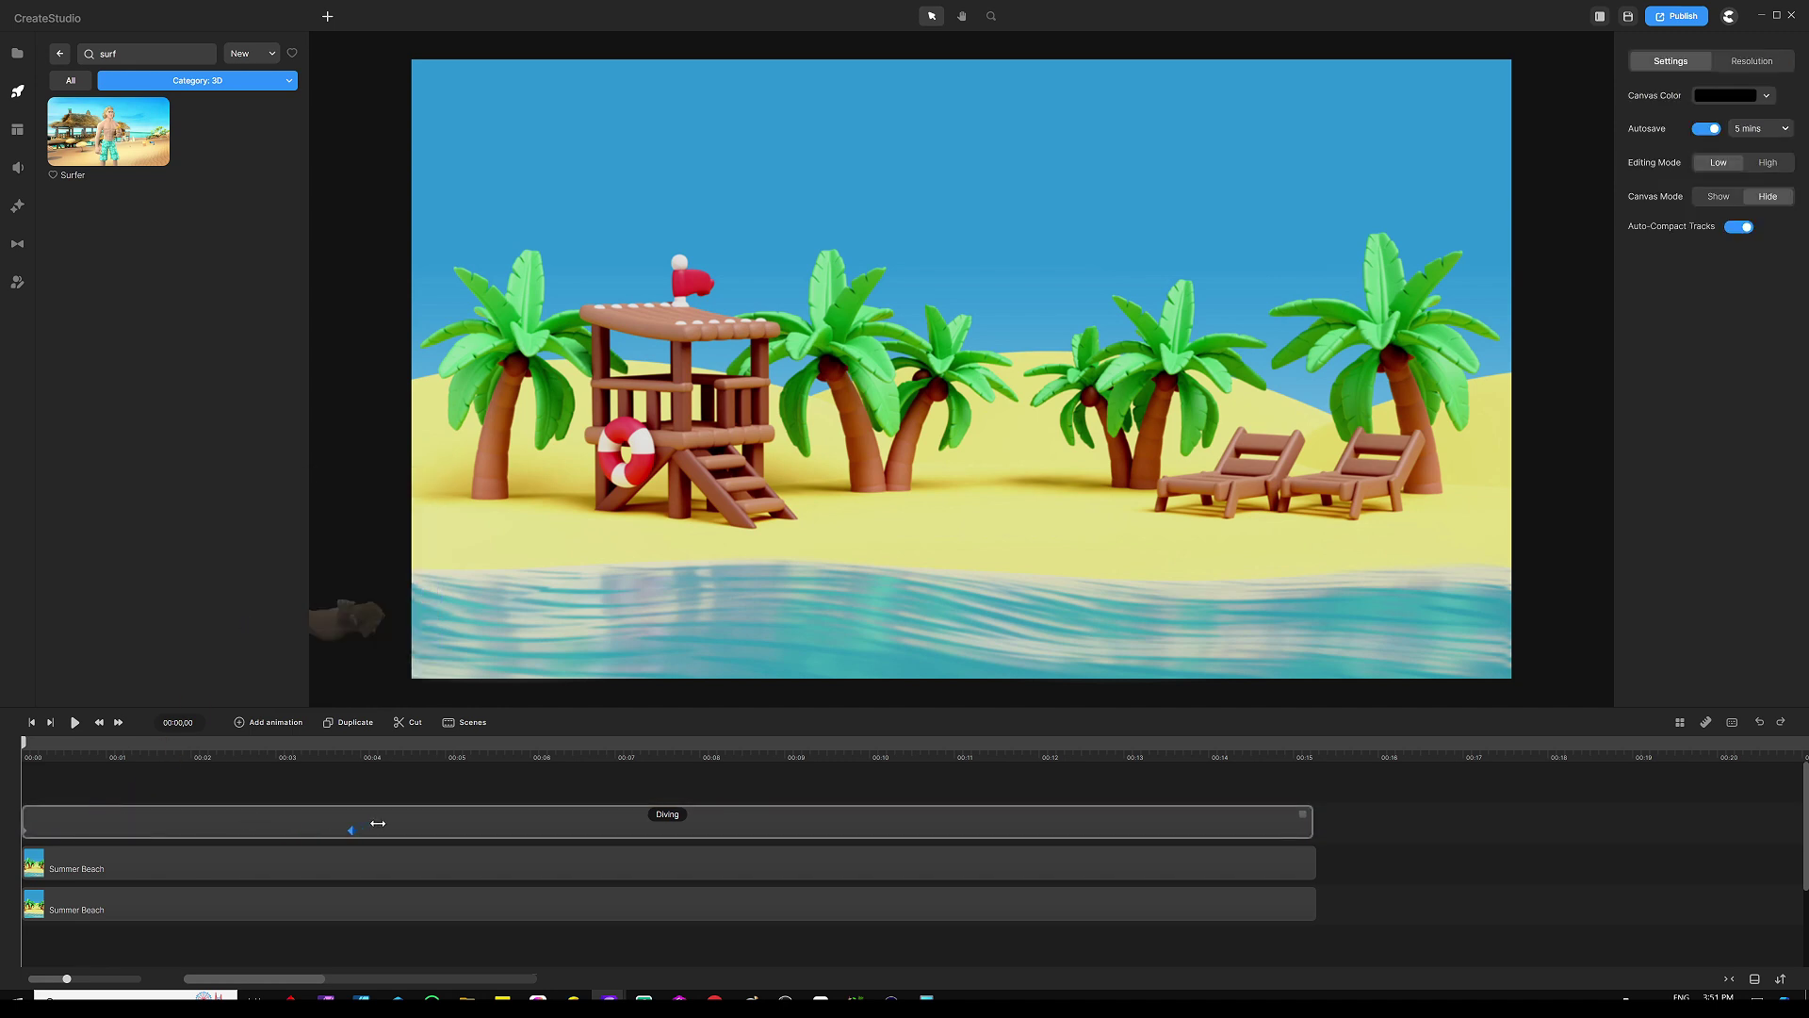
Step: At the animation's end keyframe, move the Surfer across the water past the canvas's right edge, and play the swim from the start
click(1299, 828)
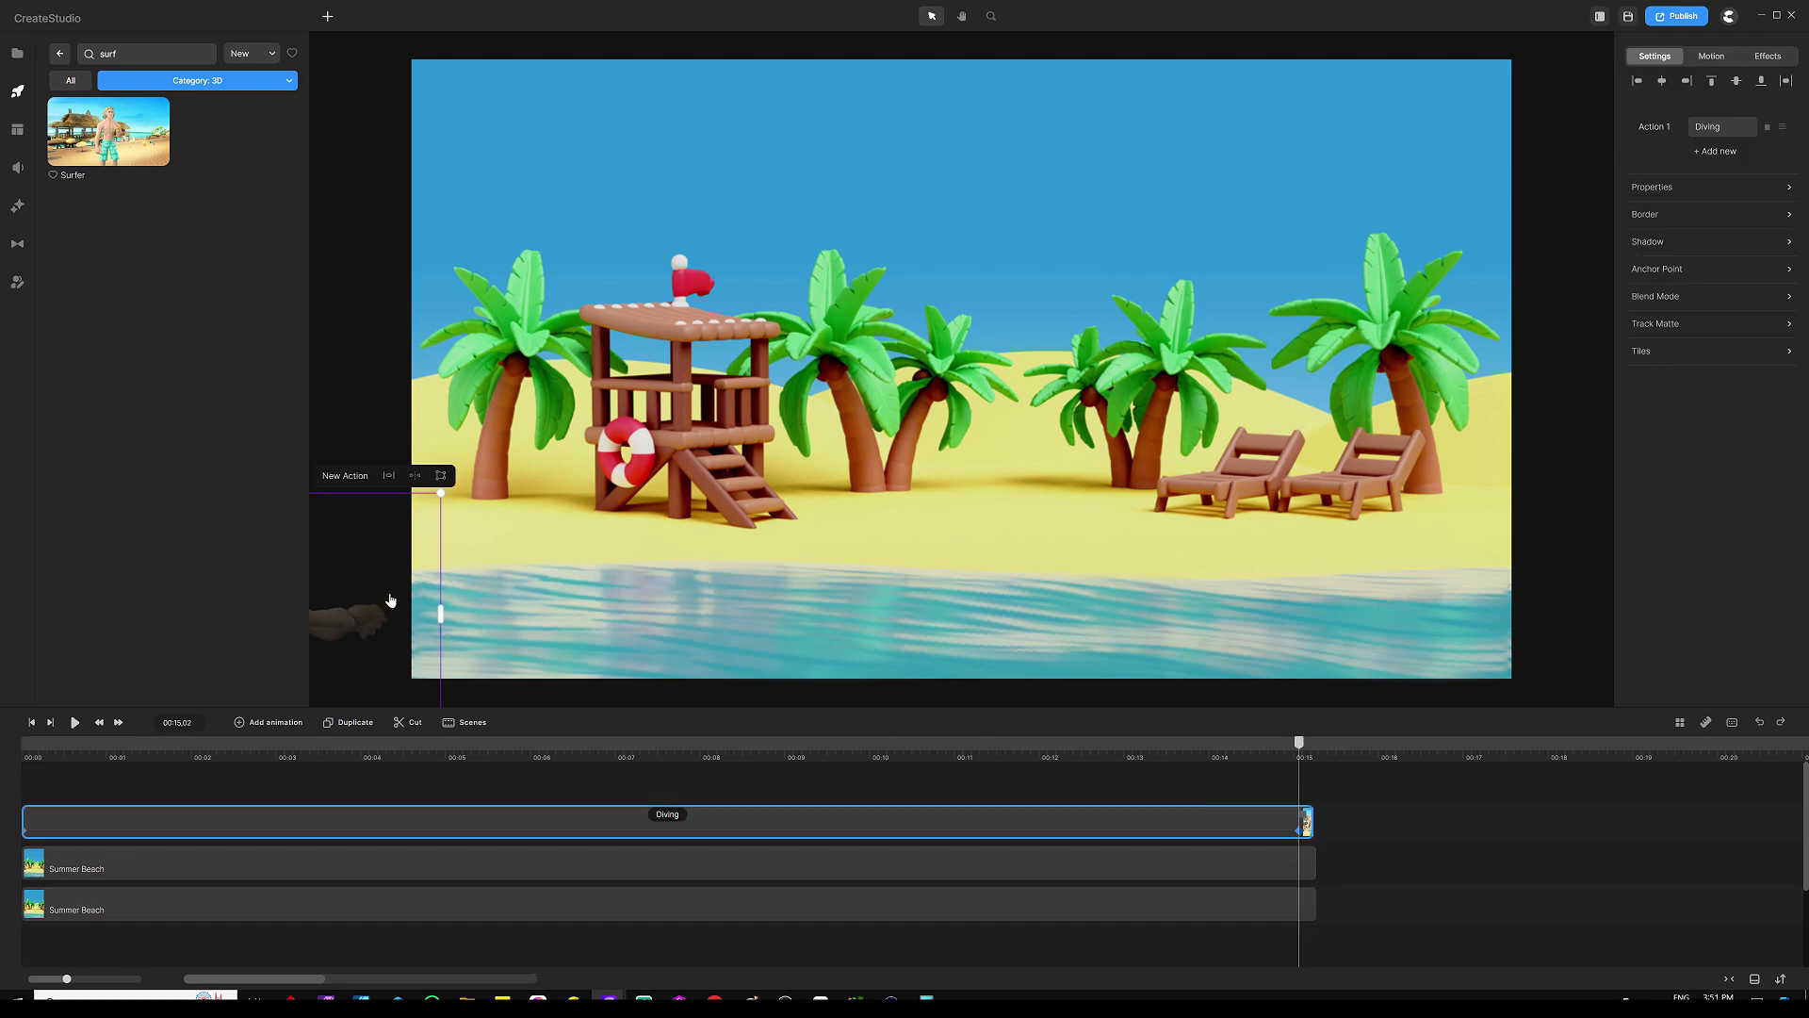
drag(353, 618, 1702, 625)
key(Home)
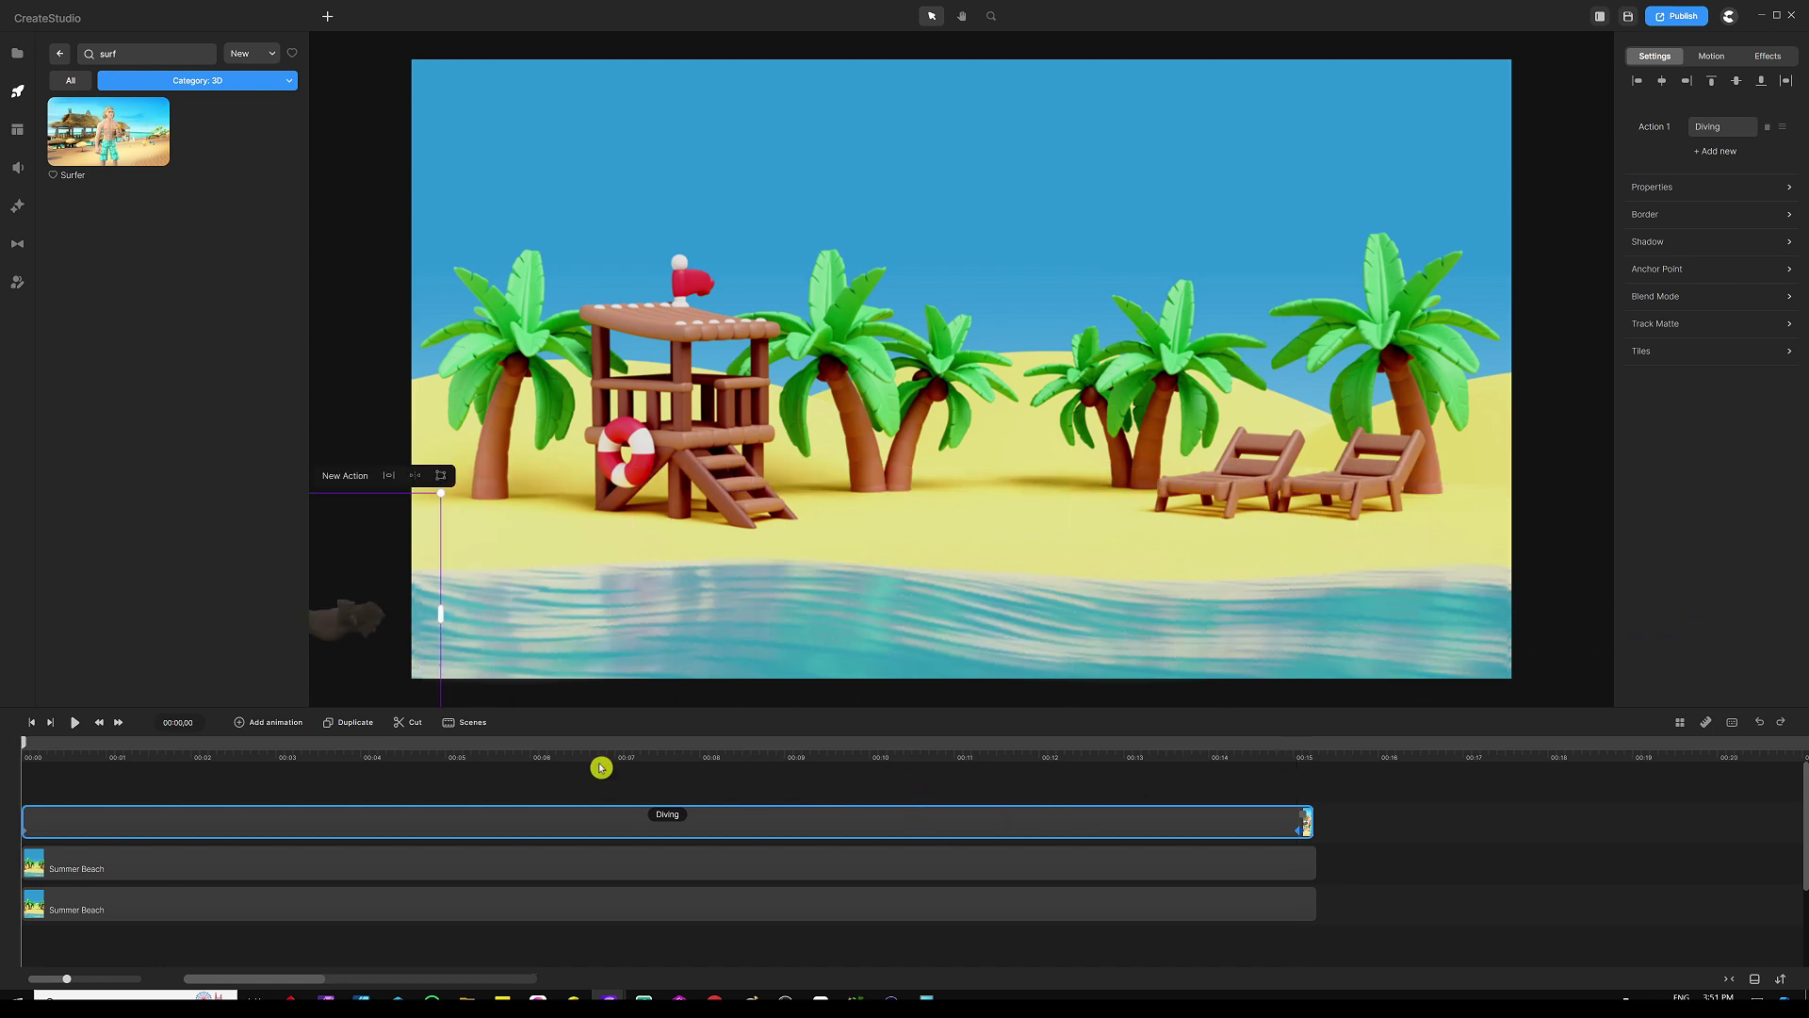
click(75, 724)
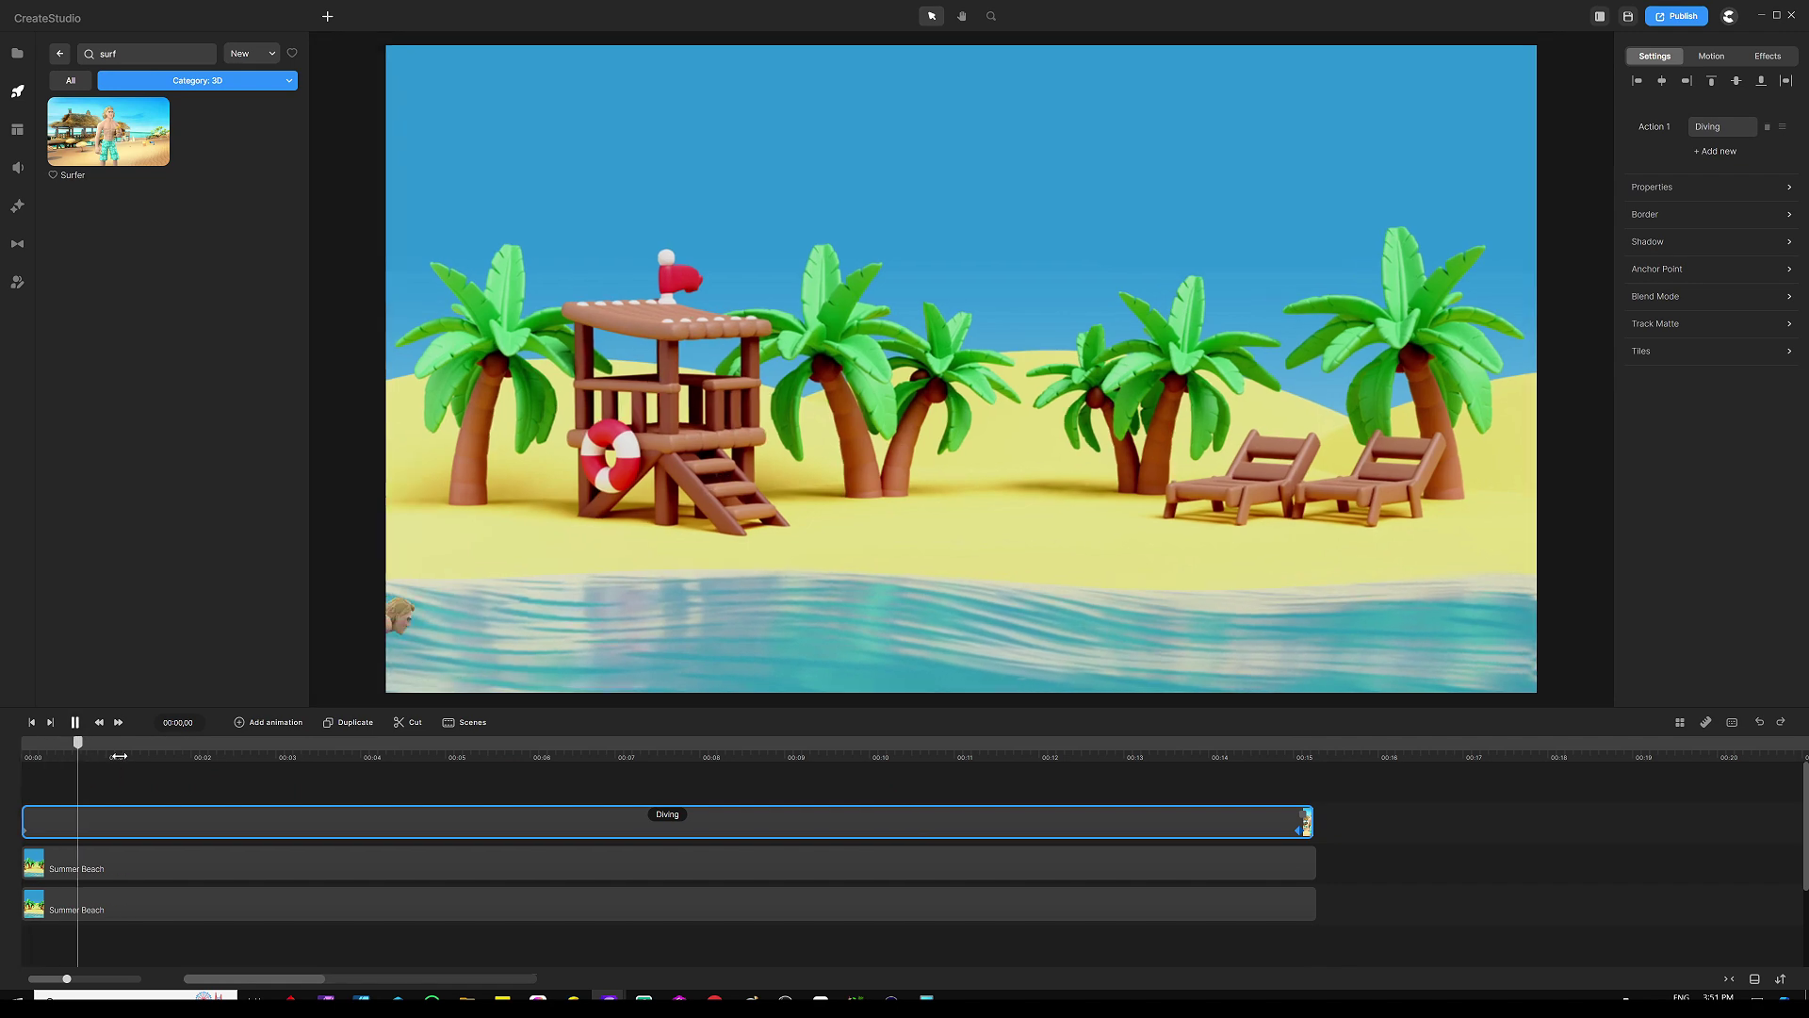
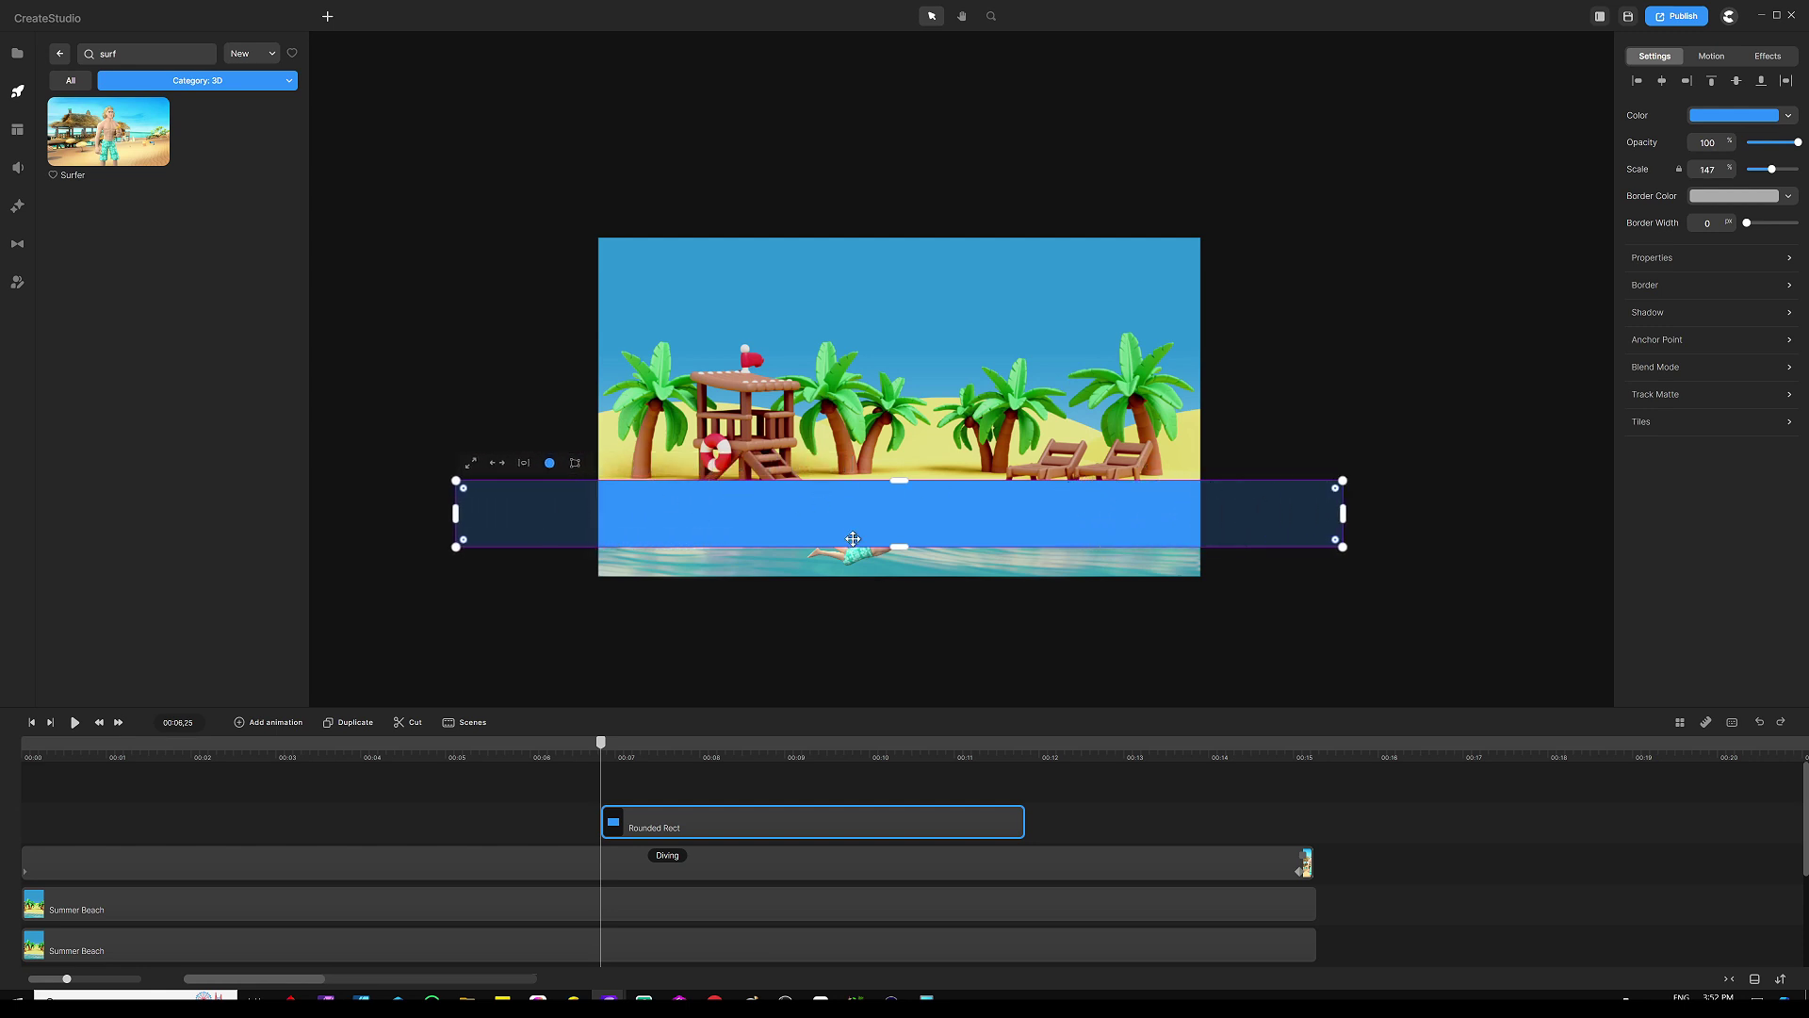
Step: Apply the Wave effect to the Rounded Rect with 2% height, 90° direction and 3% speed, and check its waving upper edge up close
key(ctrl+0)
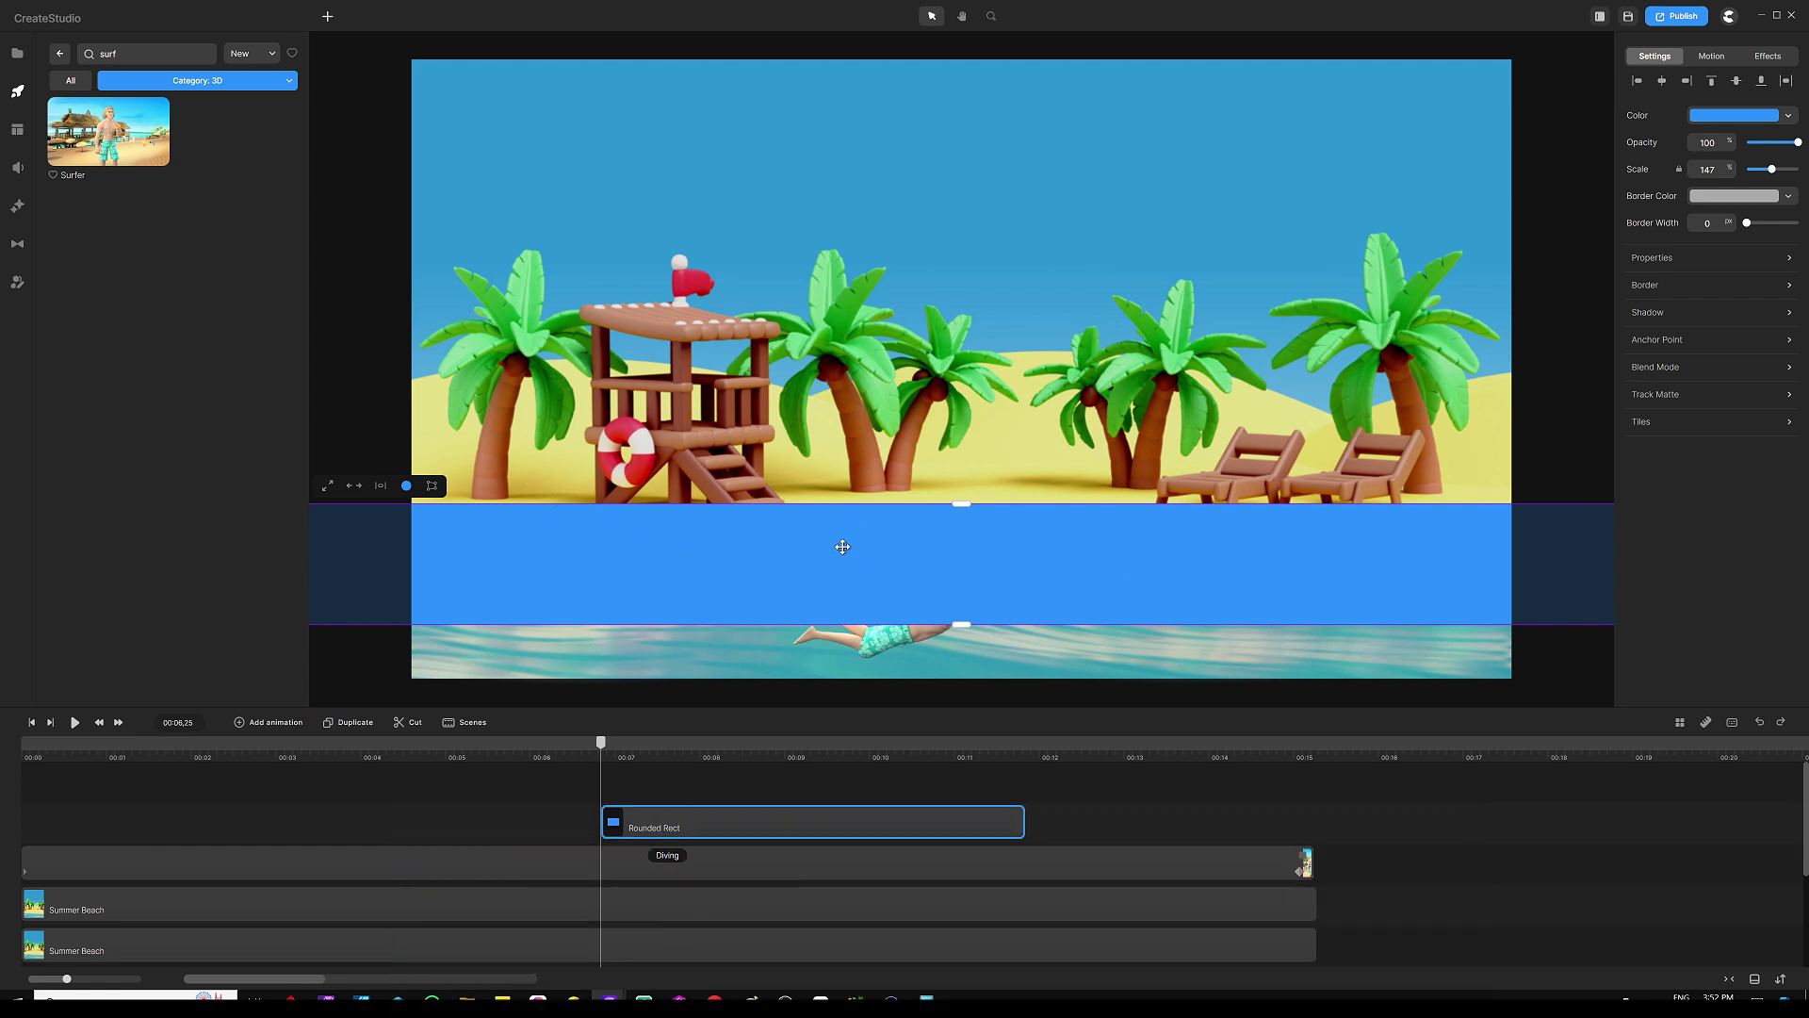
click(16, 203)
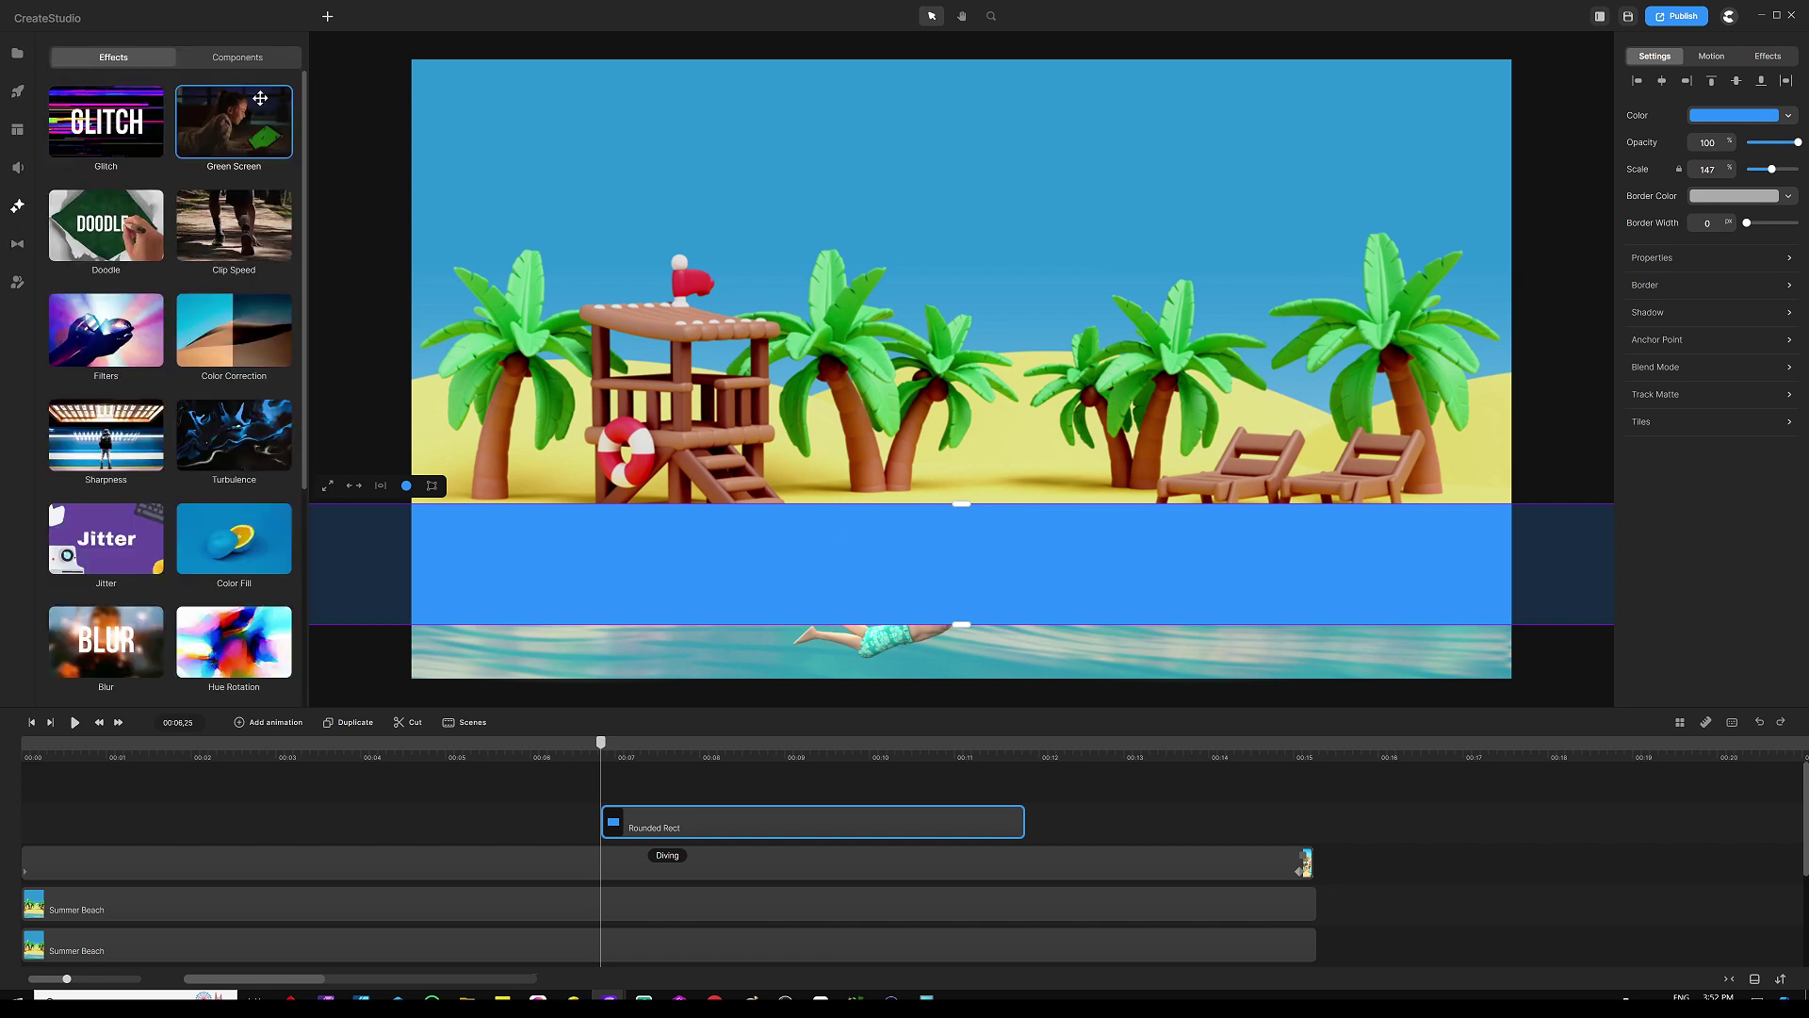
scroll(155, 307, down, 4)
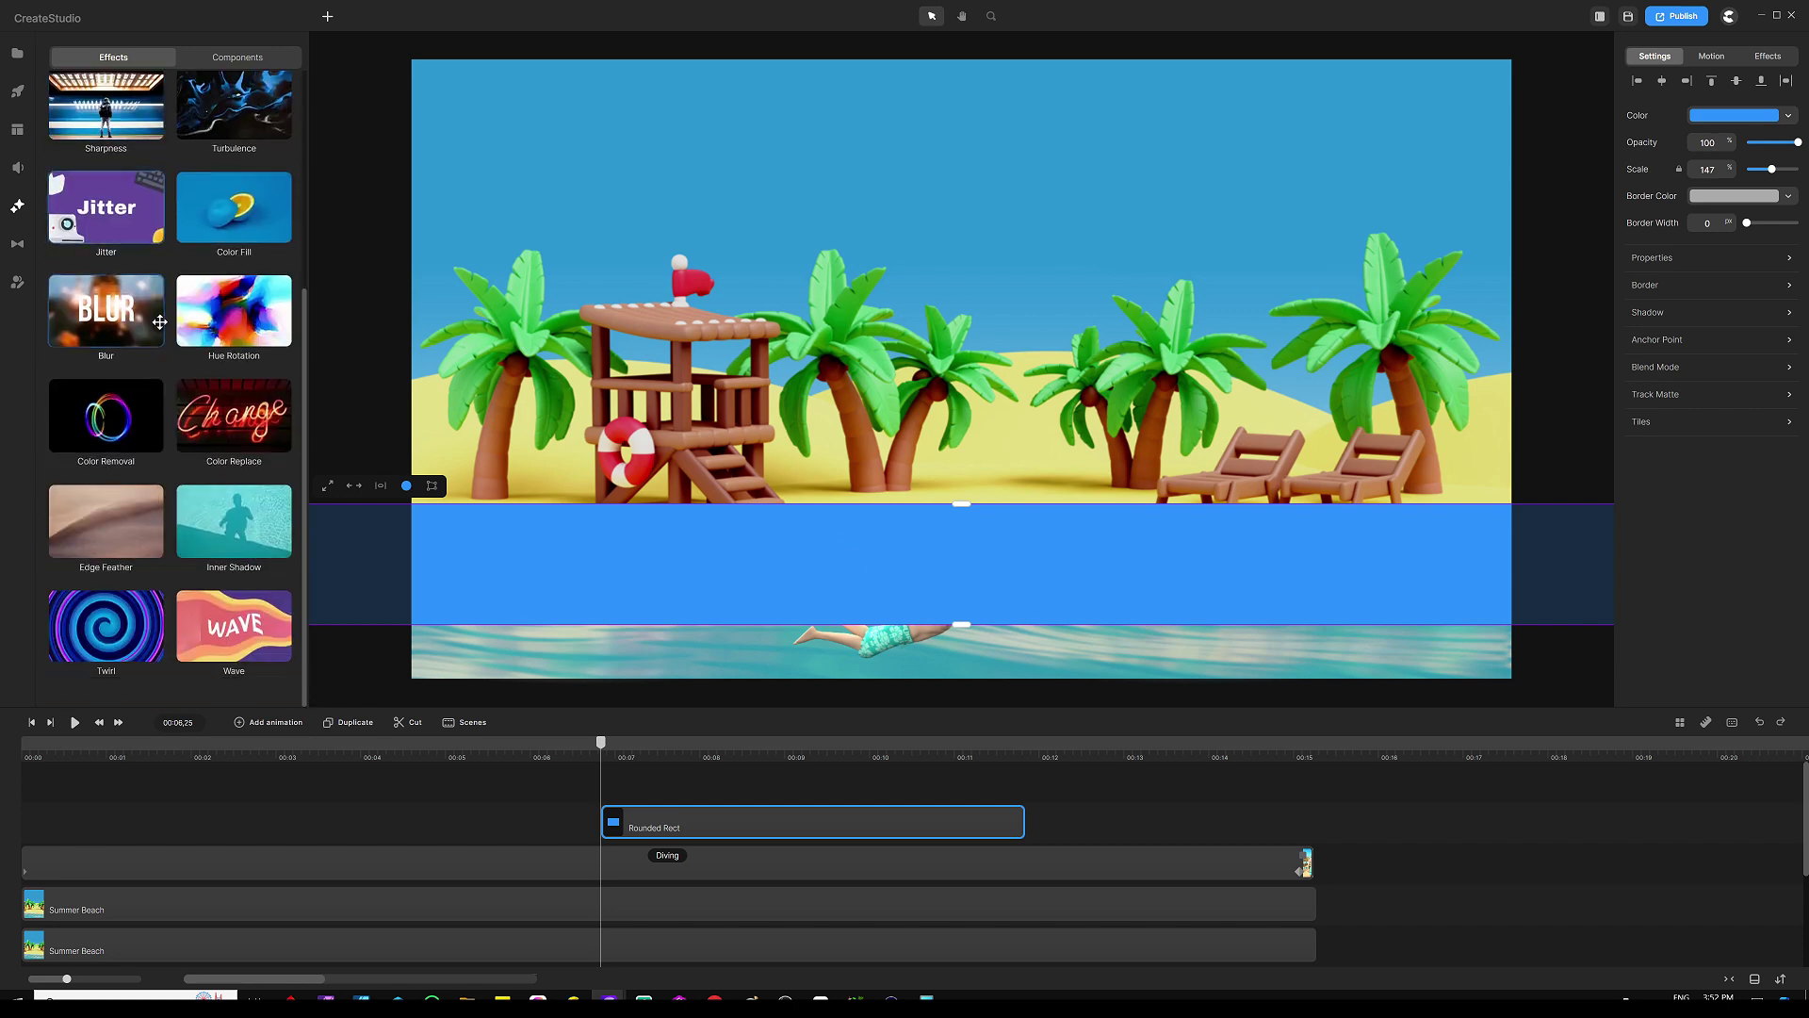
drag(231, 664, 669, 823)
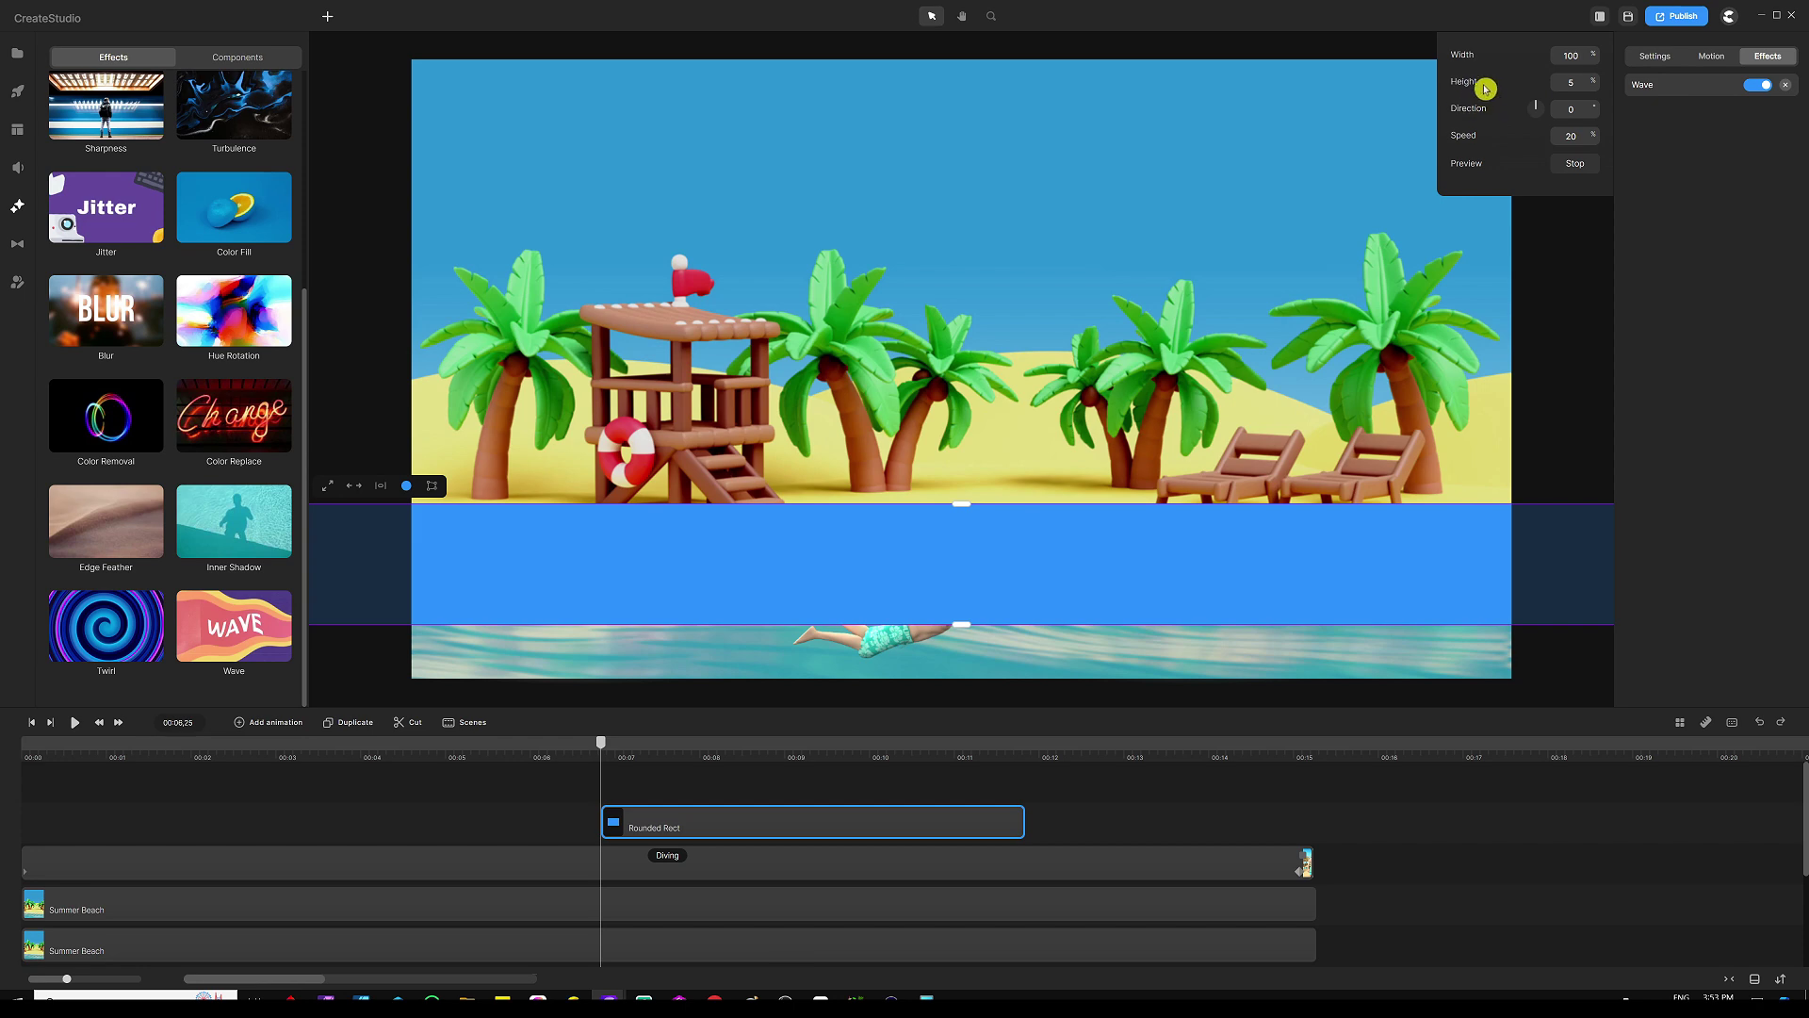
click(1557, 79)
key(Tab)
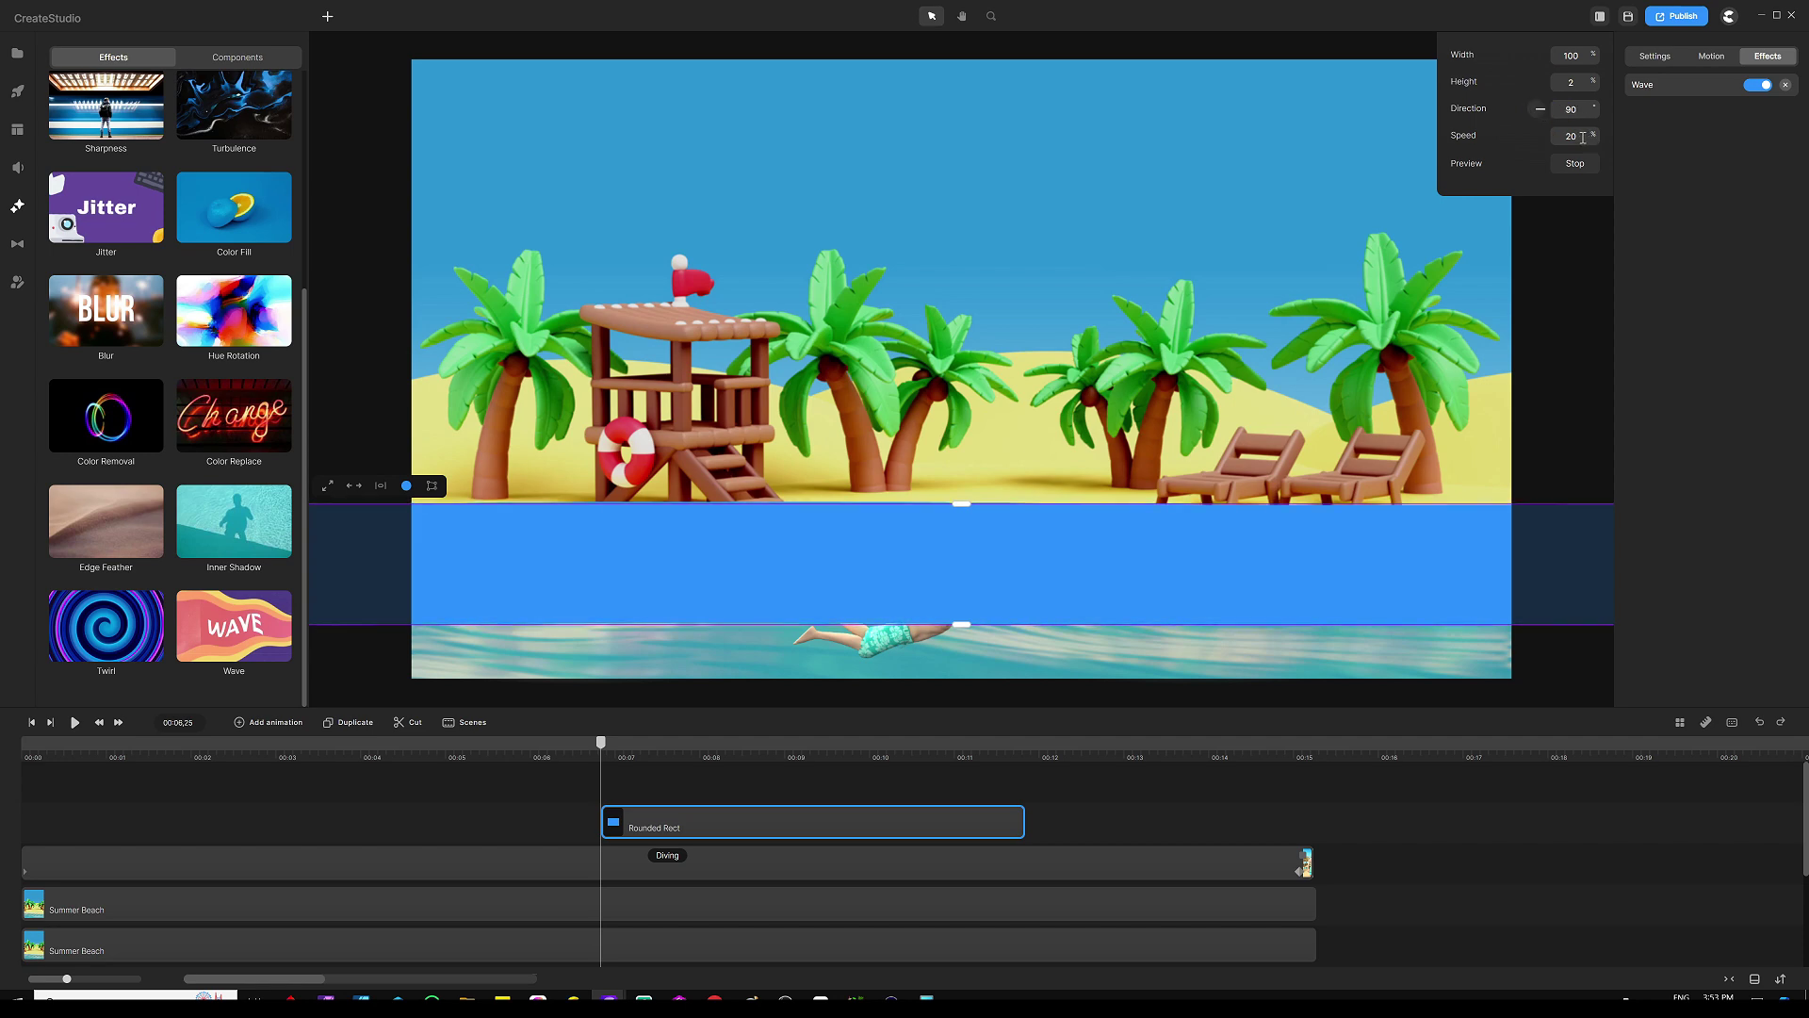
text(3)
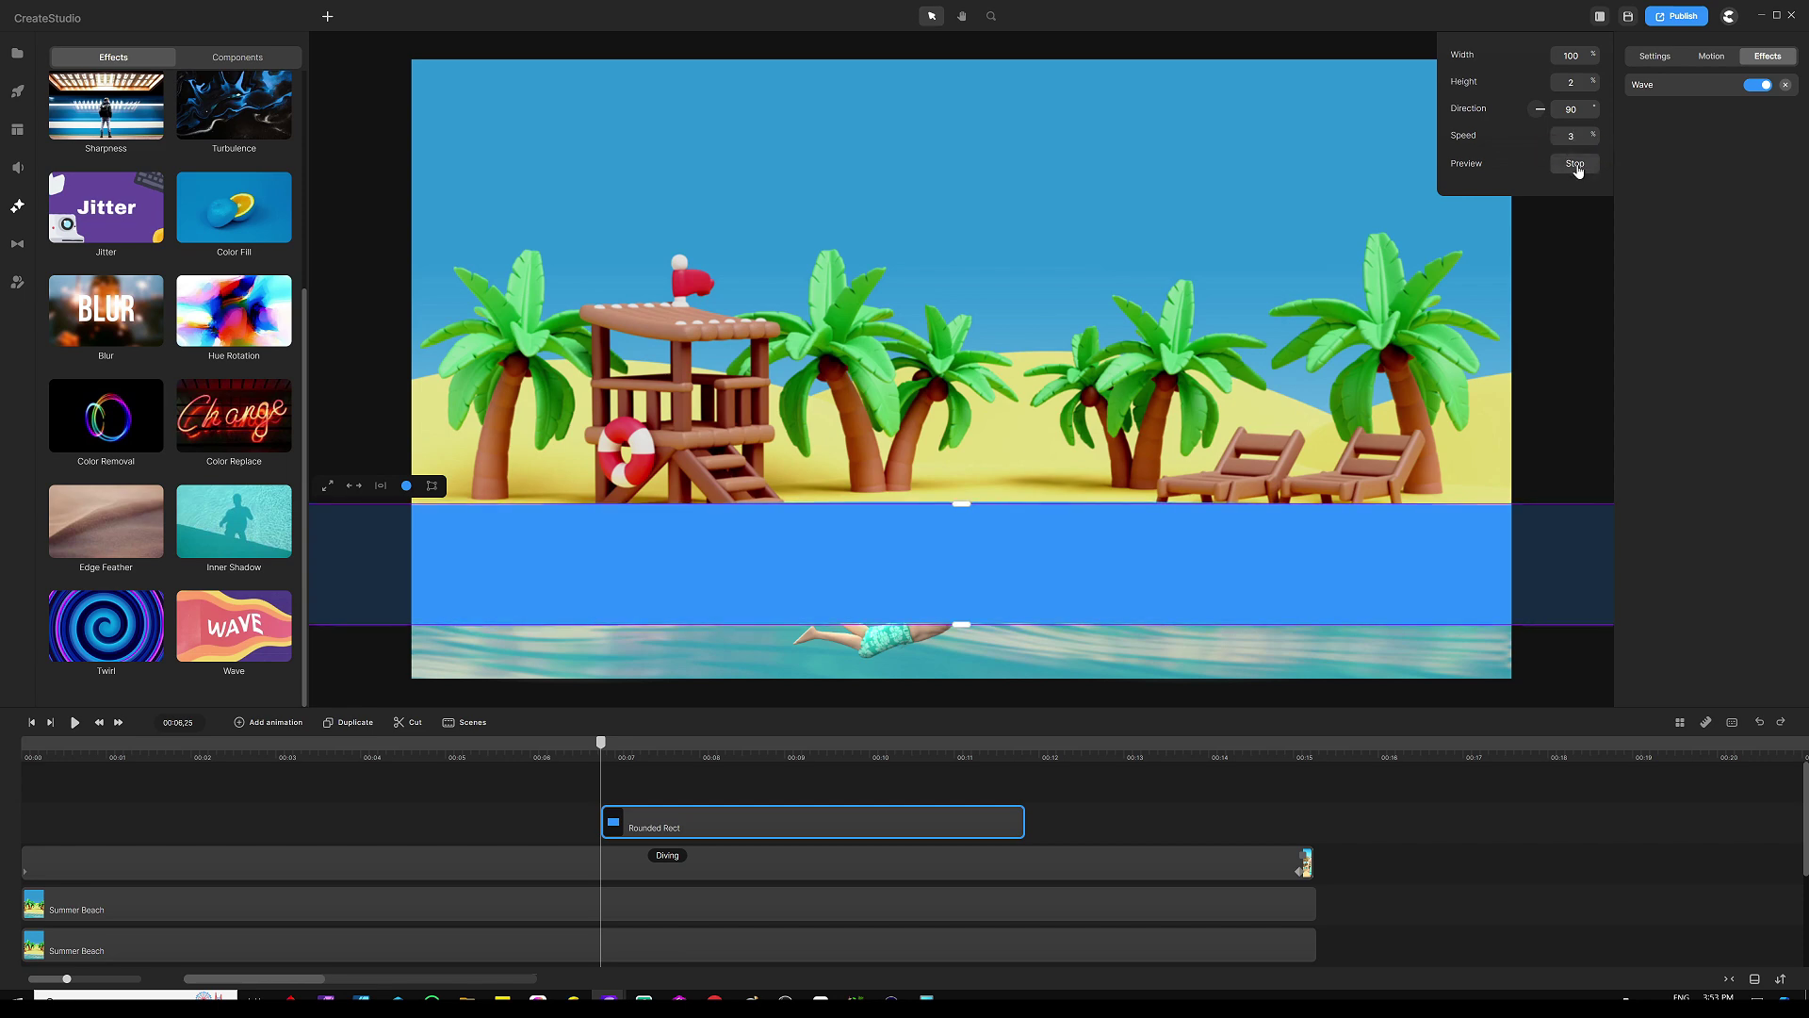
scroll(869, 570, up, 3)
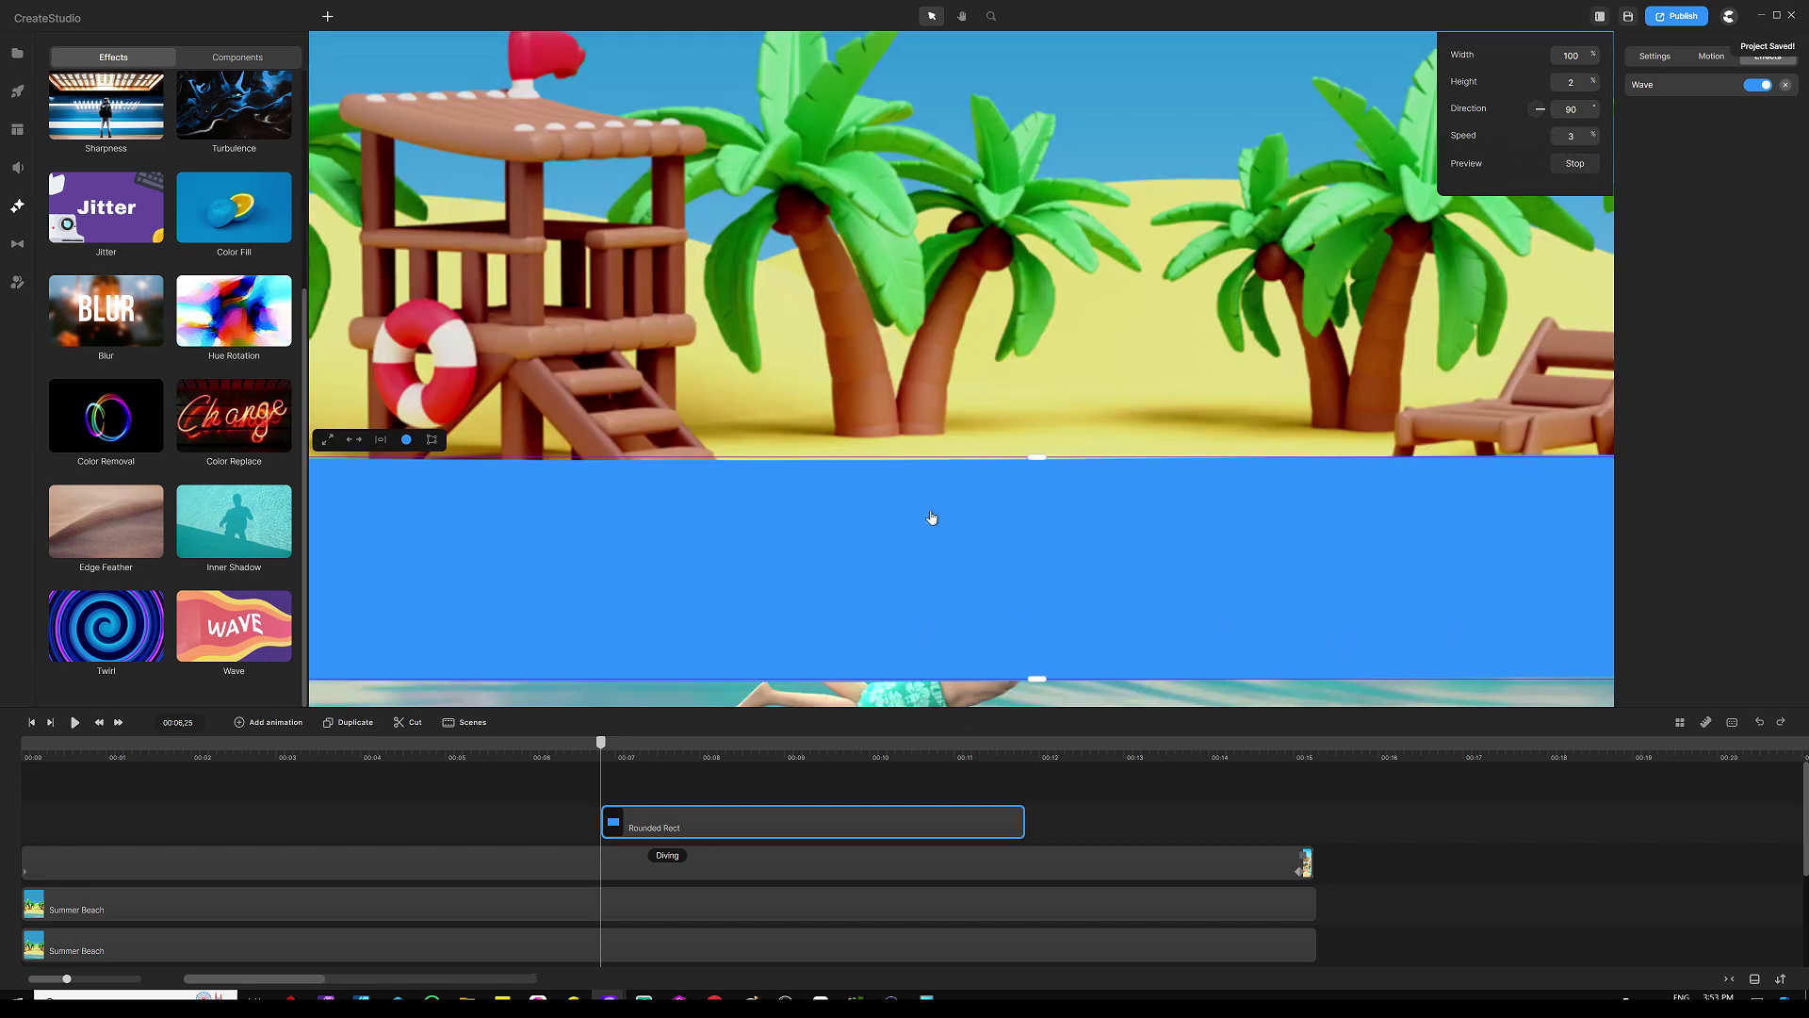
scroll(848, 481, up, 2)
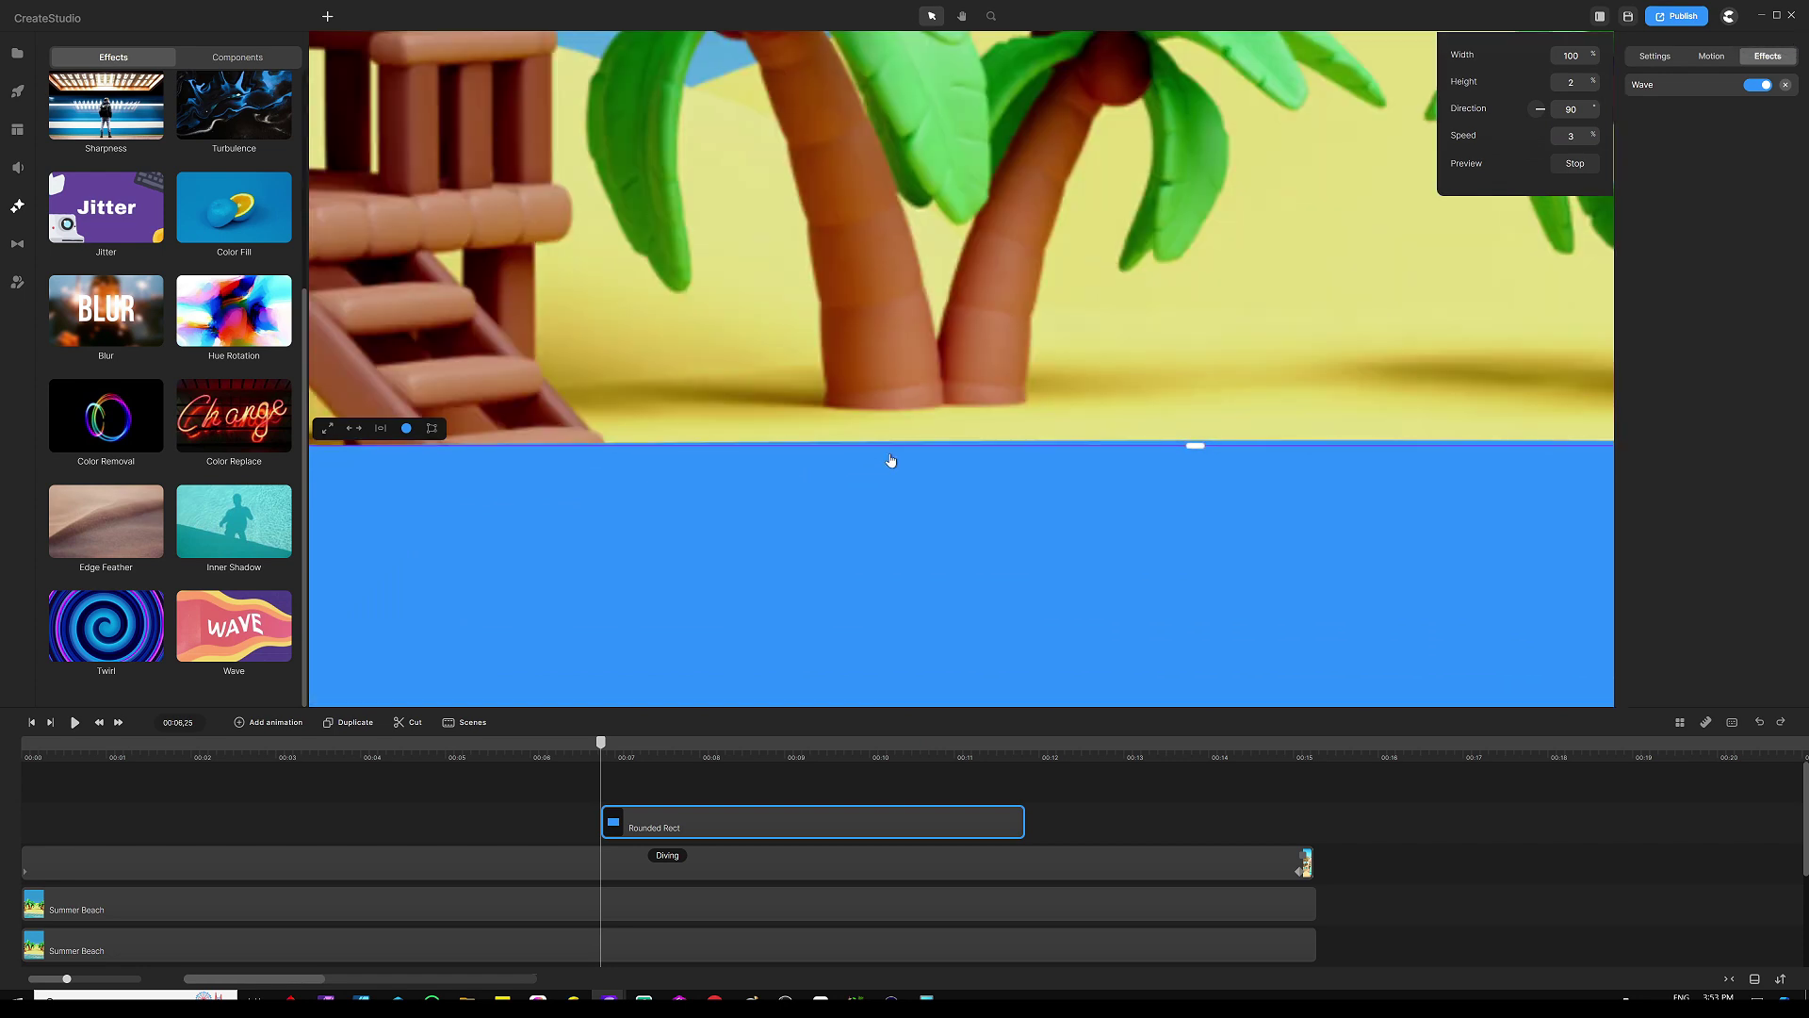
scroll(850, 481, up, 2)
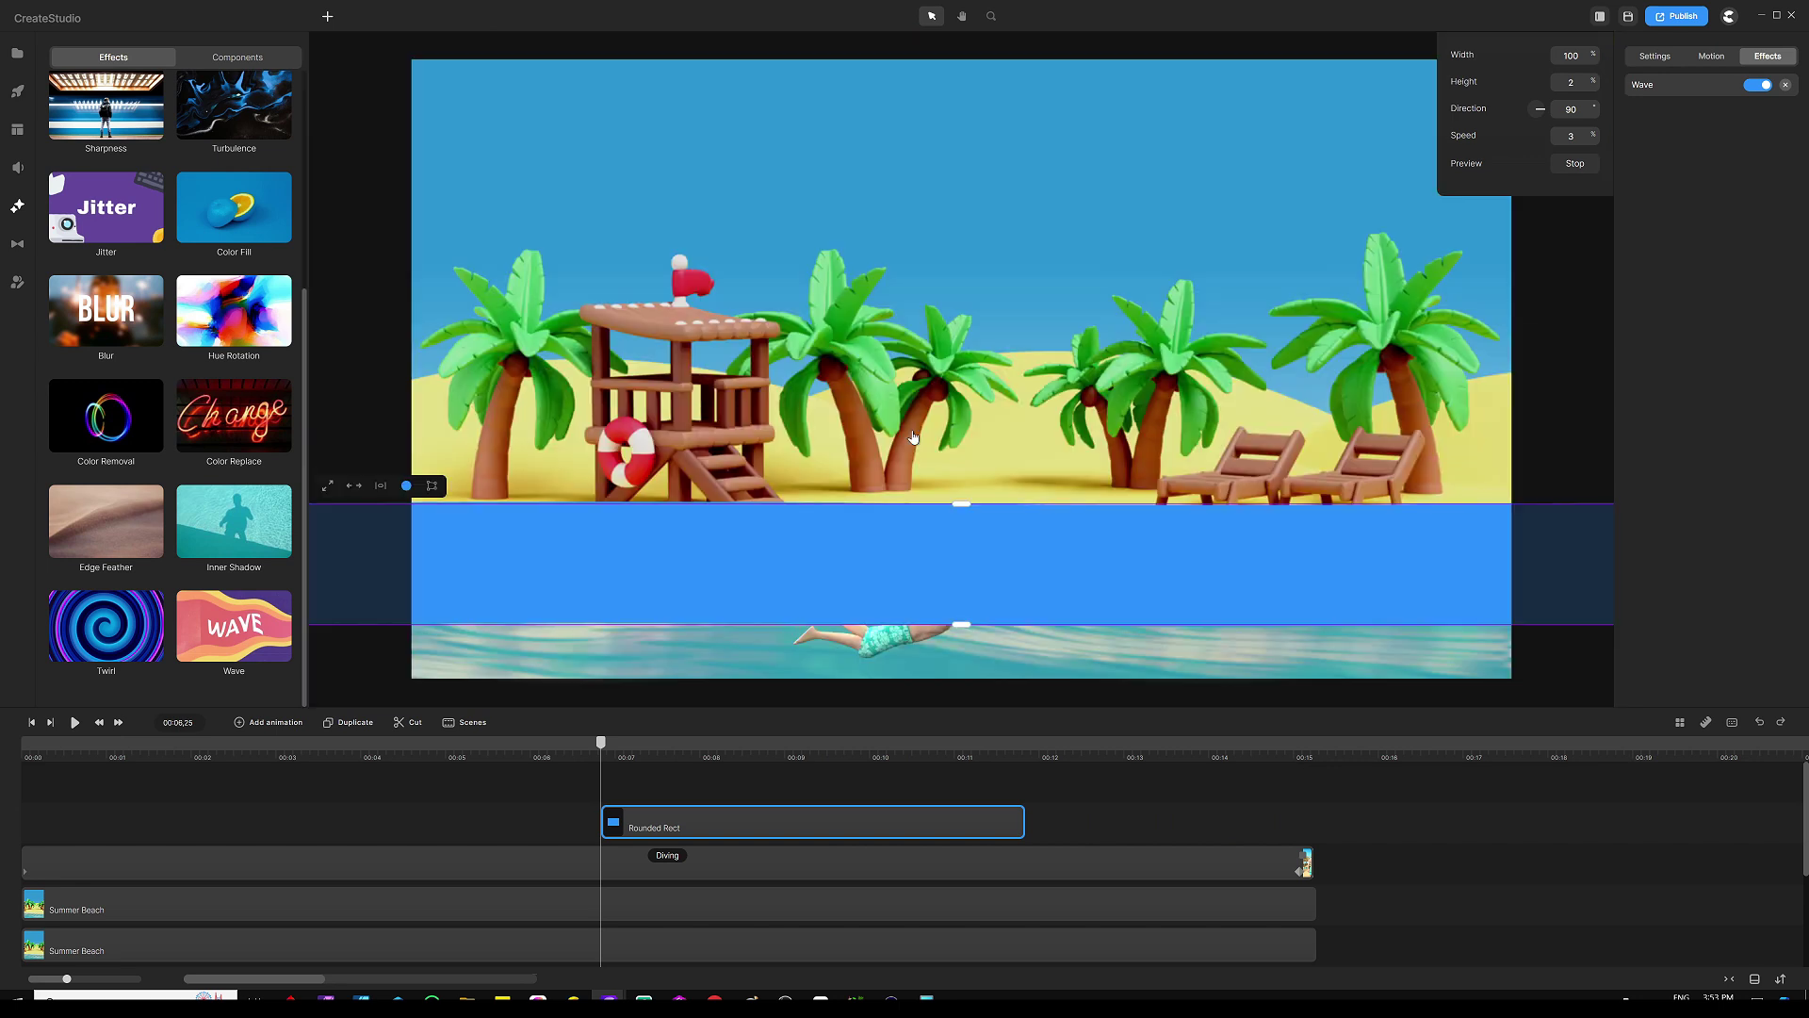
scroll(914, 437, down, 5)
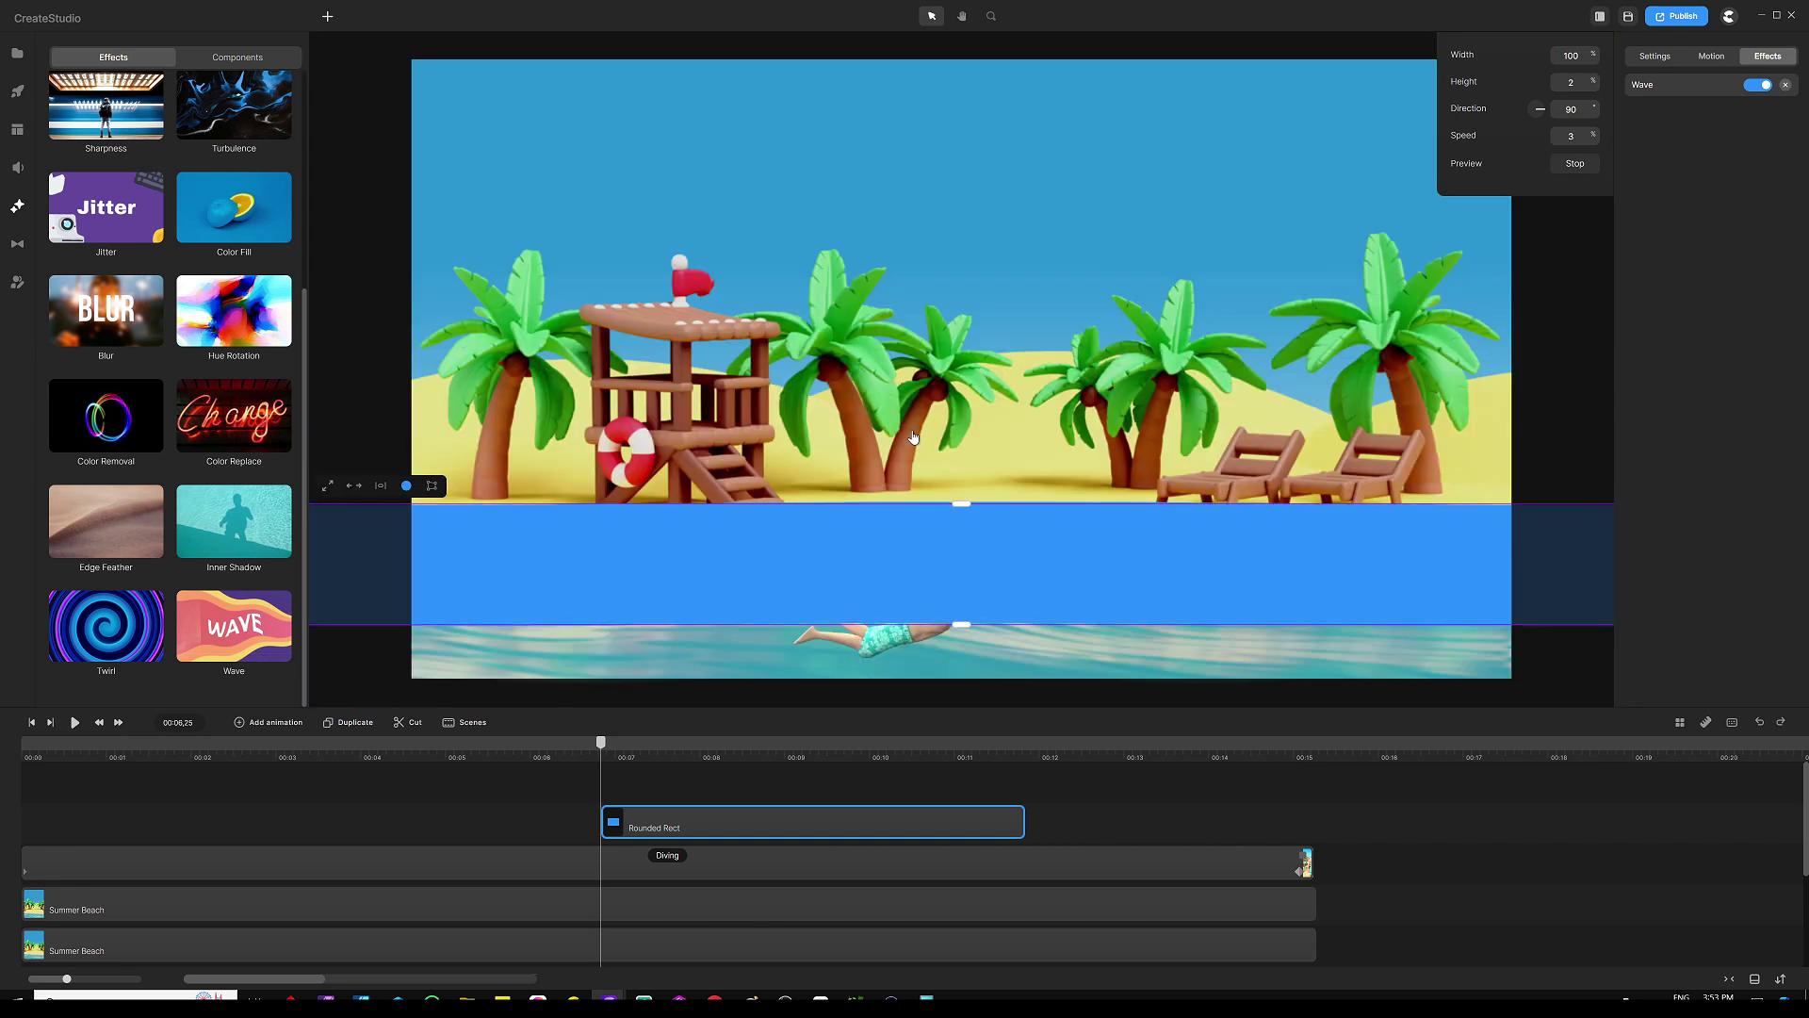
Step: Apply the Edge Feather effect to the Rounded Rect with 21% feather strength and check its softened edges up close
click(688, 798)
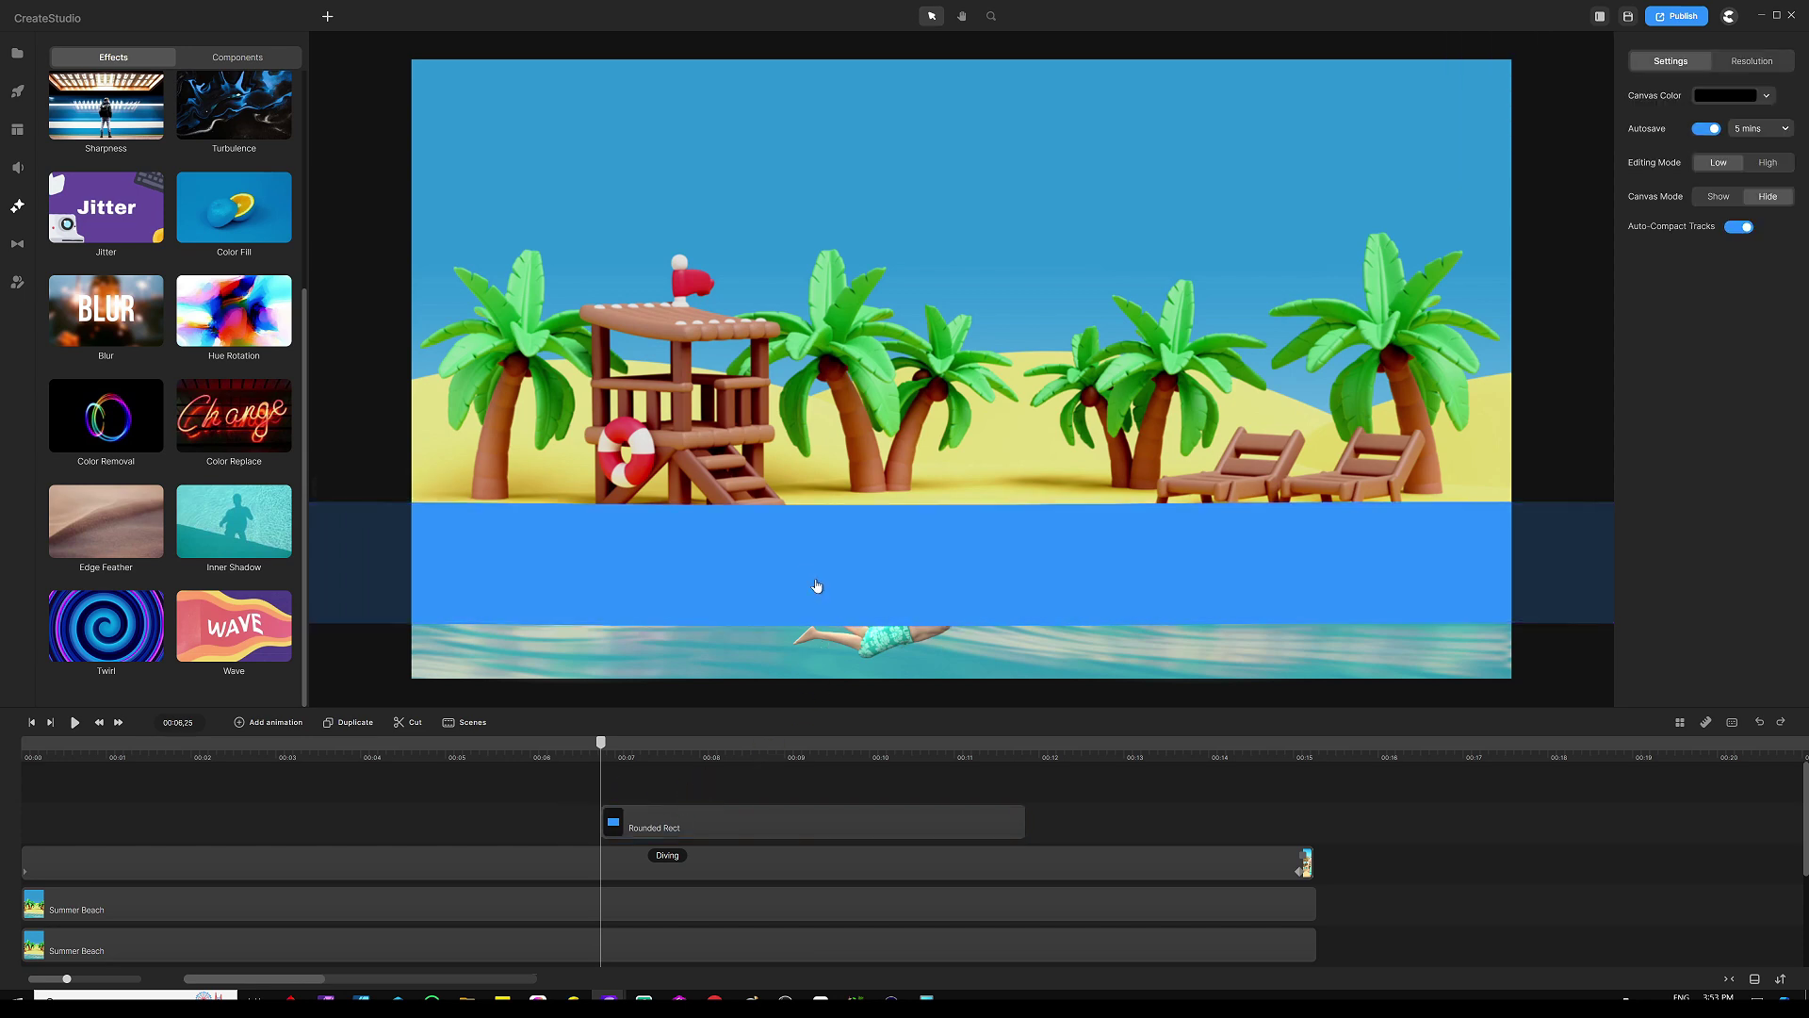
click(925, 535)
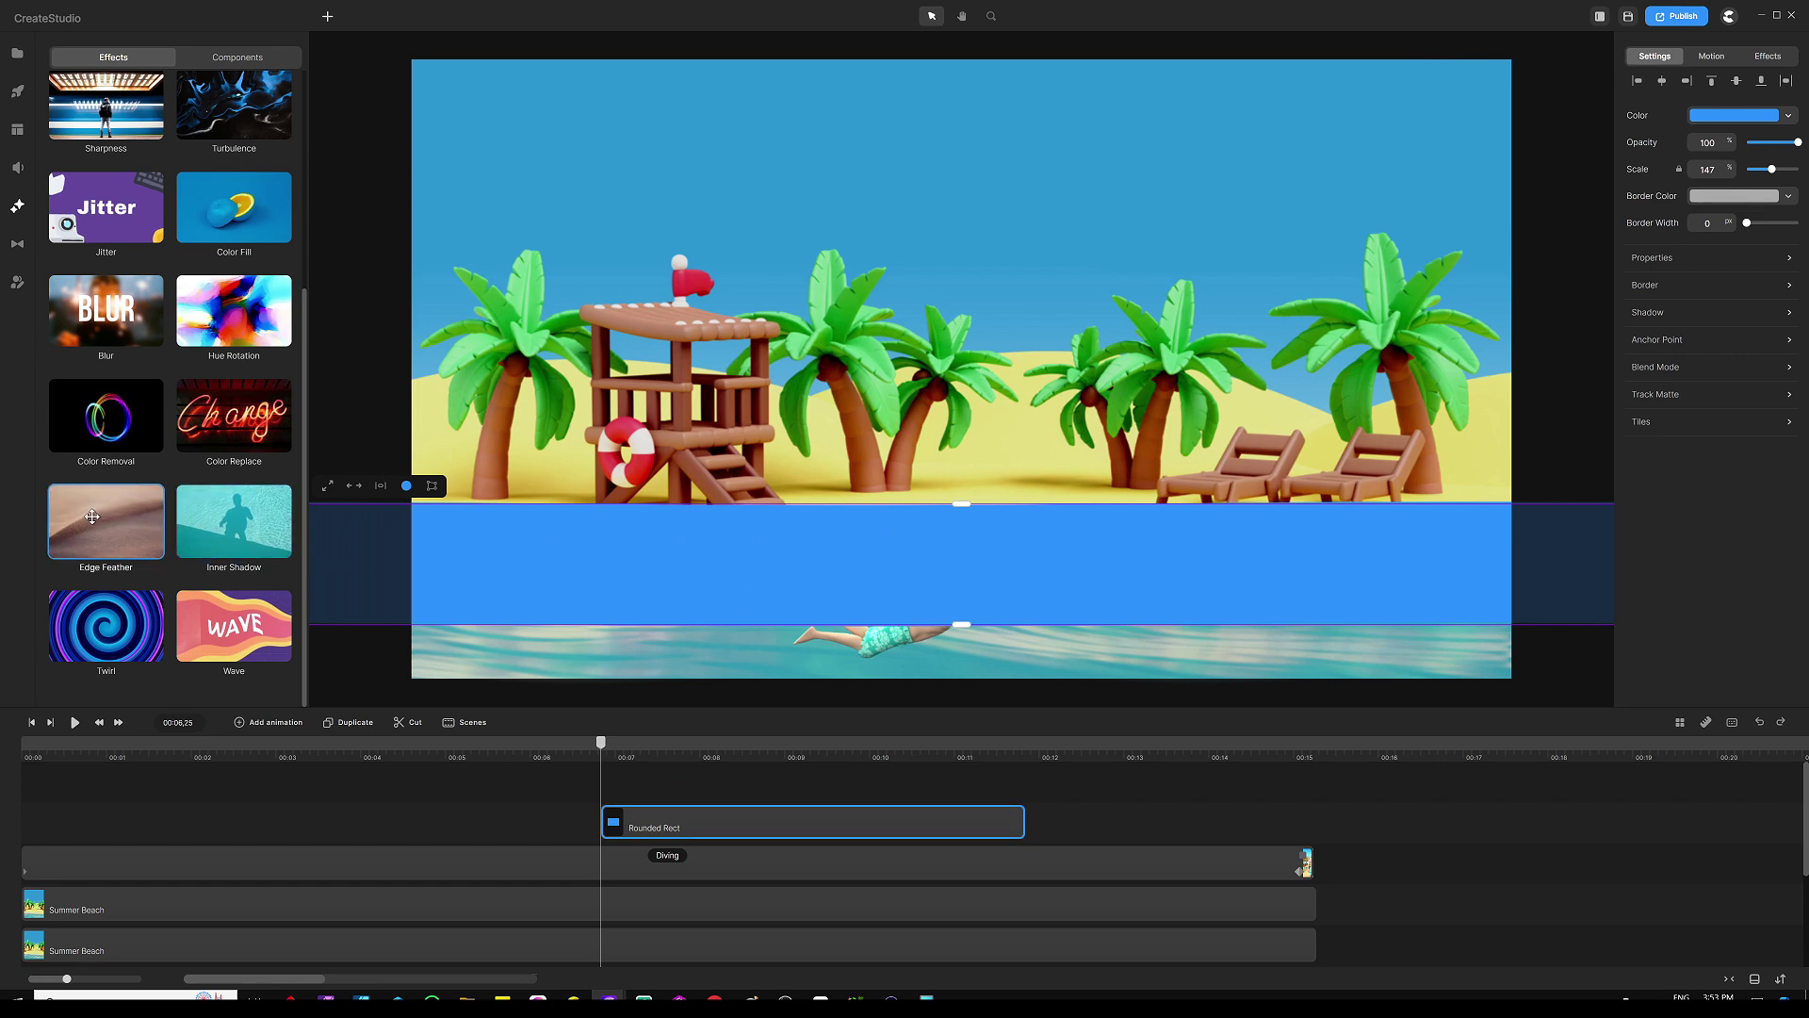
drag(91, 516, 744, 822)
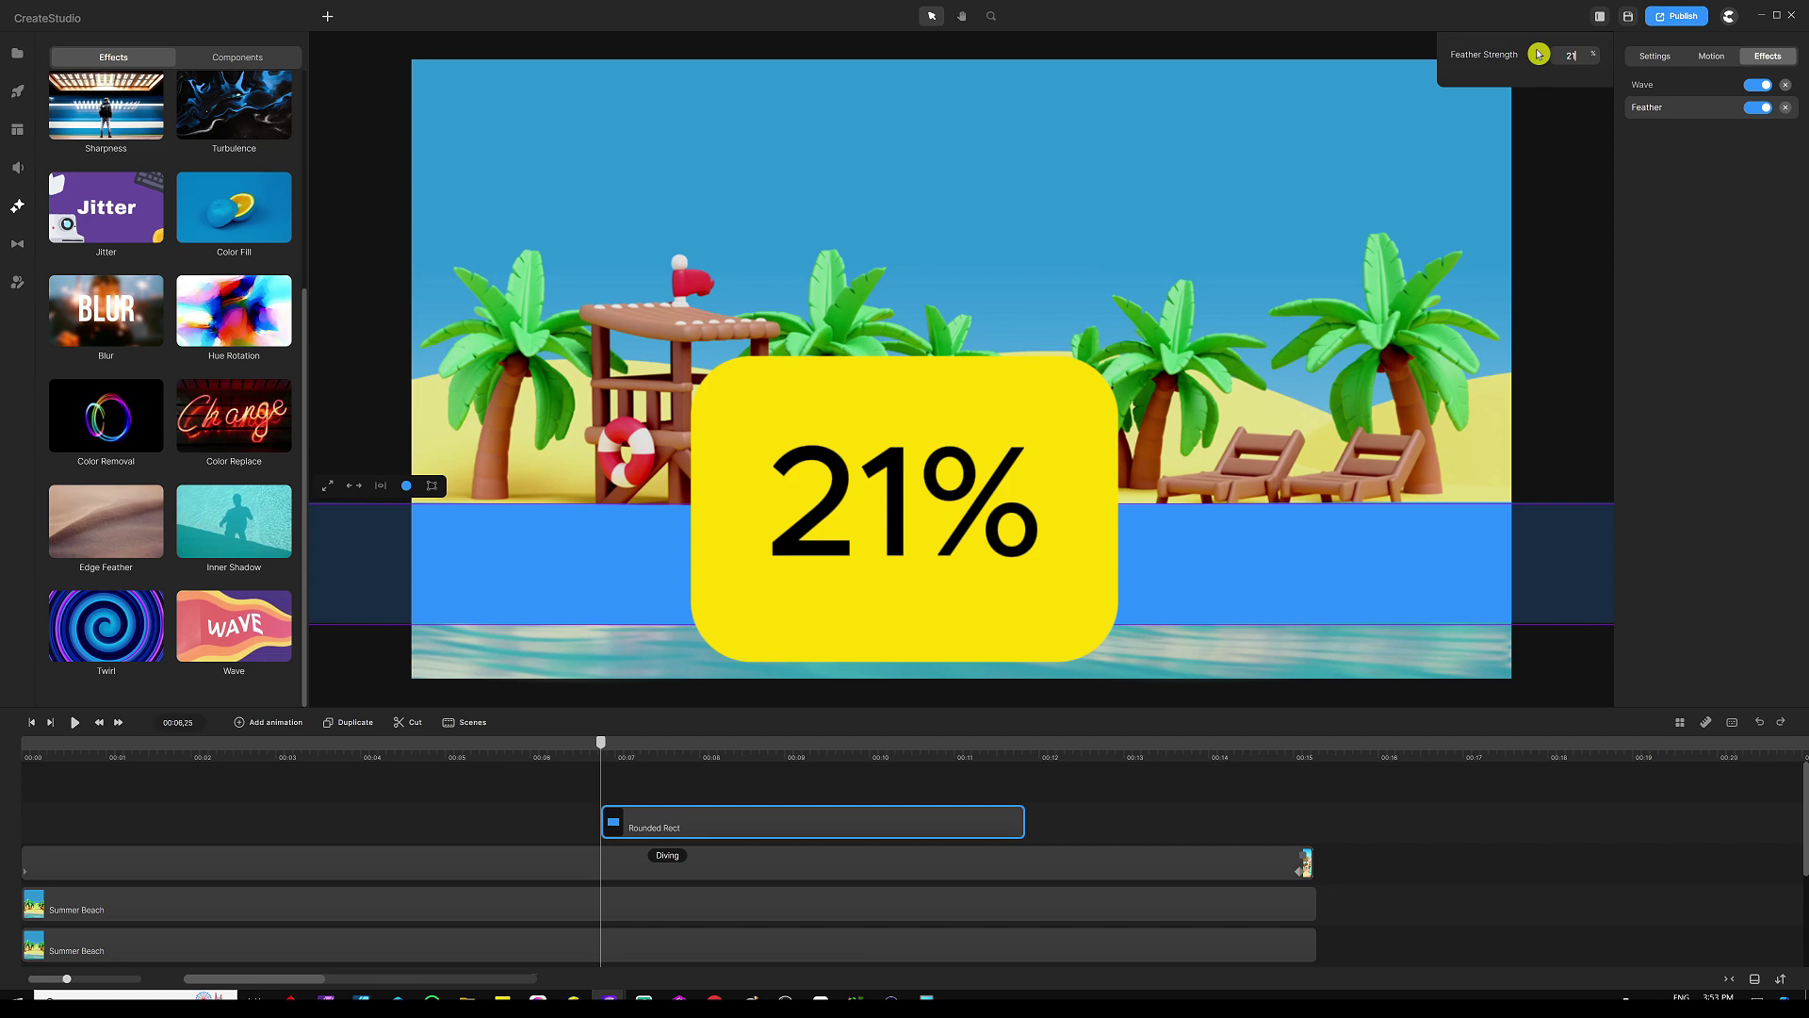
key(Return)
click(824, 776)
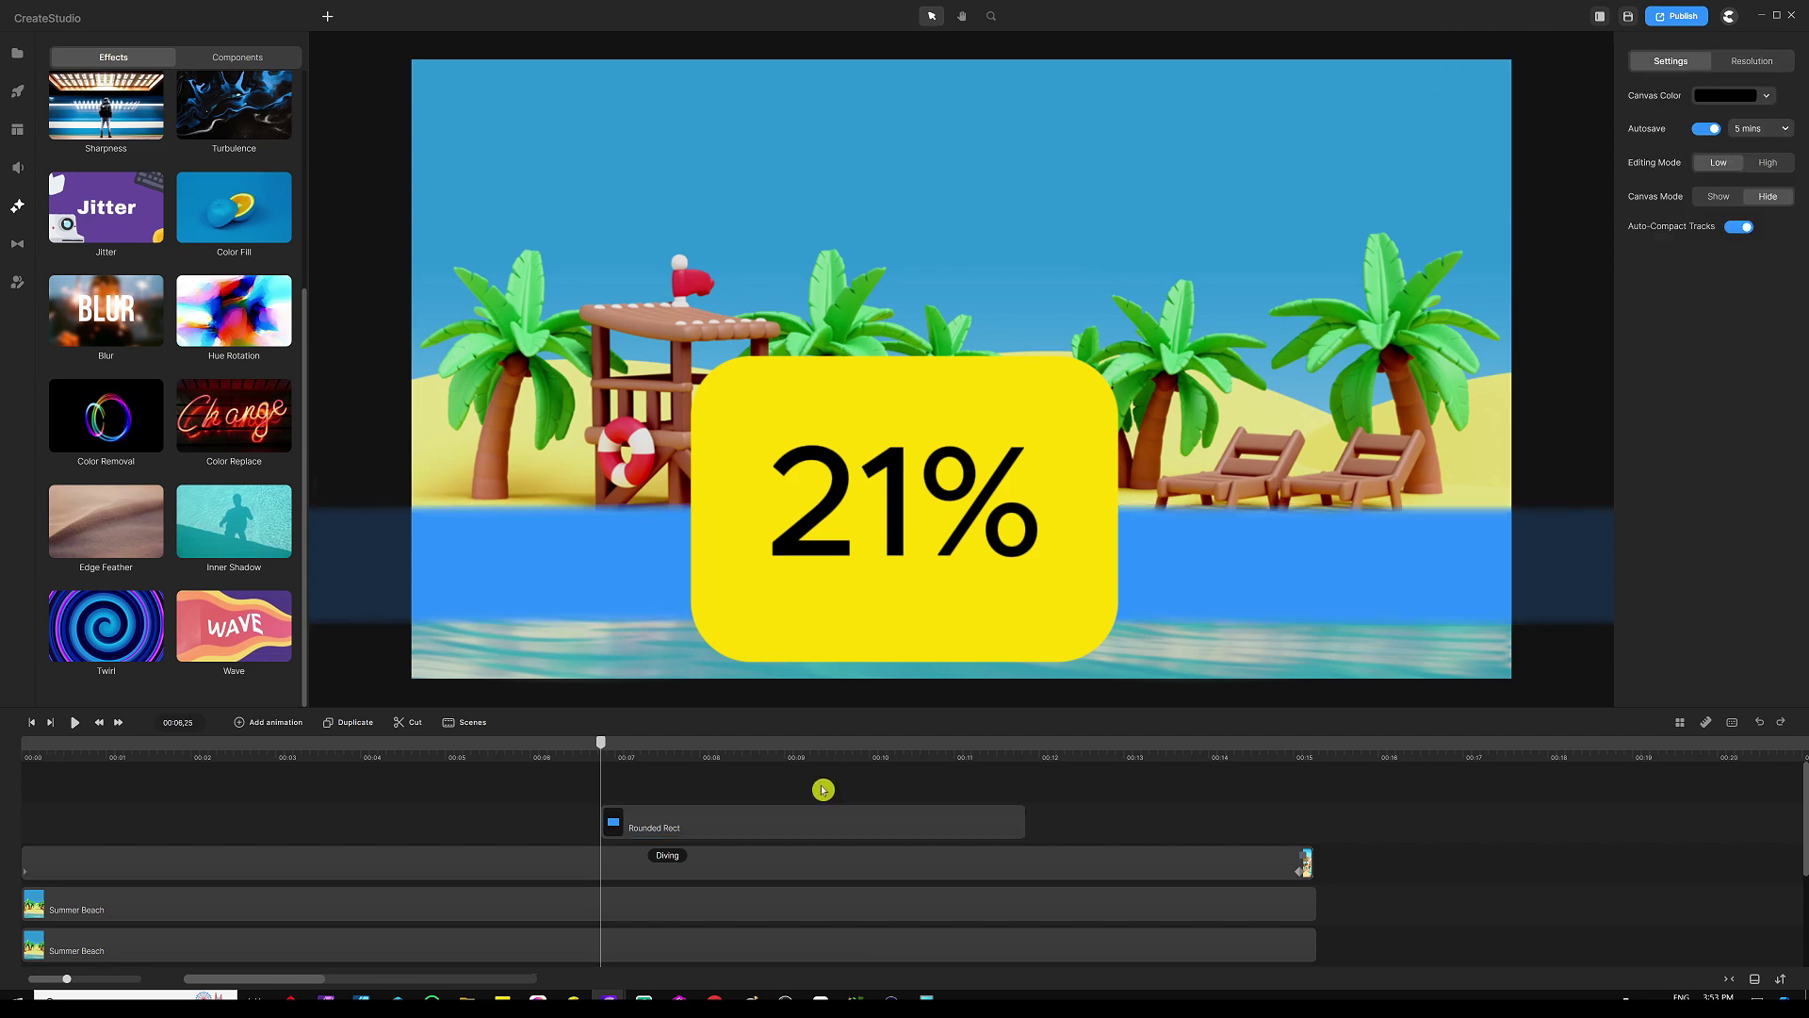
scroll(969, 559, up, 3)
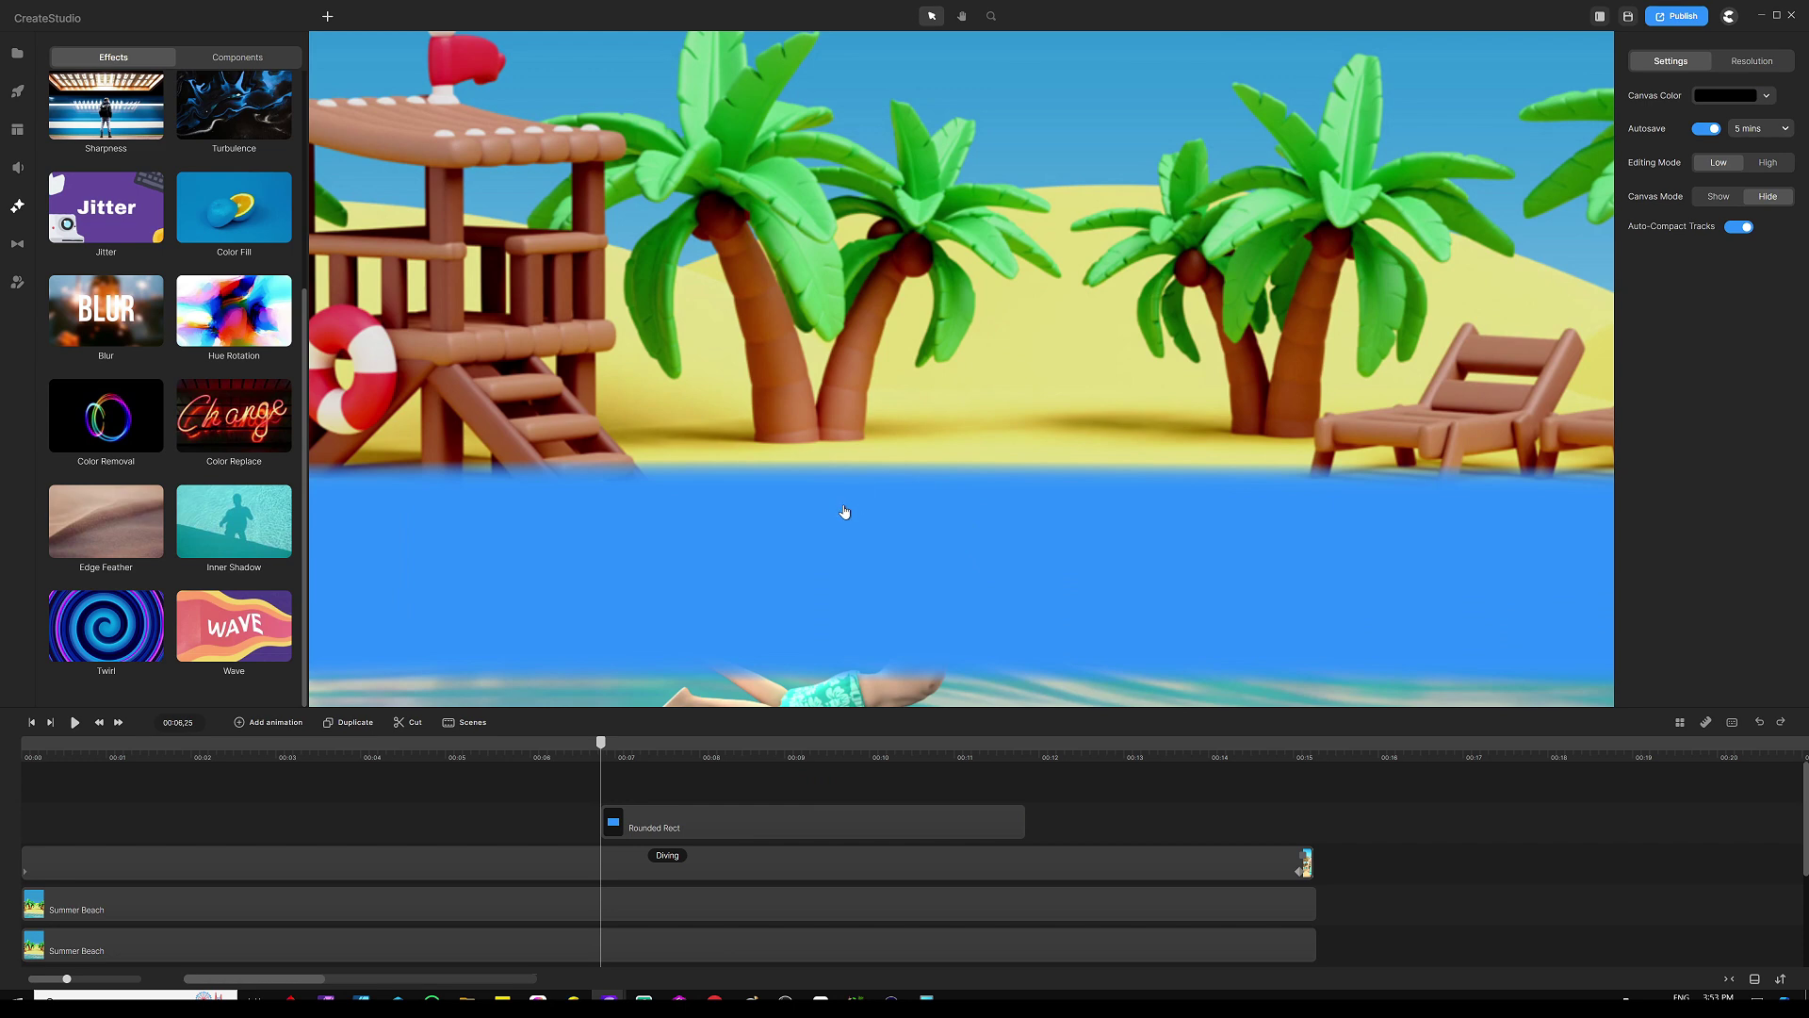
scroll(845, 511, down, 3)
Step: Move the Rounded Rect clip to the timeline's start, stretch it to the end of the Surfer clip, and nudge the rectangle slightly lower
click(678, 823)
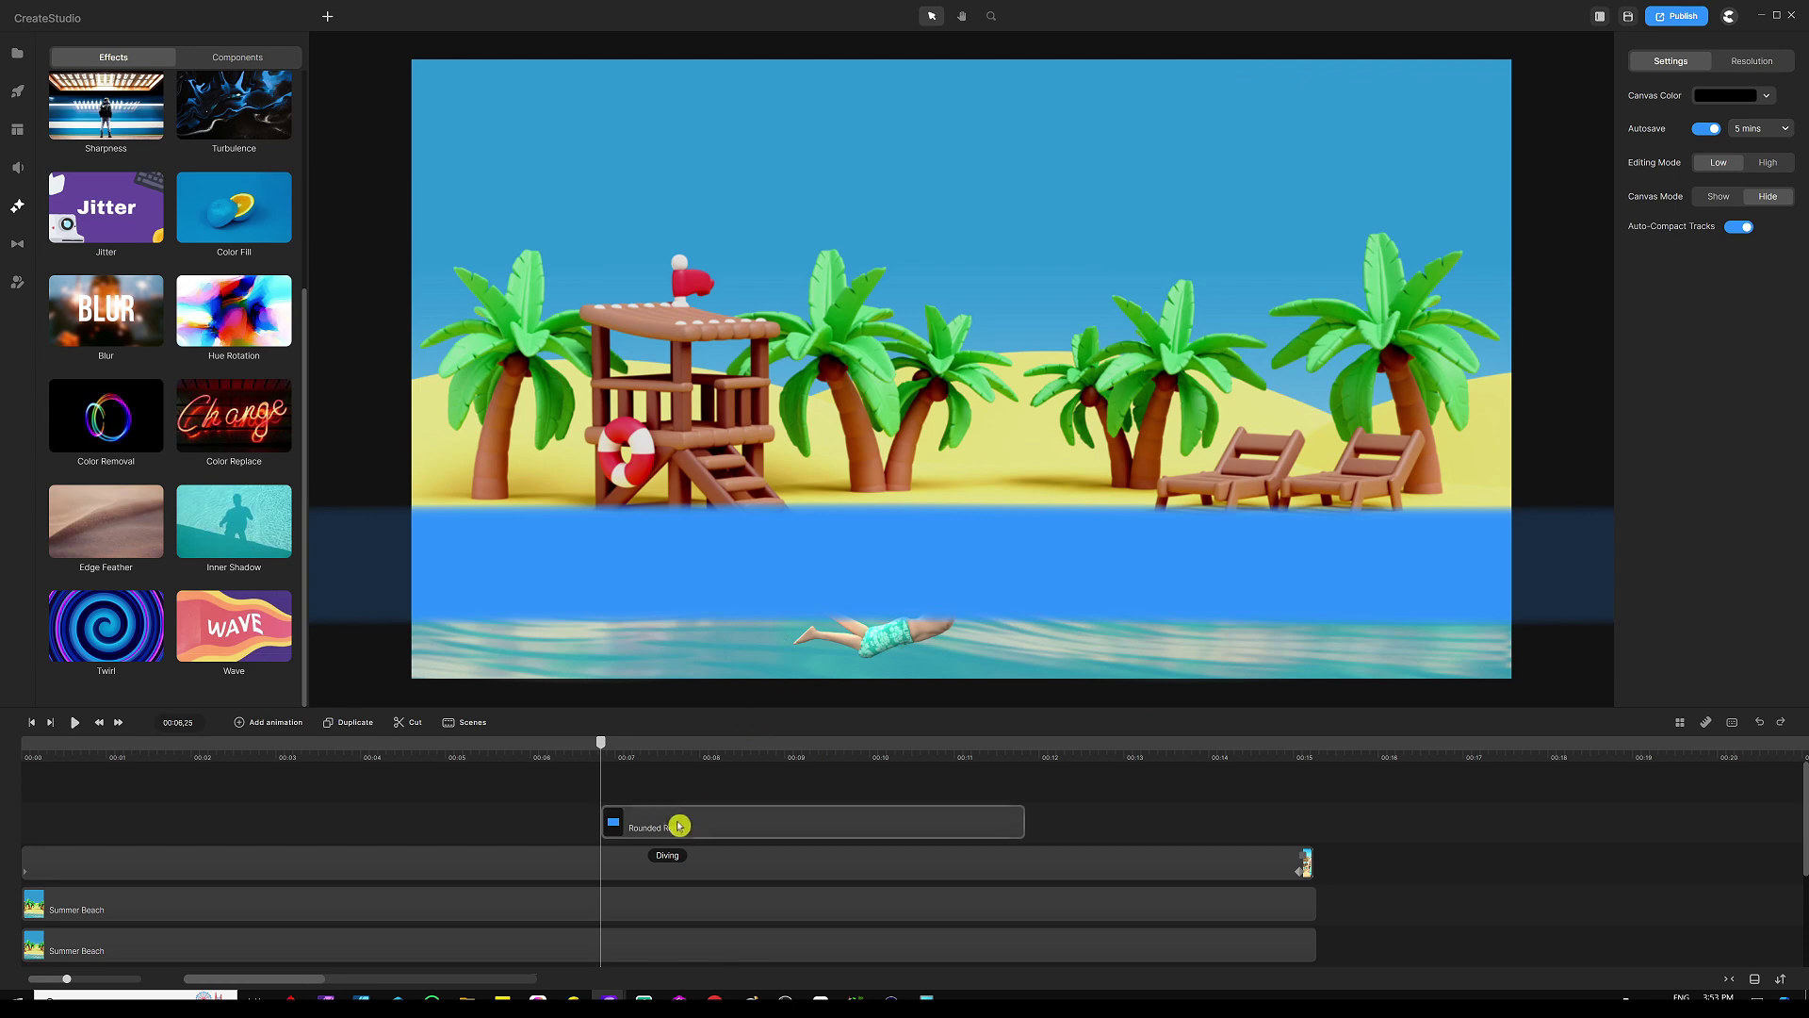
drag(783, 826, 150, 824)
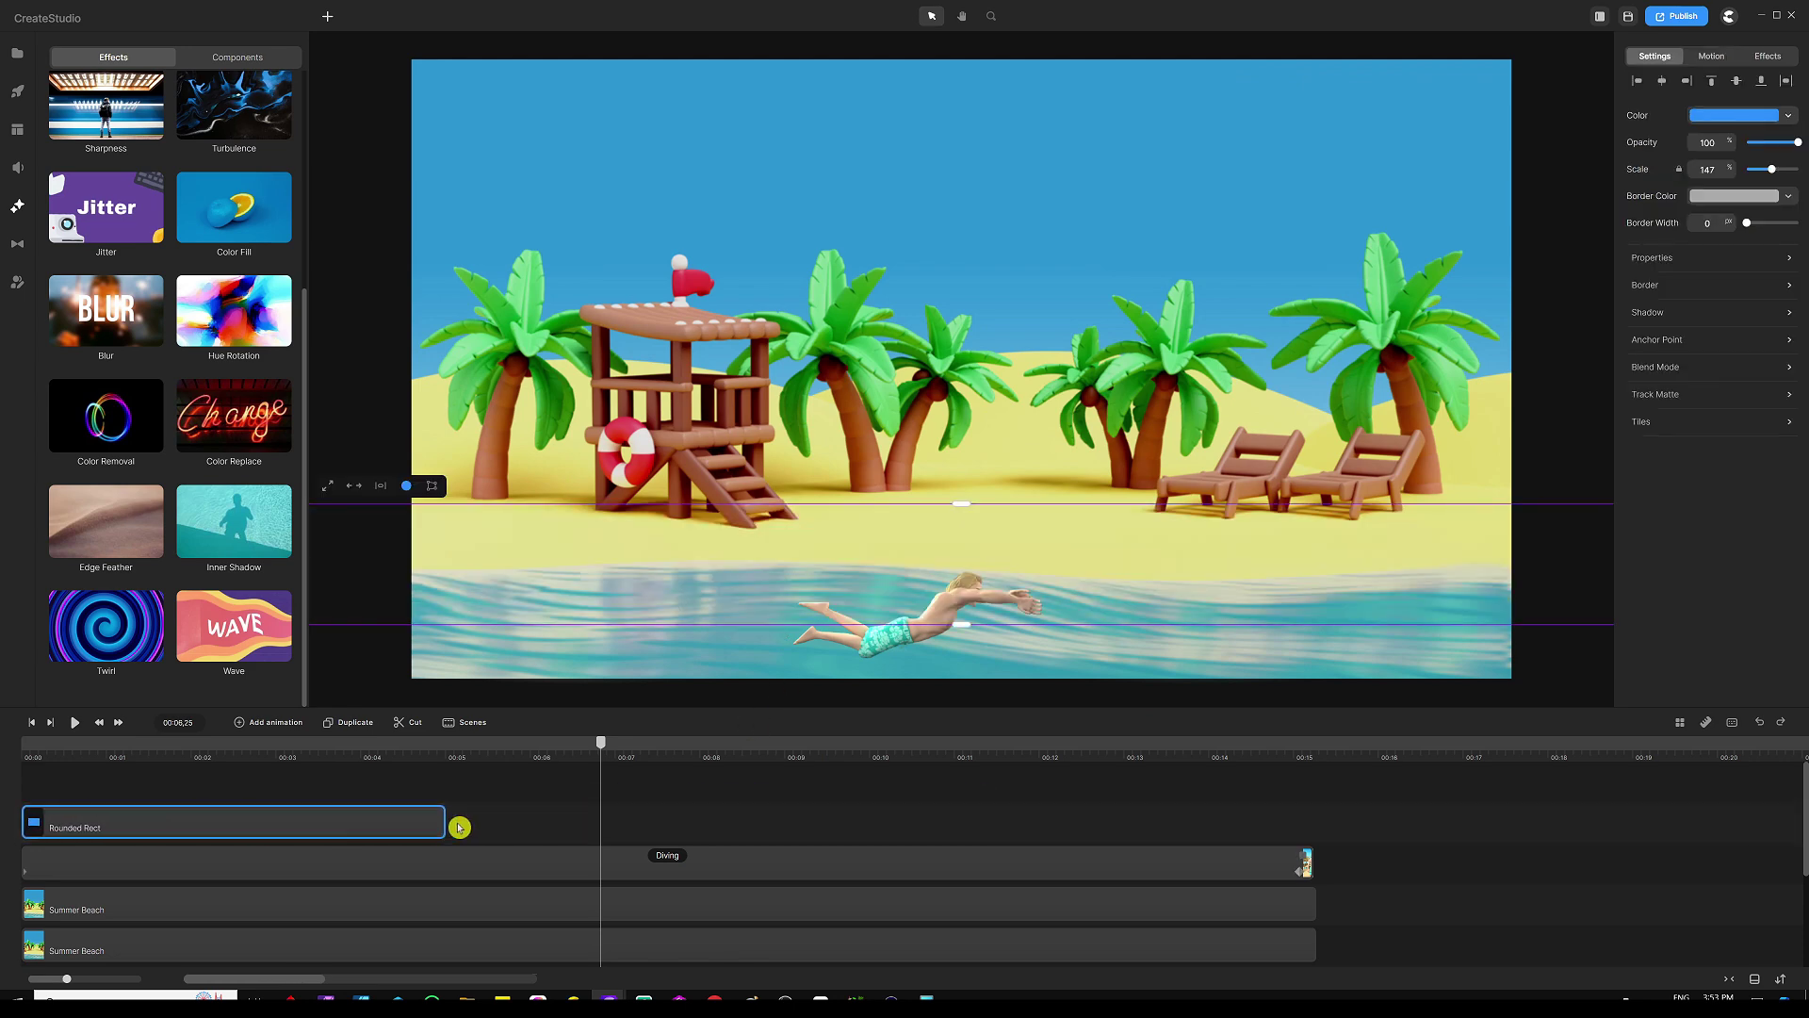
drag(490, 820, 1313, 820)
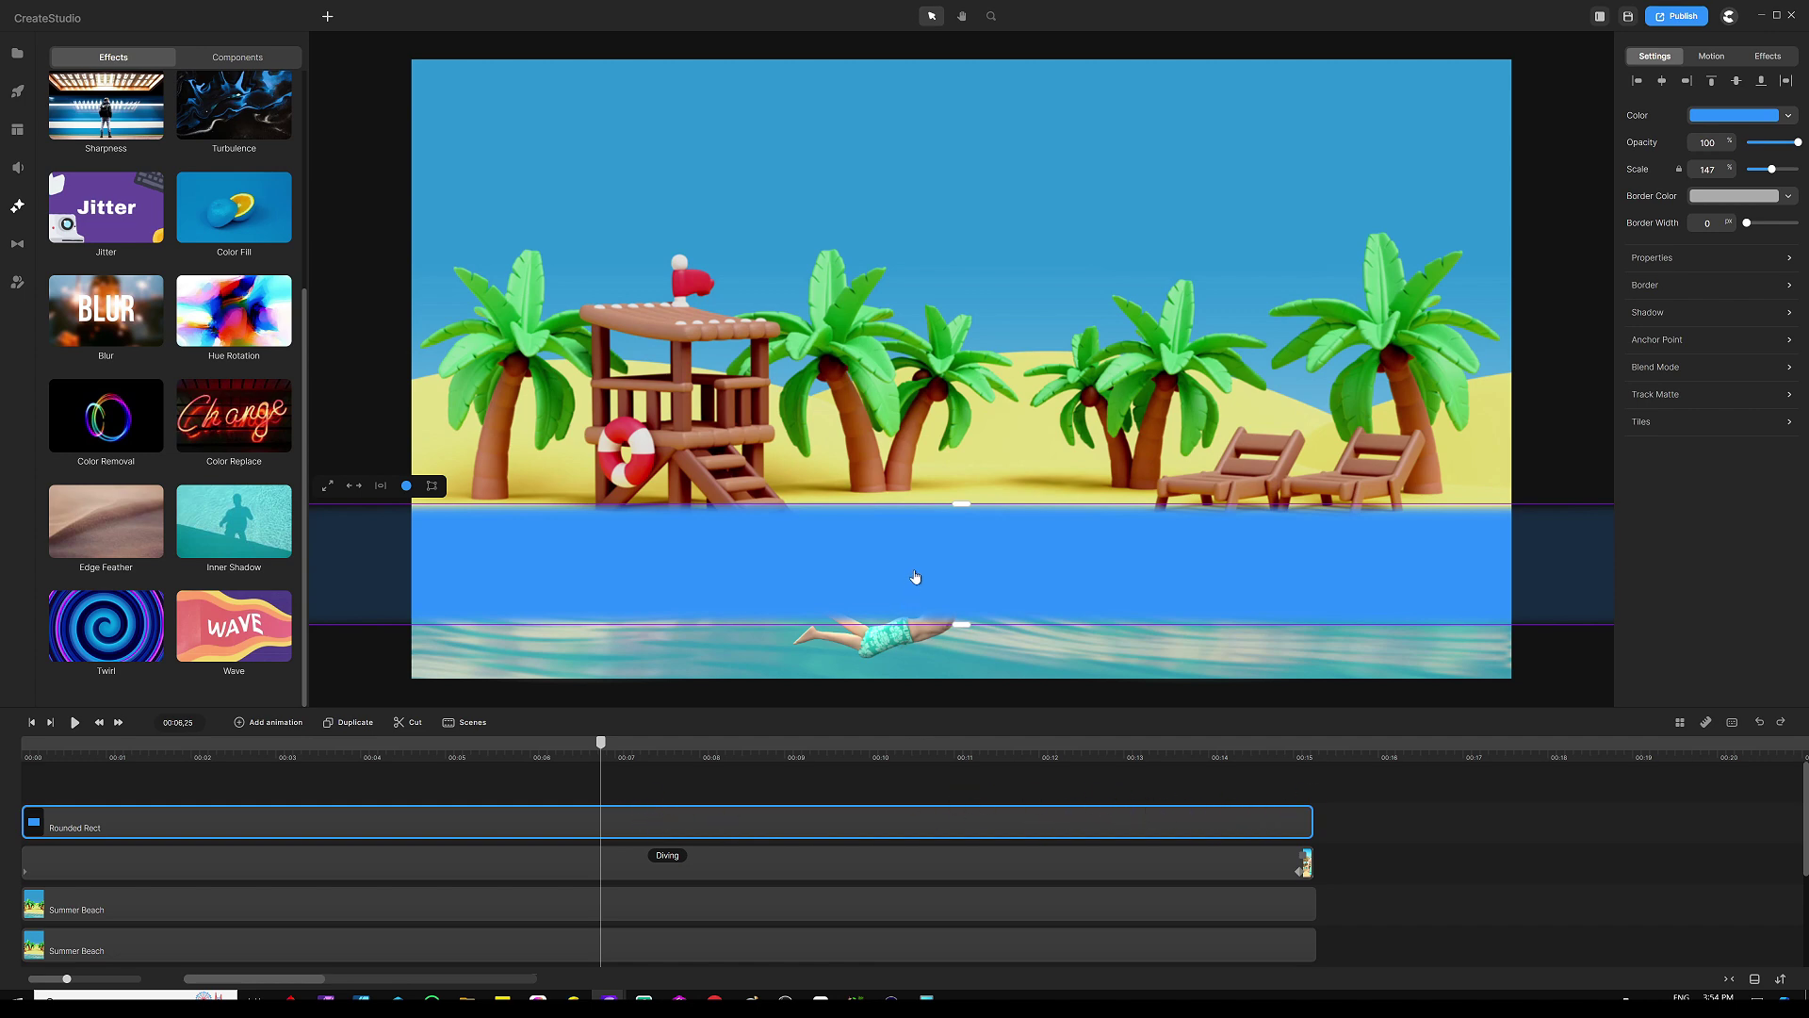
drag(914, 570, 916, 578)
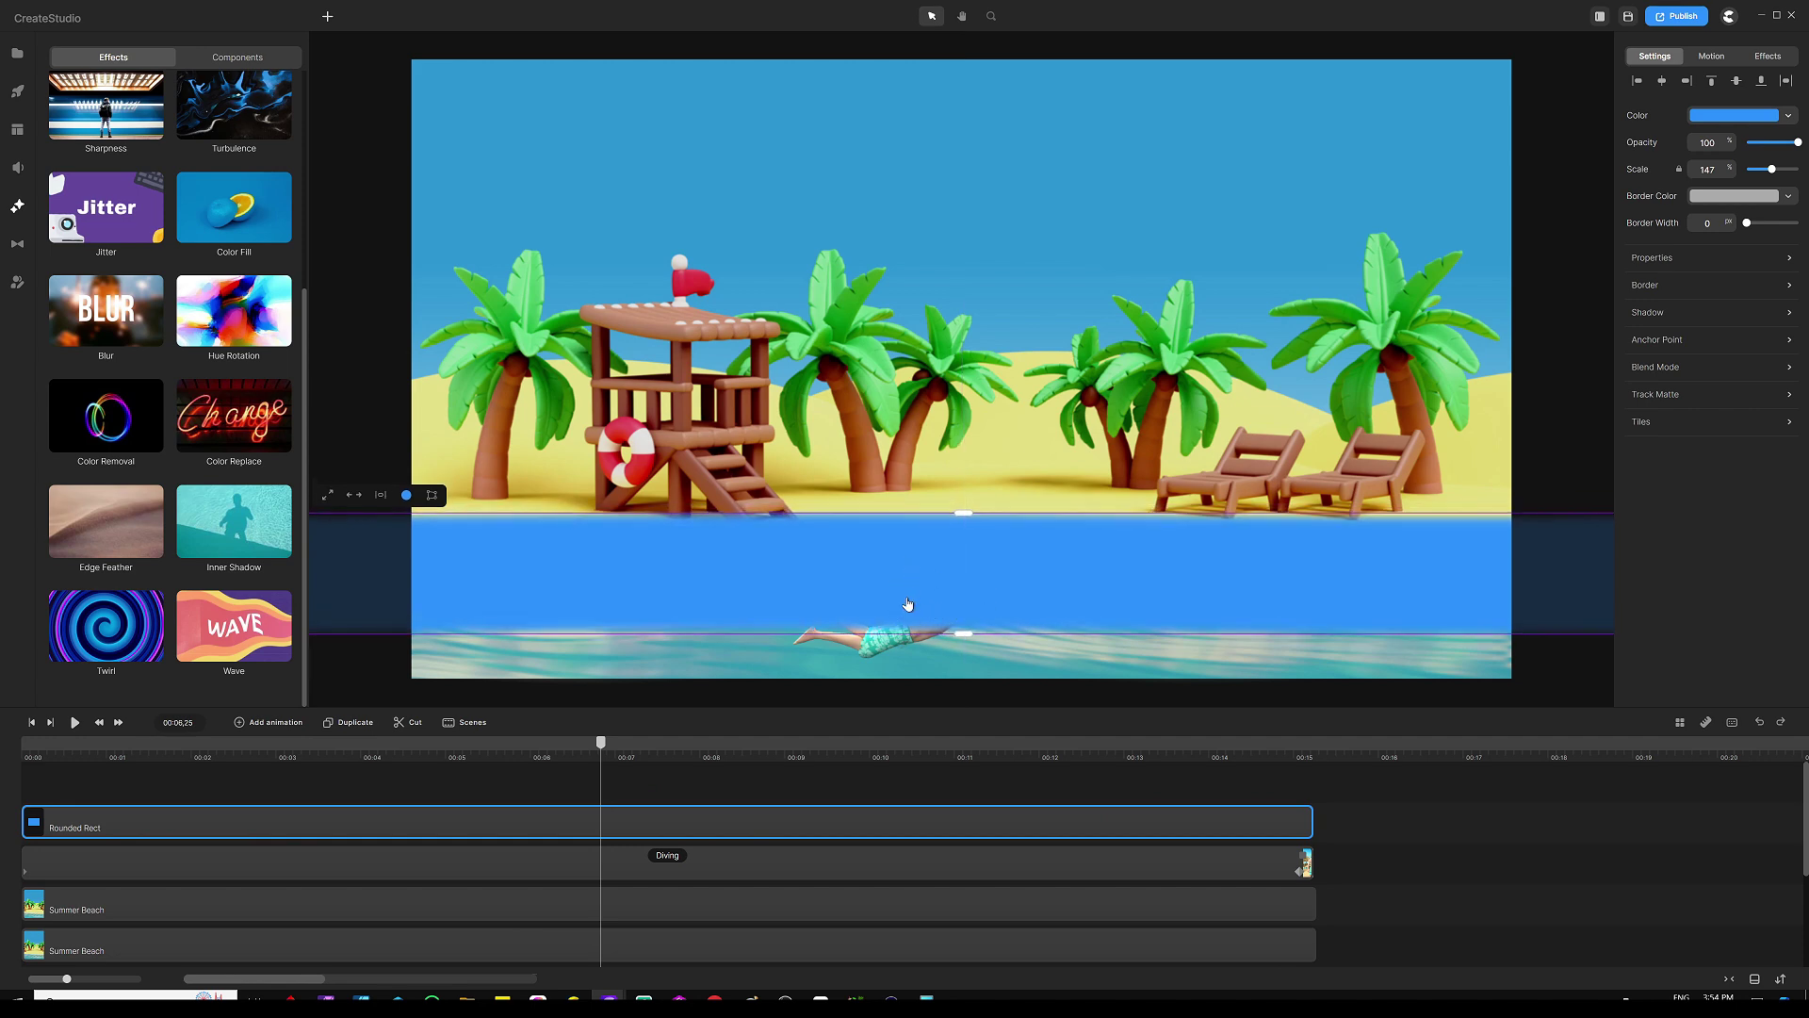
click(751, 788)
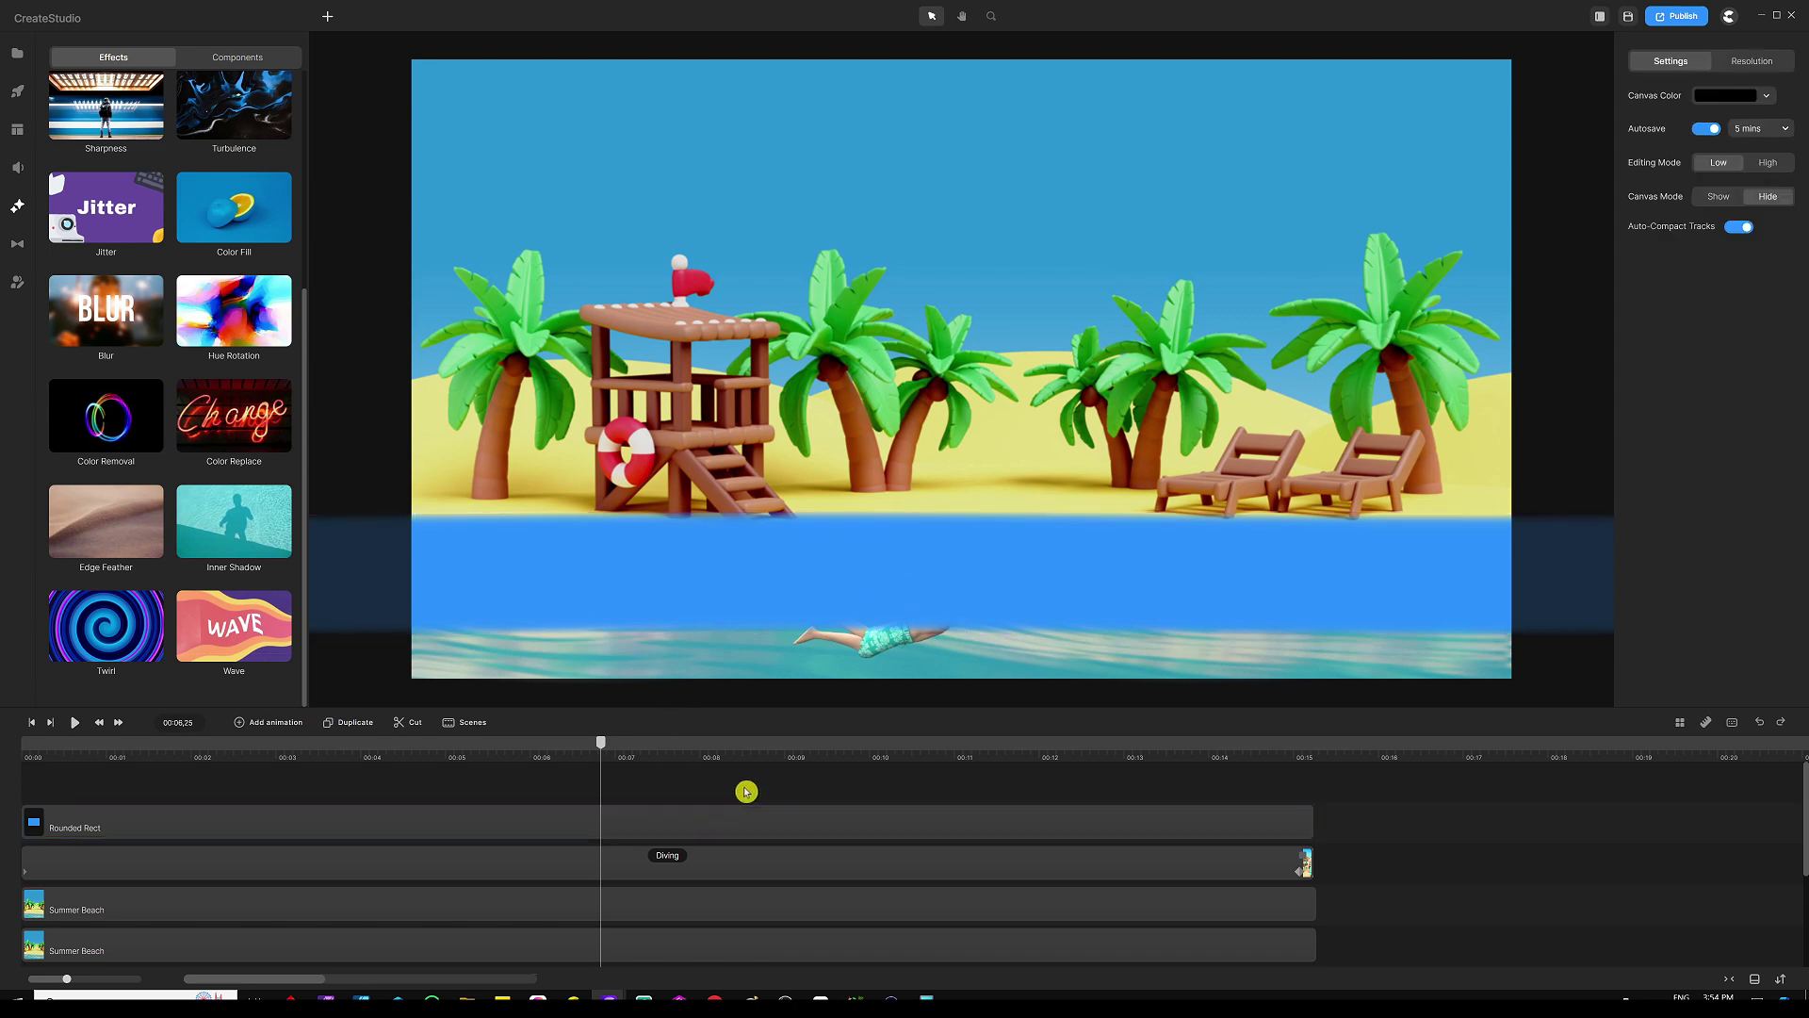
Step: Rename the Rounded Rect layer as Surfer Mask
click(744, 818)
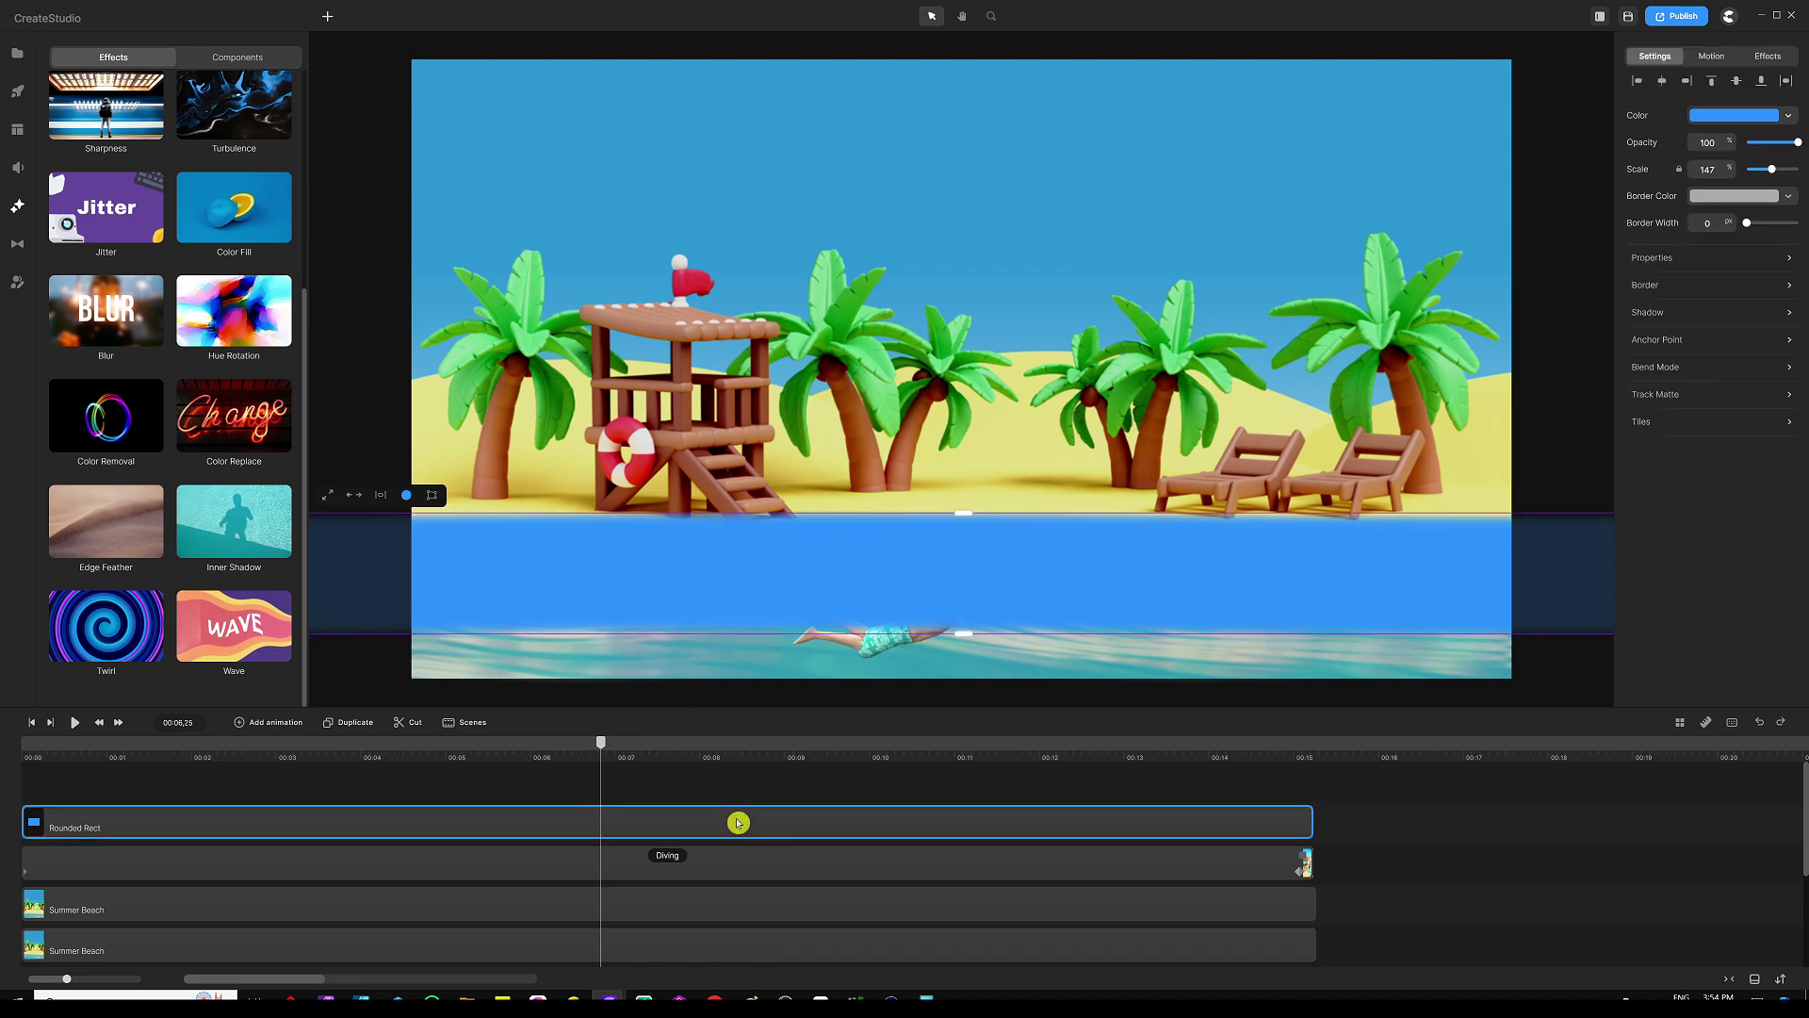
right_click(737, 819)
click(769, 670)
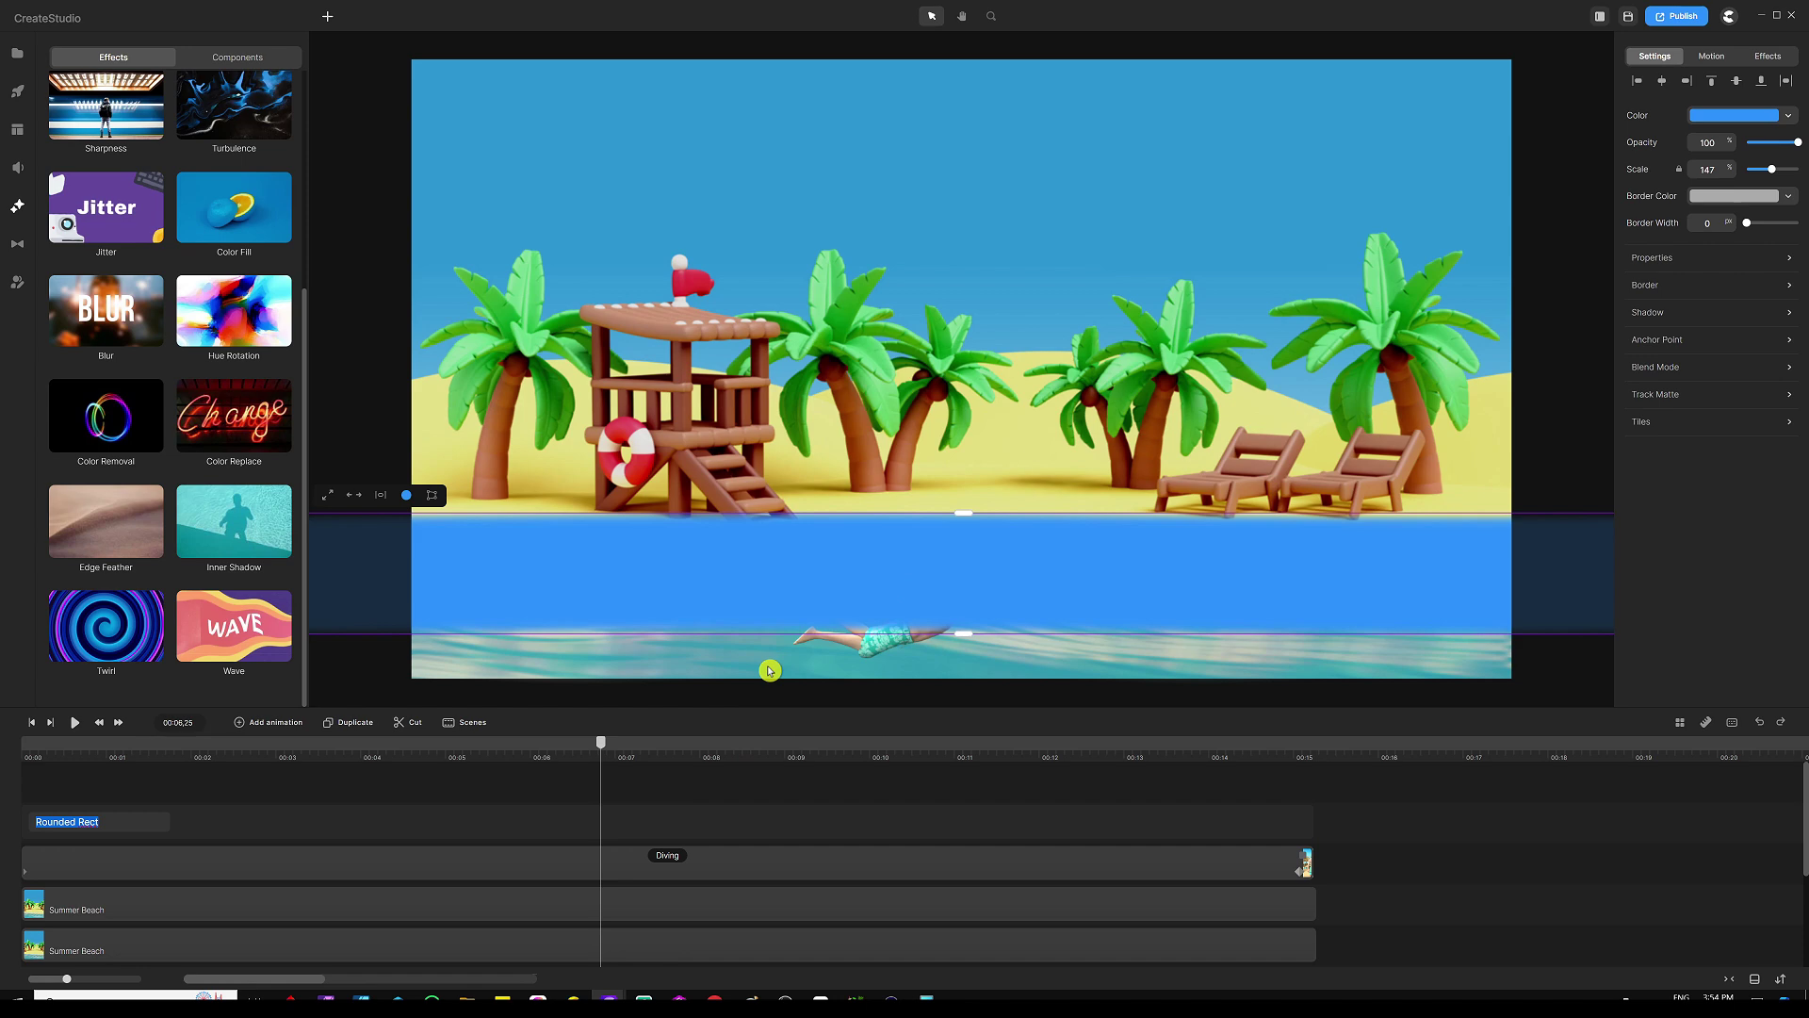
text(Surfer Mask)
key(Return)
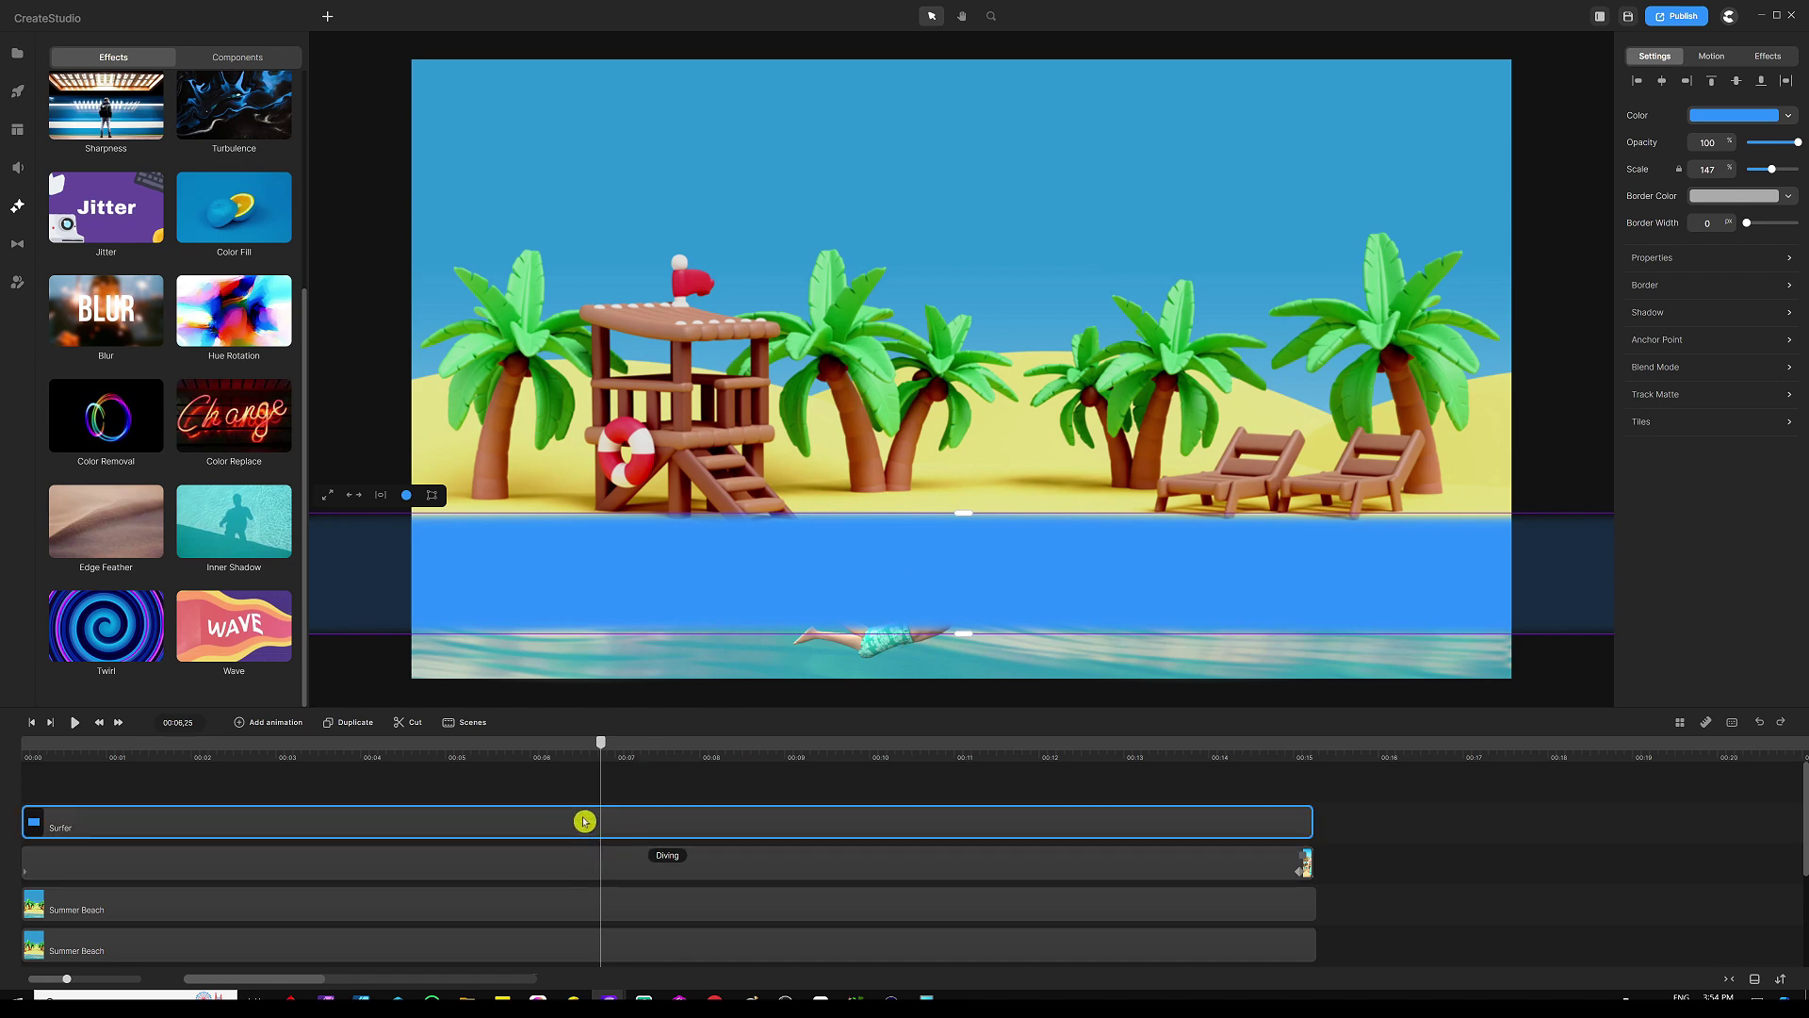
click(805, 798)
Step: Give the Surfer a Track Matte that uses Surfer Mask as its mask, with type Alpha
click(838, 867)
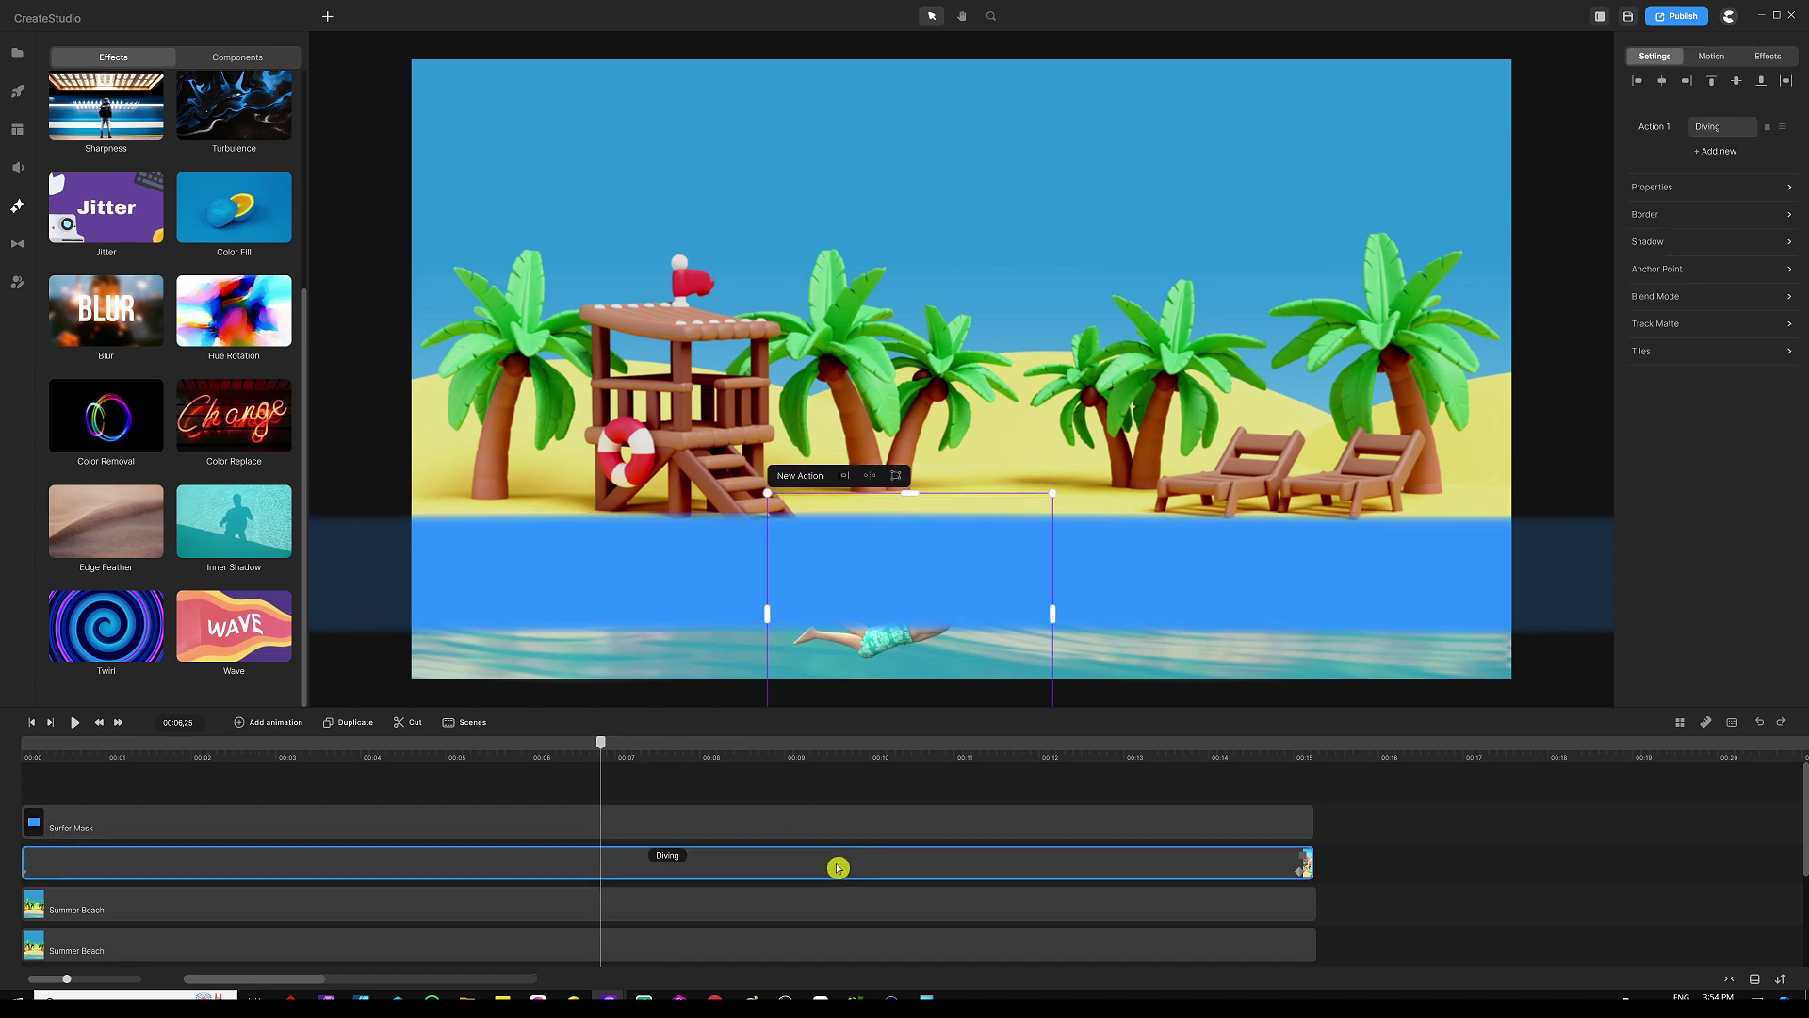
click(1647, 325)
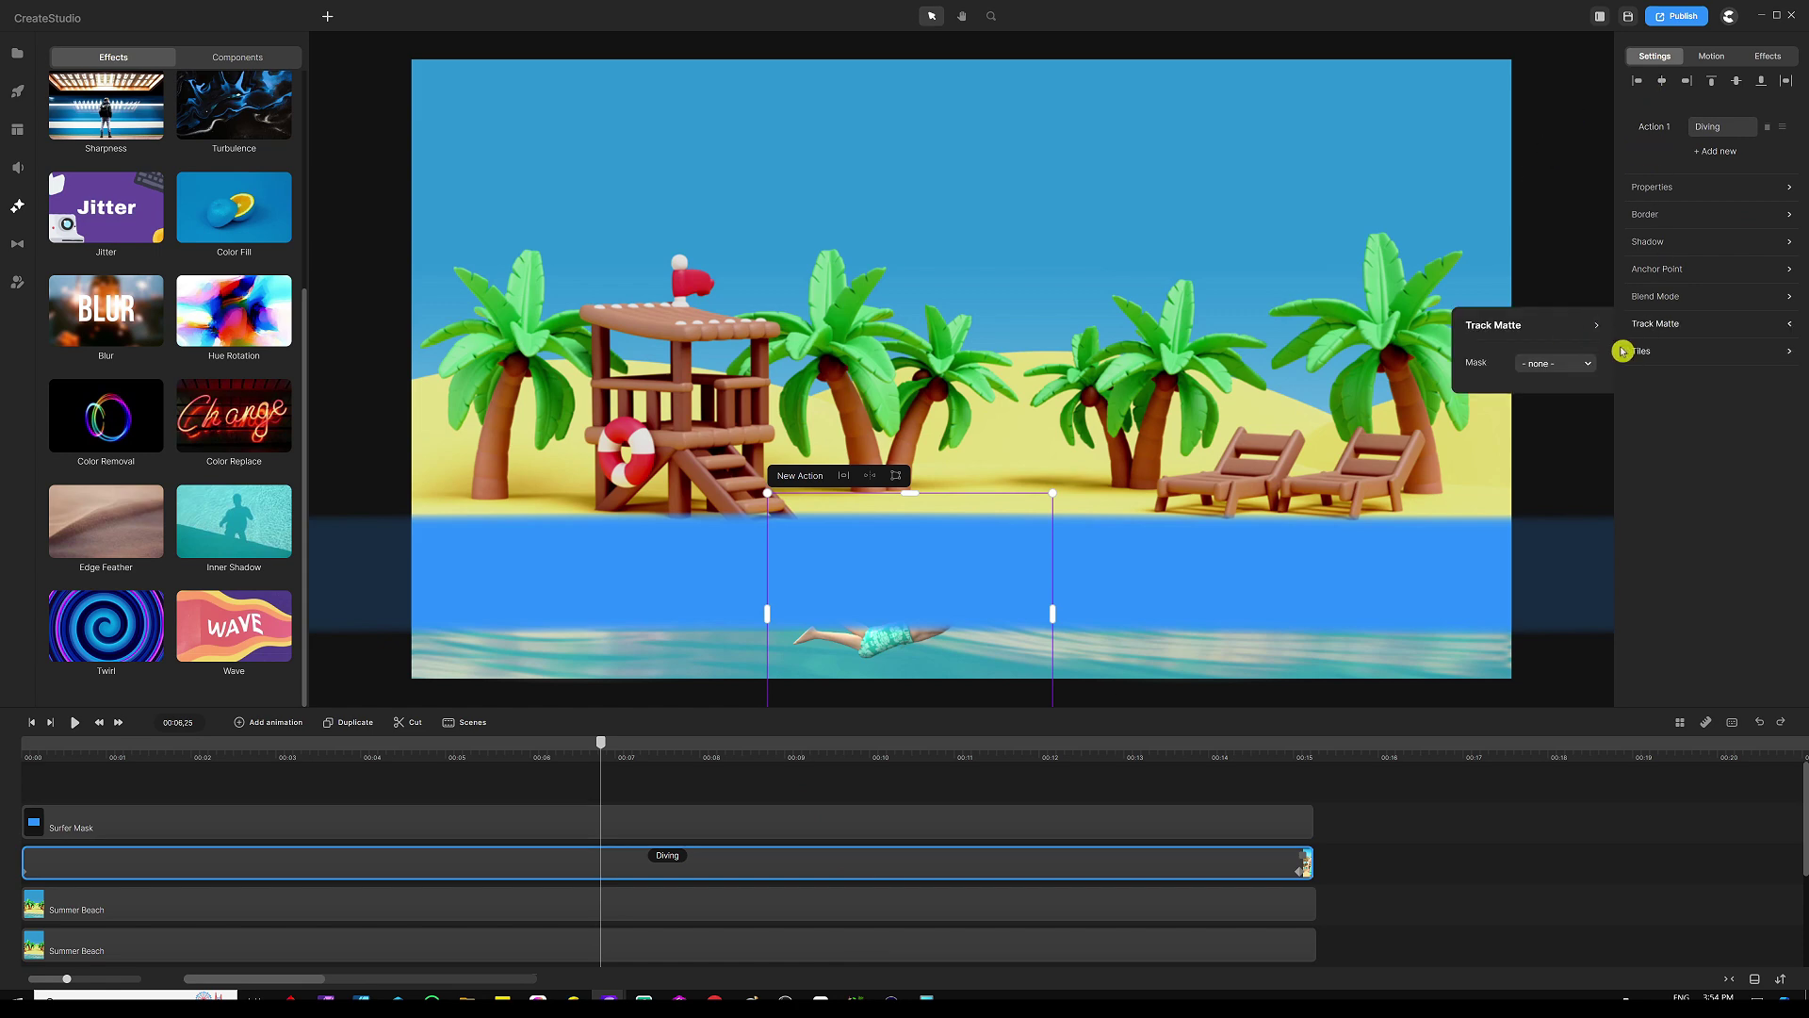
click(1574, 363)
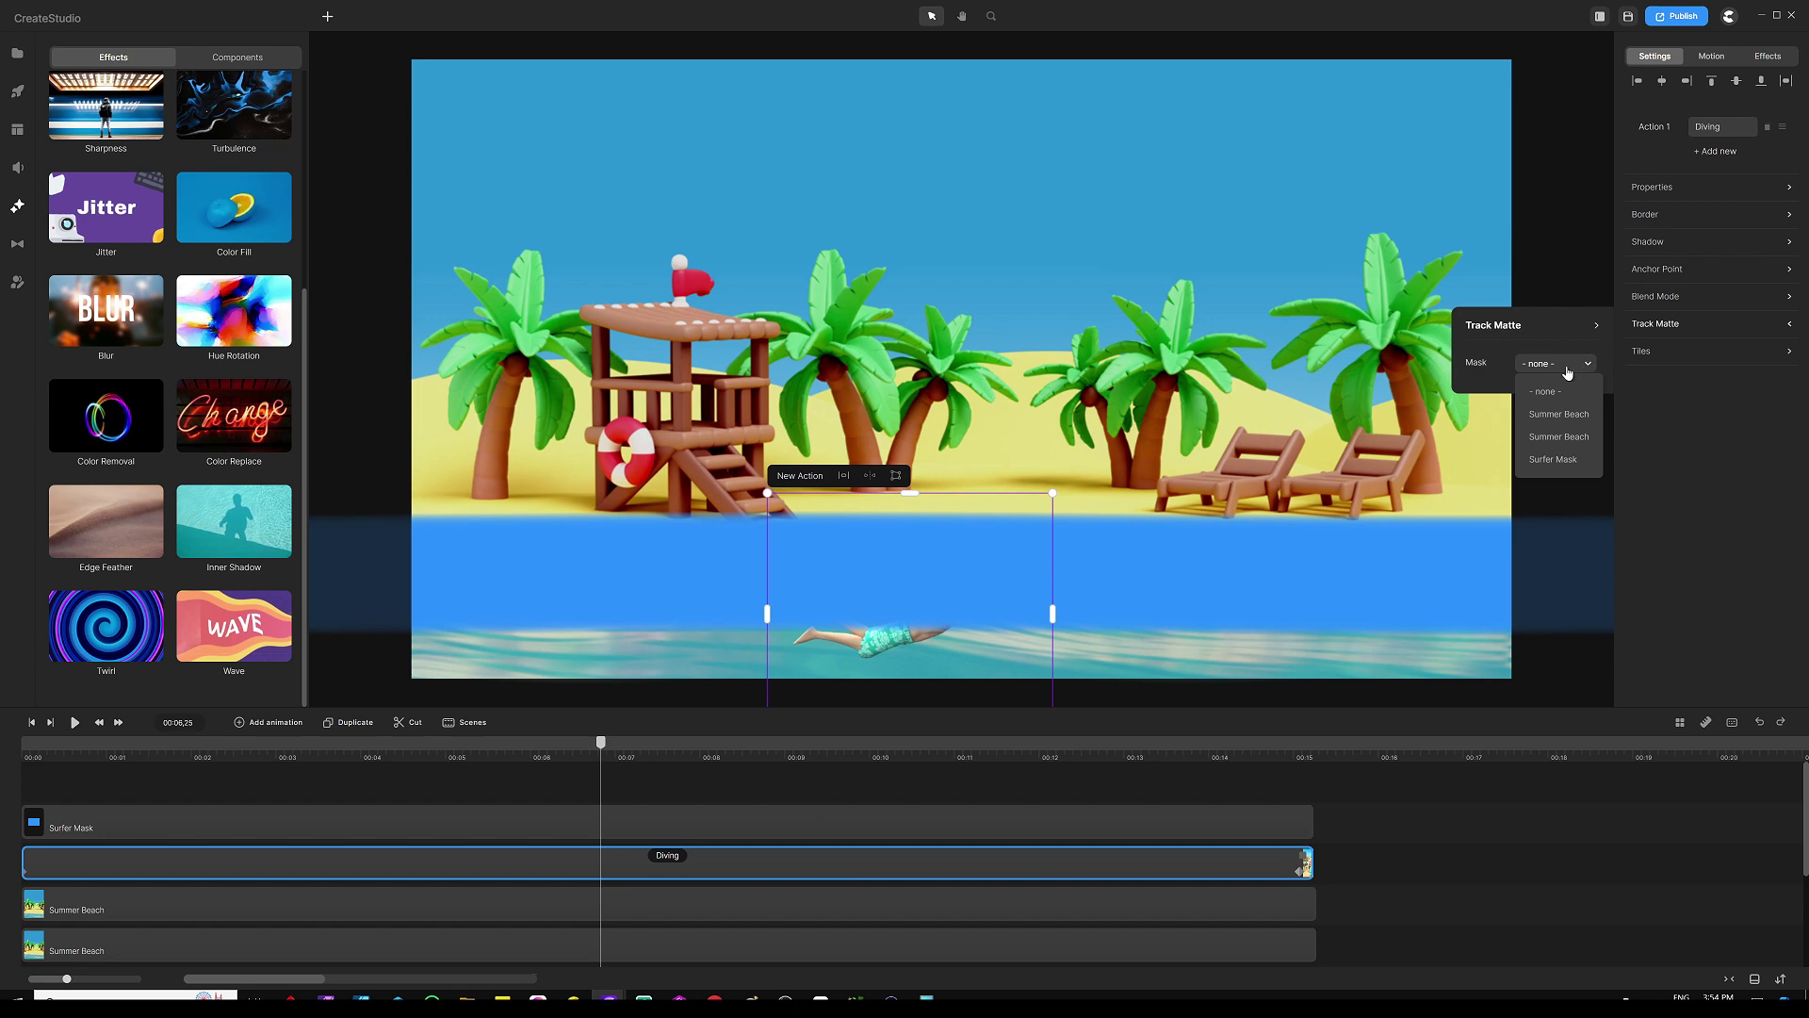
click(1560, 462)
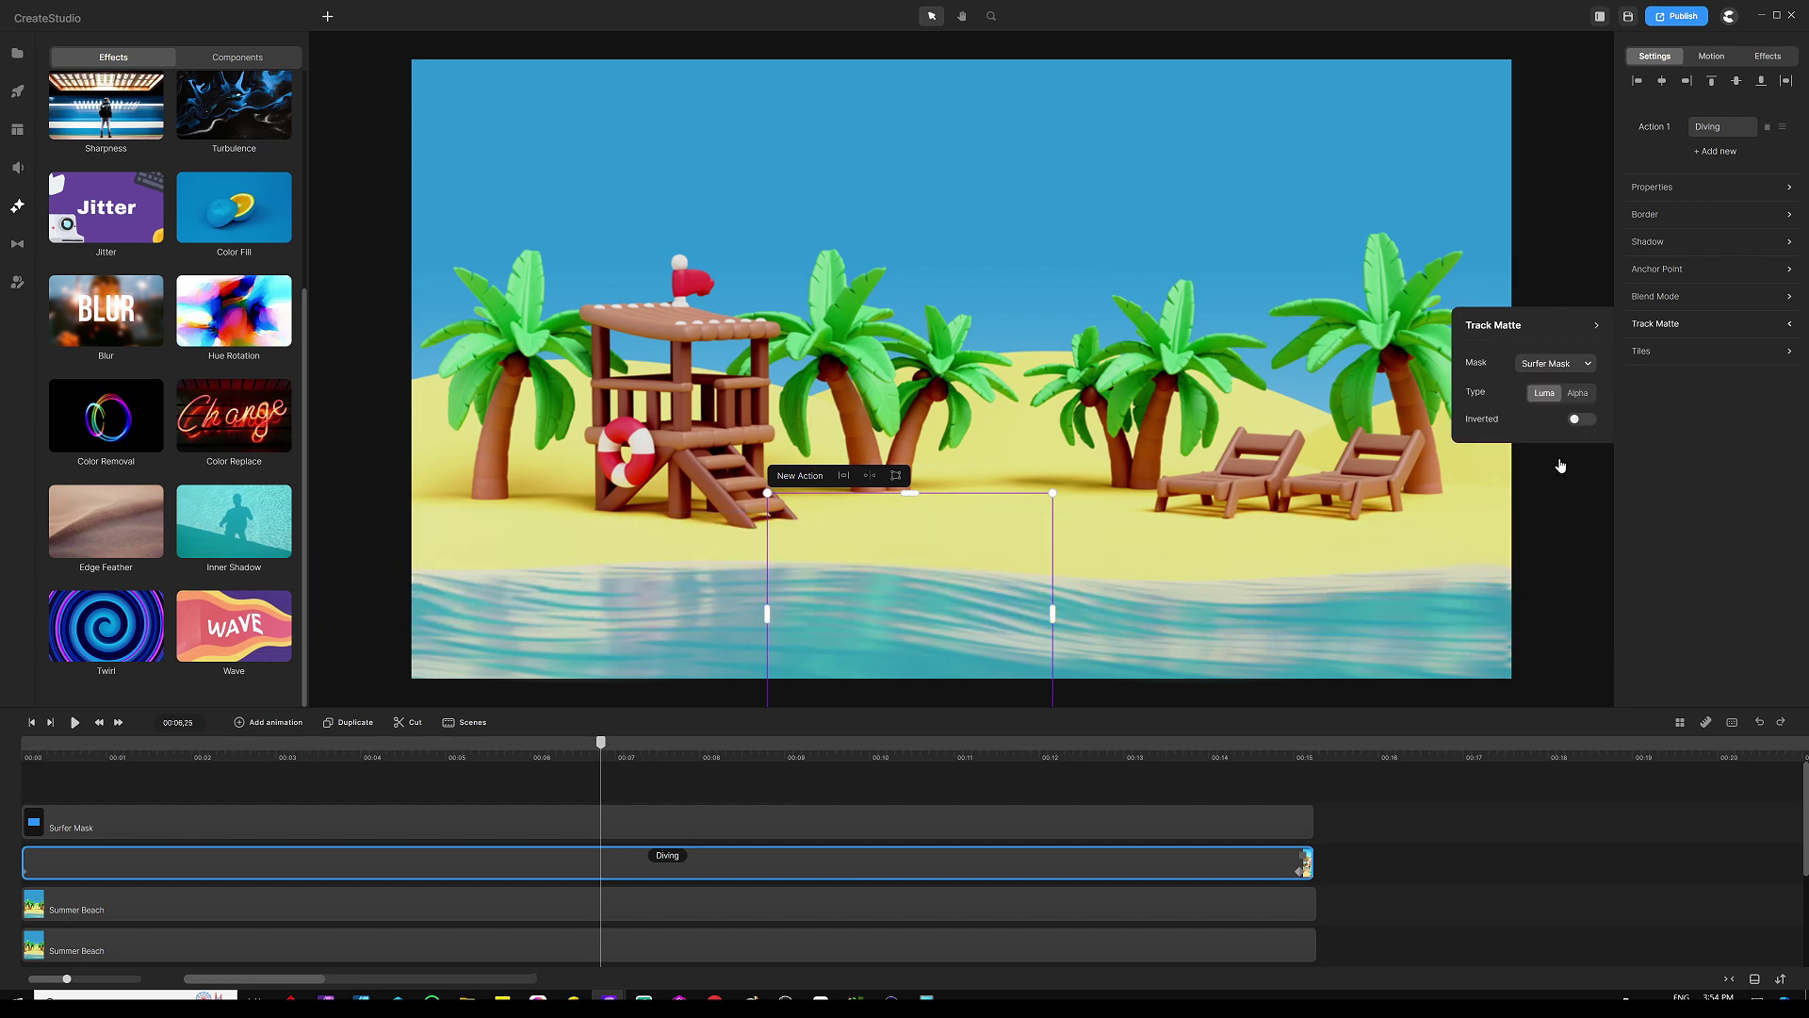
click(1581, 394)
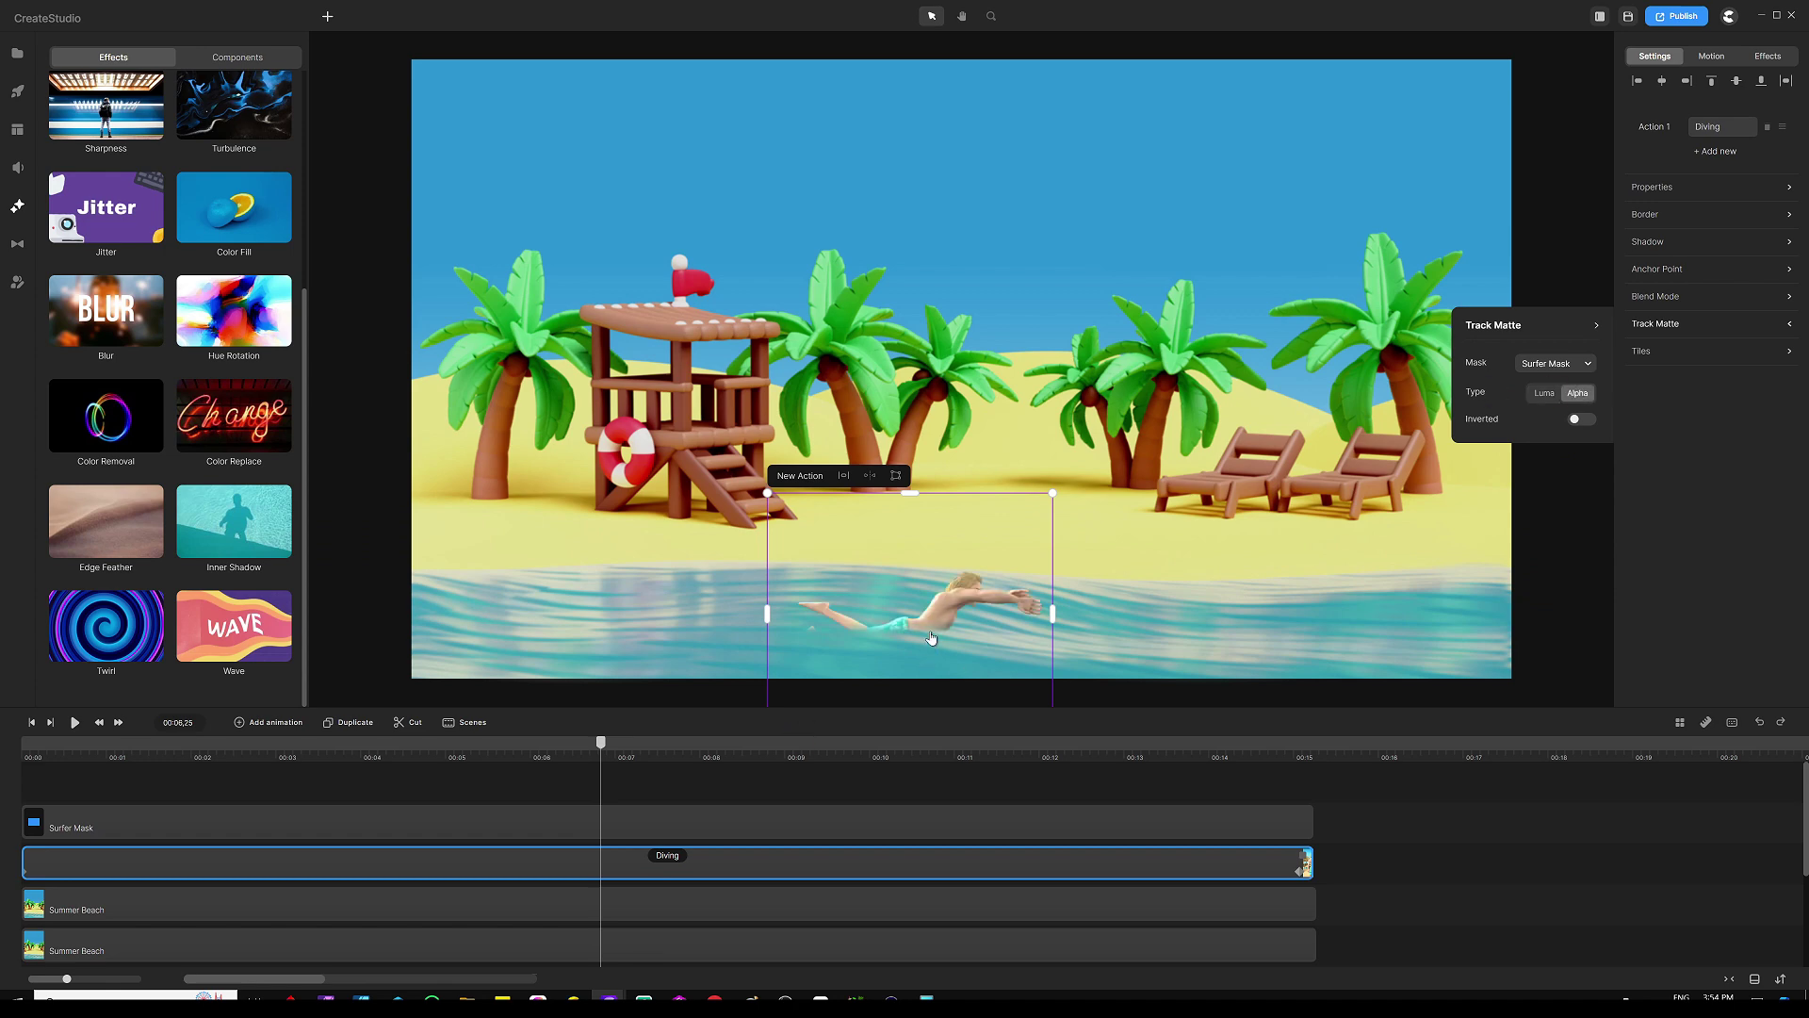
Step: Play the masked swim from the start and stop after about four seconds
click(659, 780)
drag(603, 747, 119, 752)
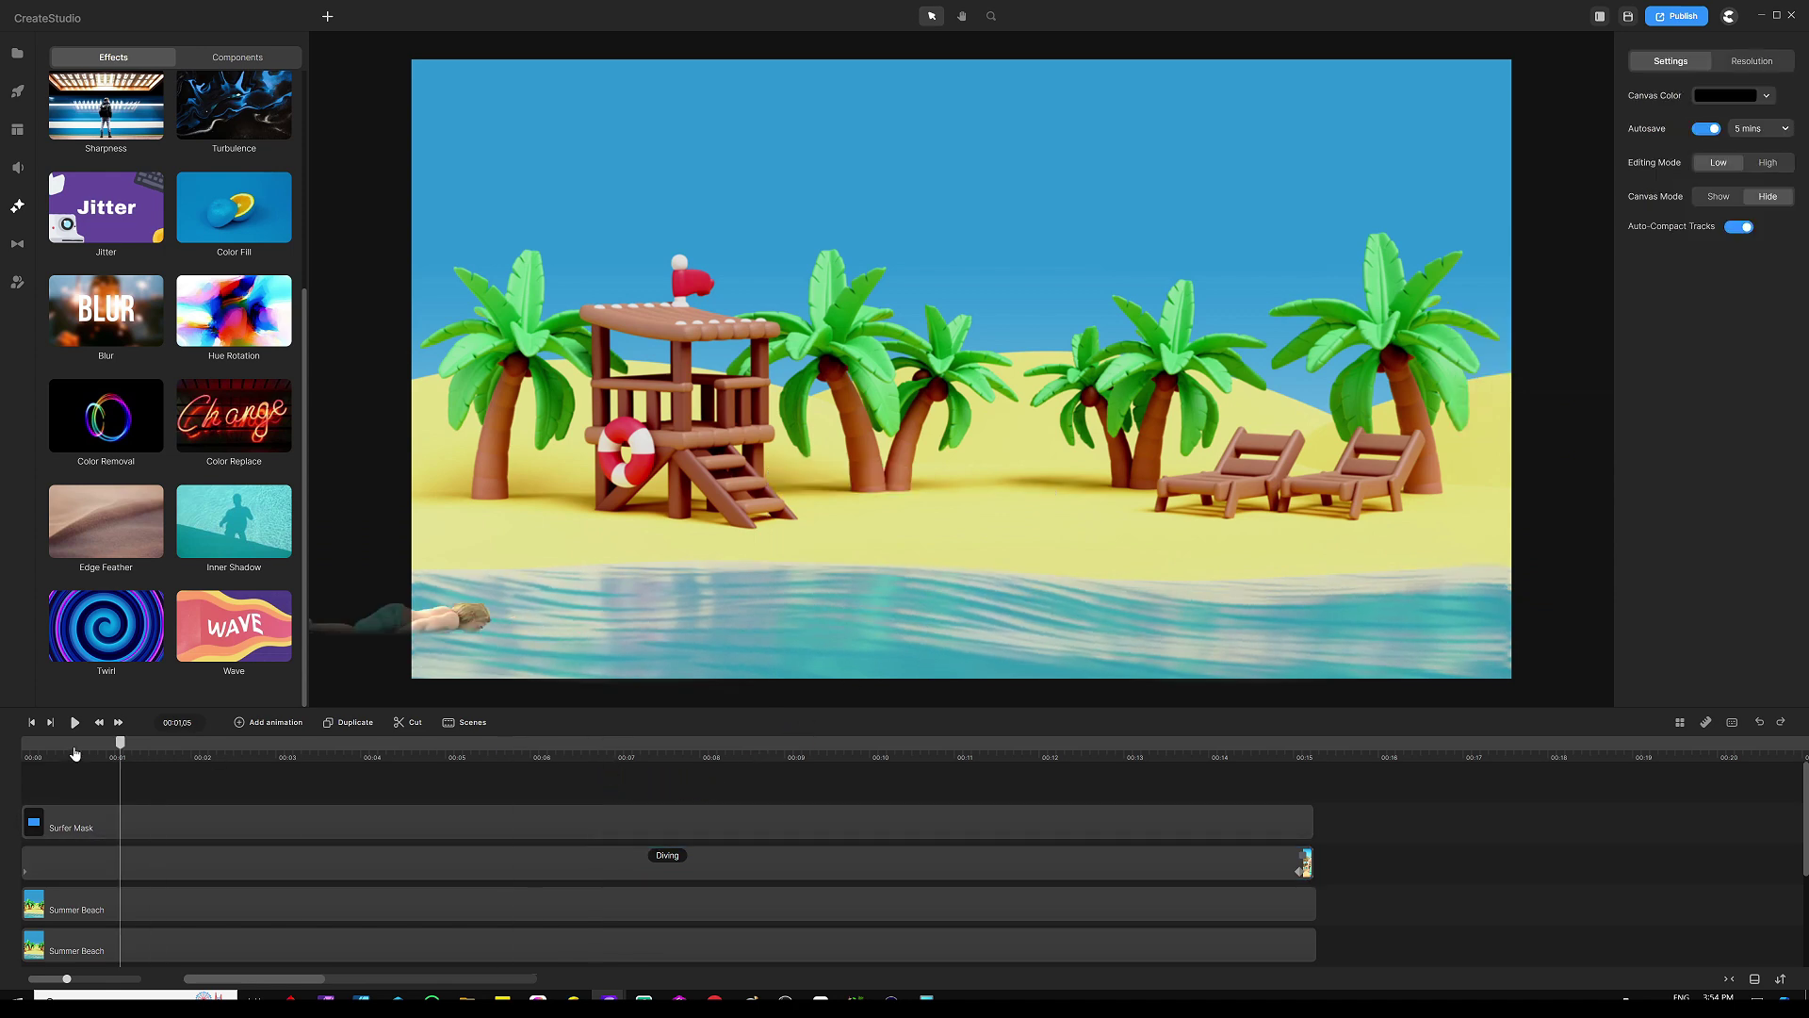
click(23, 747)
click(76, 723)
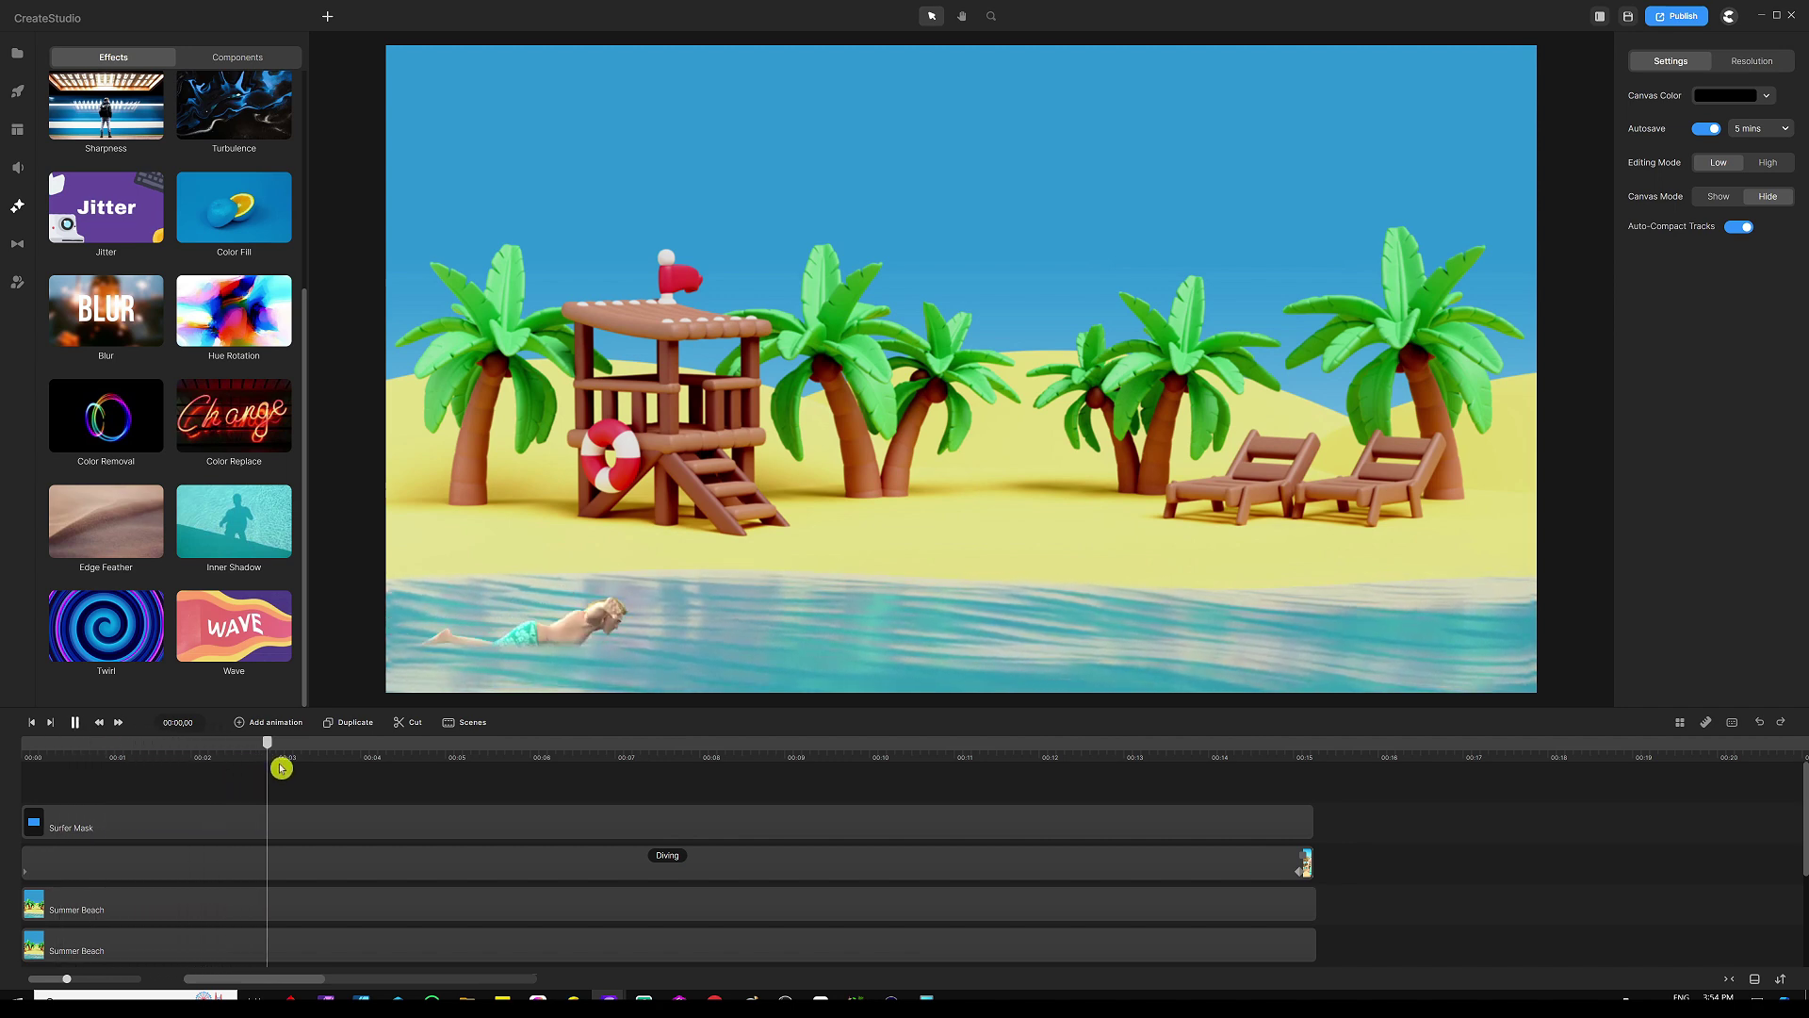
click(347, 820)
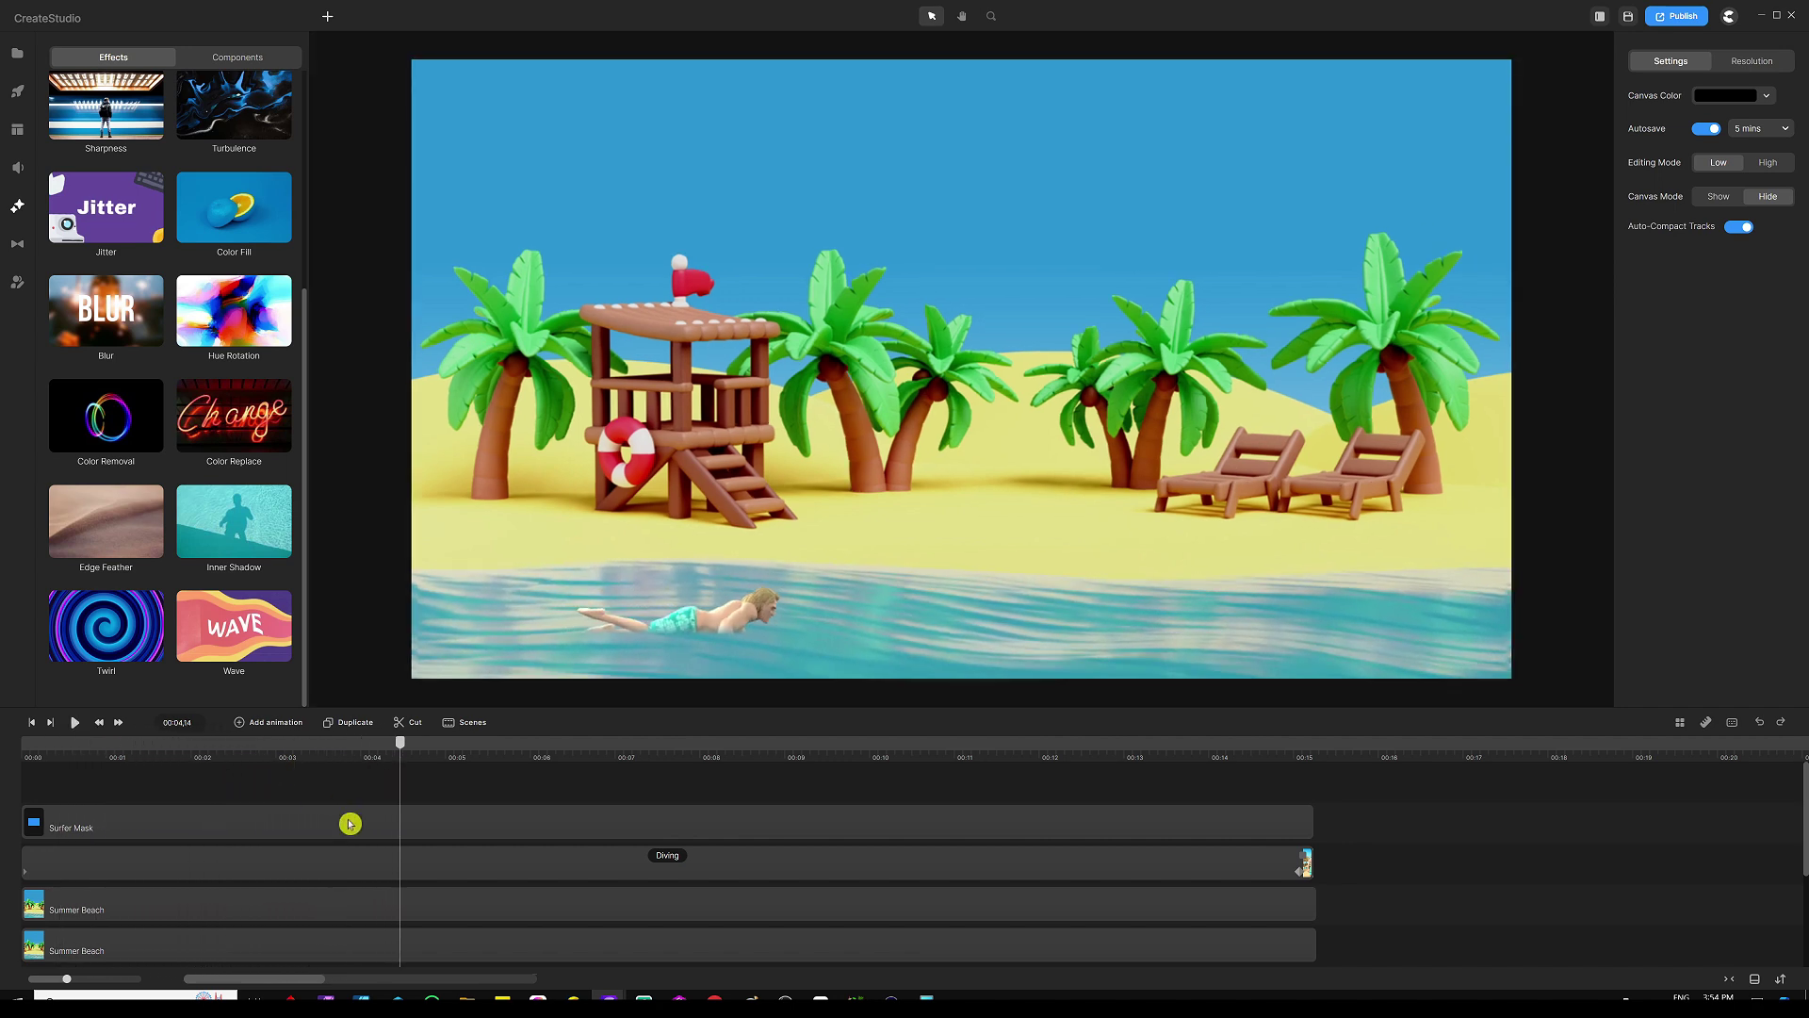
Step: Raise the Surfer Mask slightly so it hides more of the swimmer's lower body, and play the scene from the start
click(514, 815)
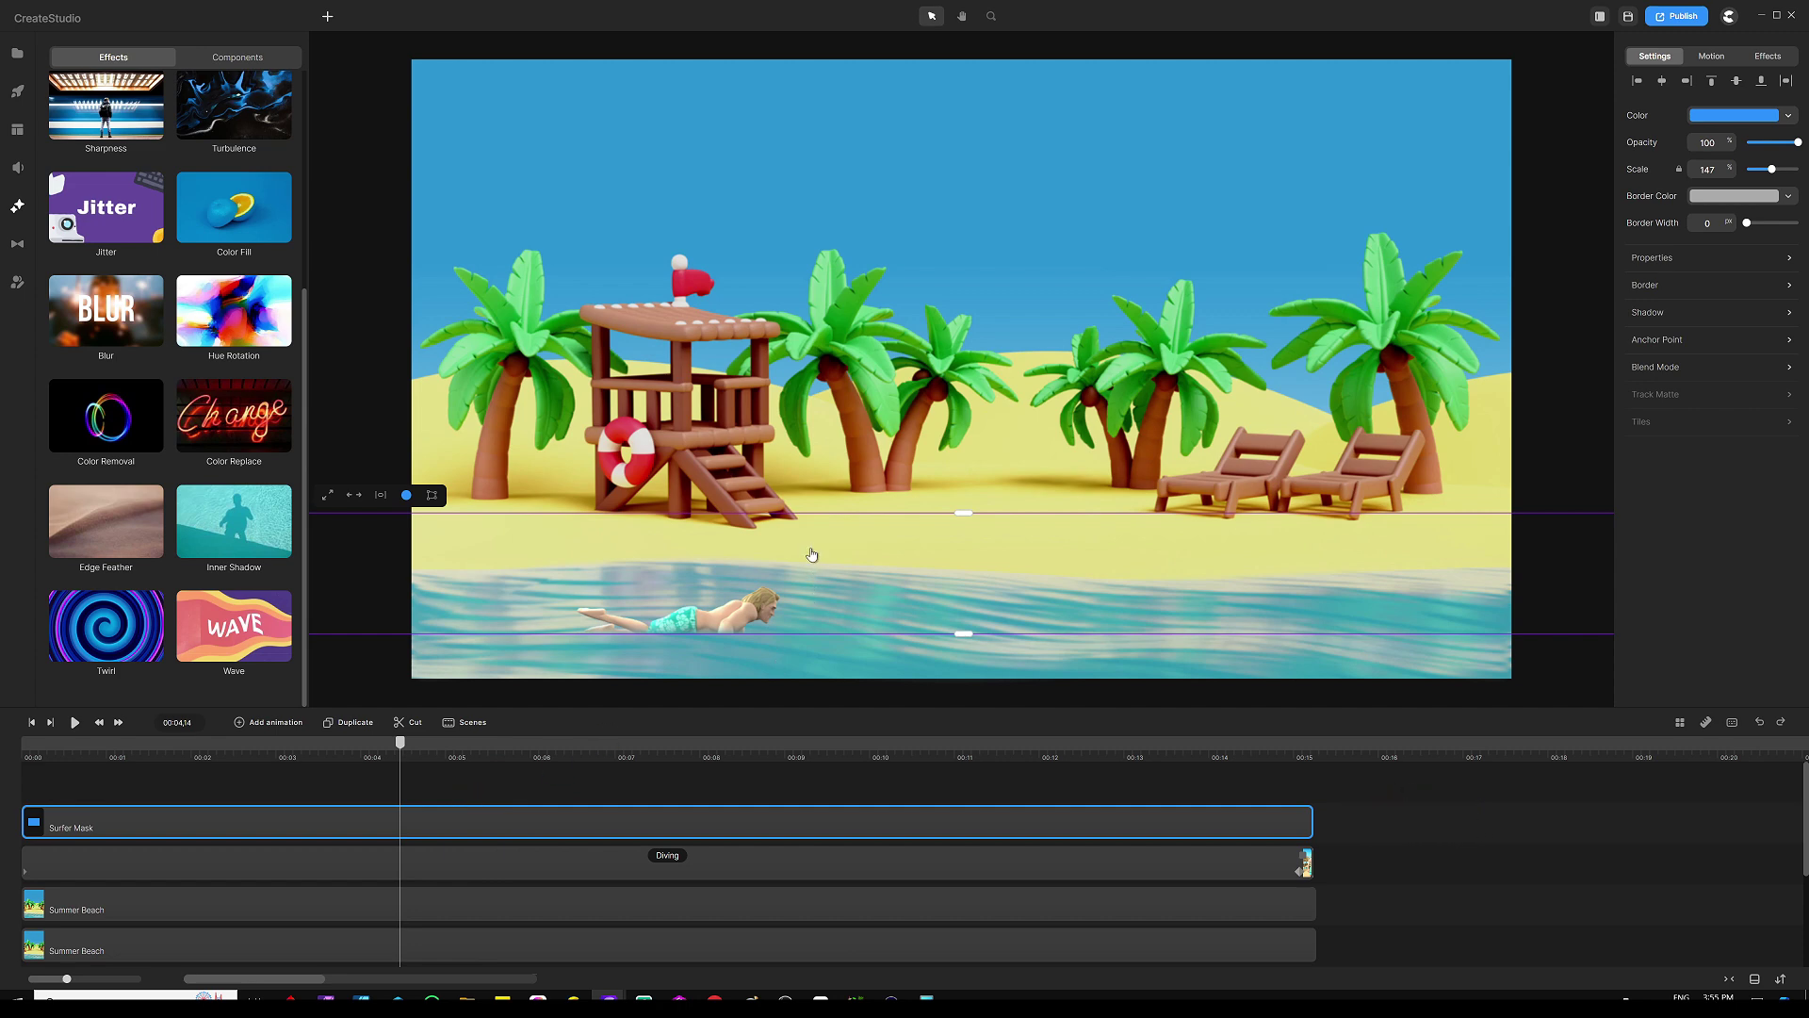
drag(812, 550, 813, 529)
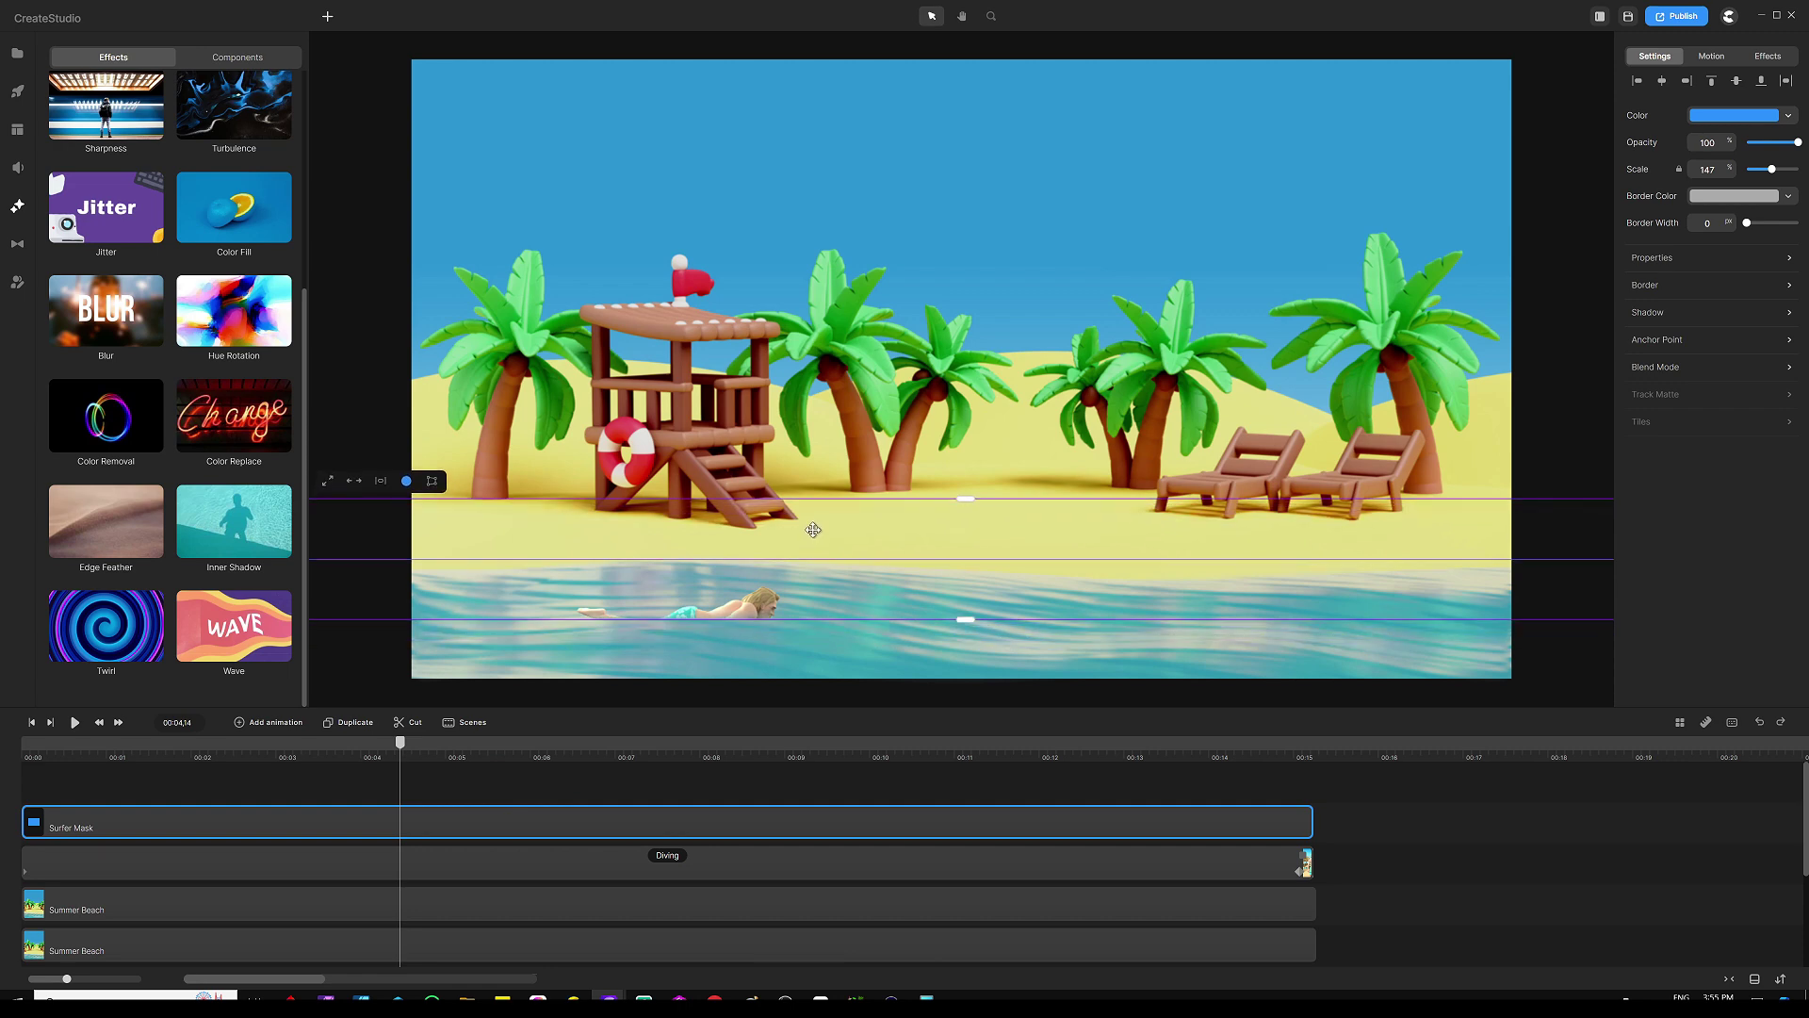
click(554, 788)
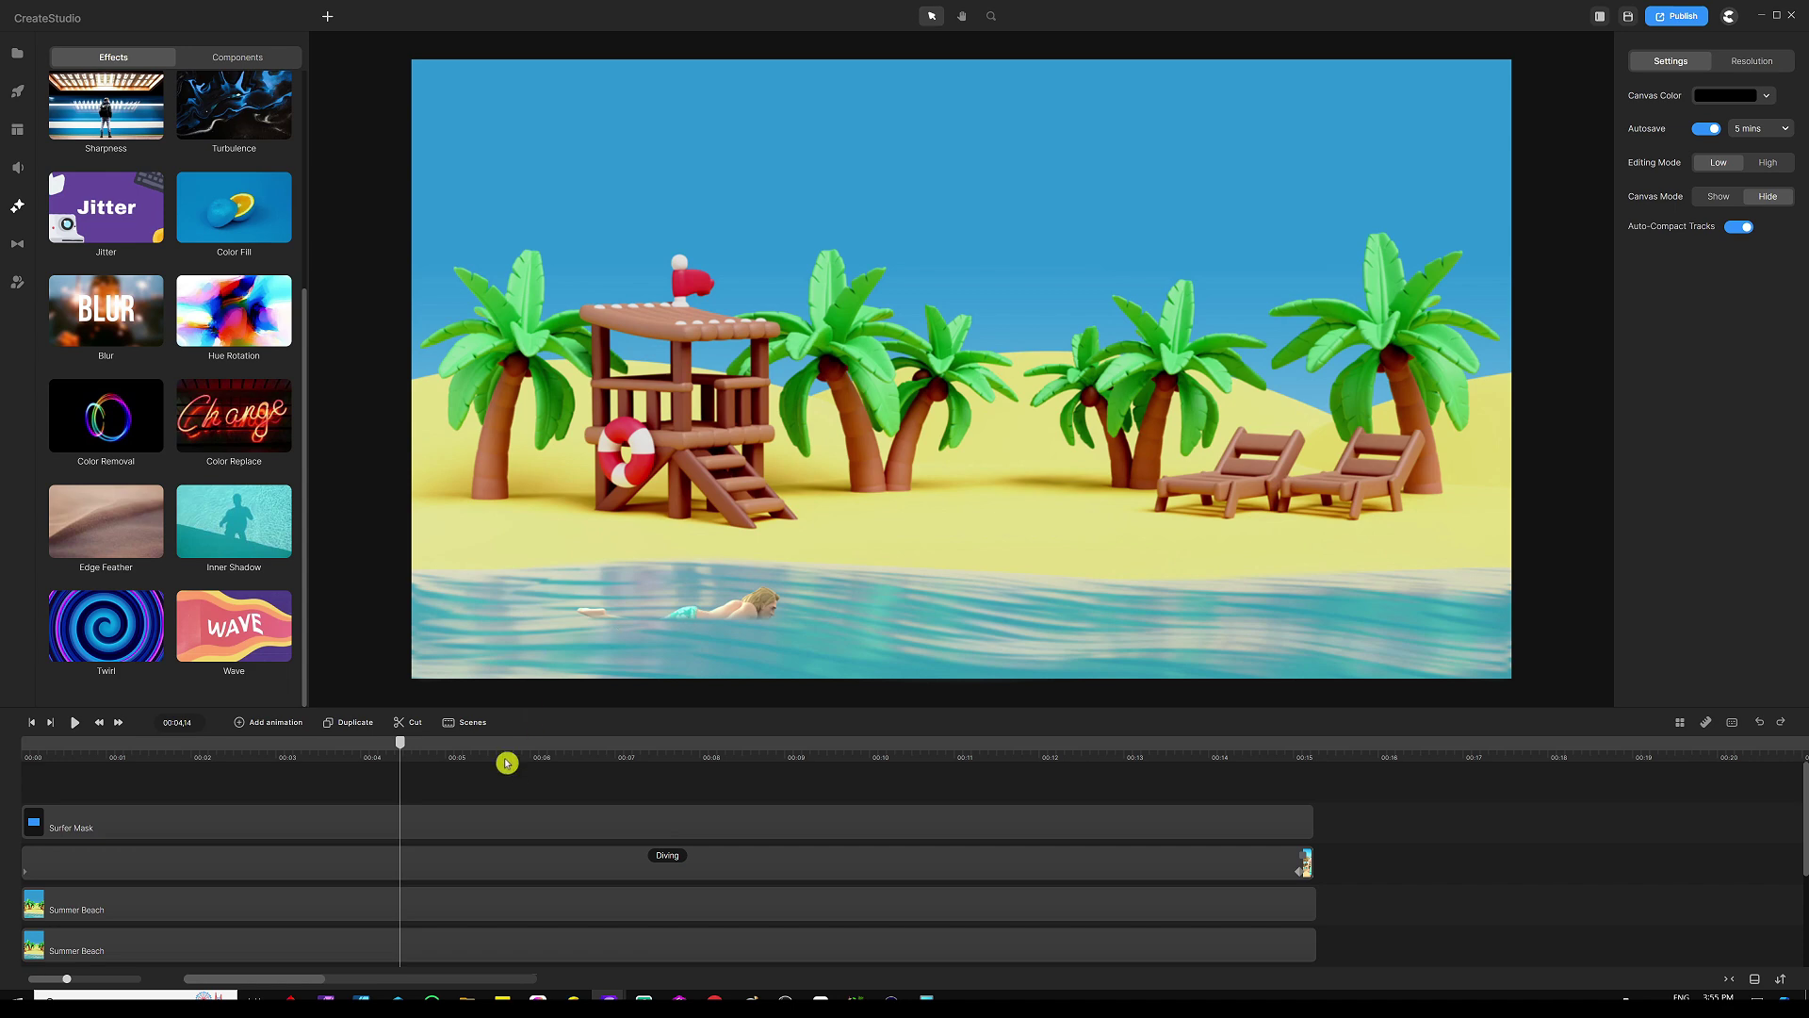
key(space)
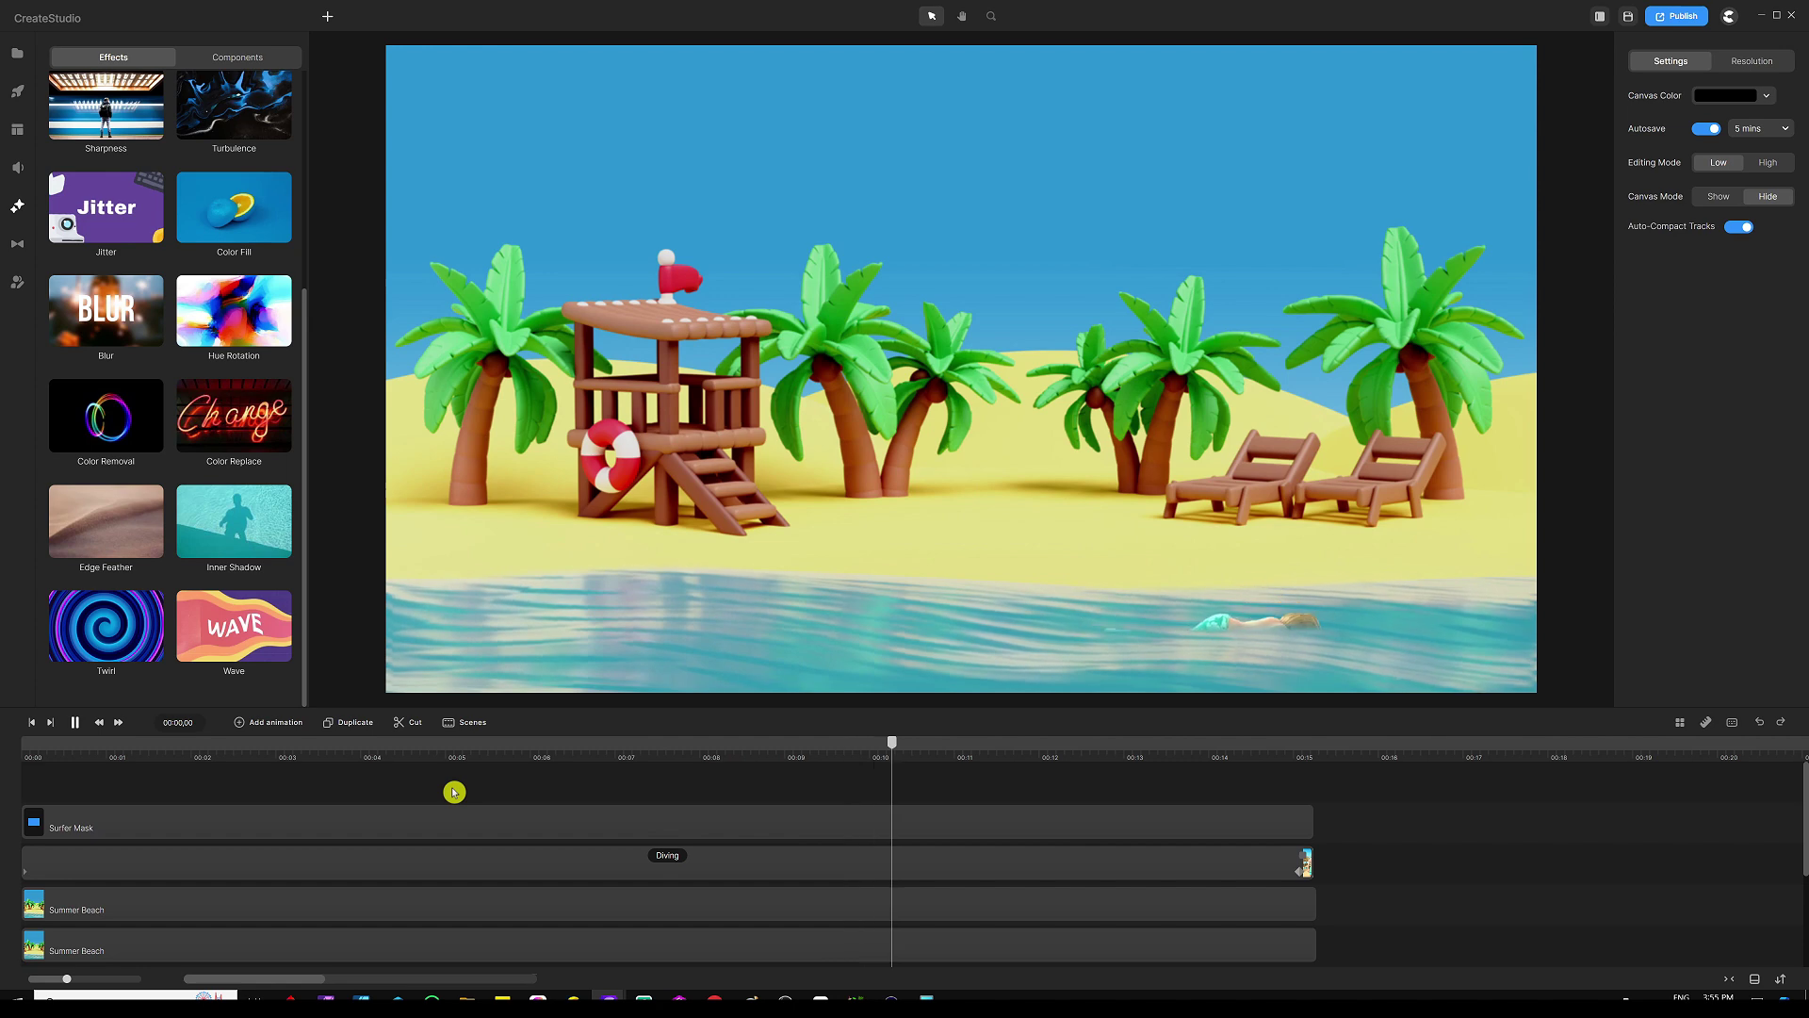
Step: At about seven seconds, add Color Replace to the Surfer and sample the turquoise of the swim shorts as the old color
click(650, 765)
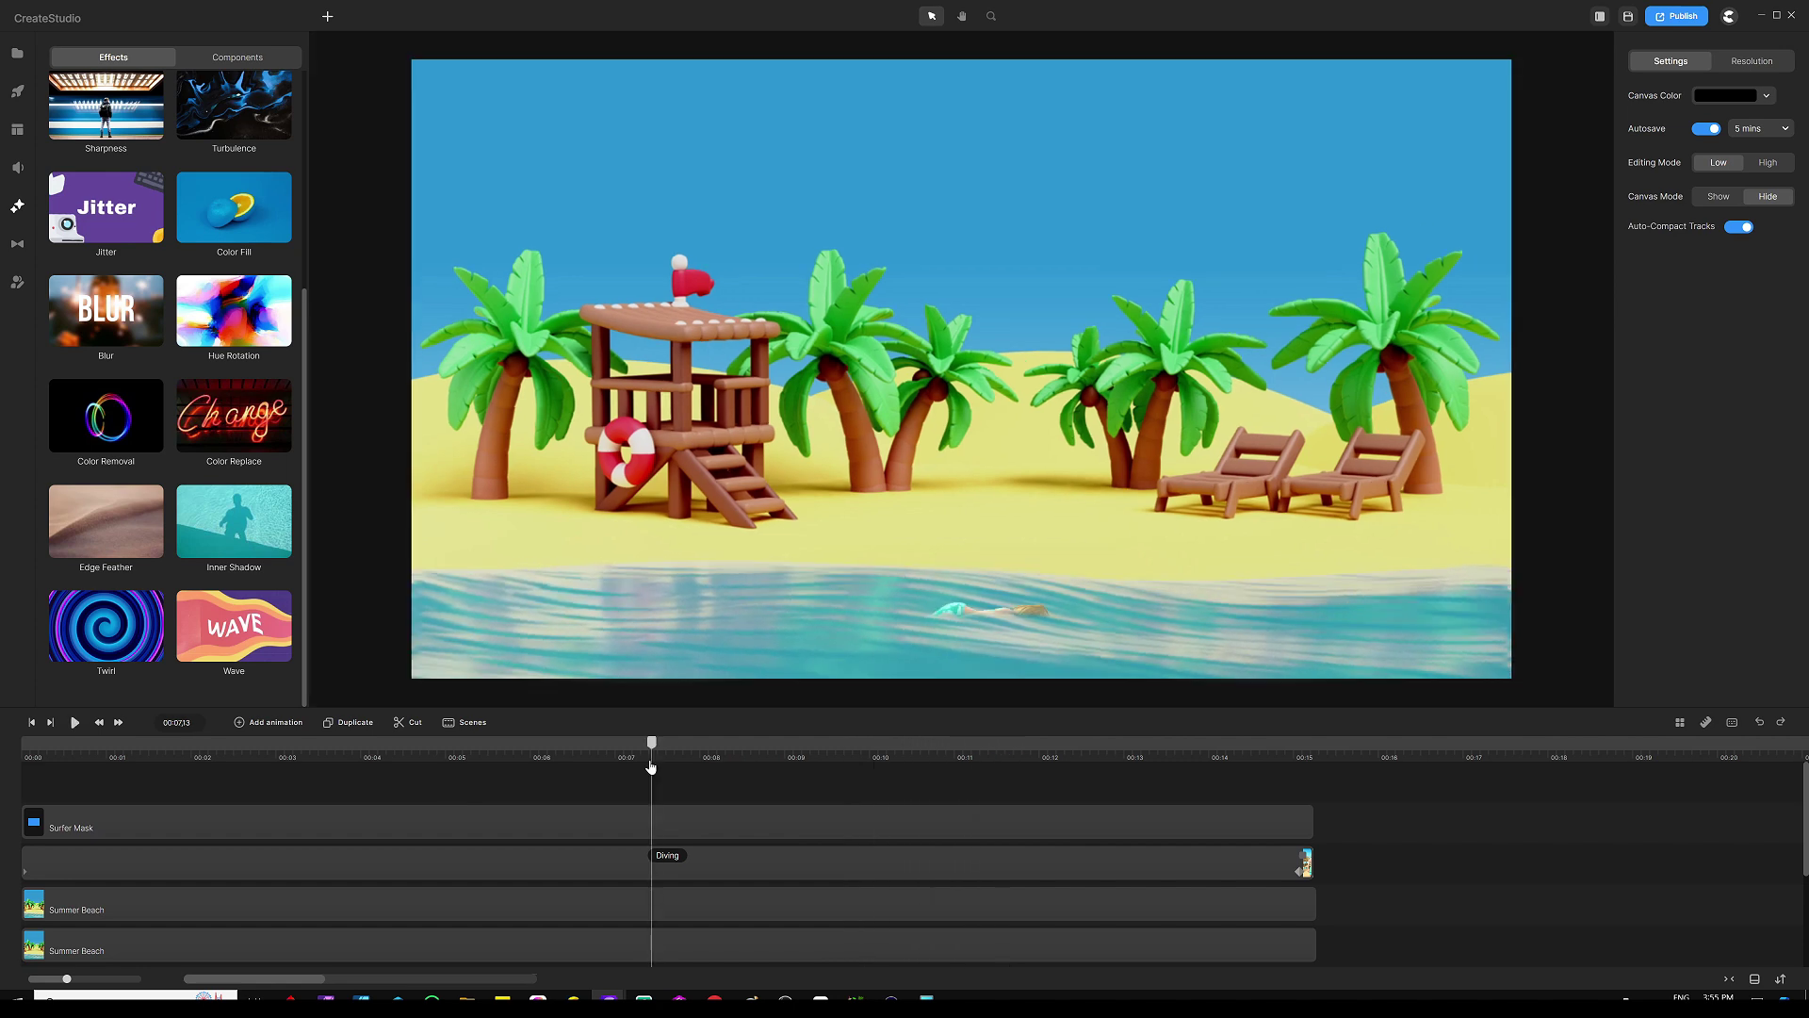
mouse_move(657, 754)
mouse_down()
mouse_move(590, 754)
mouse_move(665, 753)
mouse_up()
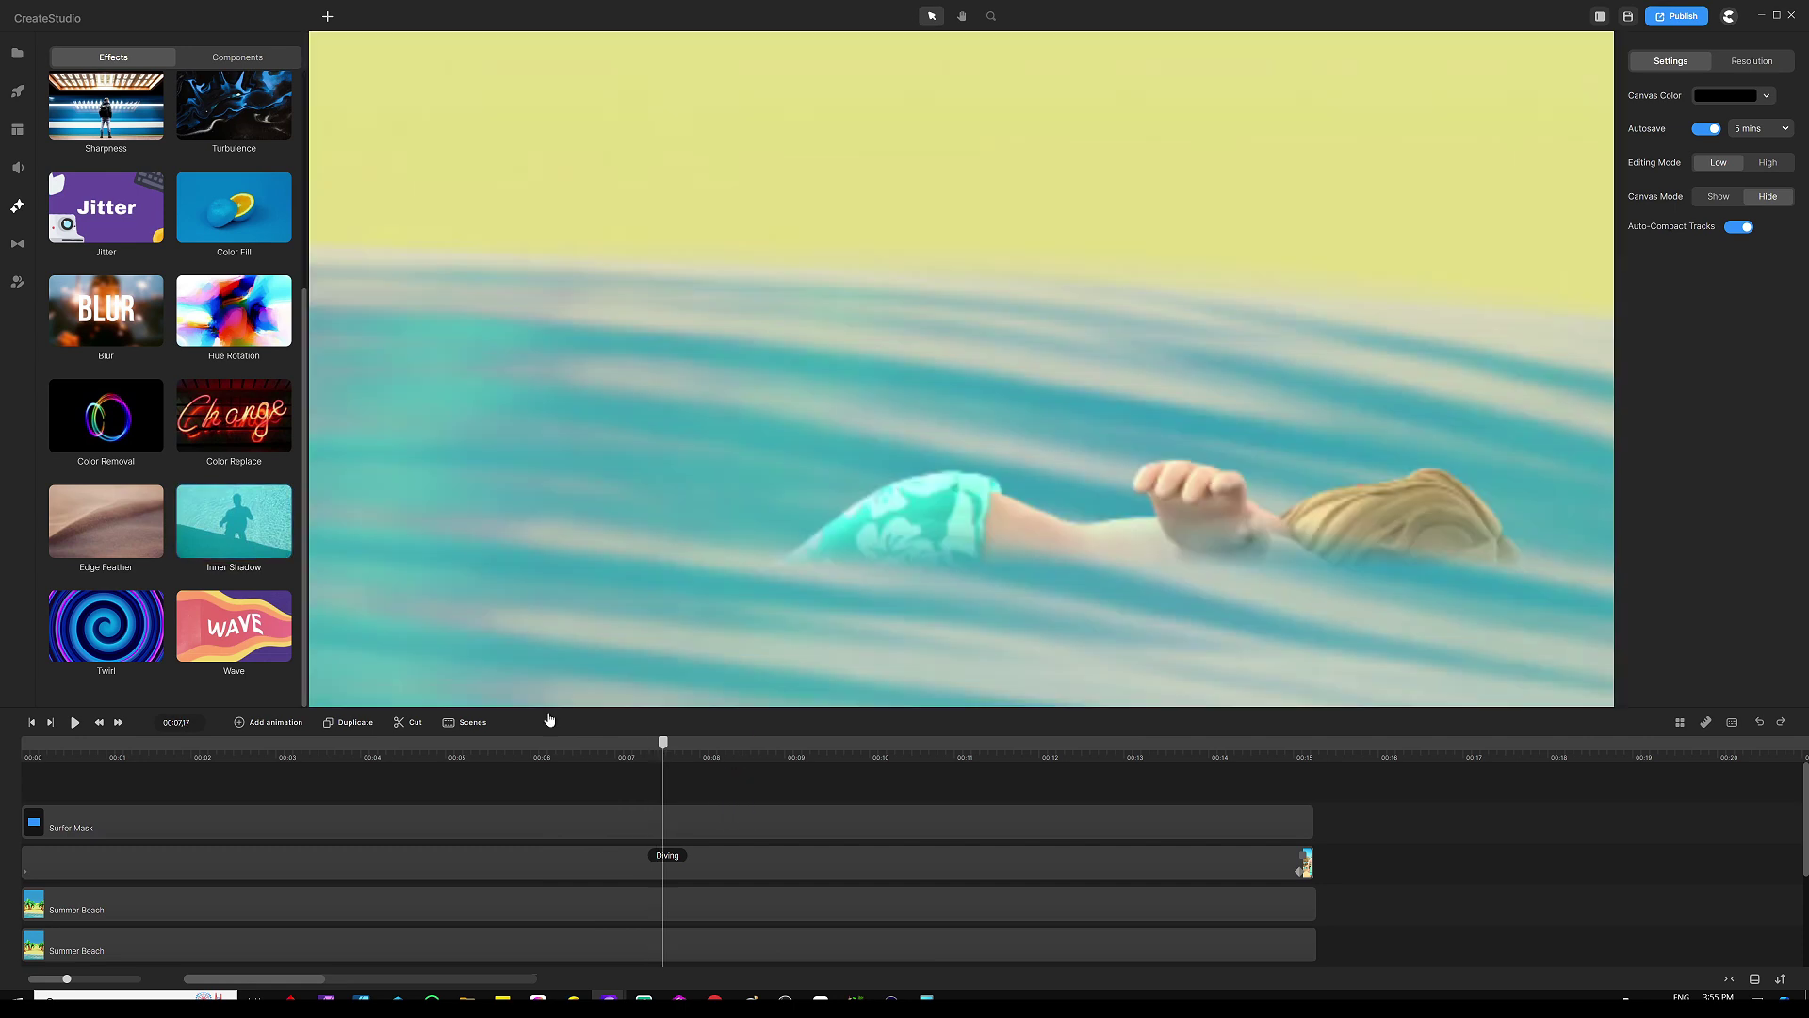
click(667, 856)
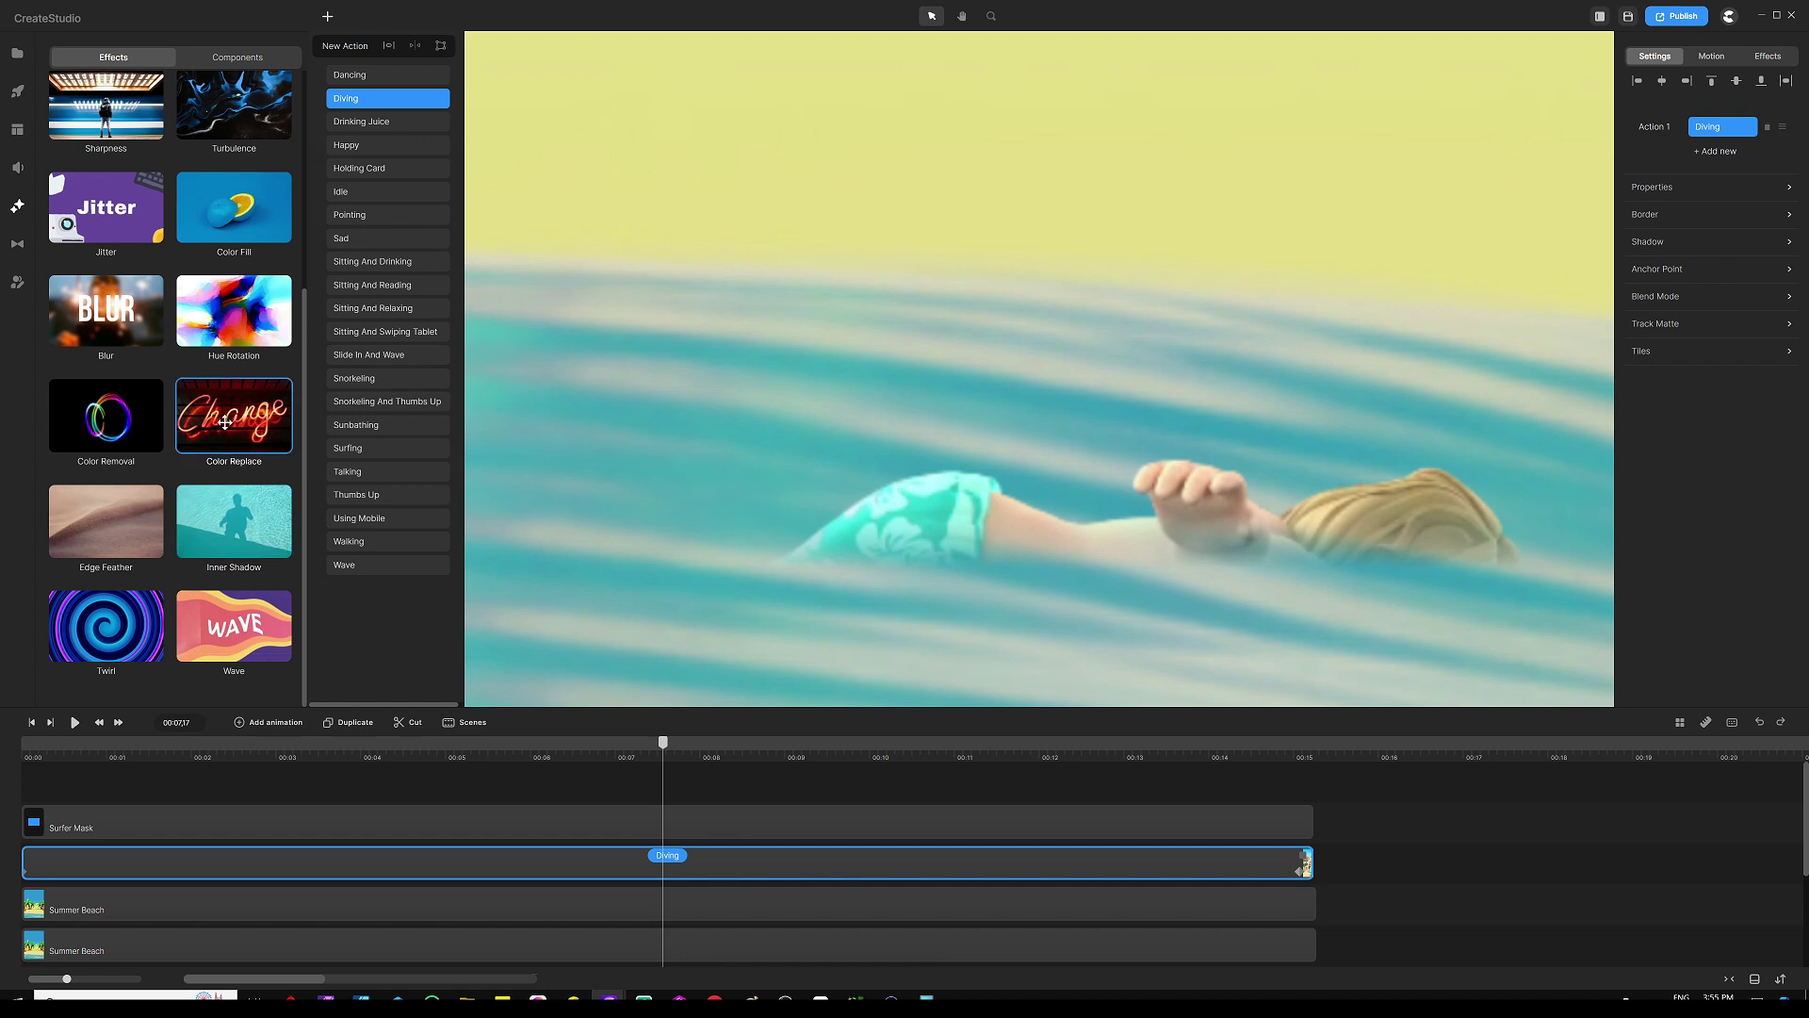
mouse_move(216, 425)
mouse_down()
mouse_move(698, 634)
mouse_move(730, 881)
mouse_up()
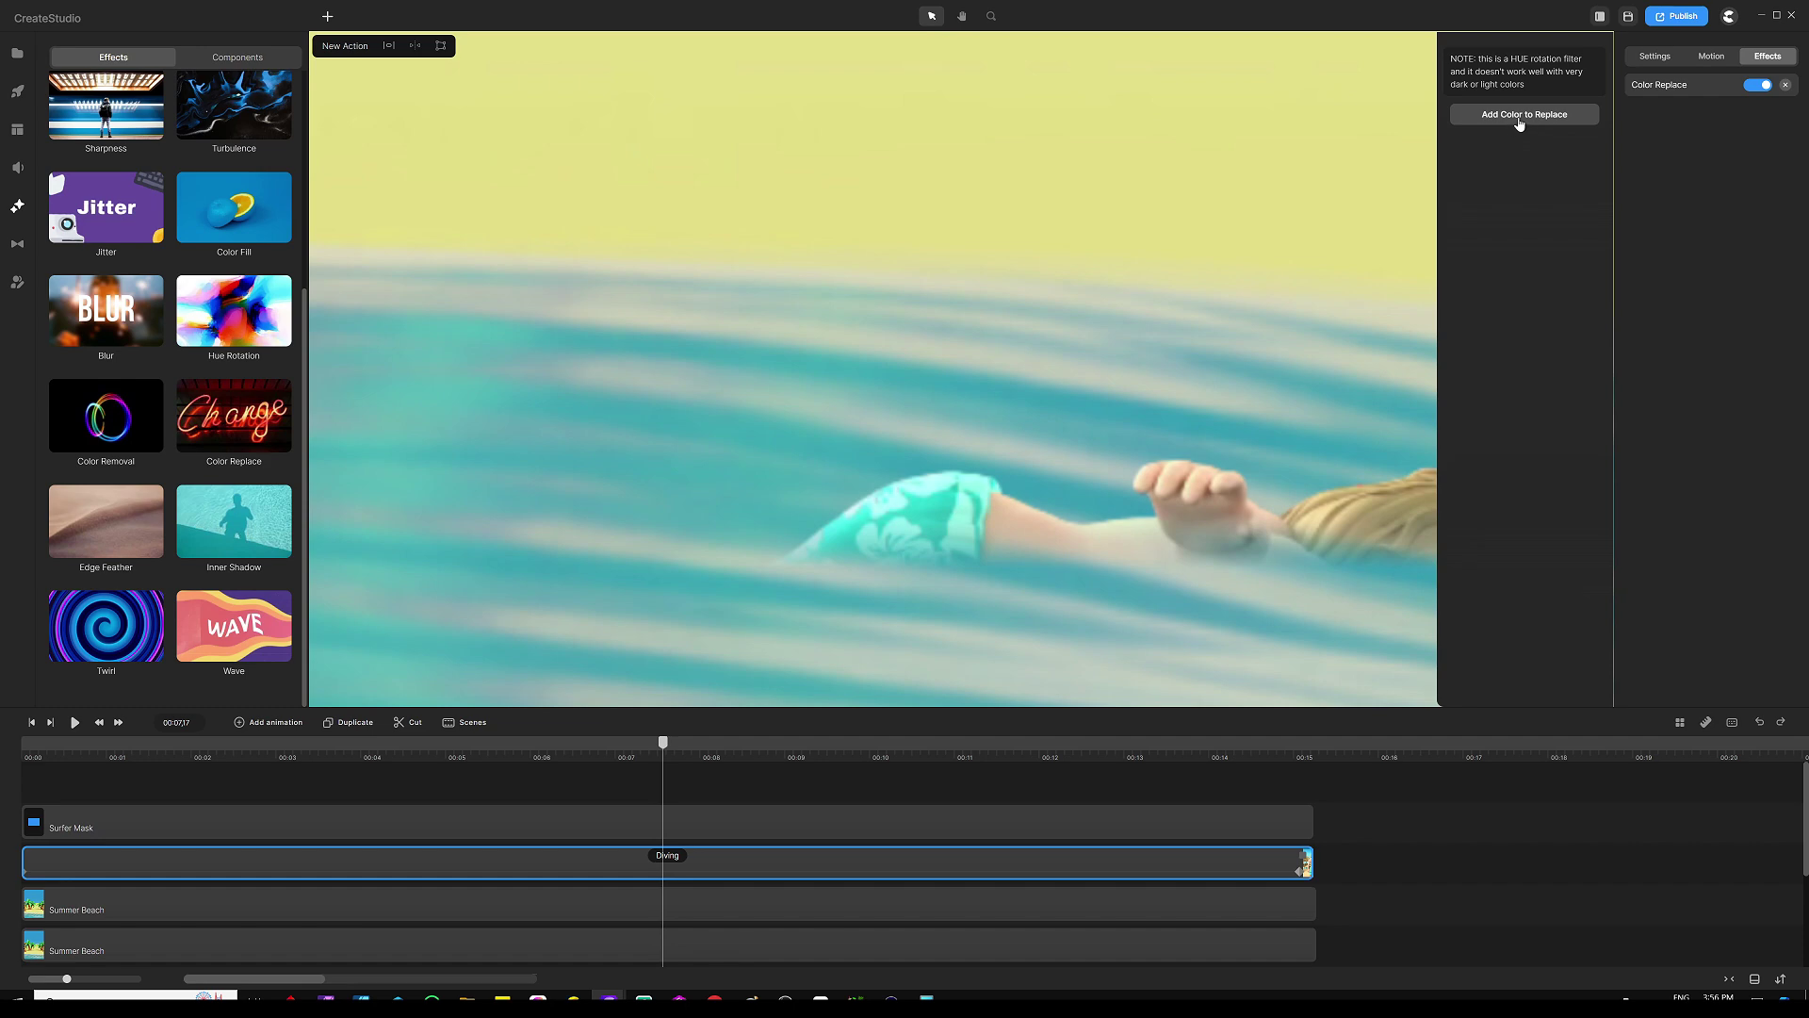
click(1532, 115)
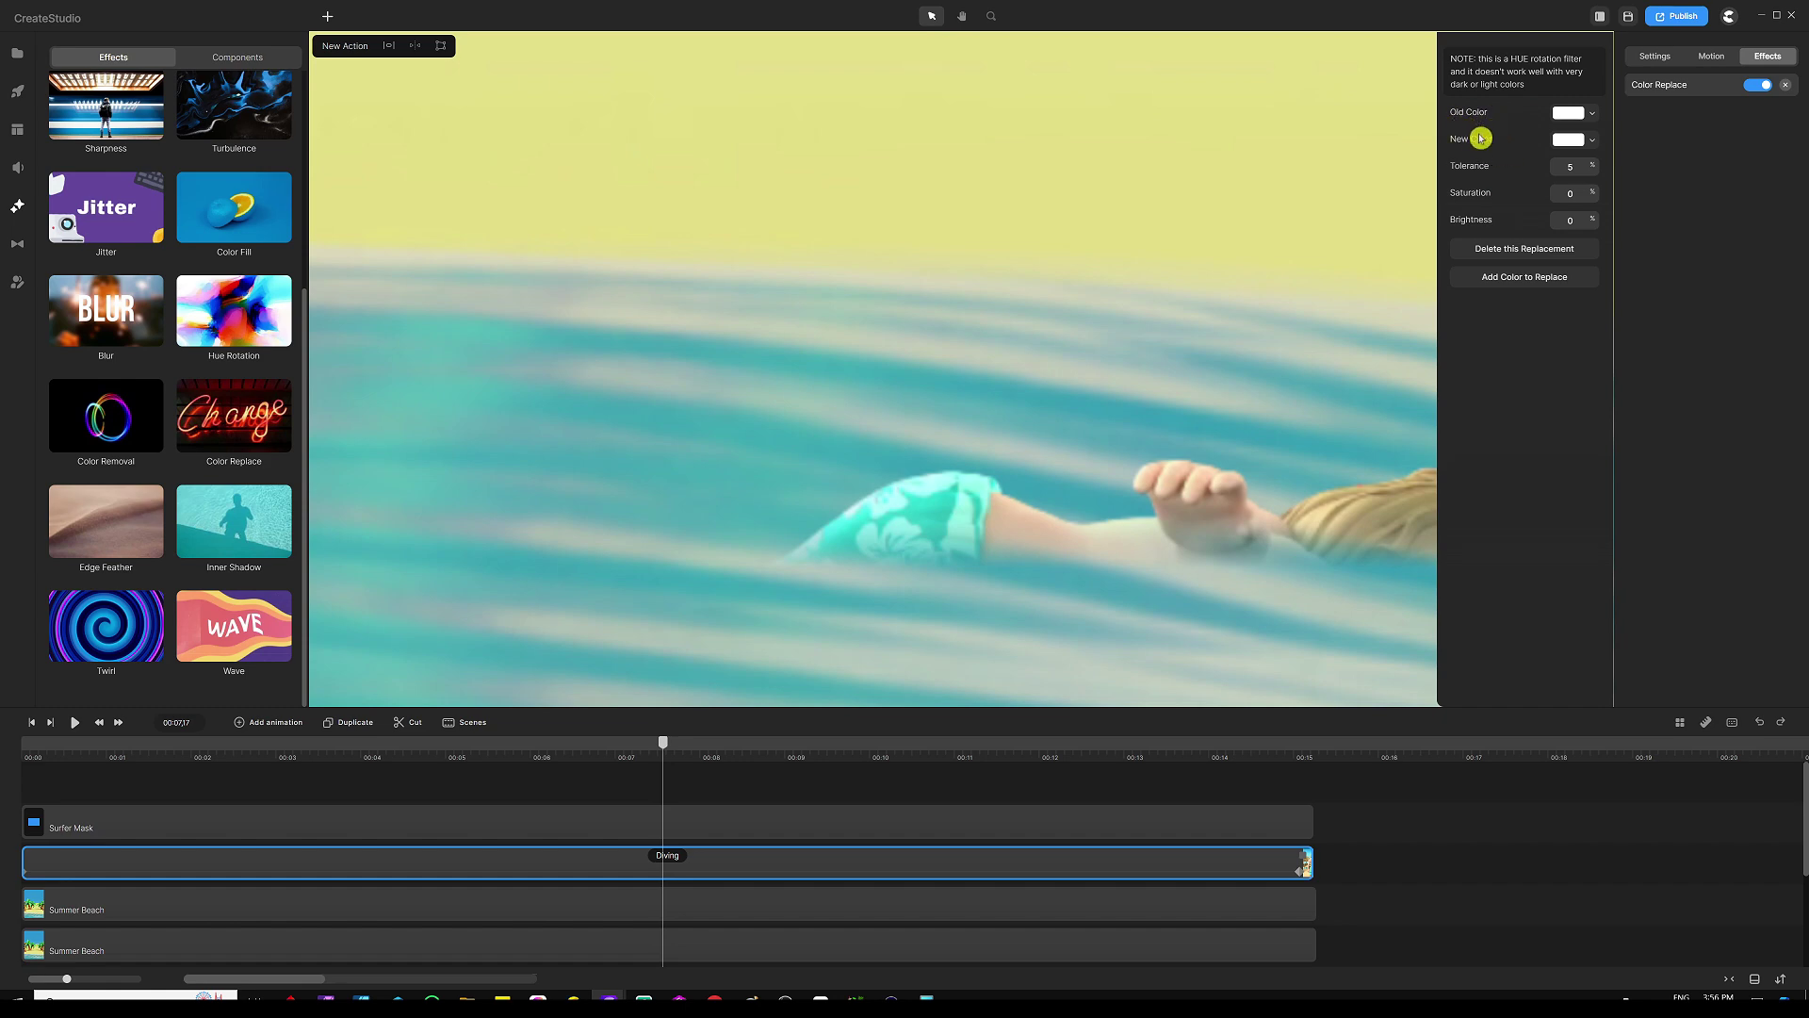
click(1594, 114)
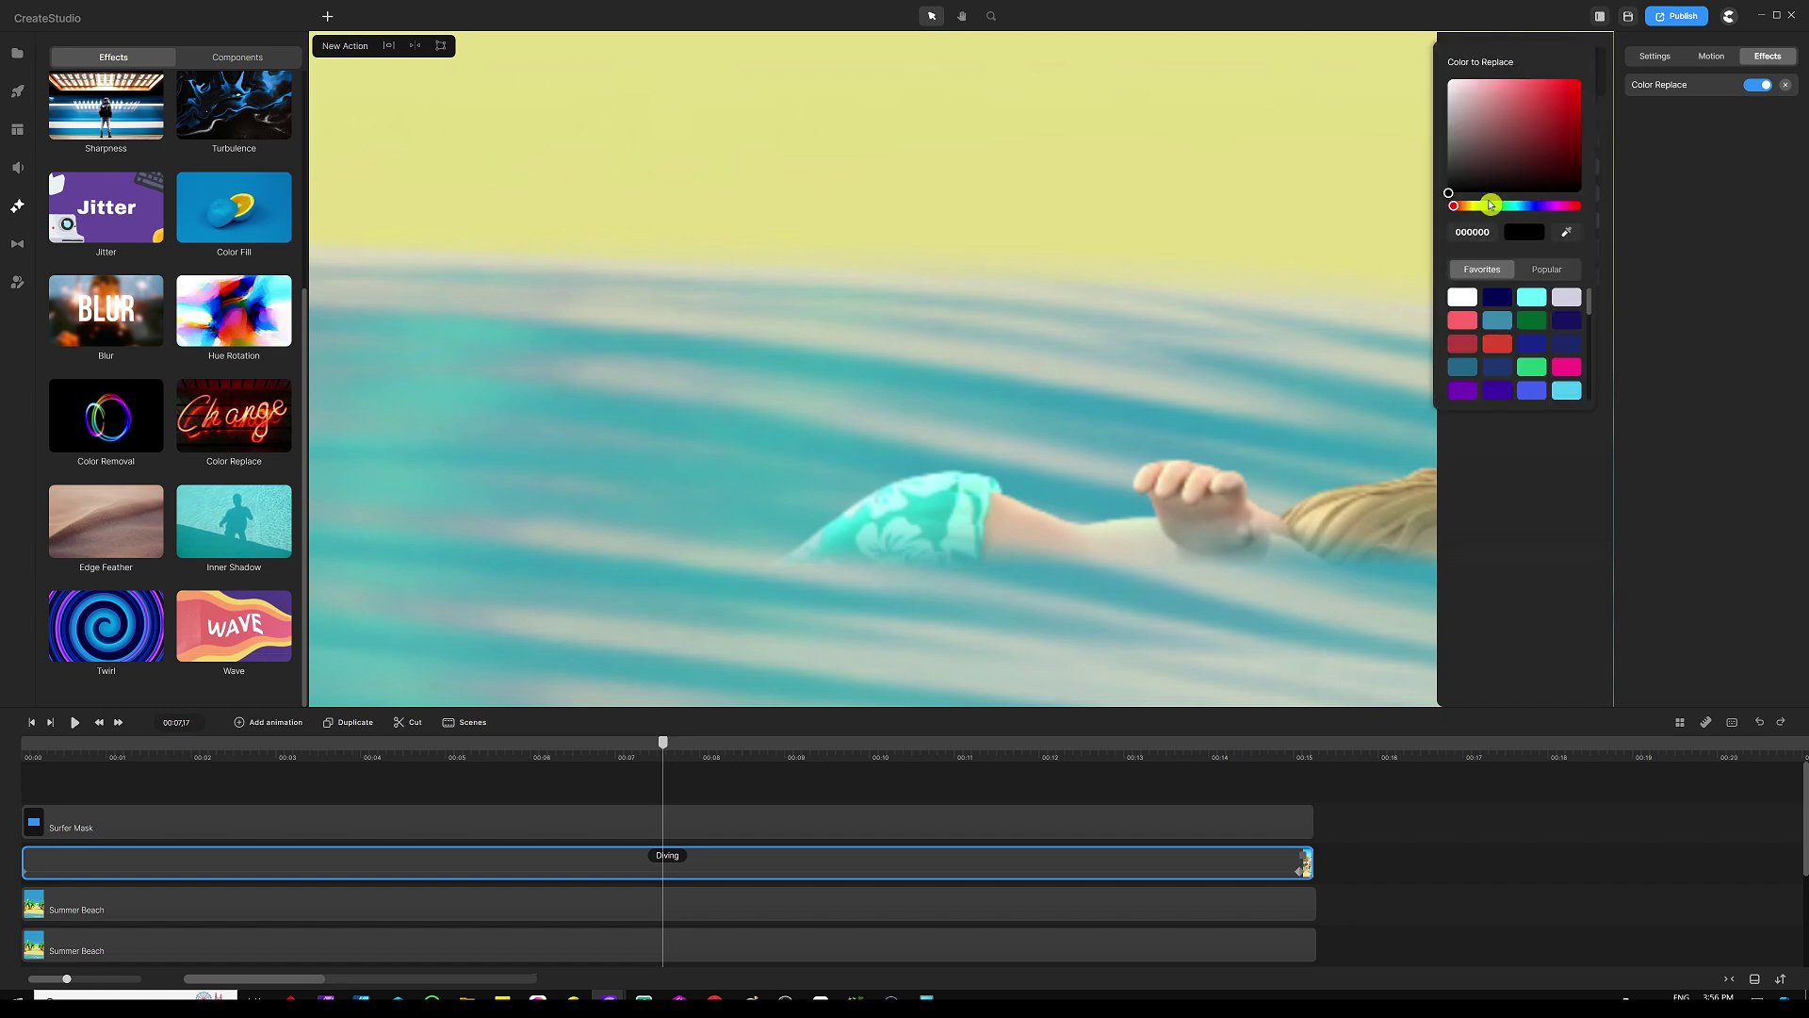
click(1560, 236)
click(936, 520)
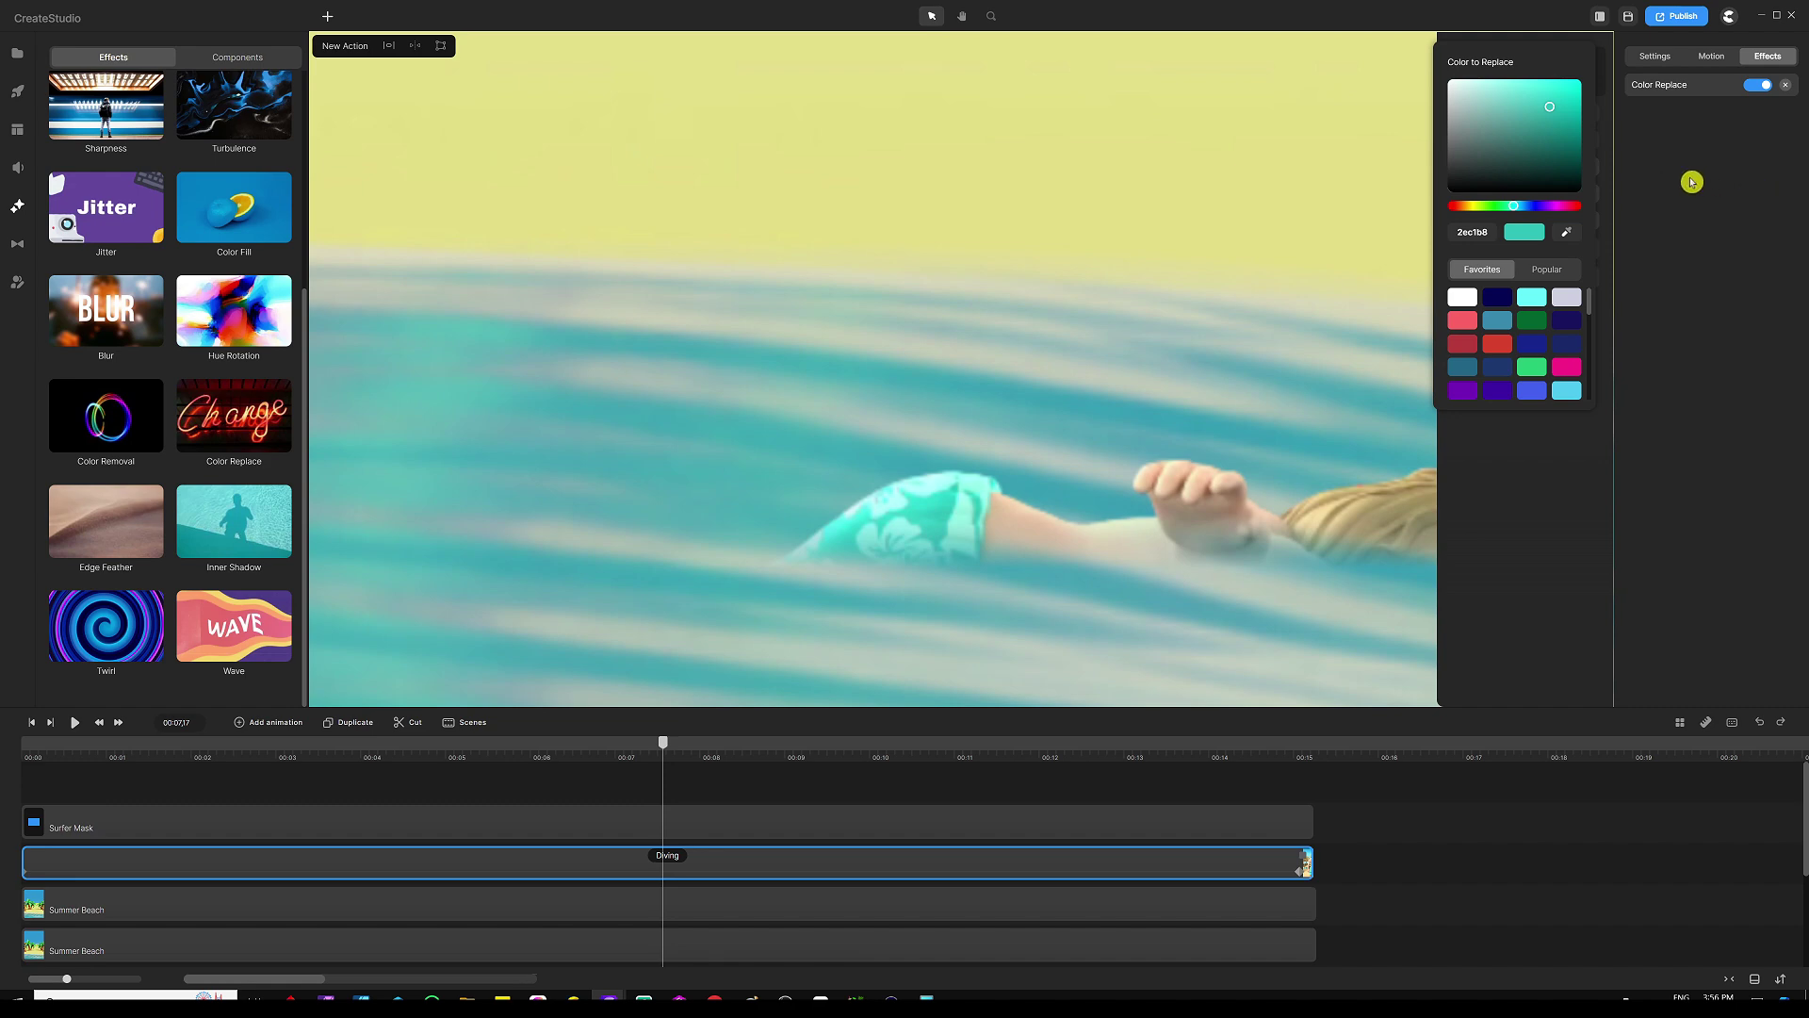
click(1658, 193)
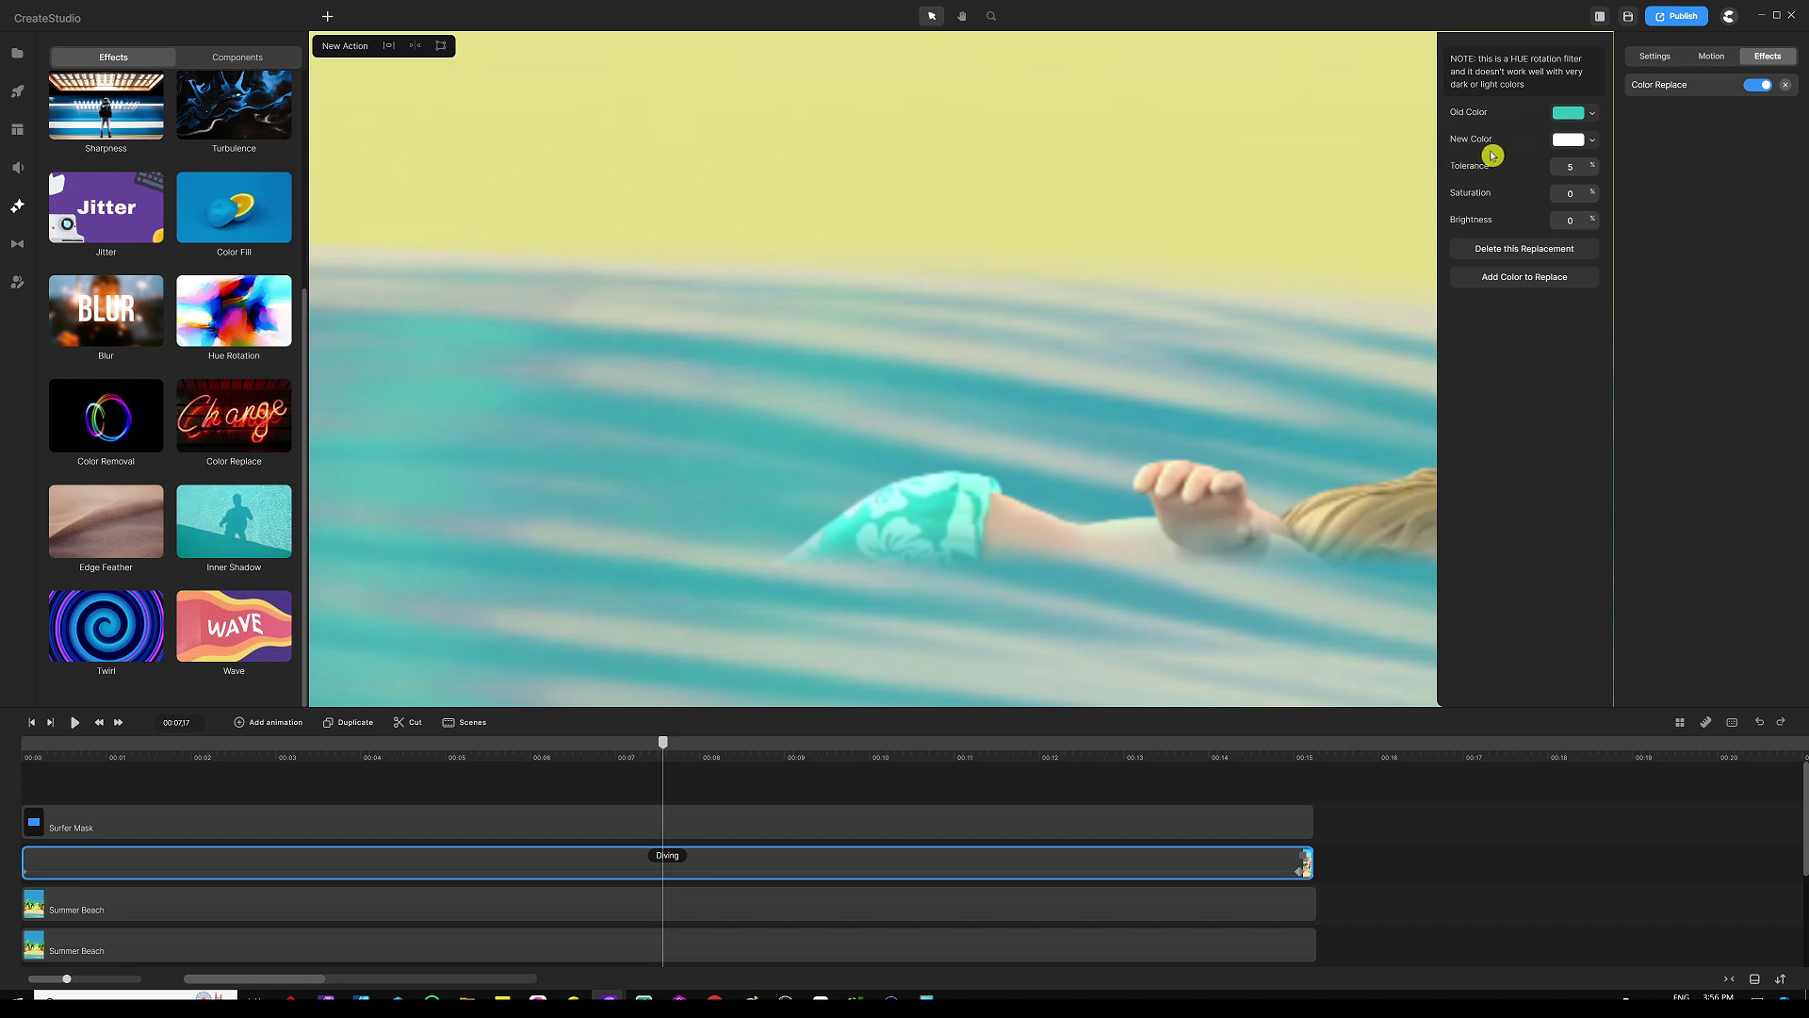
Step: Set the replacement's new color to the purple favorite swatch and raise its tolerance to 29.1%
click(1591, 140)
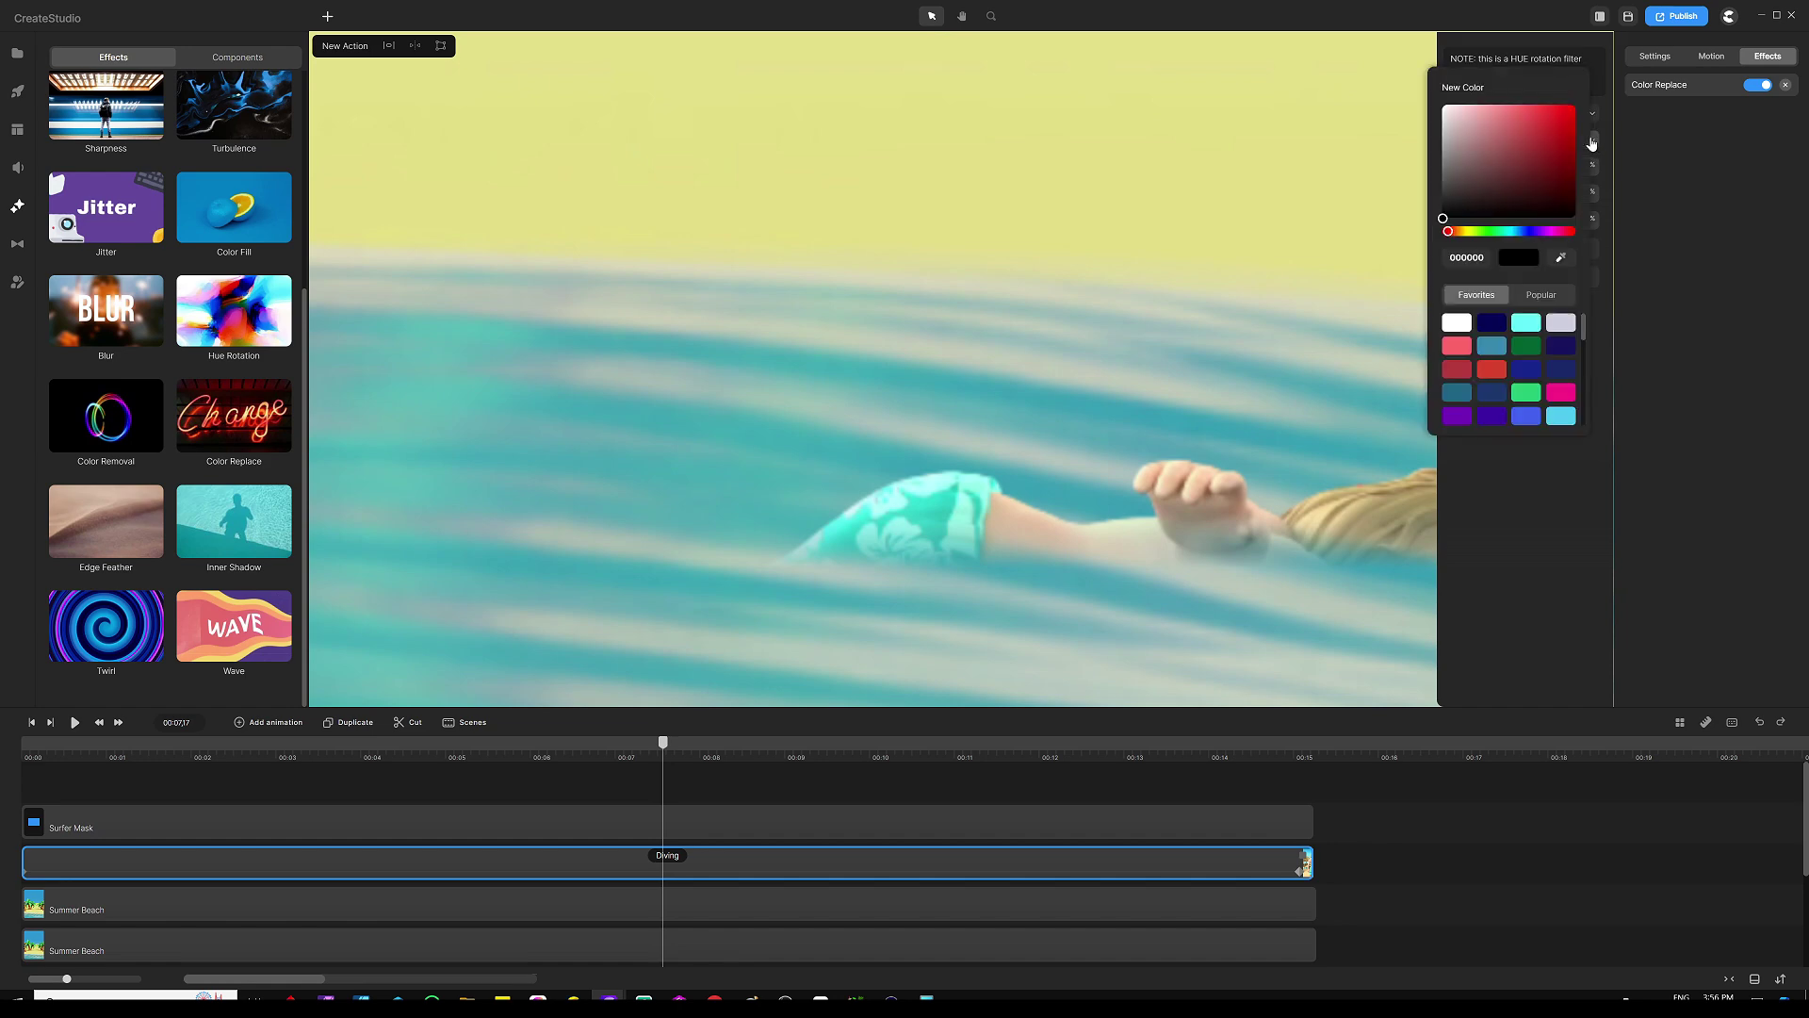
click(1457, 415)
click(1679, 170)
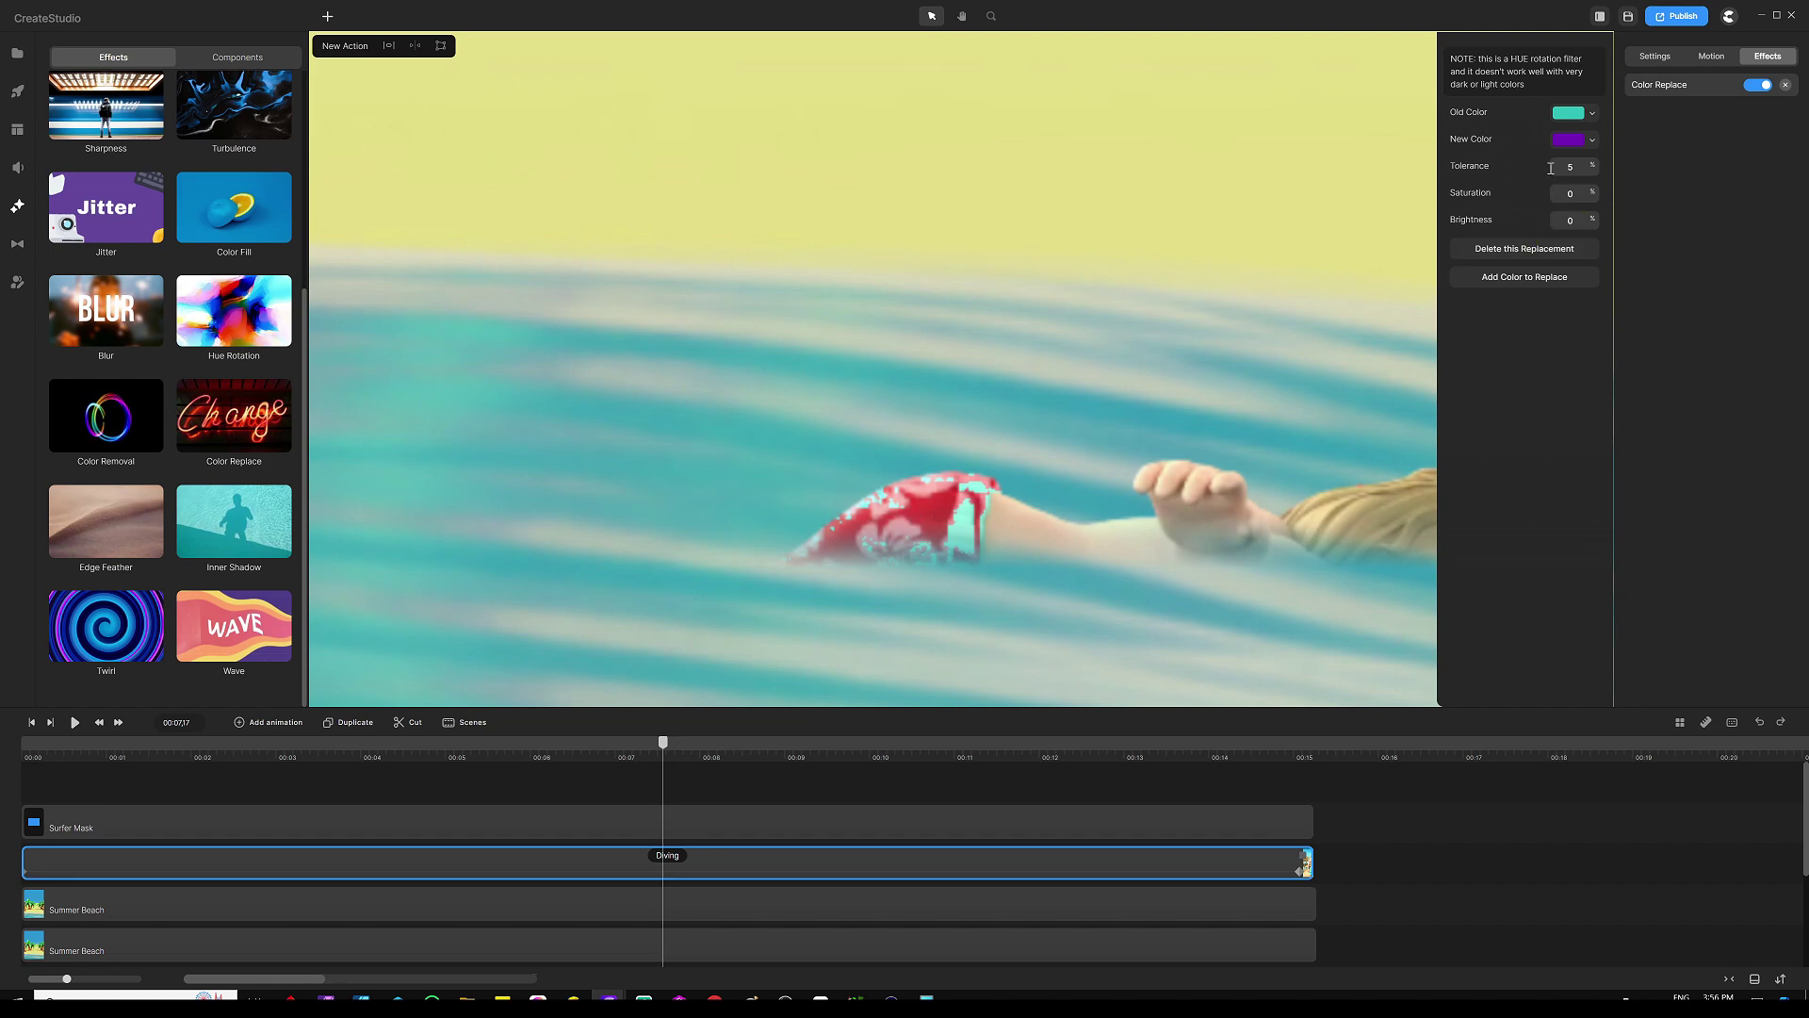
drag(1590, 170, 1613, 166)
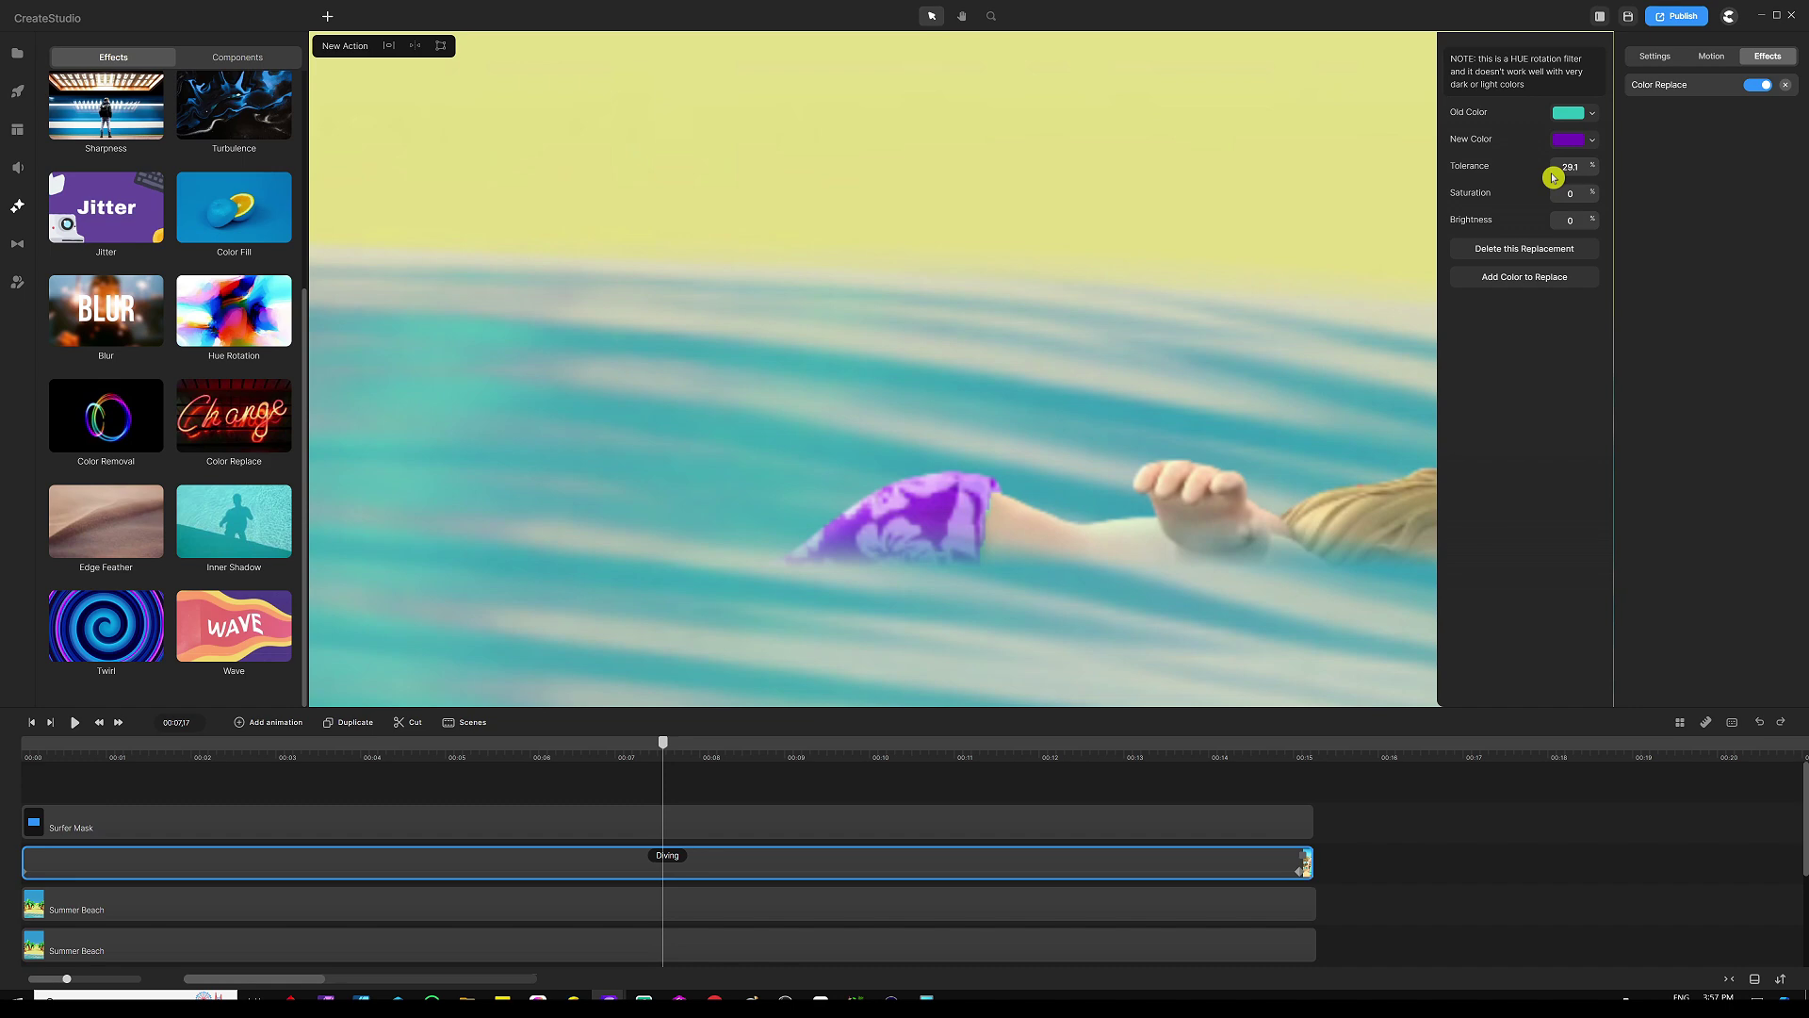
Step: Play the whole scene from the start to check the recolored swimmer crossing the water
click(958, 797)
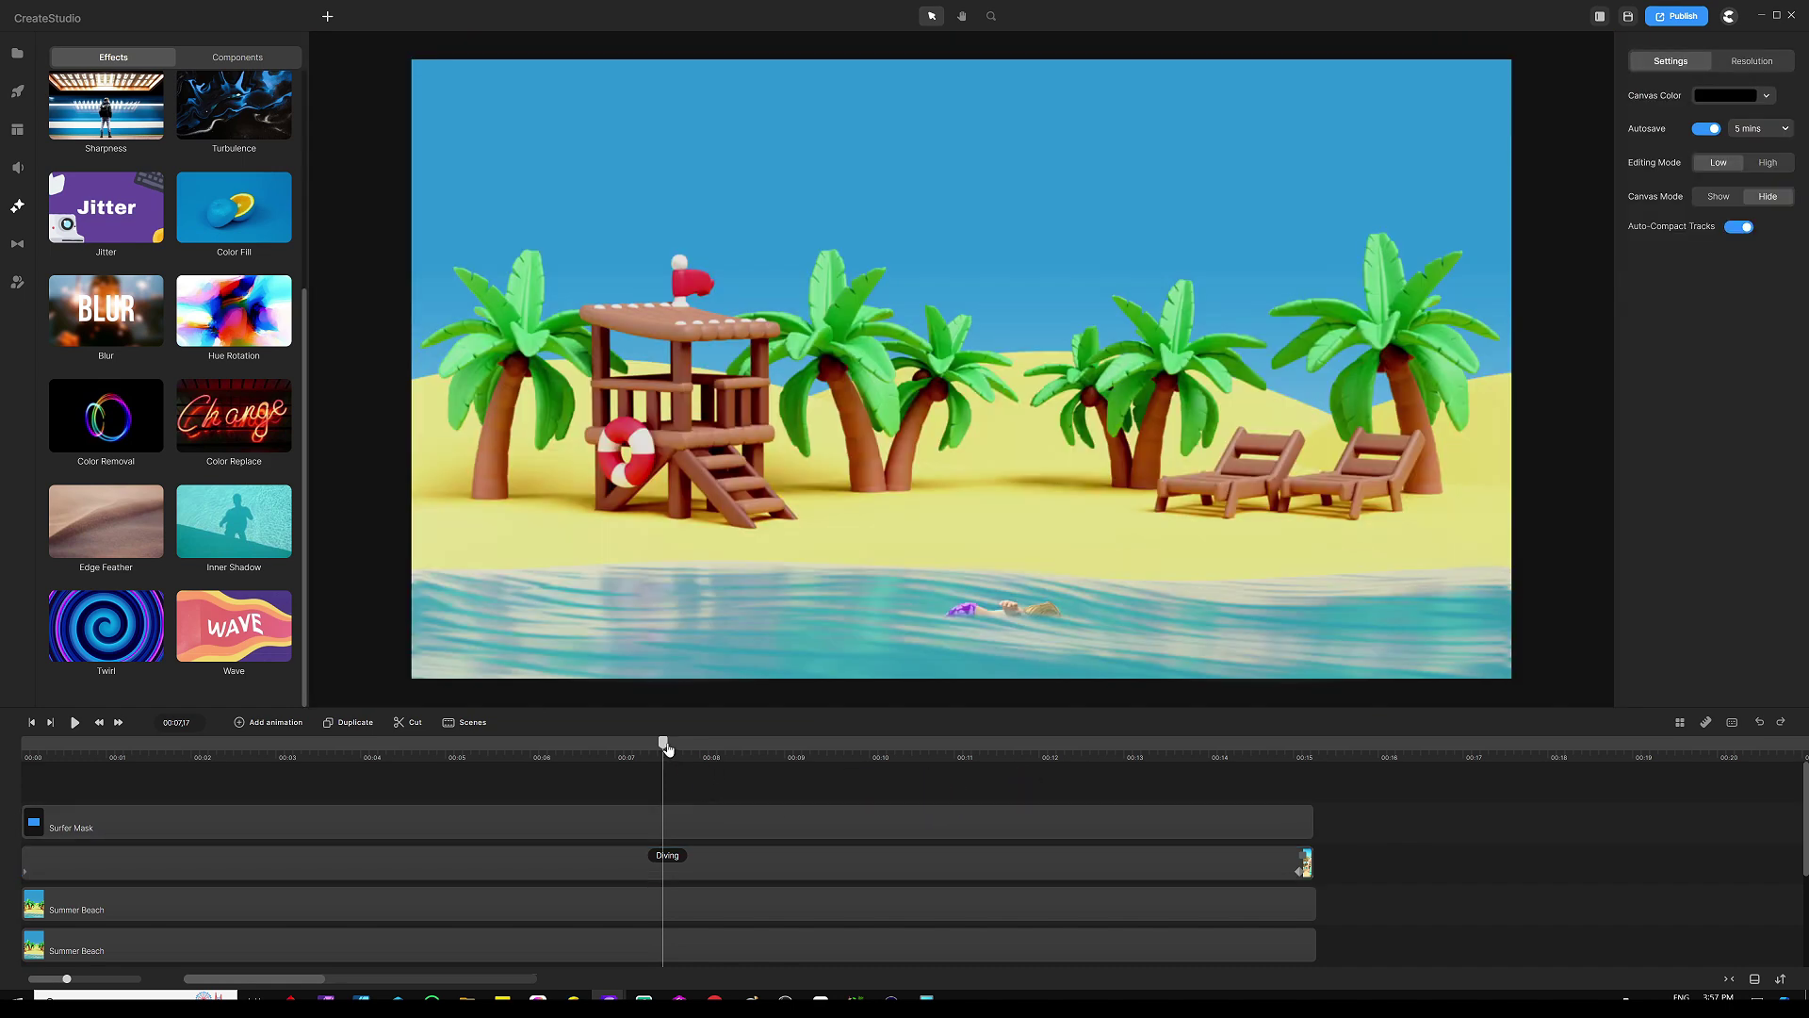
drag(665, 747, 24, 747)
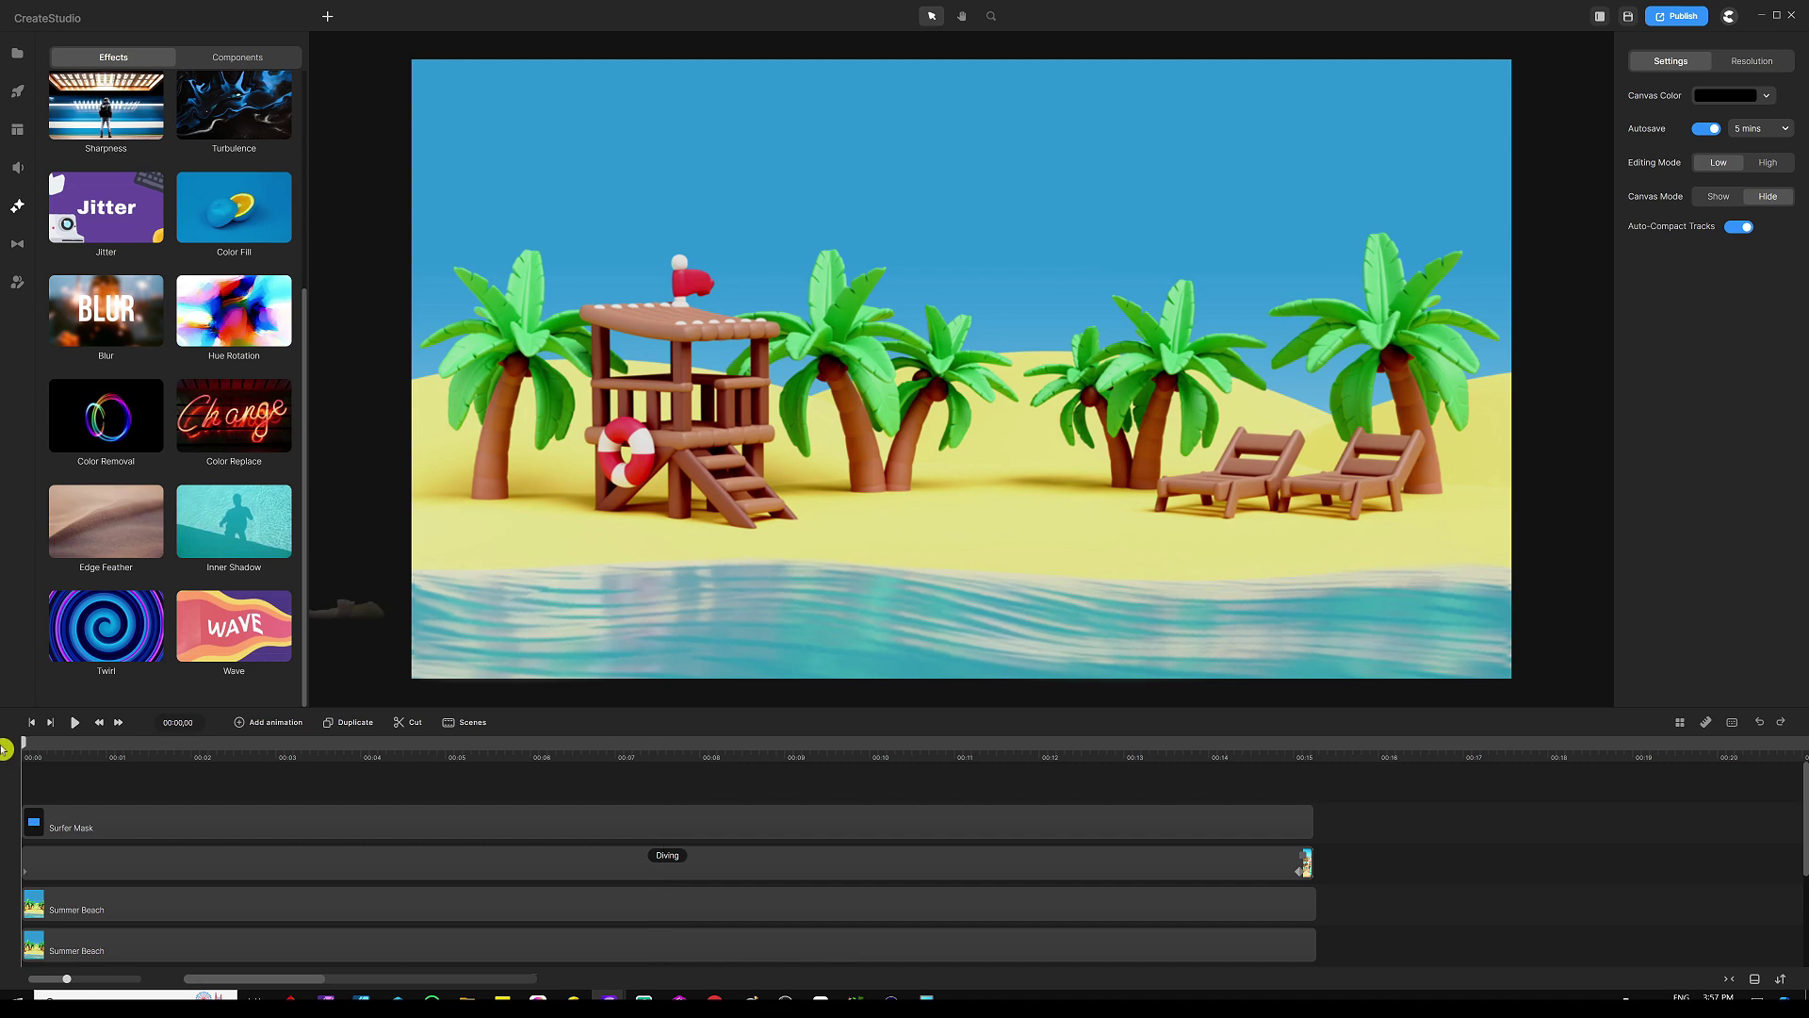
click(74, 722)
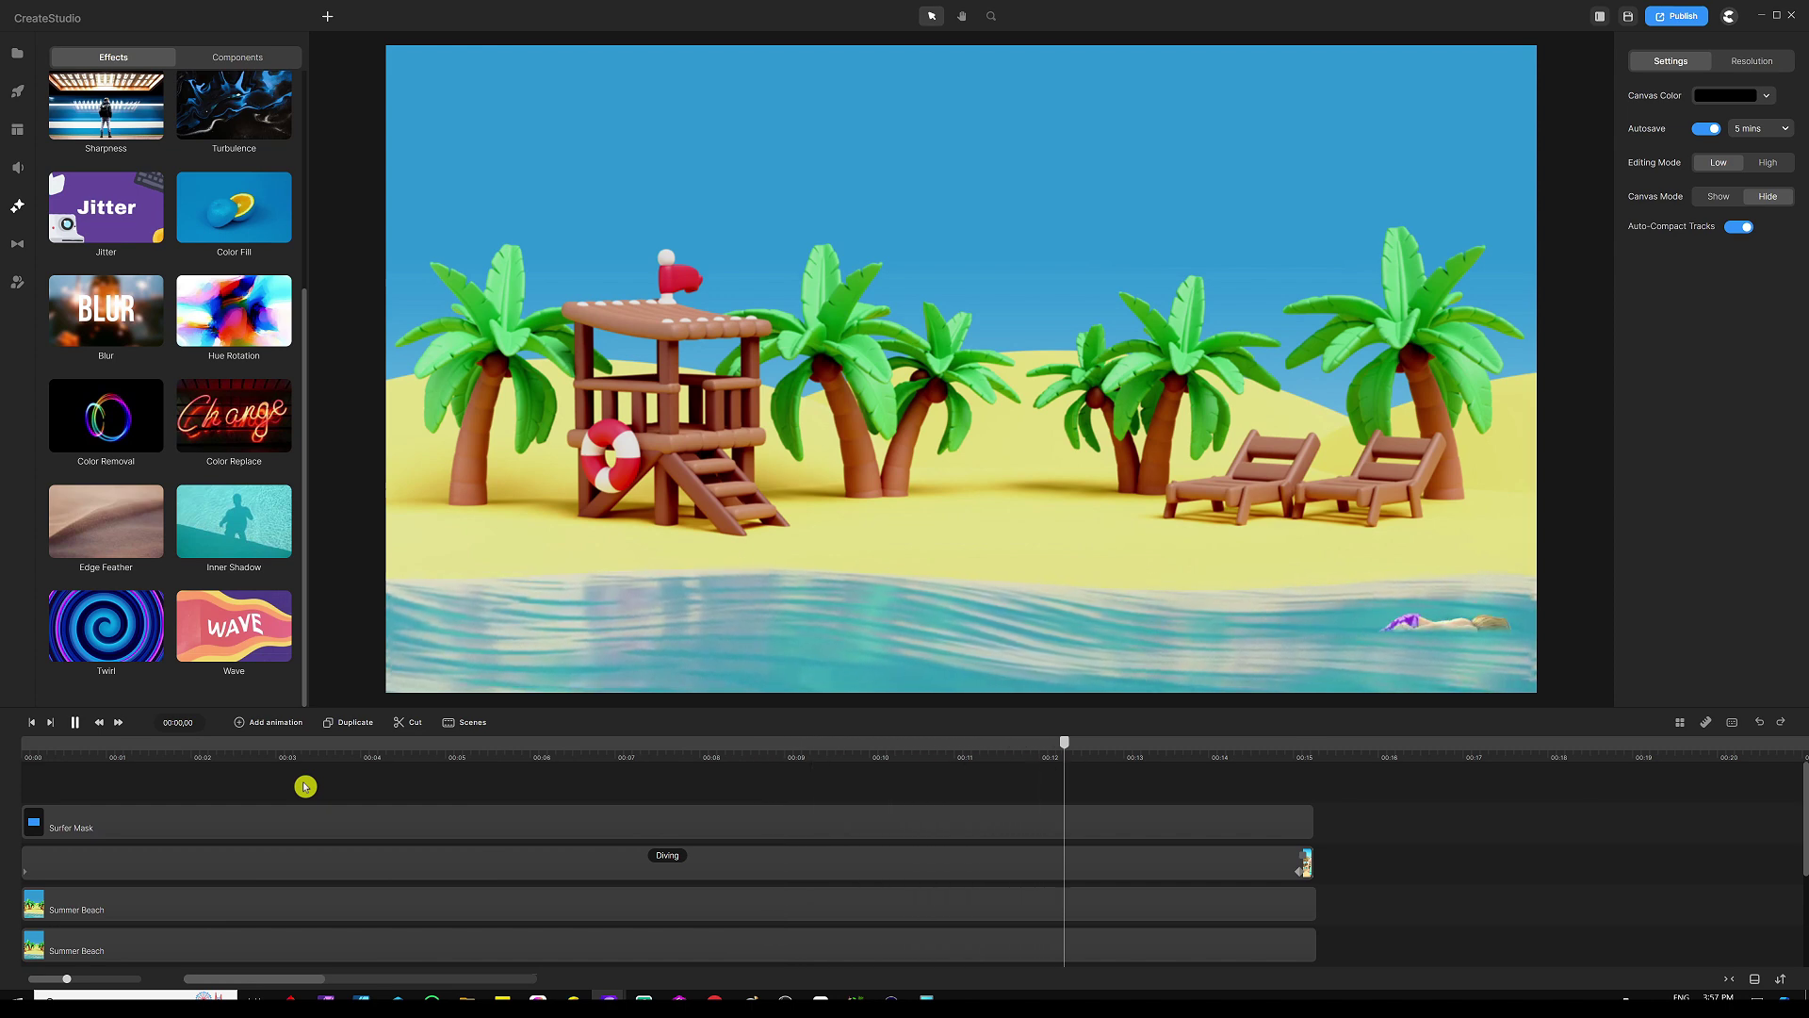
key(space)
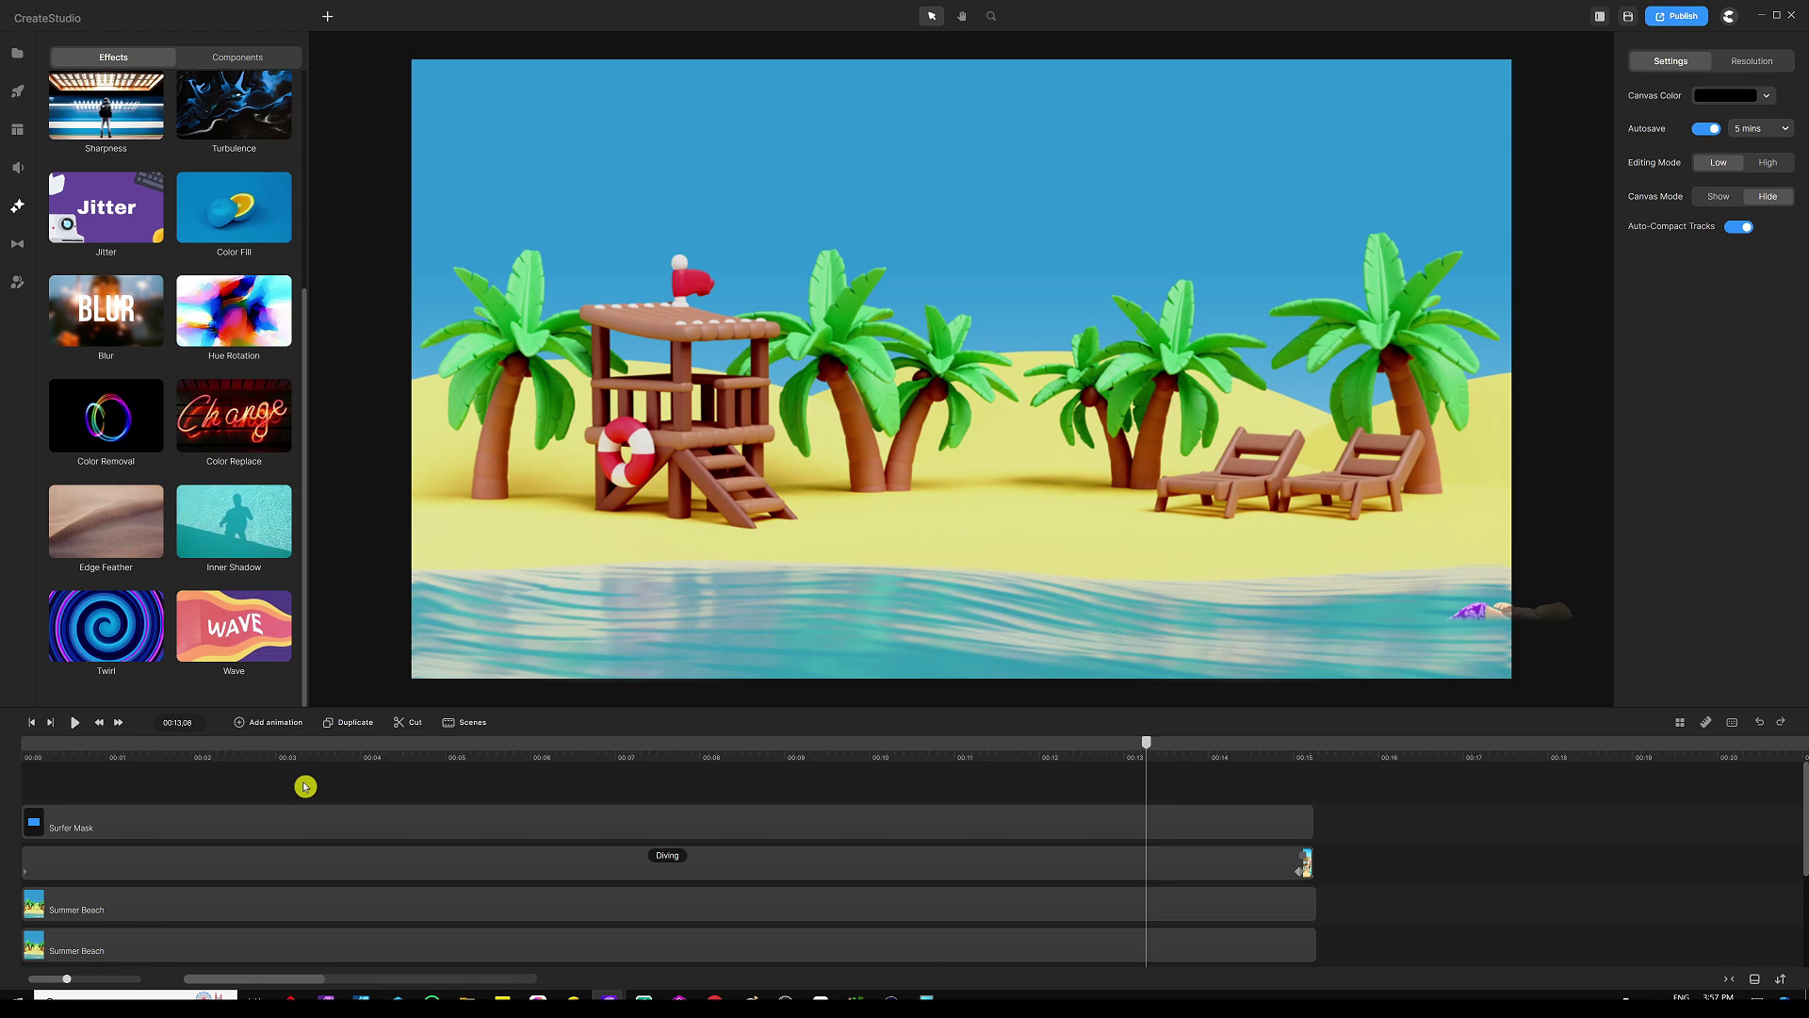